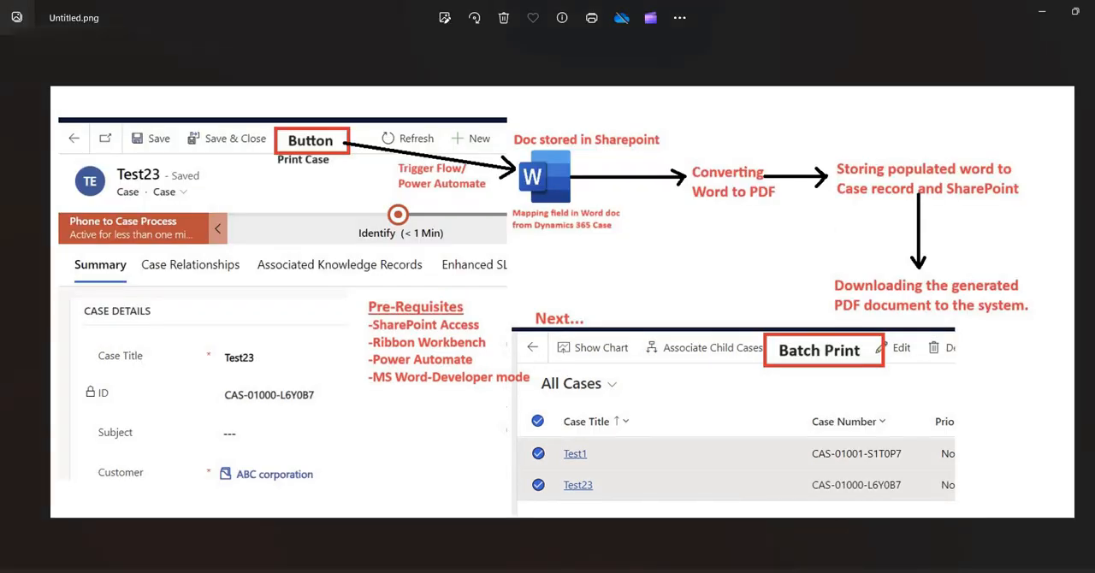
# - Switch to Dynamics 365 and look over the Test1 case record and the Cases entry in the Sales Hub site map
pyautogui.moveTo(565, 571)
pyautogui.click(484, 532)
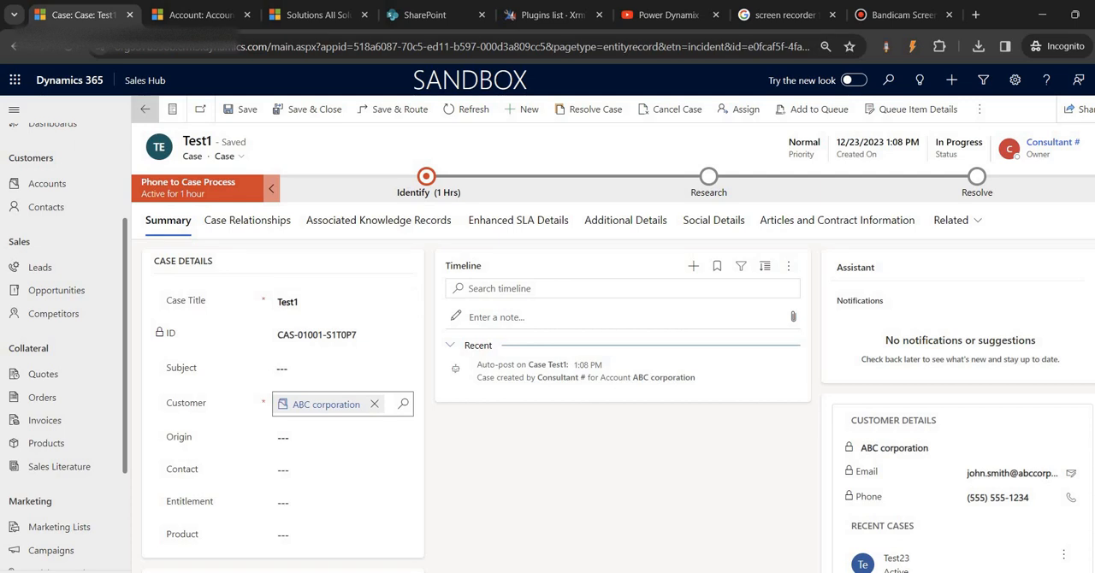
pyautogui.scroll(-2, 60, 513)
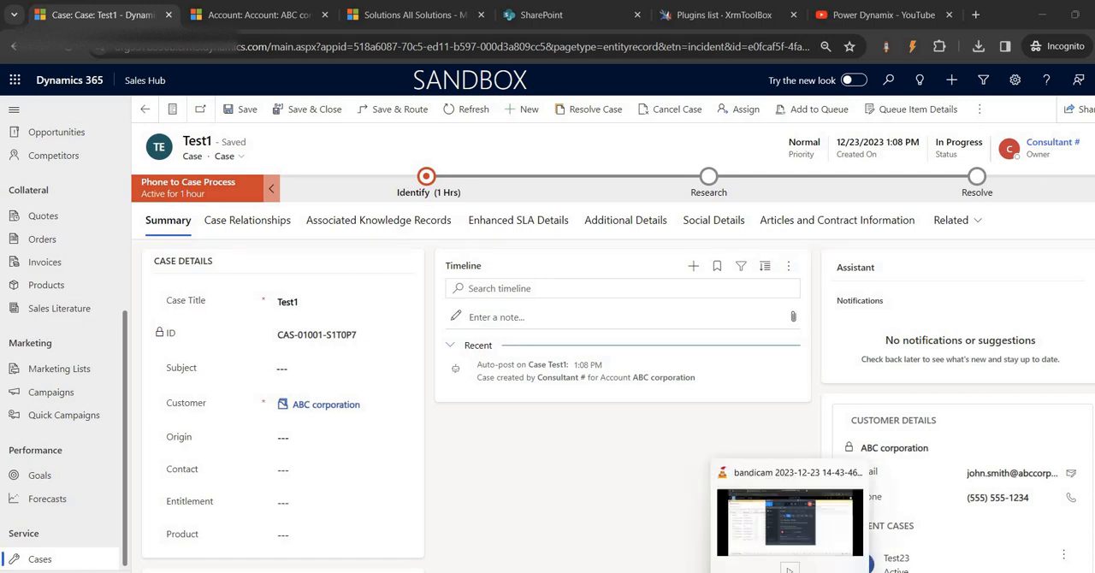
pyautogui.click(764, 571)
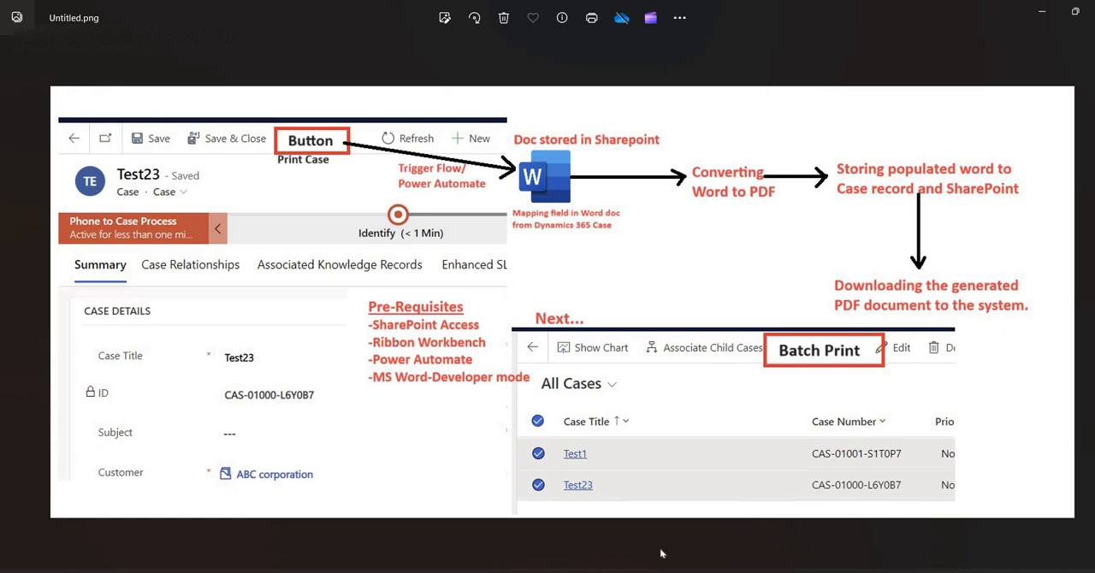
# - Switch to Google Drive, close the Bandicam page and examine the Ribbon Workbench managed zip in the CRM Tools folder
pyautogui.click(627, 540)
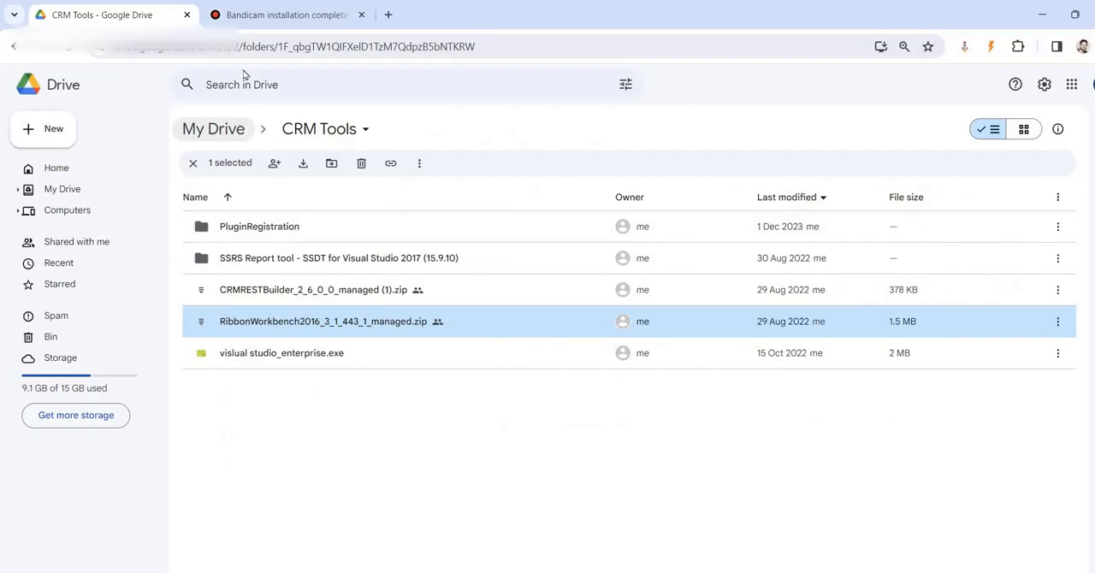
pyautogui.click(361, 15)
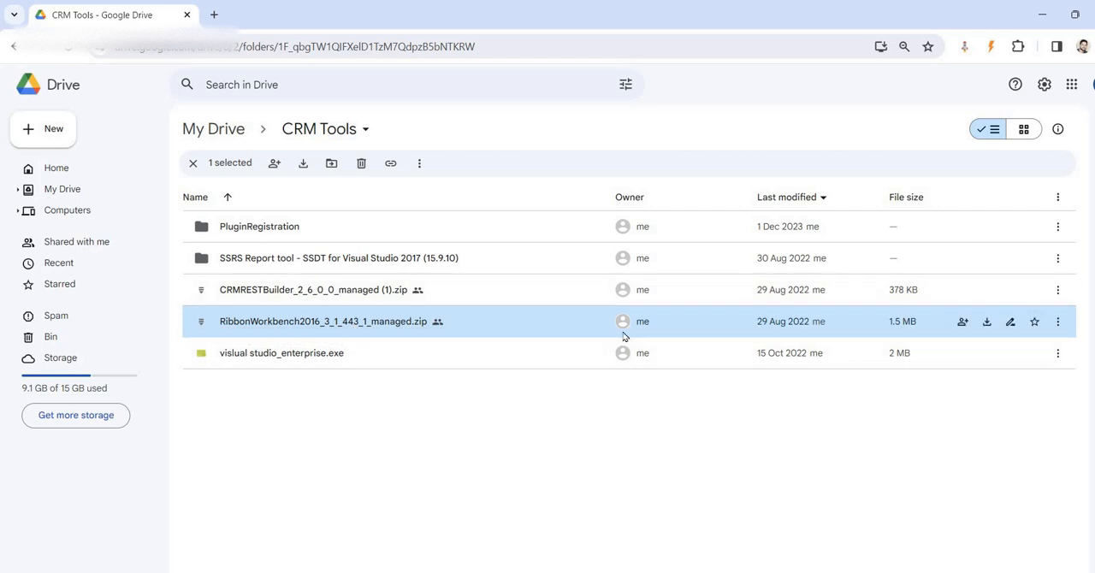
pyautogui.click(667, 571)
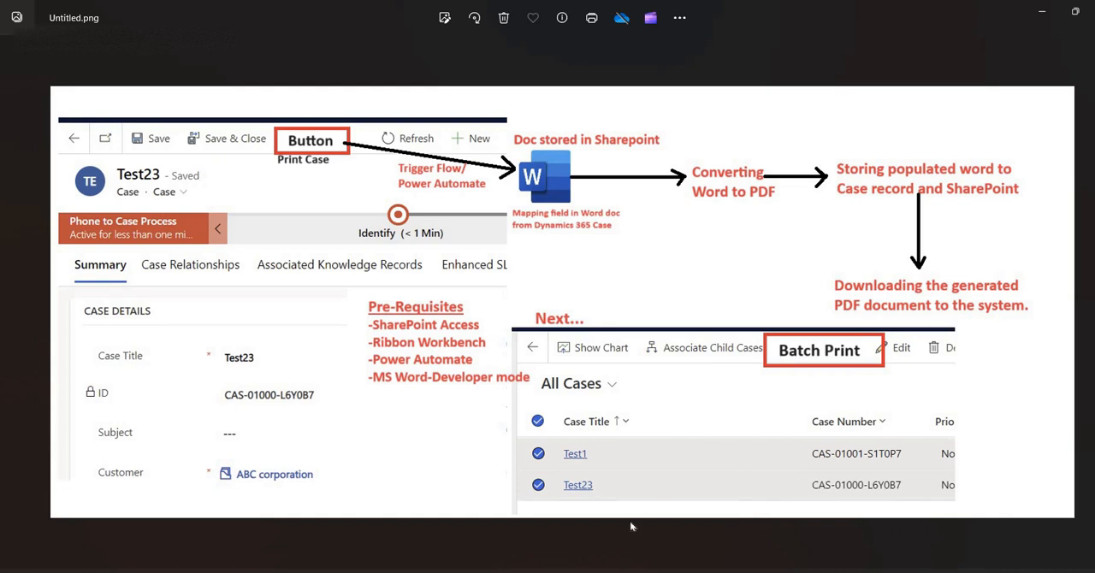
# - Switch back to the Test1 case in Dynamics 365 and open Advanced Settings
pyautogui.click(511, 559)
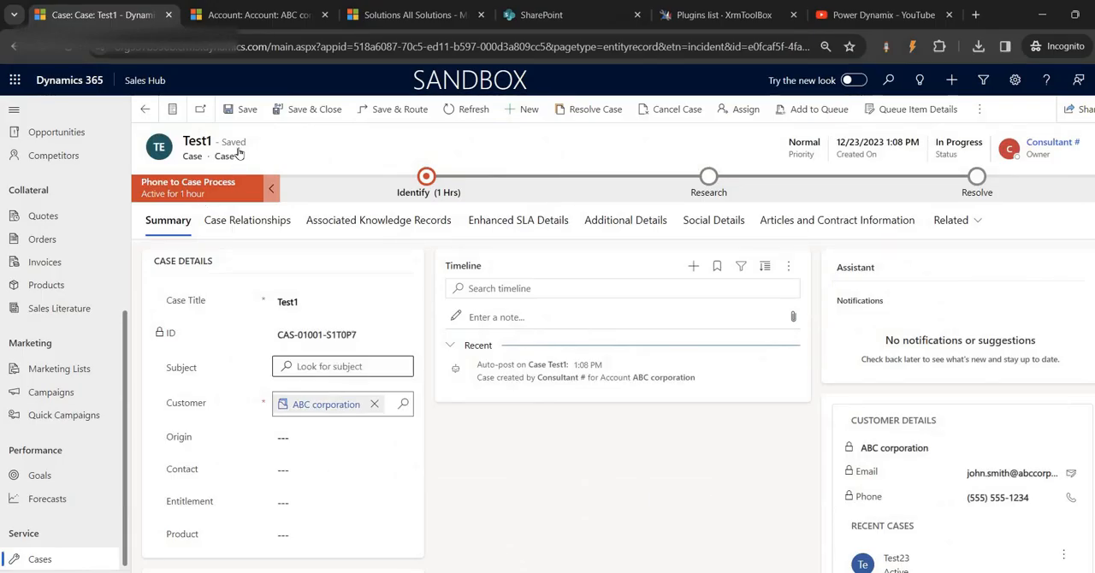
pyautogui.click(1015, 79)
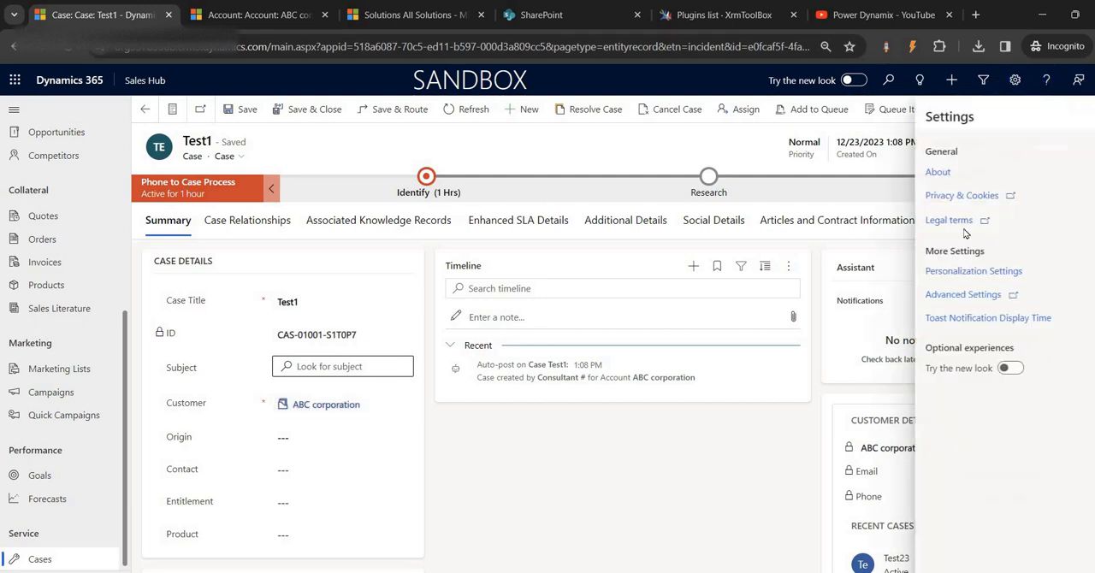
pyautogui.click(956, 293)
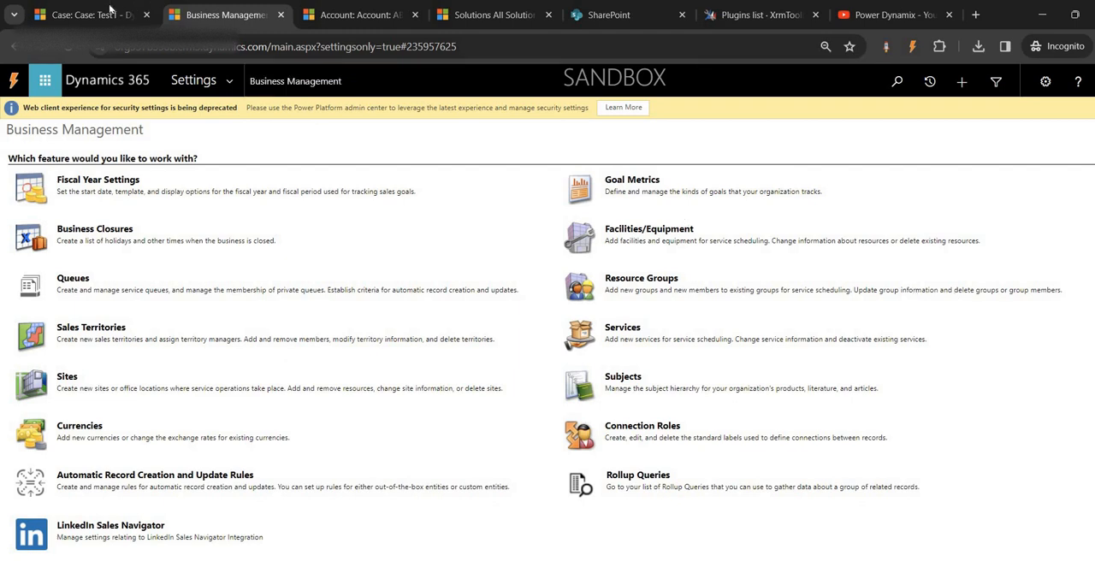
# - Return to the Test1 case, switch to Word's blank Document1 to check for the Developer tools, and minimize it
pyautogui.click(109, 13)
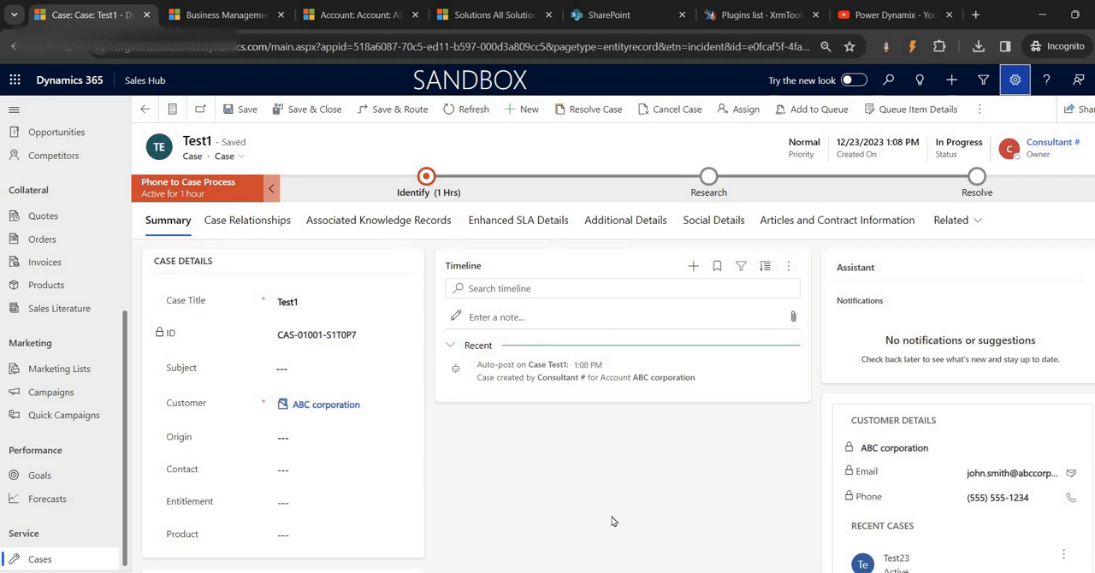
pyautogui.click(725, 571)
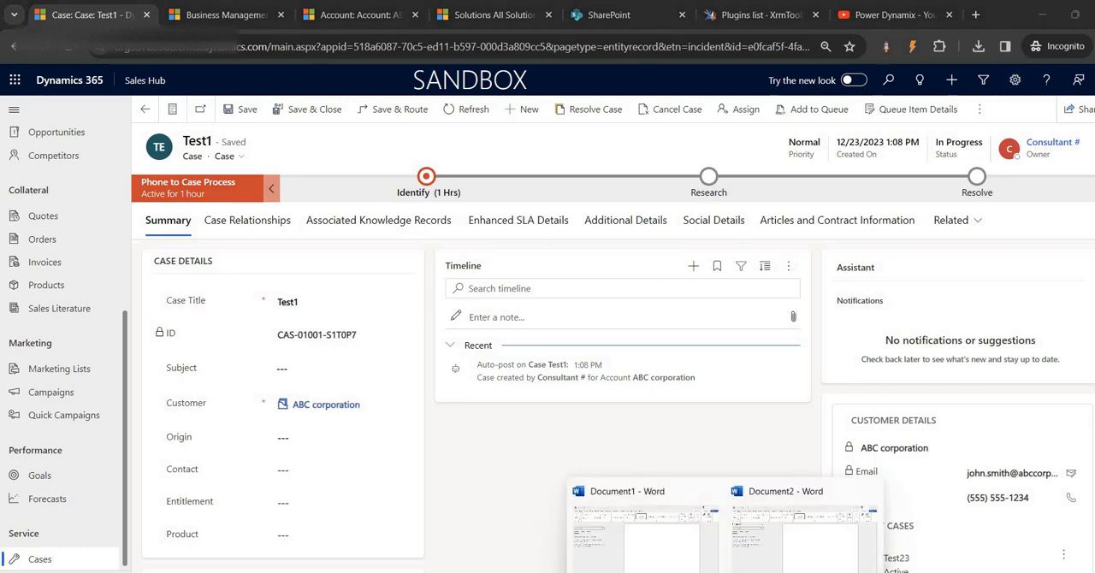
pyautogui.click(669, 554)
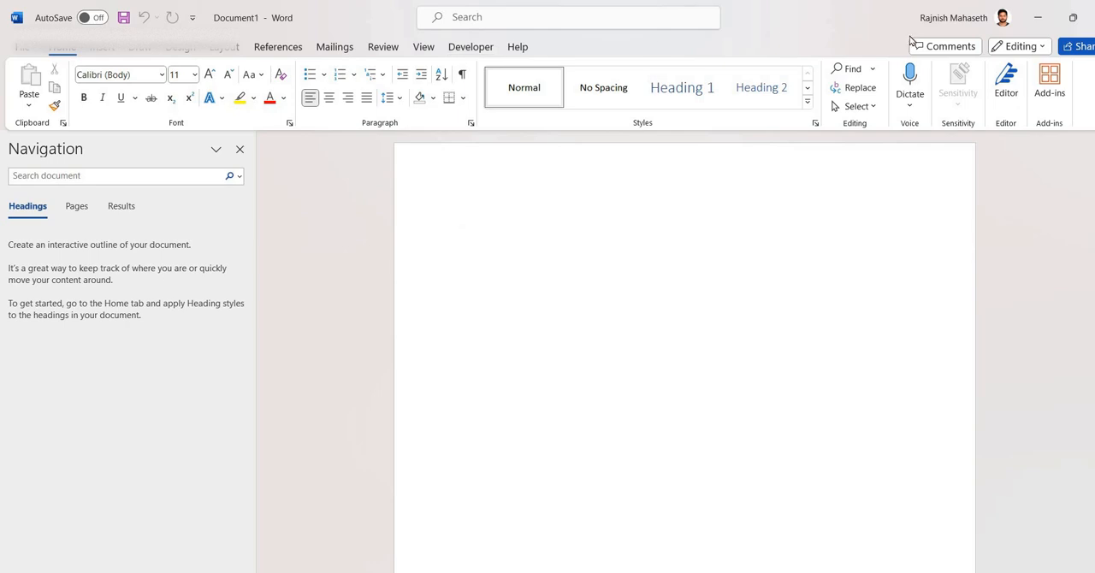
pyautogui.click(1038, 17)
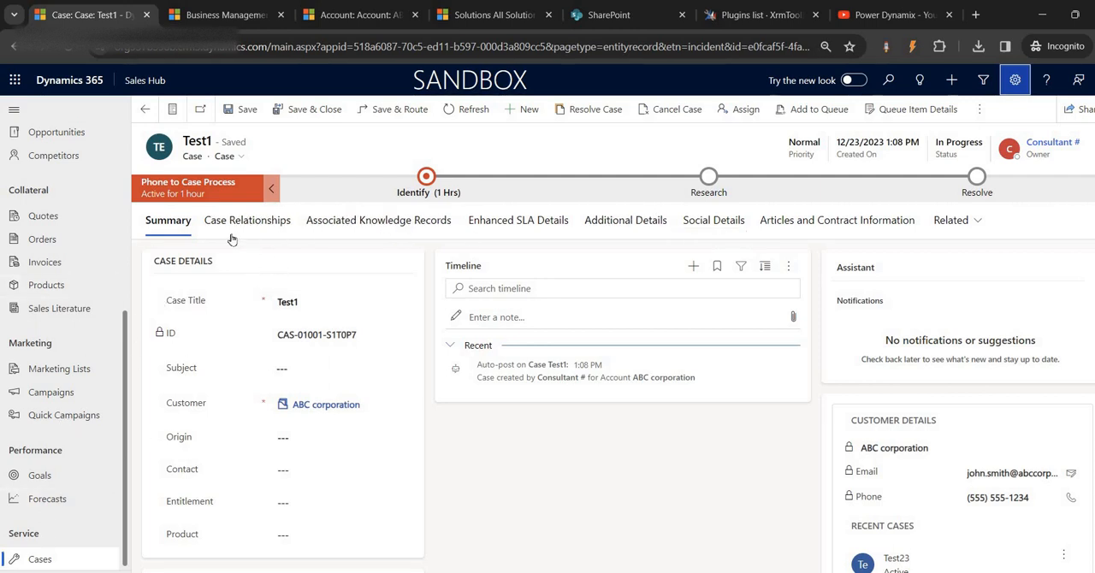
# - Reopen the Test1 case from the Cases list to inspect its related record types, and check YouTube for the SharePoint Integration video
pyautogui.click(53, 557)
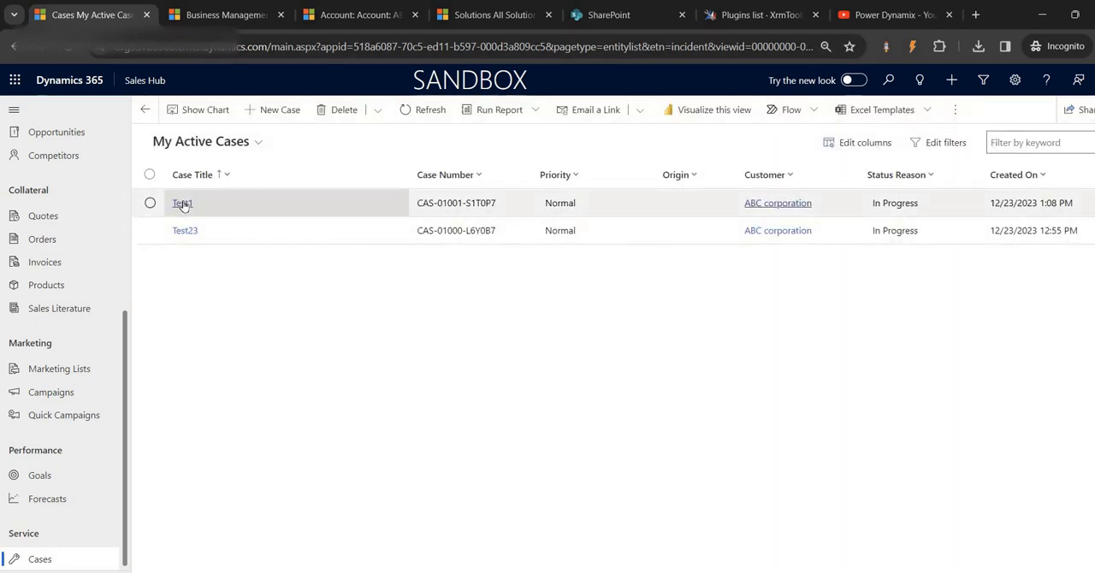
pyautogui.click(182, 204)
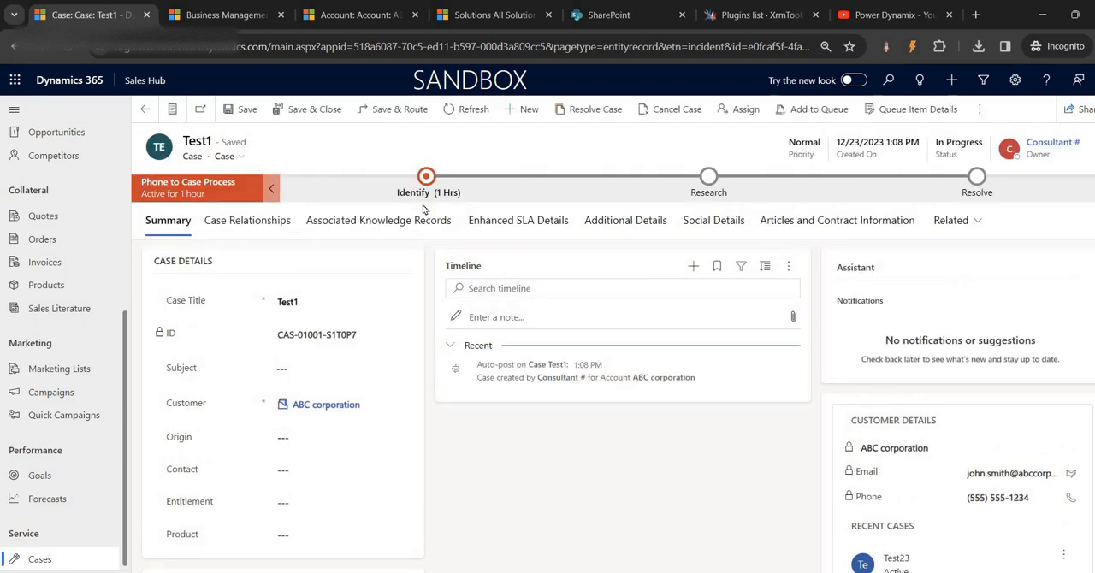
pyautogui.click(972, 224)
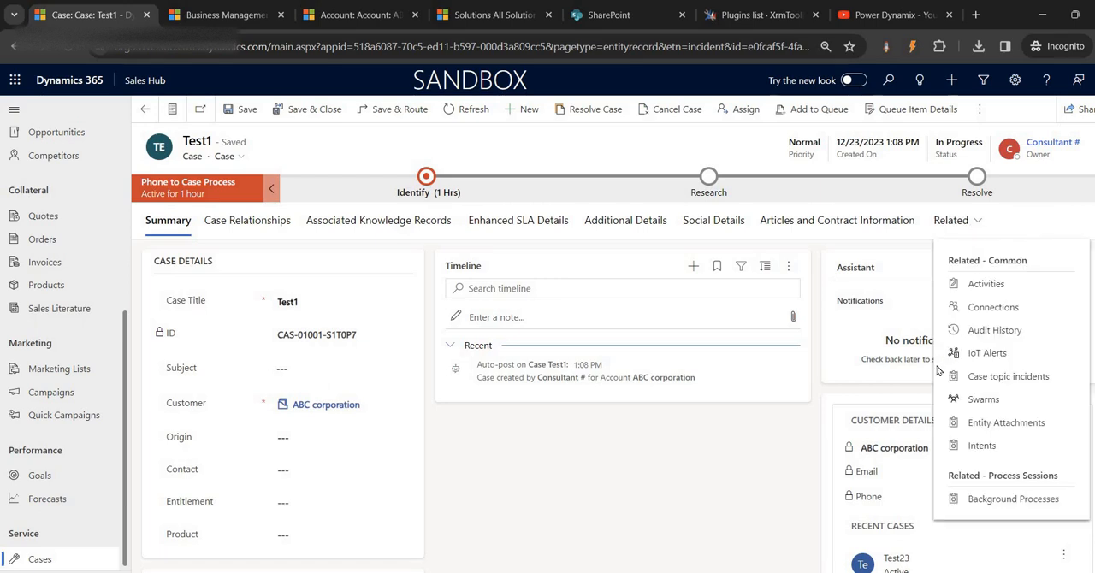
pyautogui.click(756, 477)
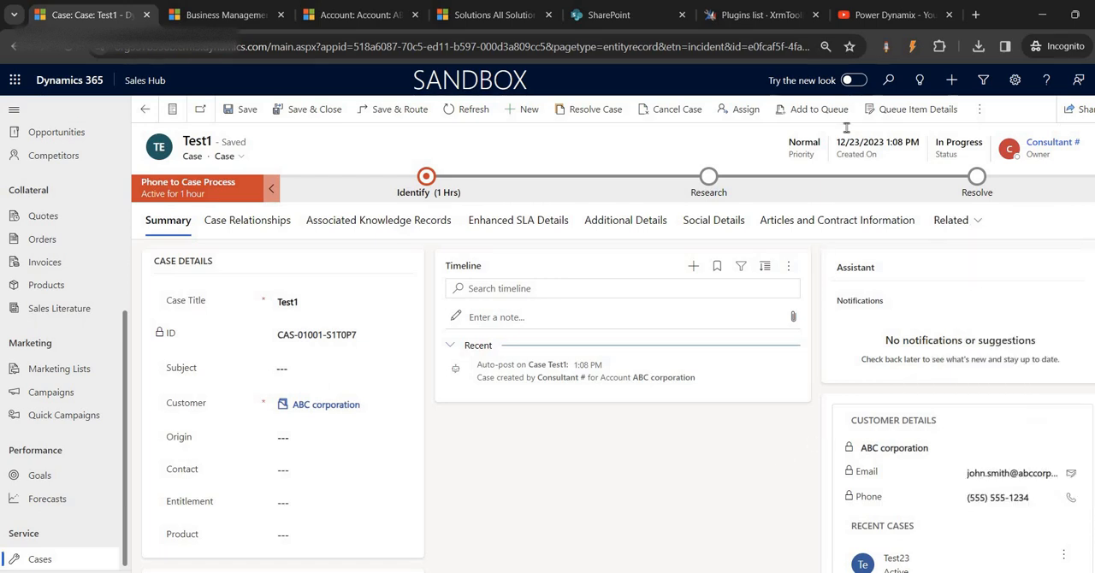
pyautogui.click(866, 17)
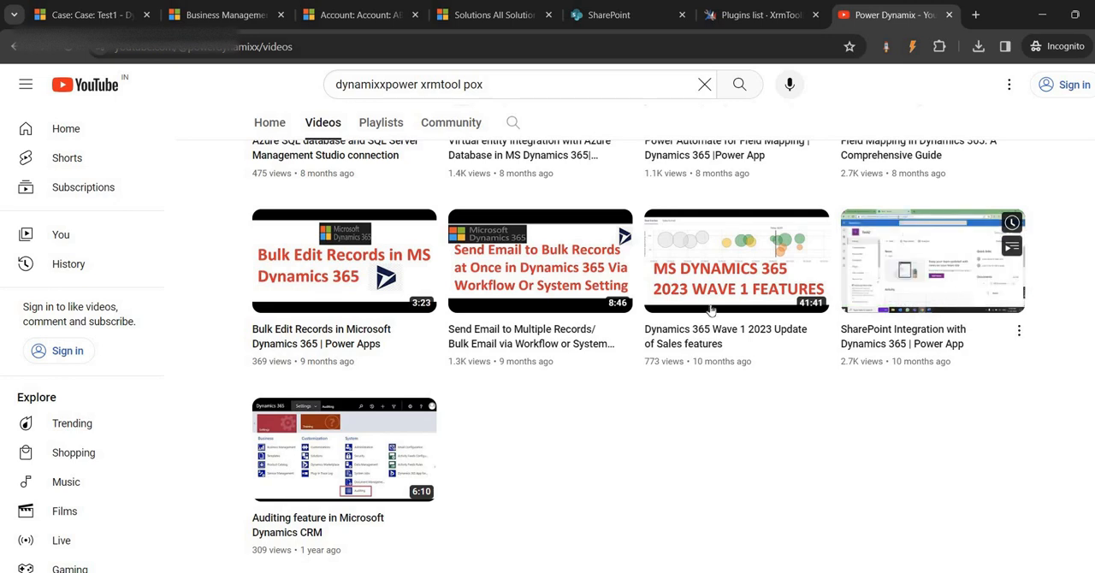
# - Open the Test Ribbon solution from the Solutions list in Advanced Settings and show it as a regular browser tab
pyautogui.click(205, 19)
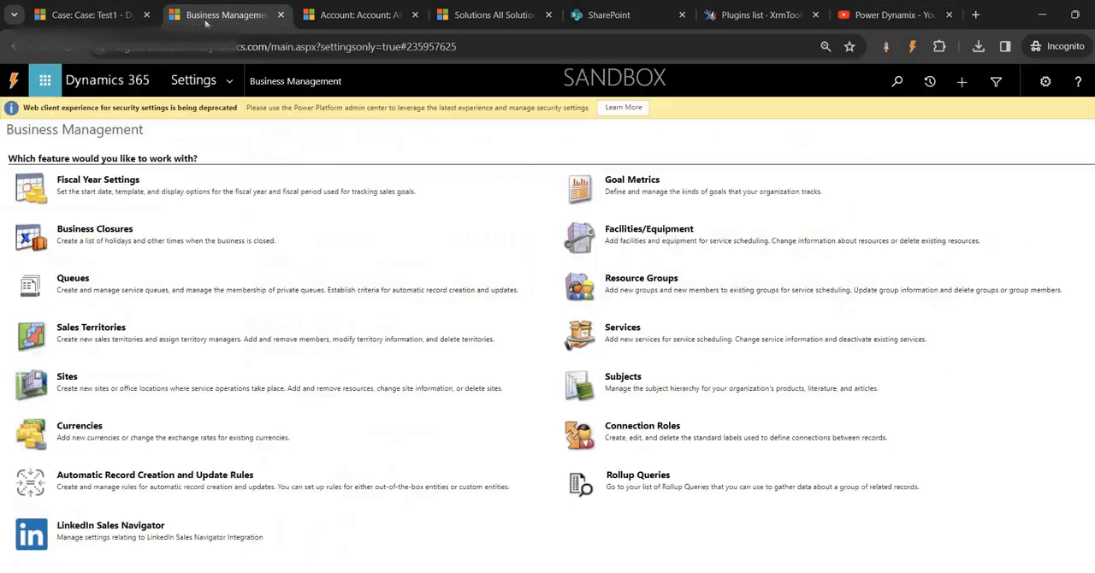
pyautogui.click(232, 79)
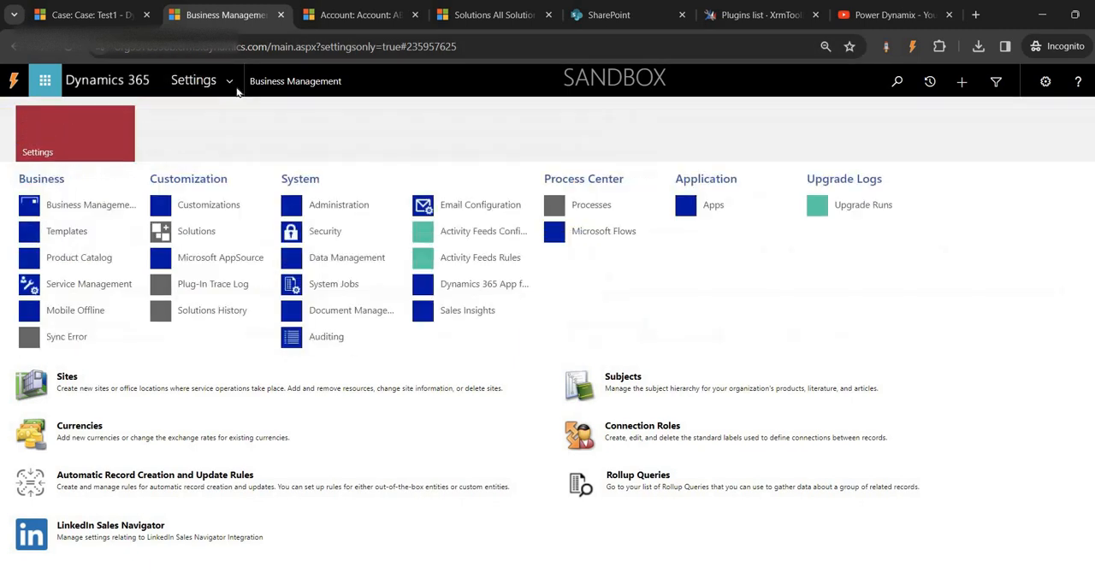
pyautogui.click(203, 230)
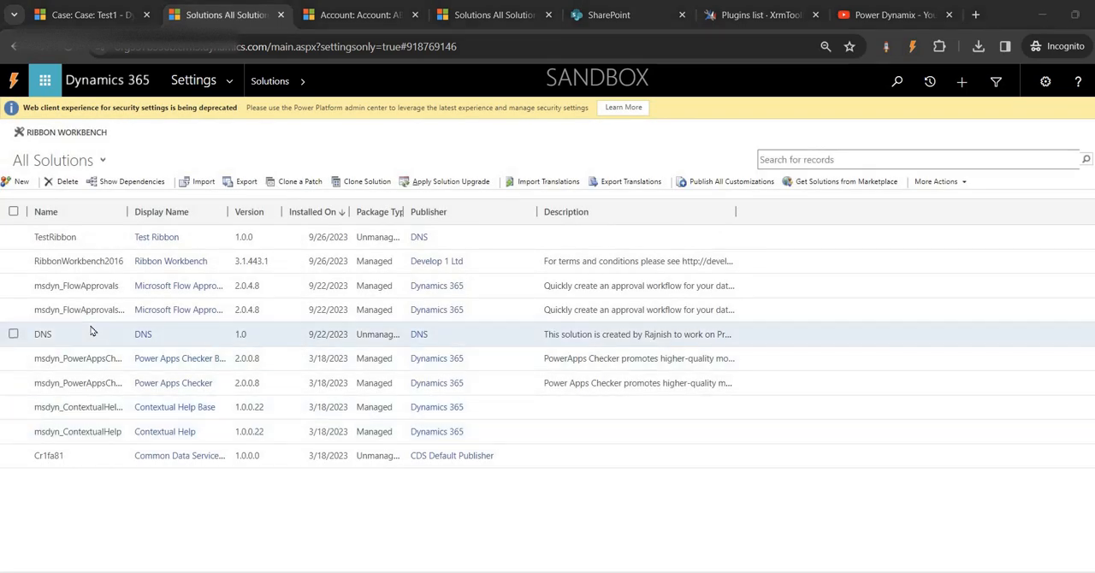
pyautogui.click(154, 239)
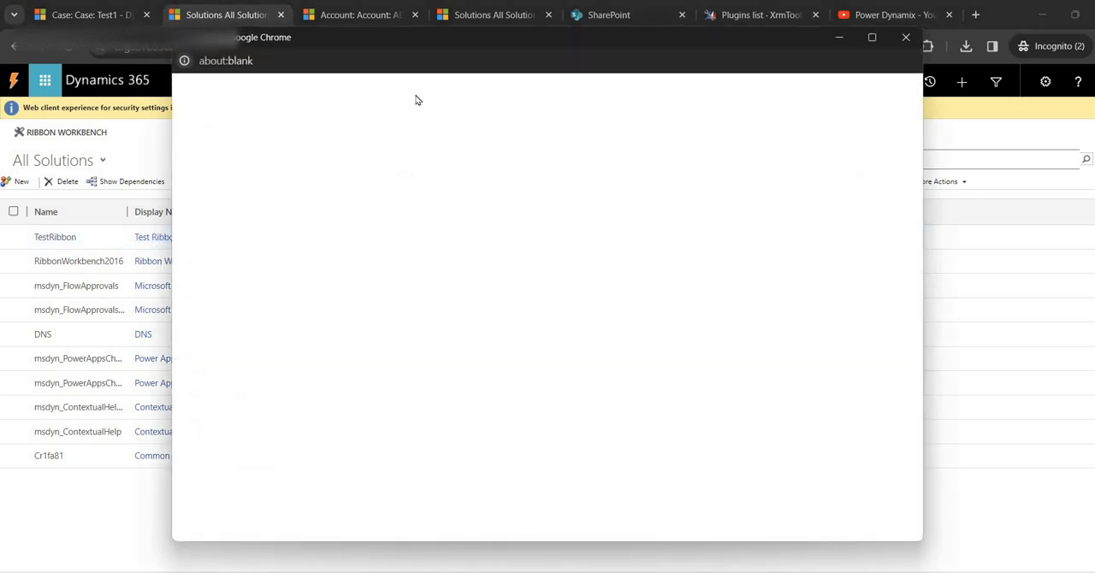
pyautogui.rightClick(650, 39)
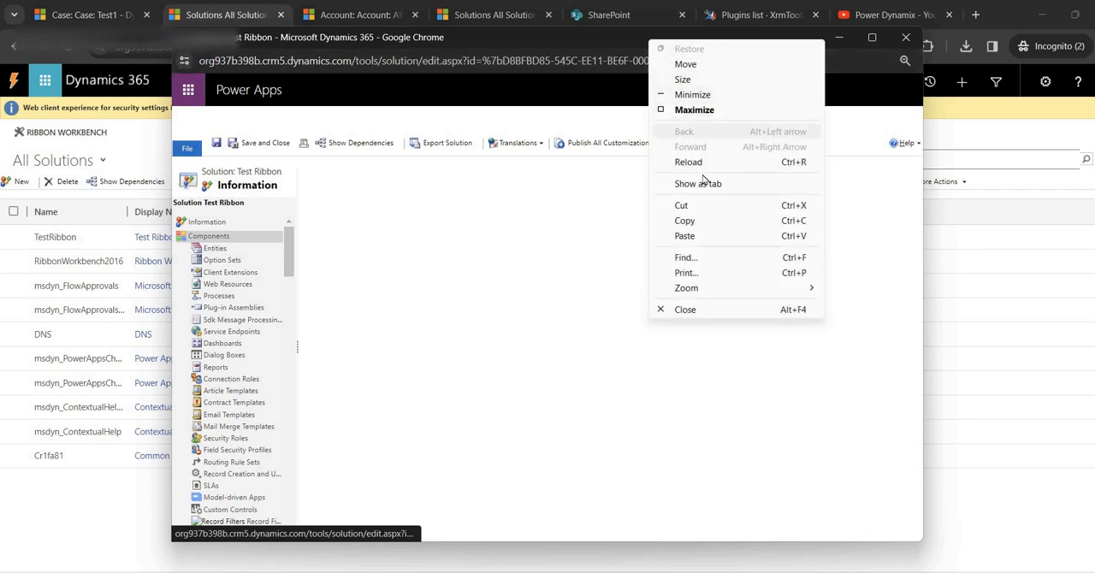
pyautogui.click(698, 183)
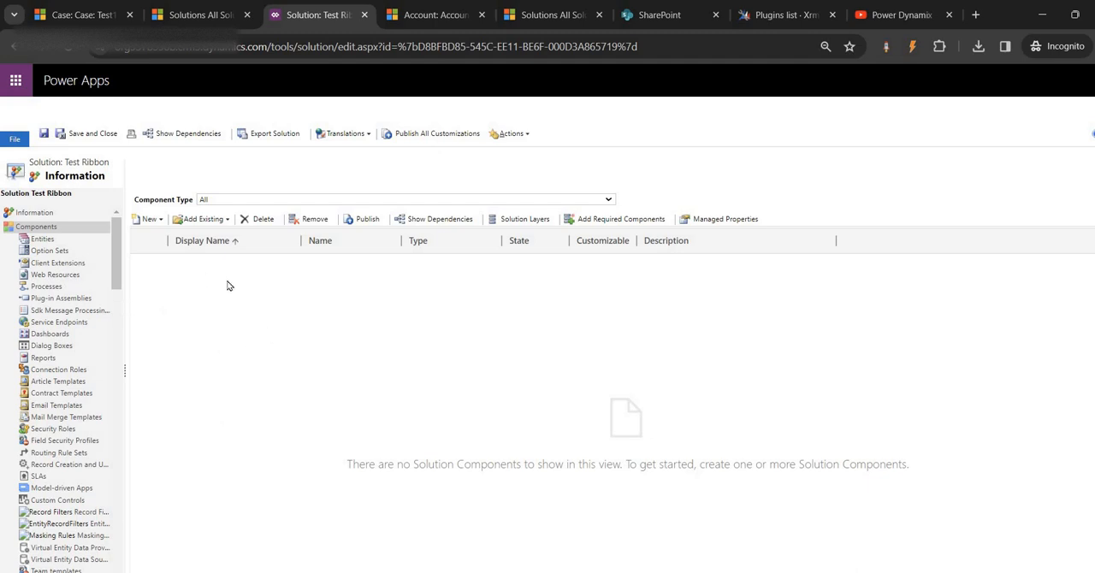
# - Add the existing Case entity to the Test Ribbon solution, including its entity metadata but no individual assets
pyautogui.click(225, 222)
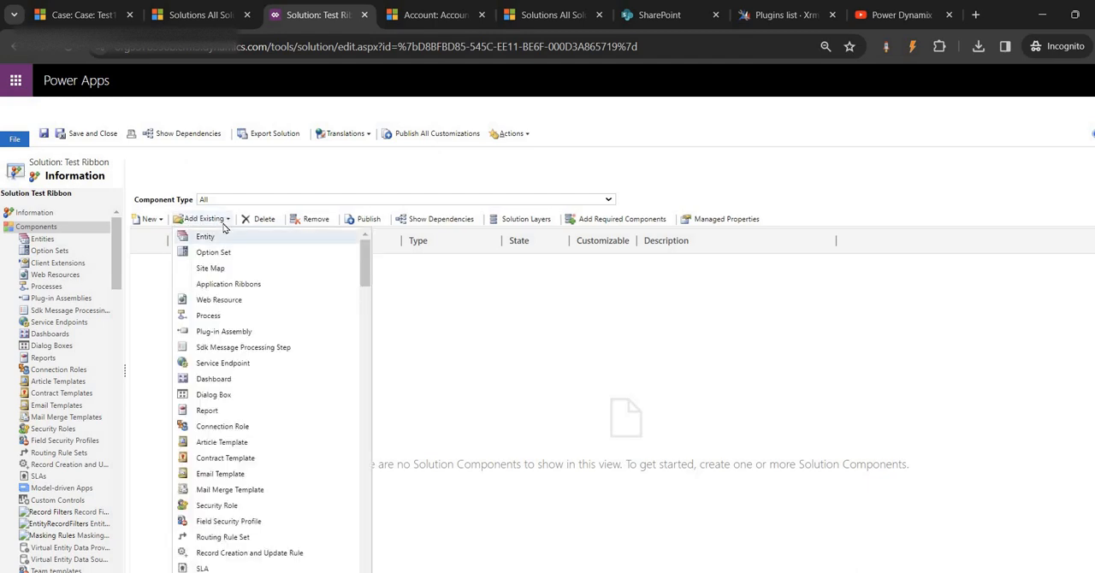
pyautogui.click(224, 238)
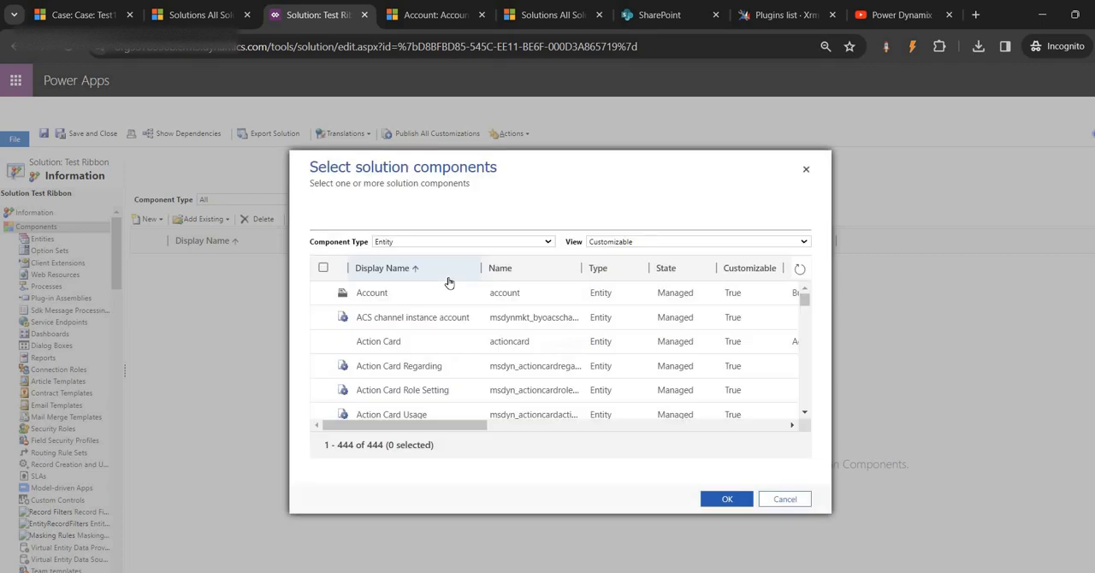
pyautogui.scroll(-10, 424, 357)
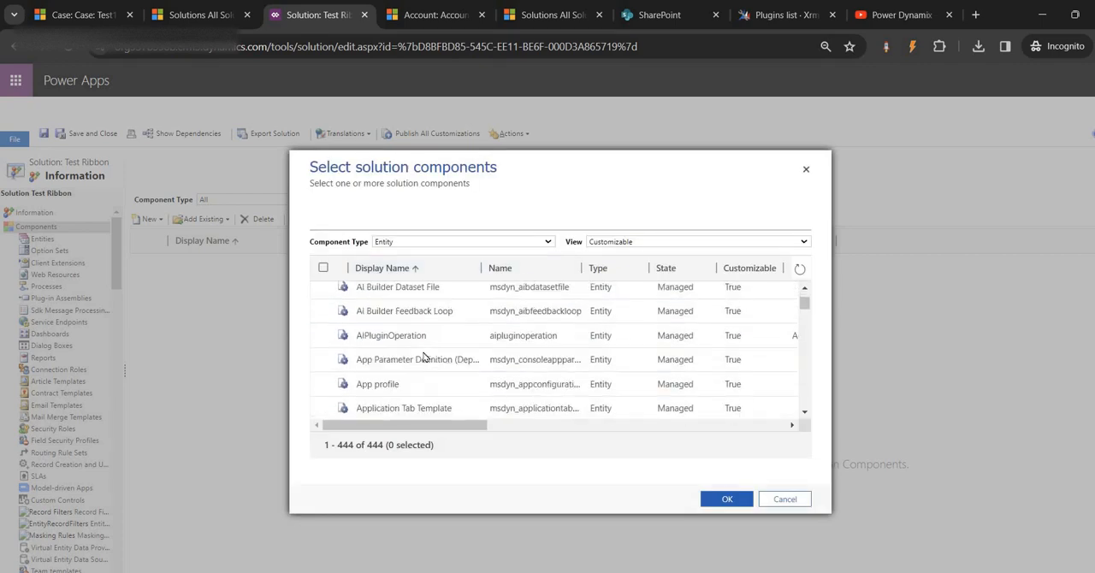
pyautogui.scroll(-15, 424, 356)
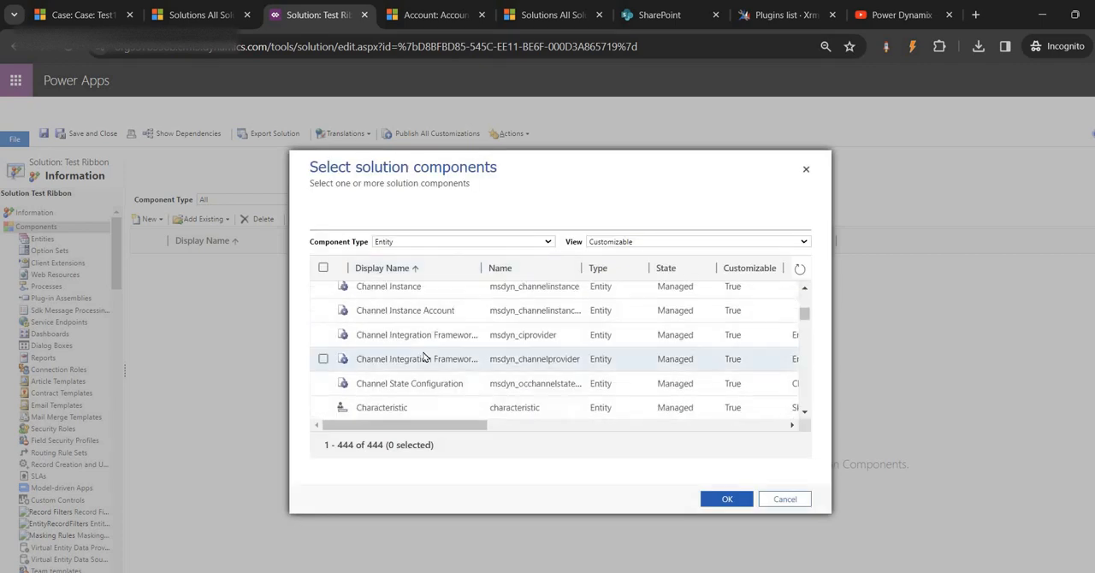
pyautogui.scroll(5, 423, 357)
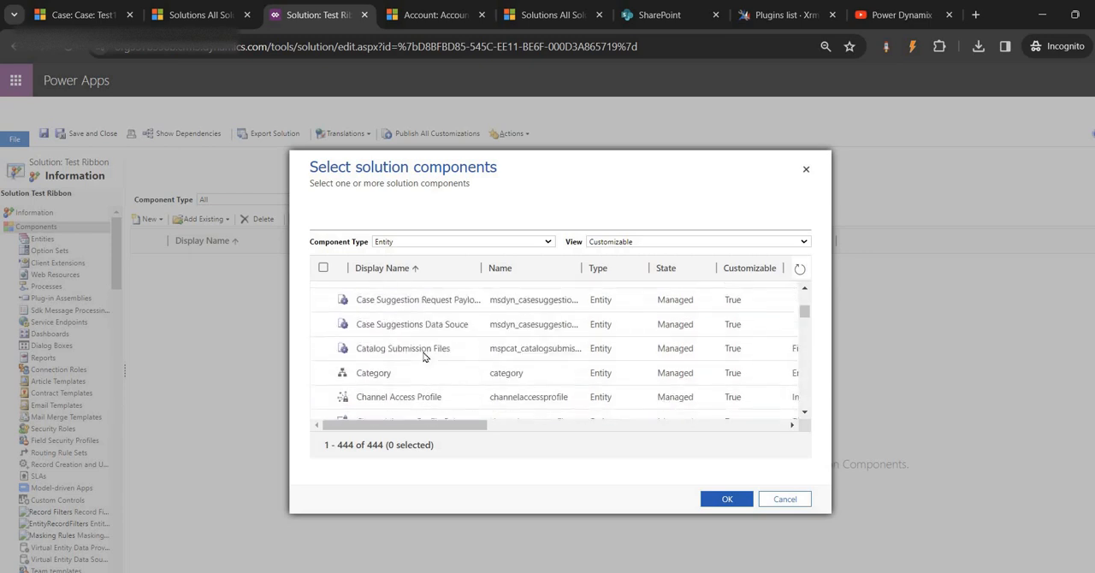
pyautogui.scroll(3, 424, 357)
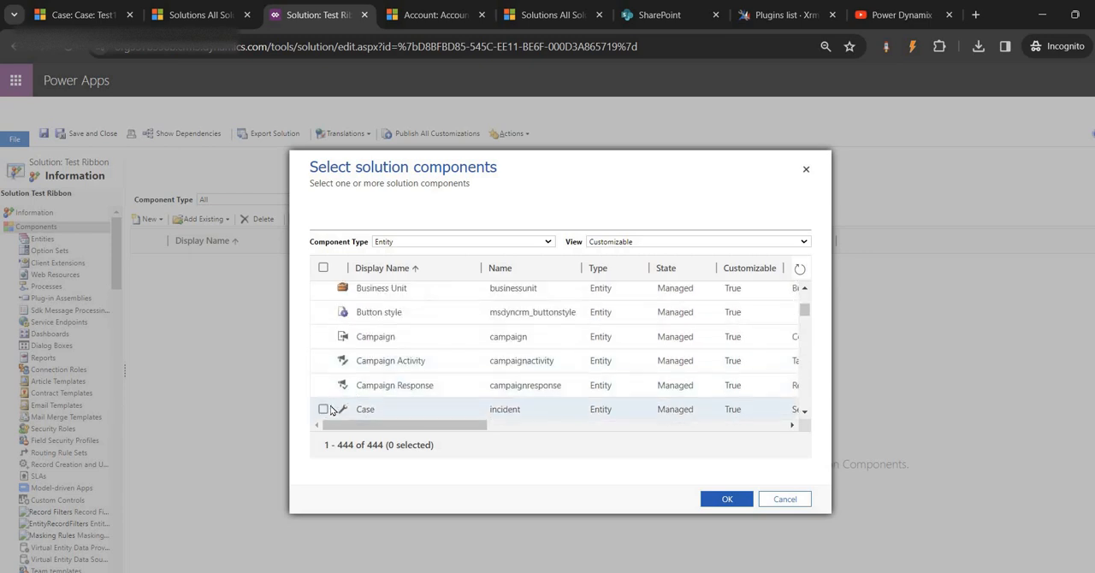
pyautogui.click(323, 410)
pyautogui.click(715, 498)
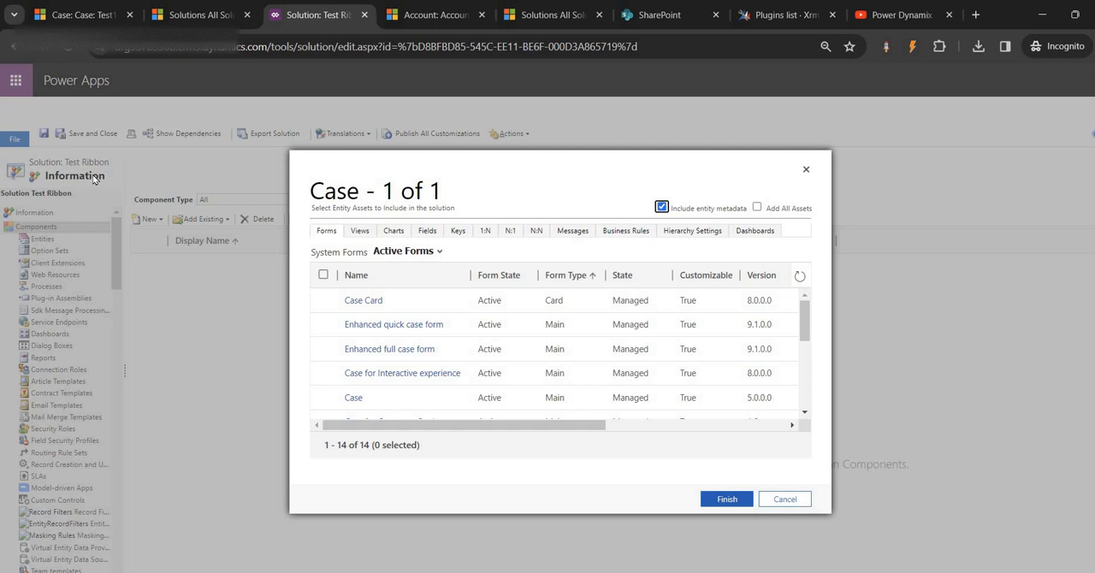
pyautogui.click(663, 208)
pyautogui.click(725, 500)
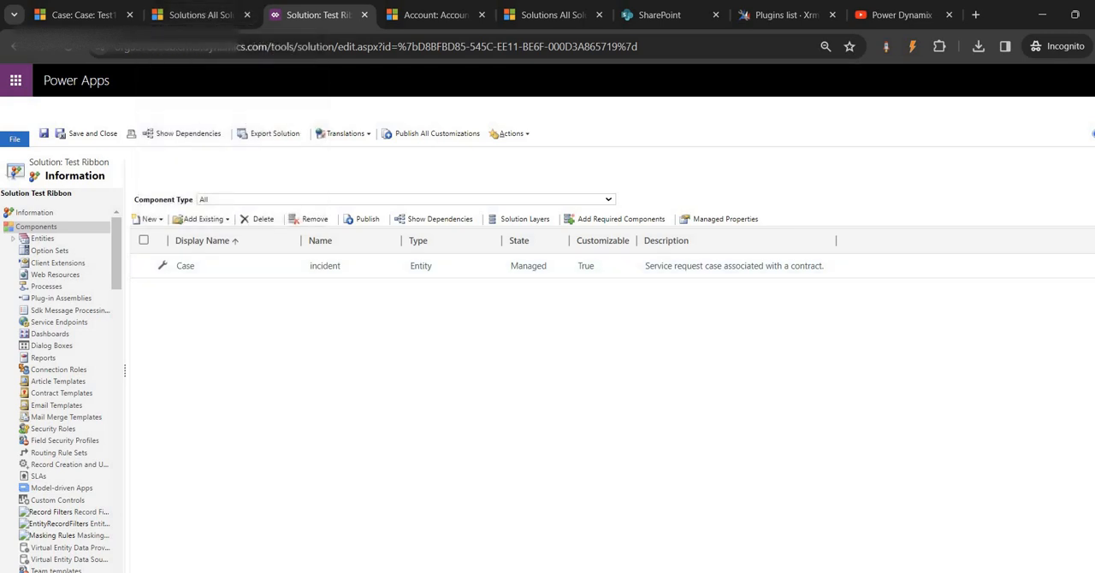
# - Look at the XrmToolBox tools list page and return to the All Solutions list in Dynamics 365
pyautogui.click(187, 19)
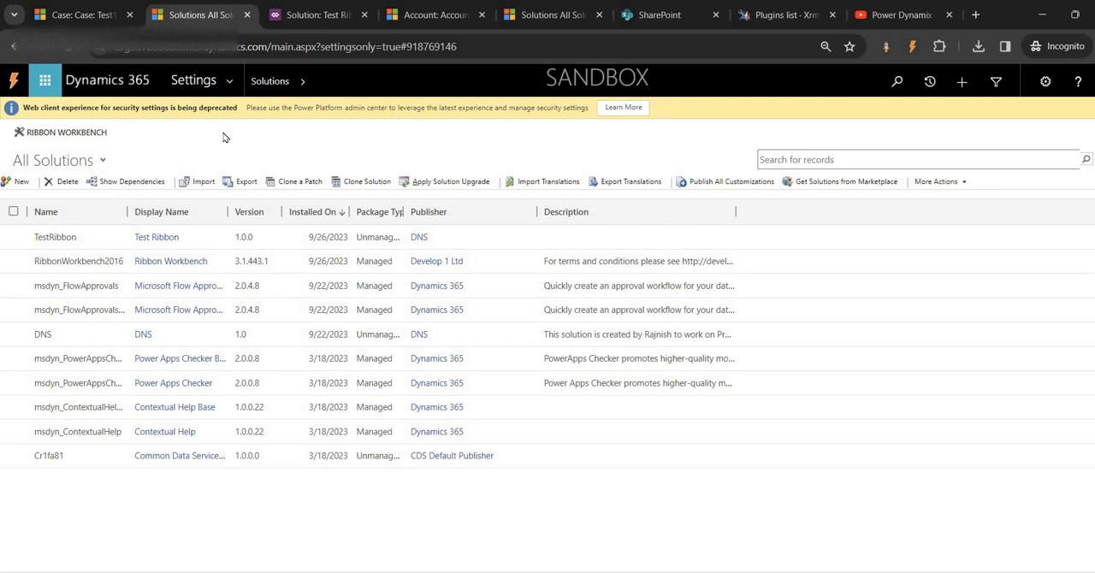
pyautogui.click(776, 9)
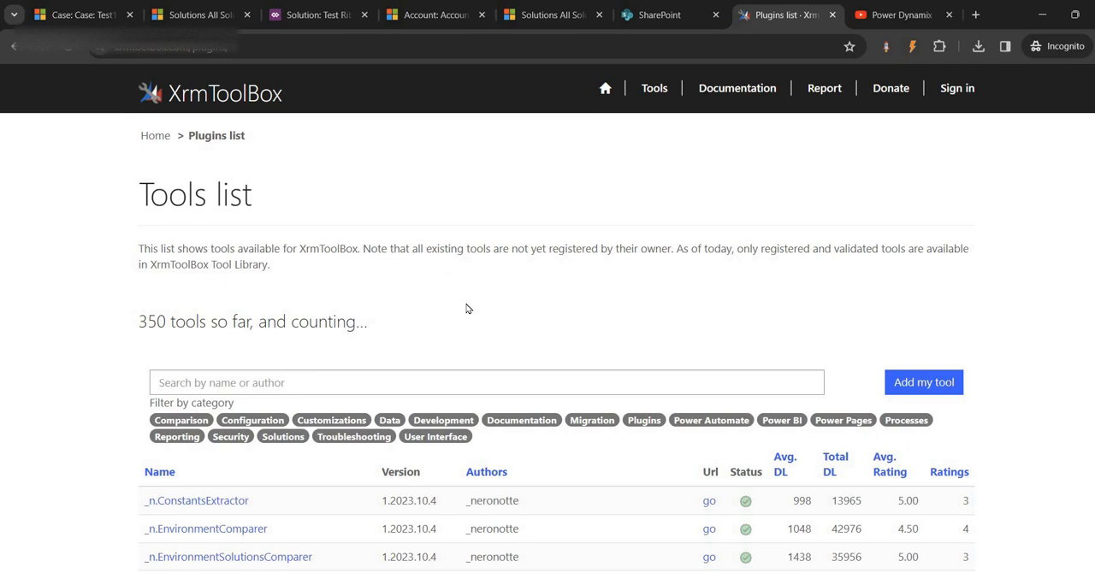
pyautogui.click(195, 15)
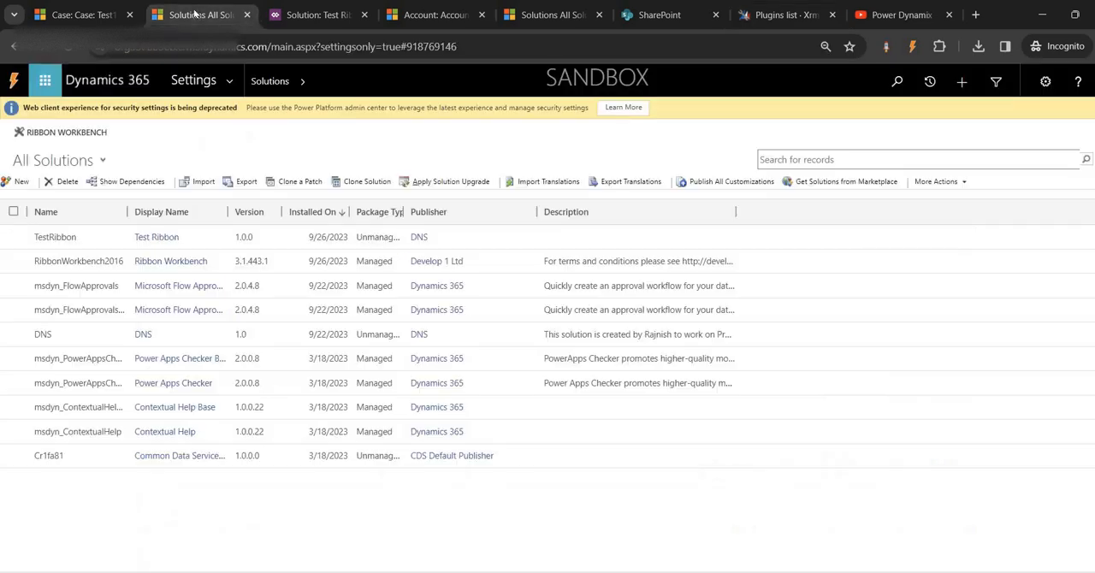
# - Open Ribbon Workbench and load the Test Ribbon solution, searching the solution list for "test"
pyautogui.click(58, 133)
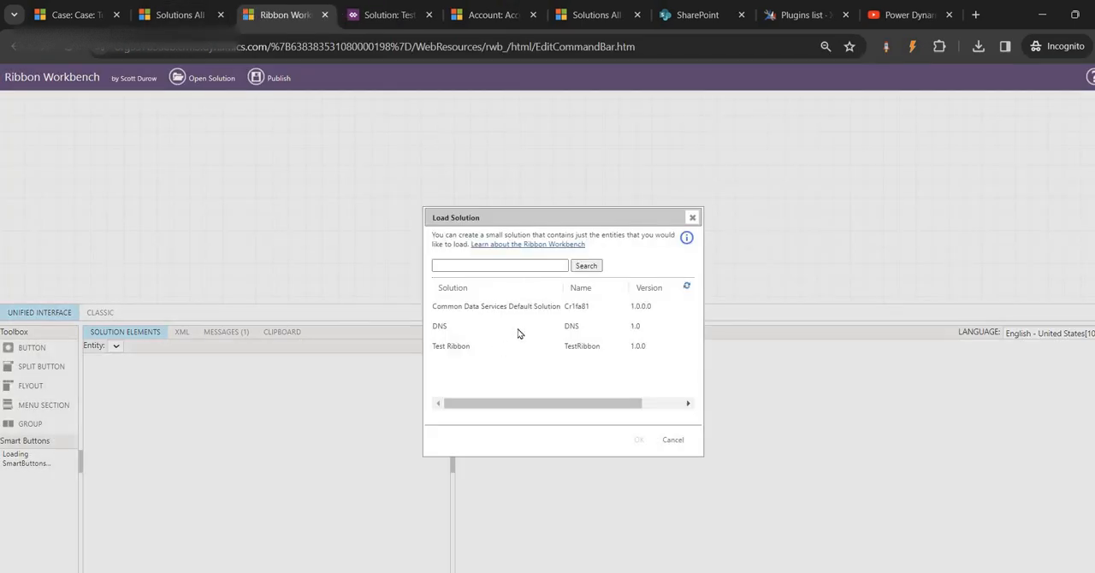
pyautogui.click(502, 263)
pyautogui.write('raj')
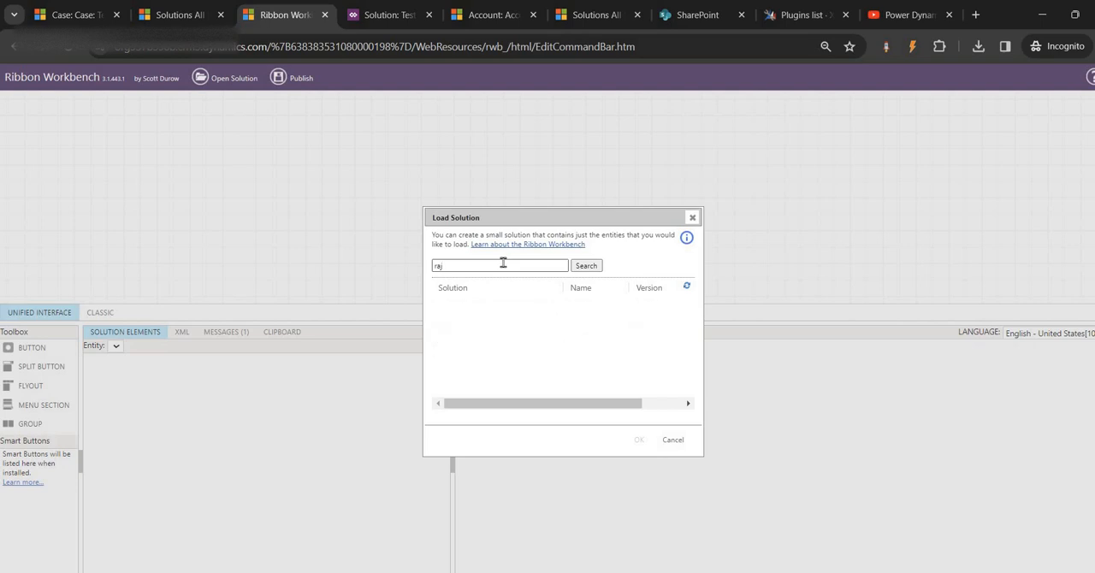
pyautogui.click(168, 17)
pyautogui.click(279, 19)
pyautogui.hotkey('ctrl', 'a')
pyautogui.write('test')
pyautogui.press('Return')
pyautogui.click(486, 306)
pyautogui.click(639, 441)
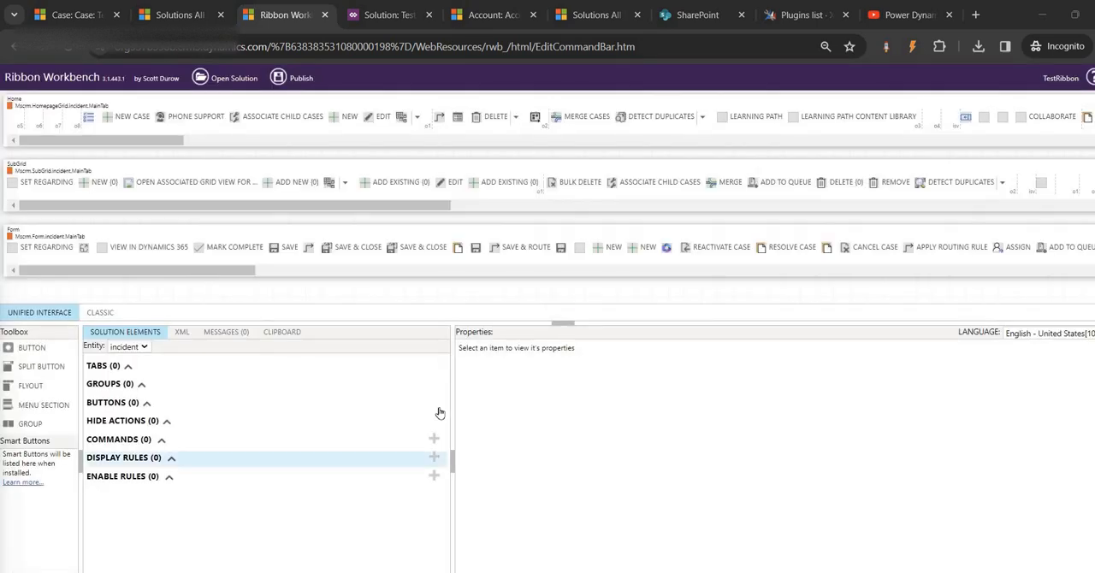
# - Add a new button to the incident entity's Form ribbon and place it directly before Reactivate Case
pyautogui.click(139, 384)
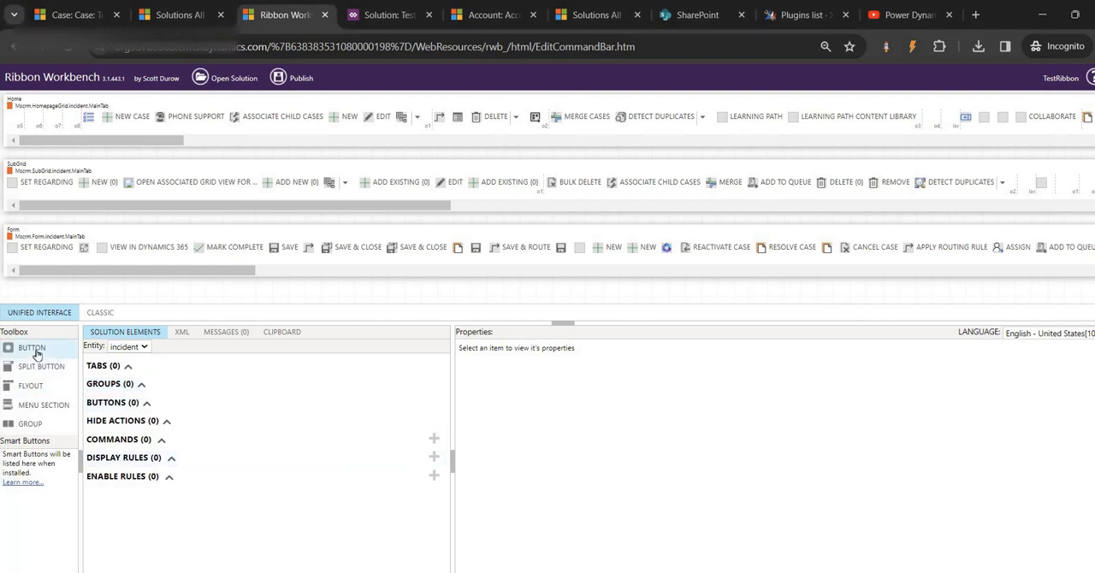
pyautogui.moveTo(37, 354); pyautogui.dragTo(446, 254)
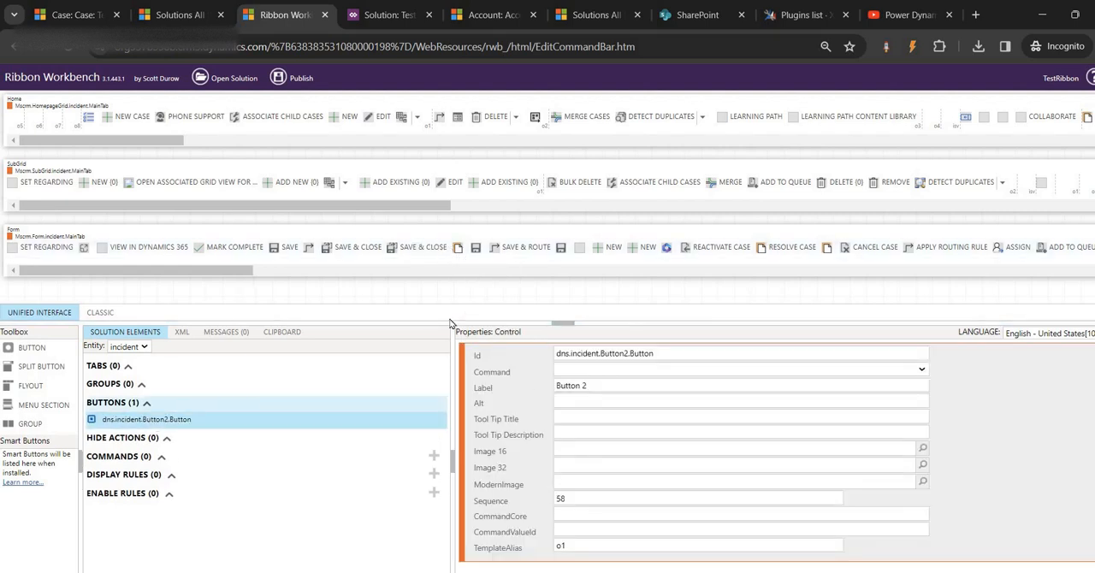
pyautogui.click(144, 420)
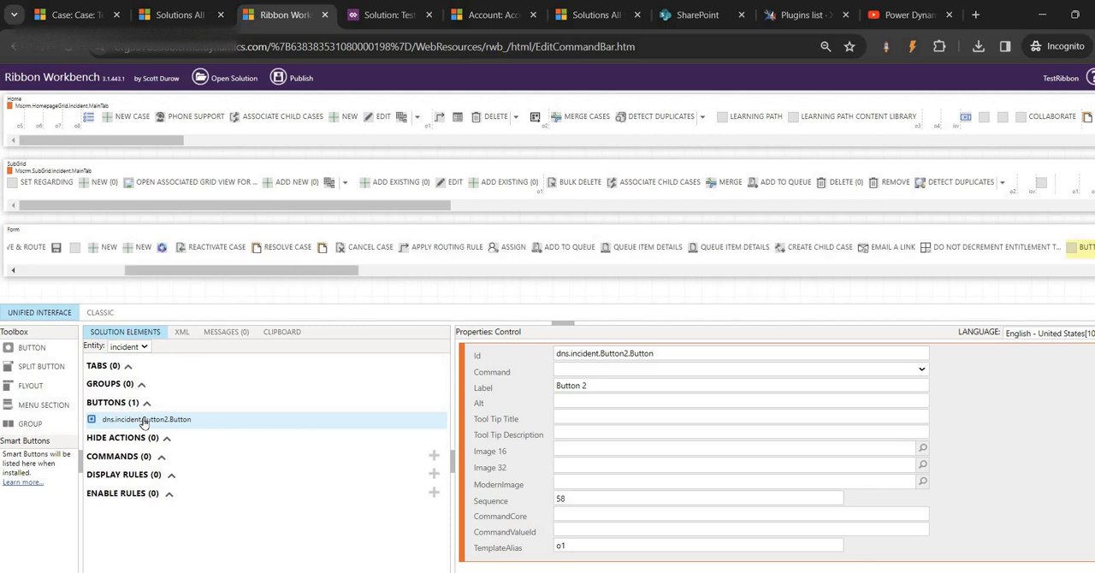
pyautogui.moveTo(1080, 248); pyautogui.dragTo(189, 272)
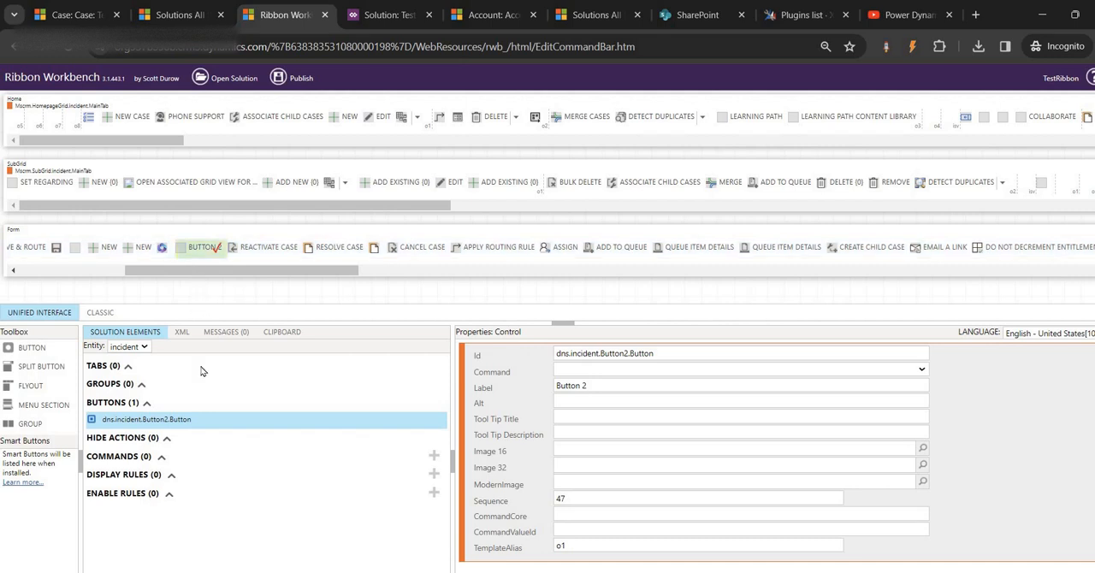
# - Label the new button "Print Case" and set its Id to dns.incident.Print Case.Button
pyautogui.moveTo(608, 384); pyautogui.dragTo(528, 394)
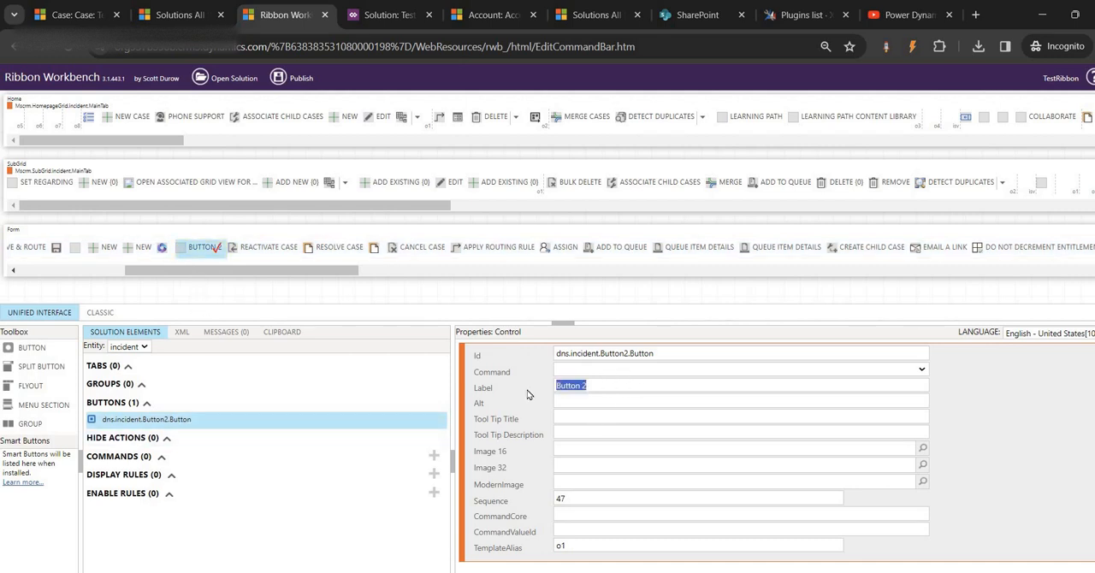
pyautogui.write('Print Ca')
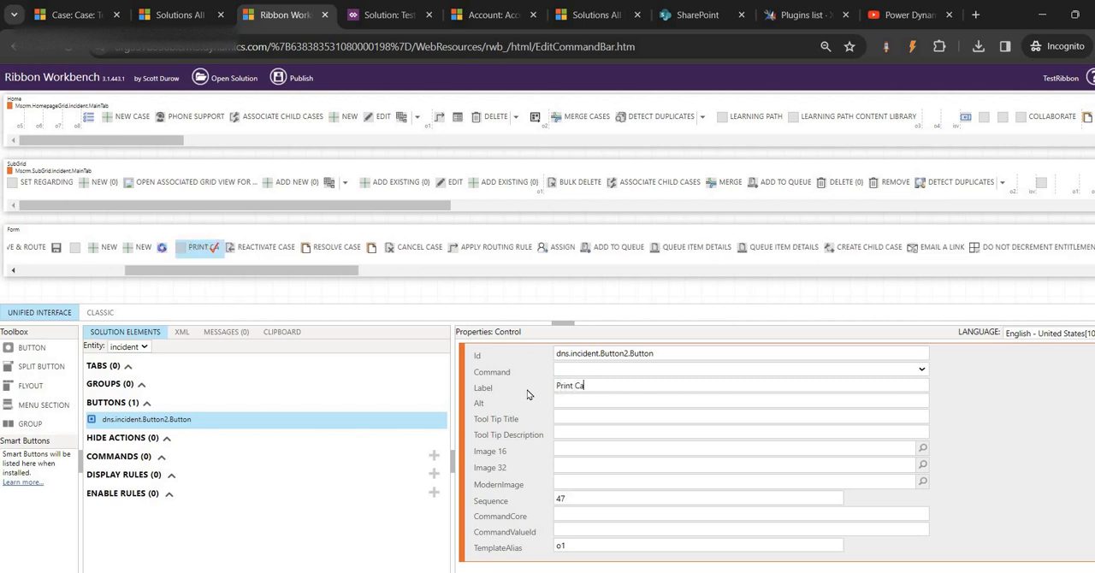
pyautogui.write('se')
pyautogui.hotkey('ctrl', 'a')
pyautogui.hotkey('ctrl', 'c')
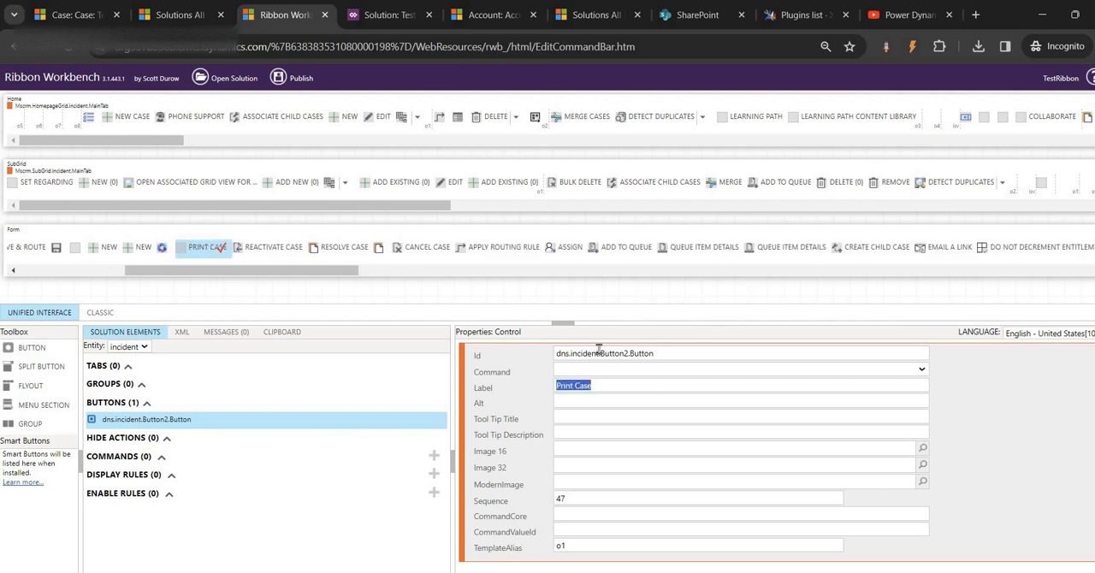
pyautogui.moveTo(600, 353); pyautogui.dragTo(629, 356)
pyautogui.hotkey('ctrl', 'v')
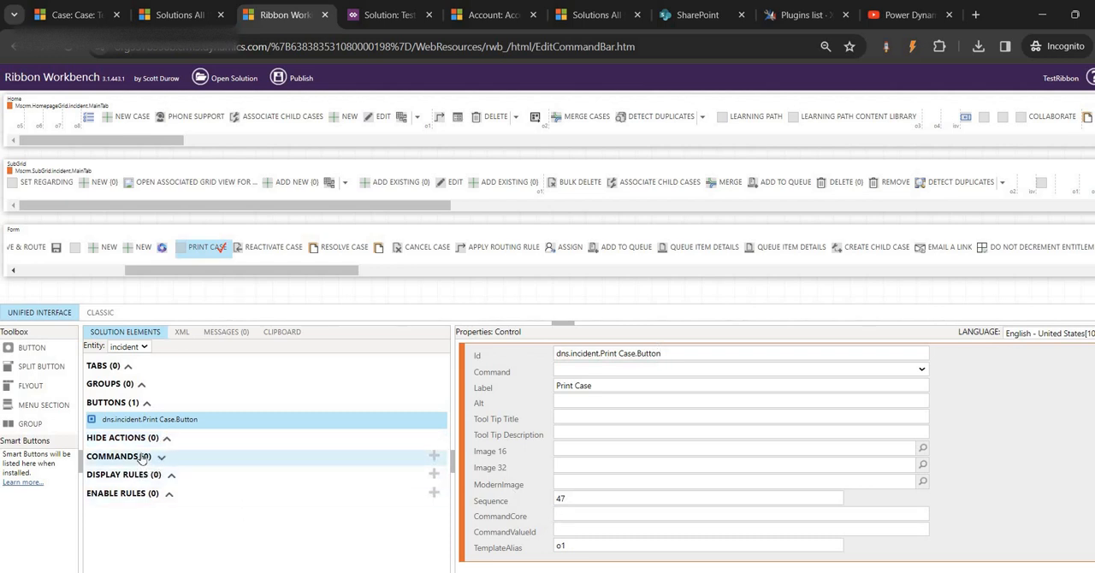
# - Add a new command to the incident entity with the Id dns.incident.PrintCase.Command
pyautogui.click(434, 456)
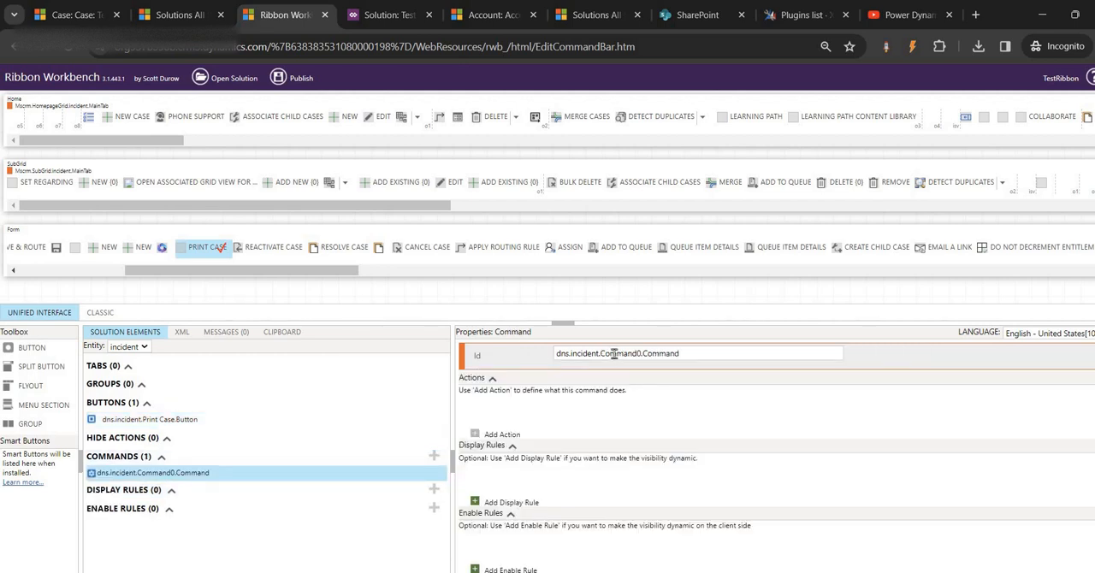
pyautogui.moveTo(602, 352); pyautogui.dragTo(644, 353)
pyautogui.press('BackSpace')
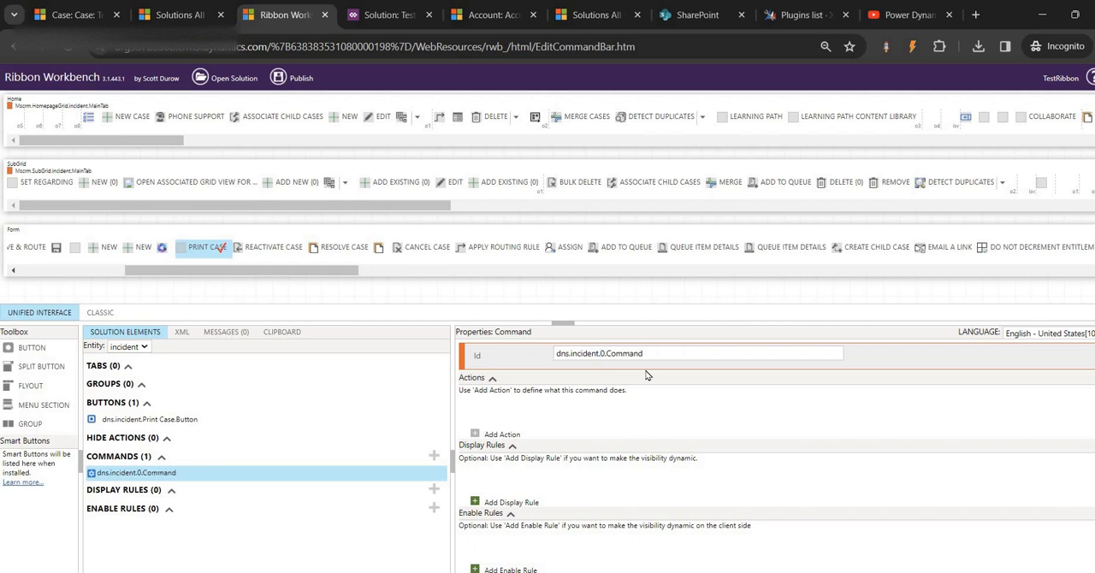
pyautogui.press('Delete')
pyautogui.hotkey('ctrl', 'v')
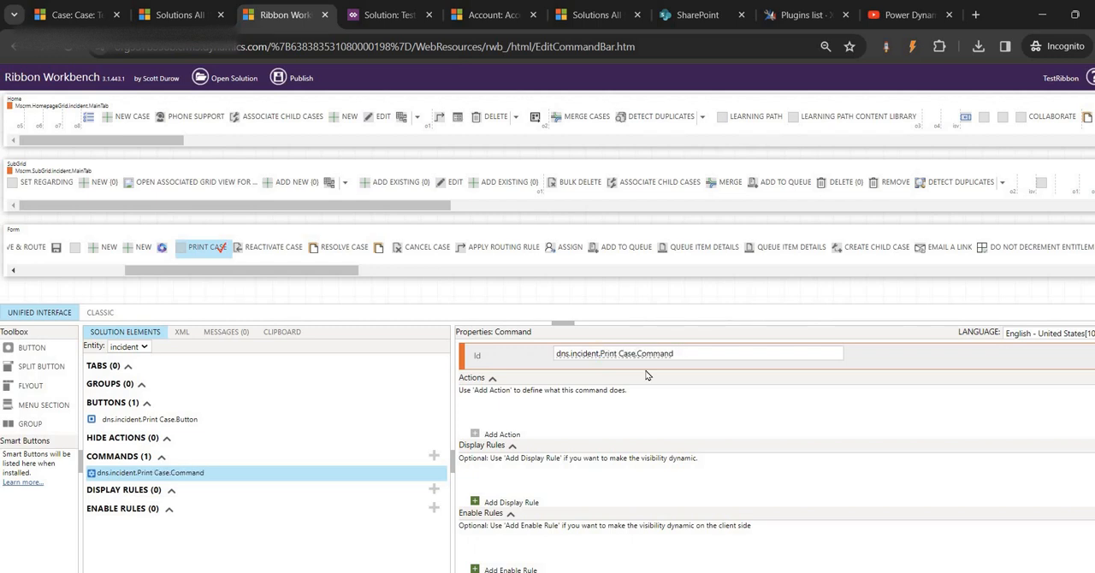
pyautogui.press('BackSpace')
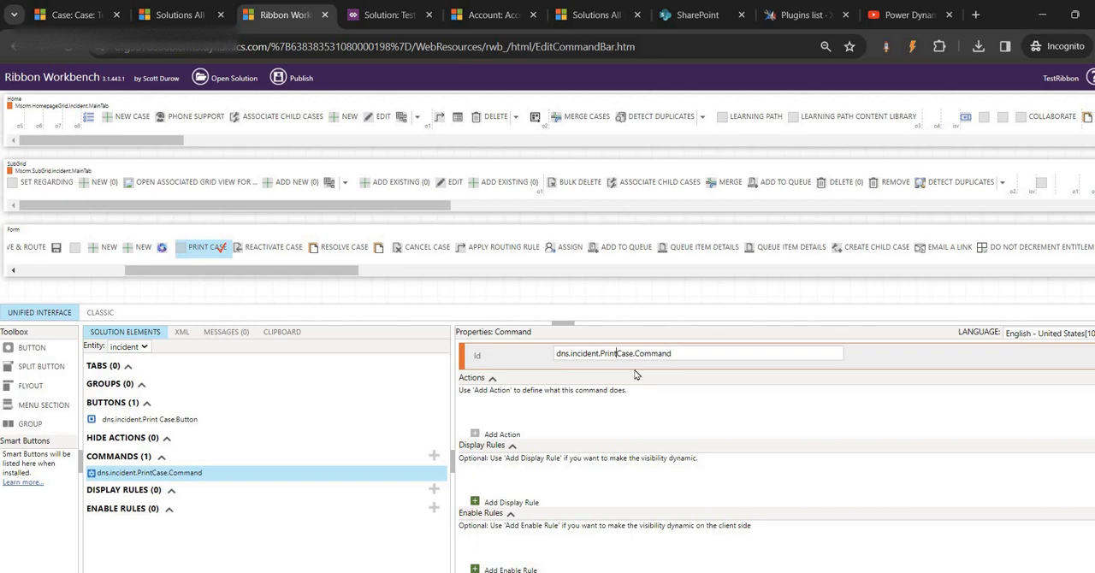
# - Assign dns.incident.PrintCase.Command to the Print Case button and publish the ribbon changes
pyautogui.click(236, 420)
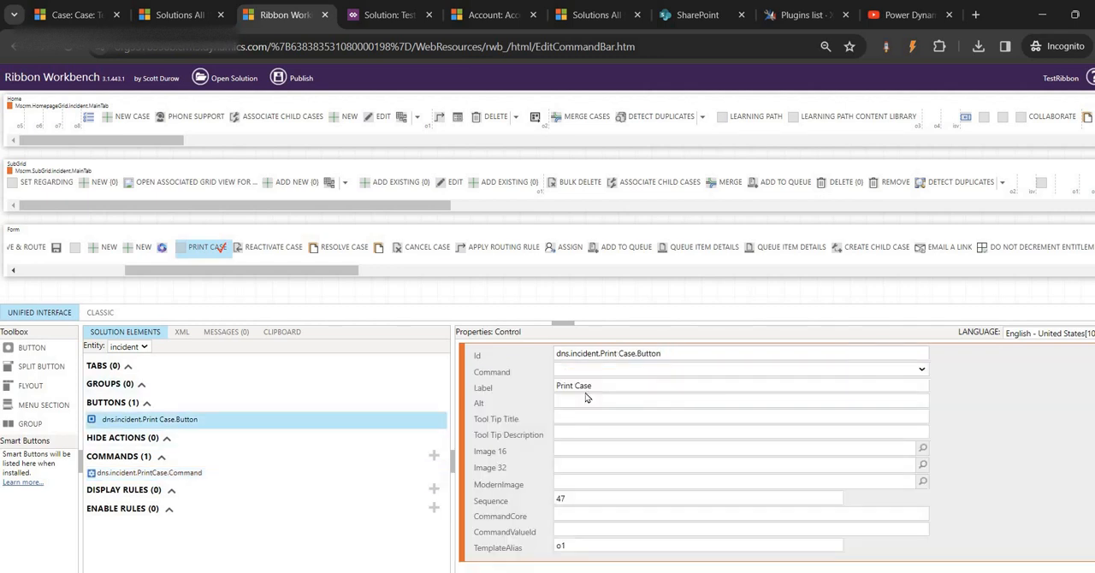
pyautogui.click(690, 376)
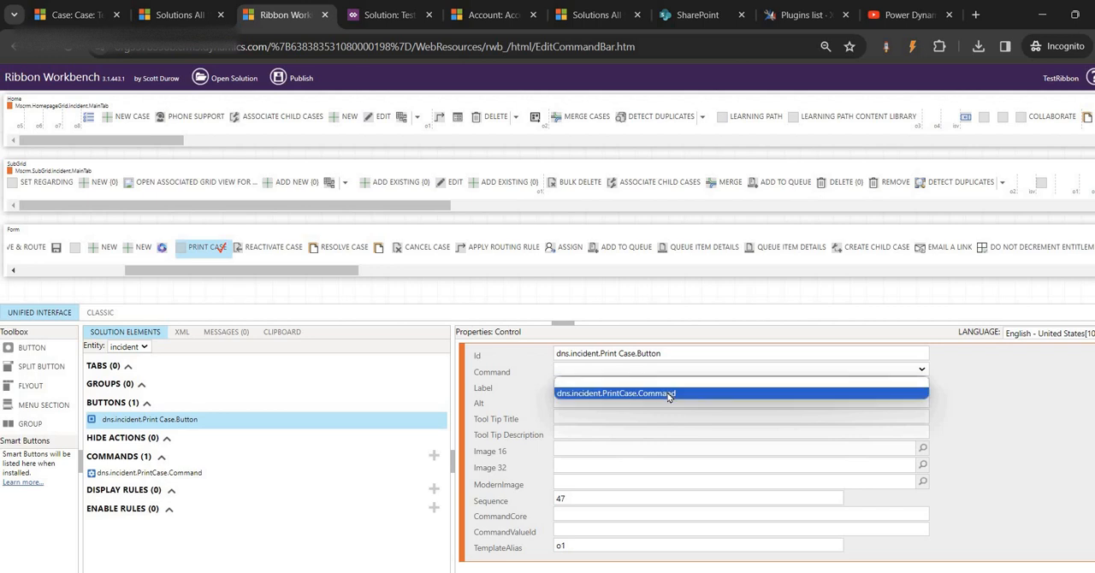
pyautogui.click(669, 394)
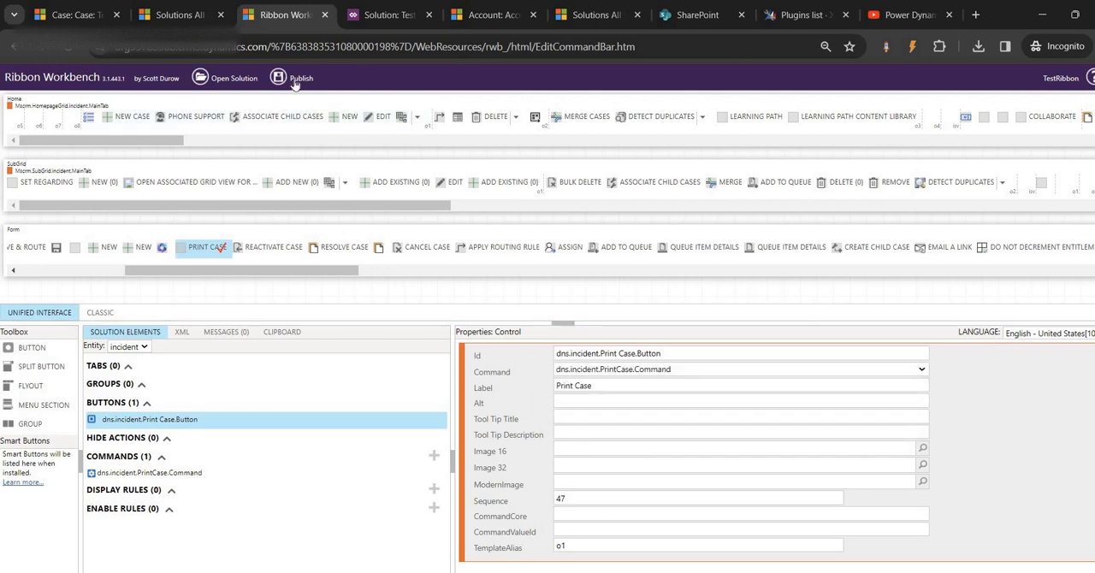
pyautogui.click(295, 80)
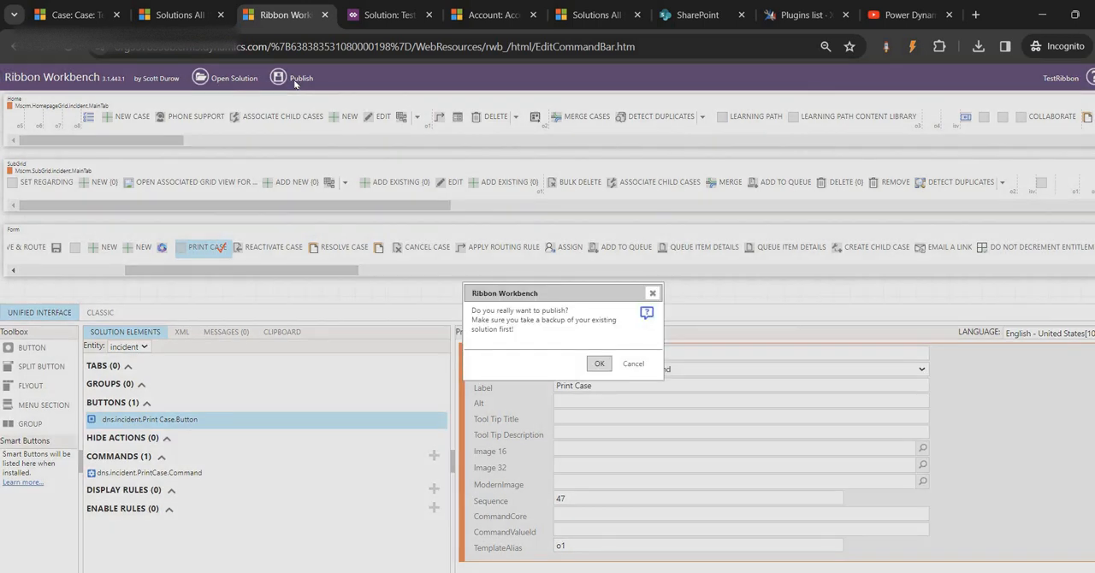
pyautogui.click(601, 363)
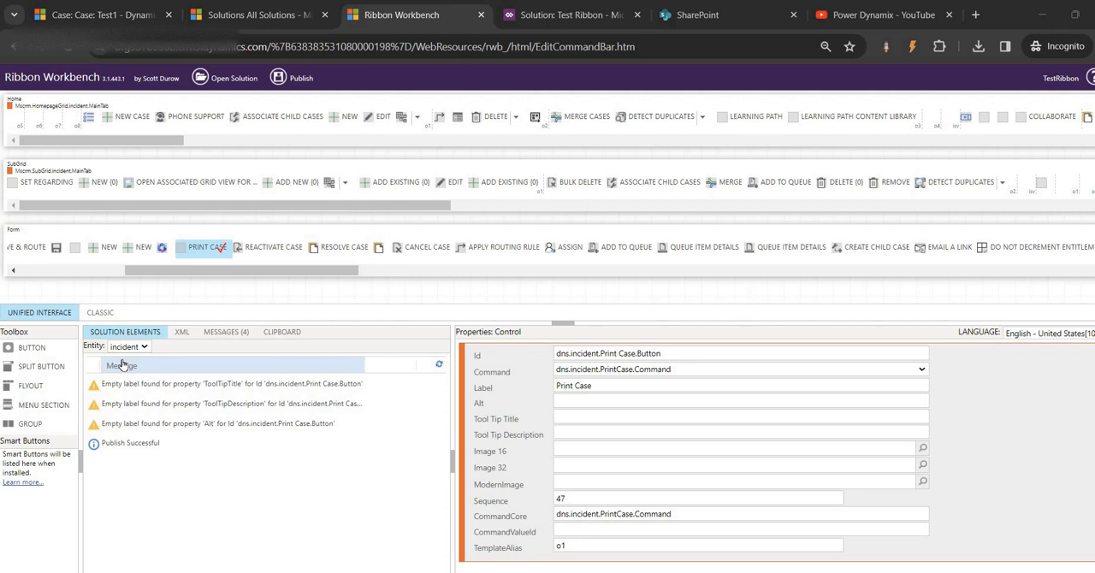
# - Reload the Test1 case and start a new case to check the Print Case button on both forms
pyautogui.click(128, 17)
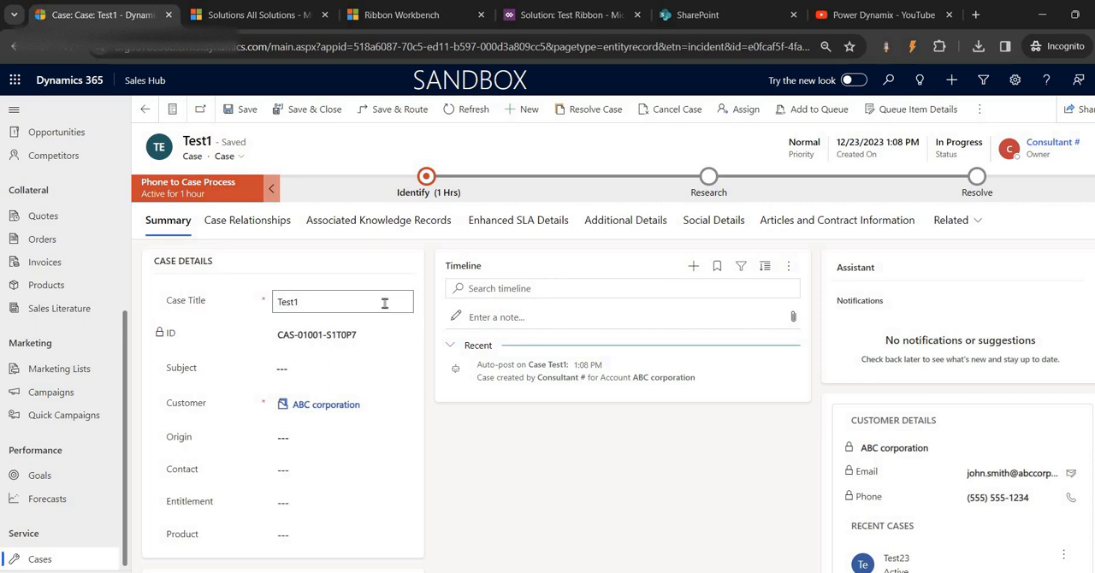
pyautogui.press('F5')
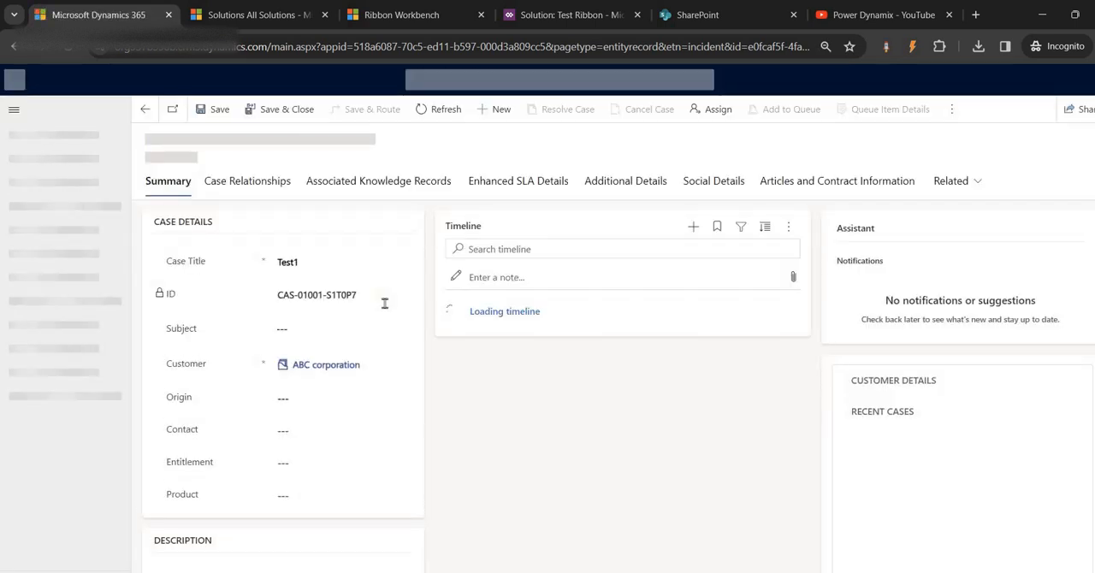
pyautogui.press('F5')
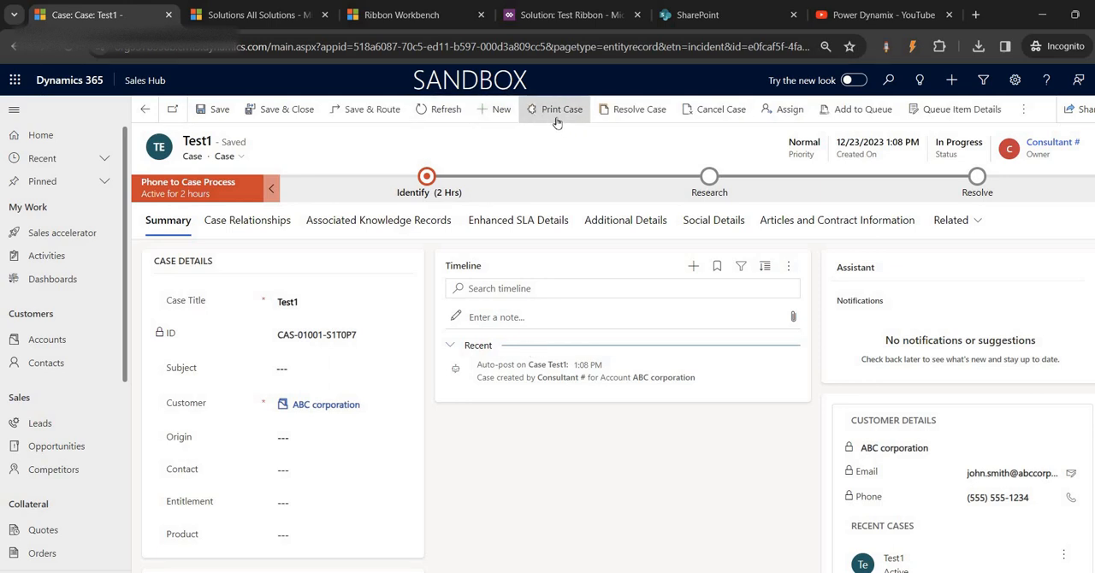
pyautogui.click(488, 119)
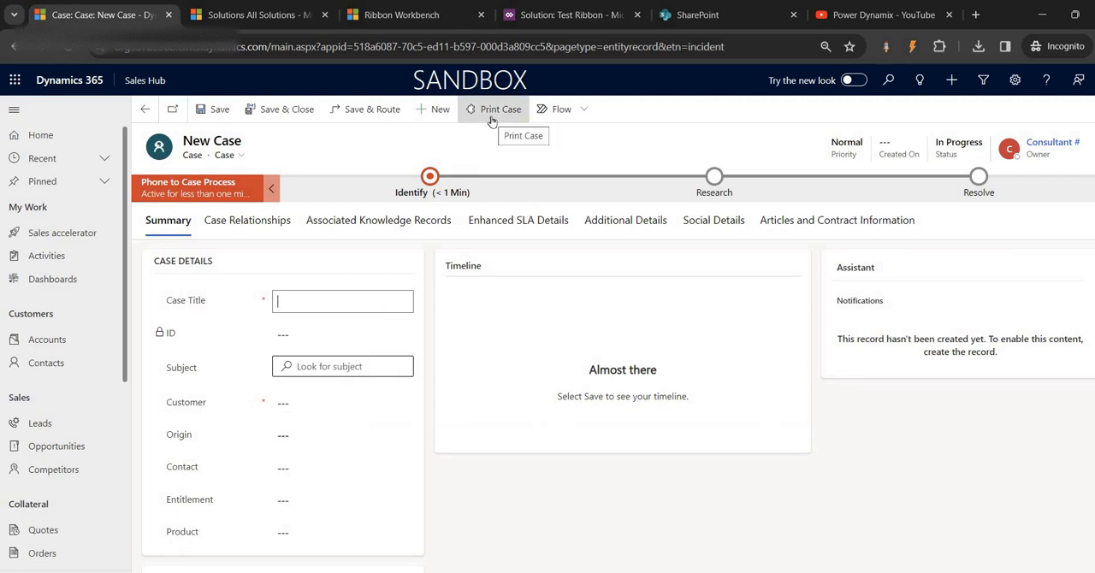
# - Back in Ribbon Workbench, add a display rule to the incident entity with a FormStateRule step
pyautogui.click(406, 20)
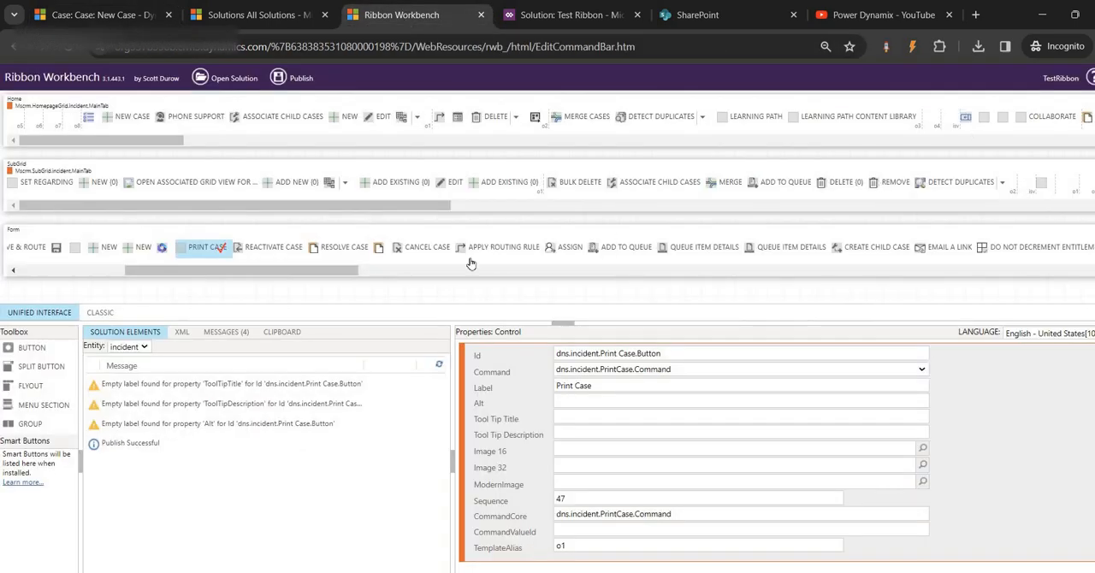
pyautogui.click(144, 332)
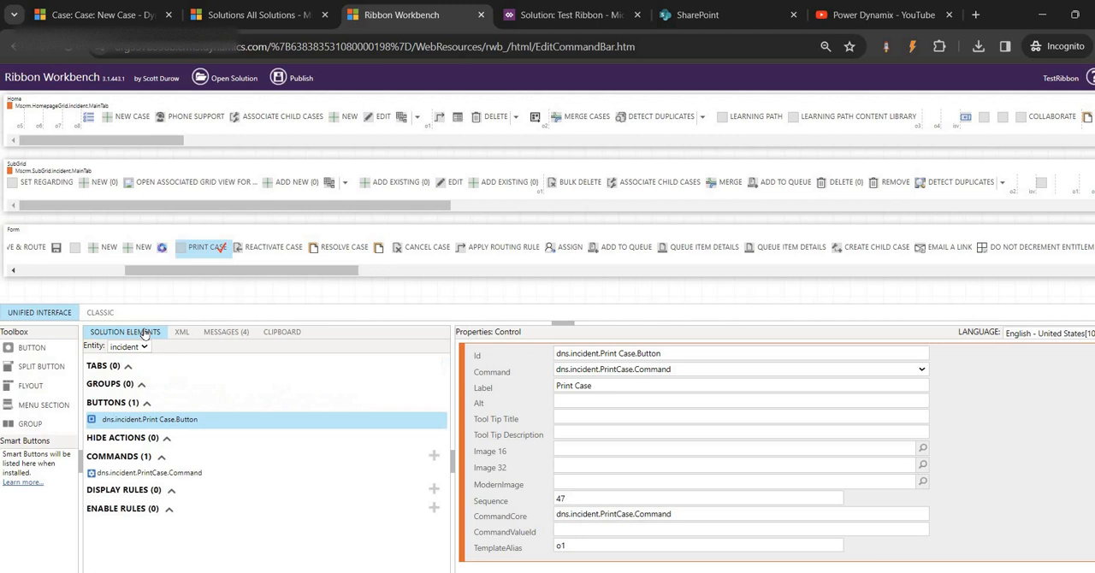
pyautogui.click(134, 495)
pyautogui.click(434, 493)
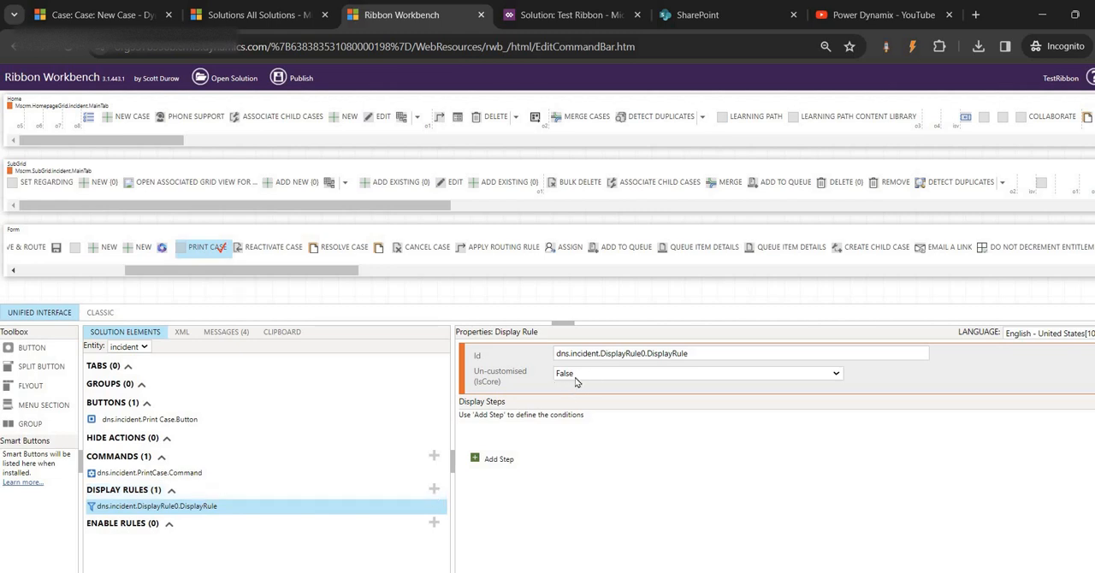
pyautogui.click(497, 459)
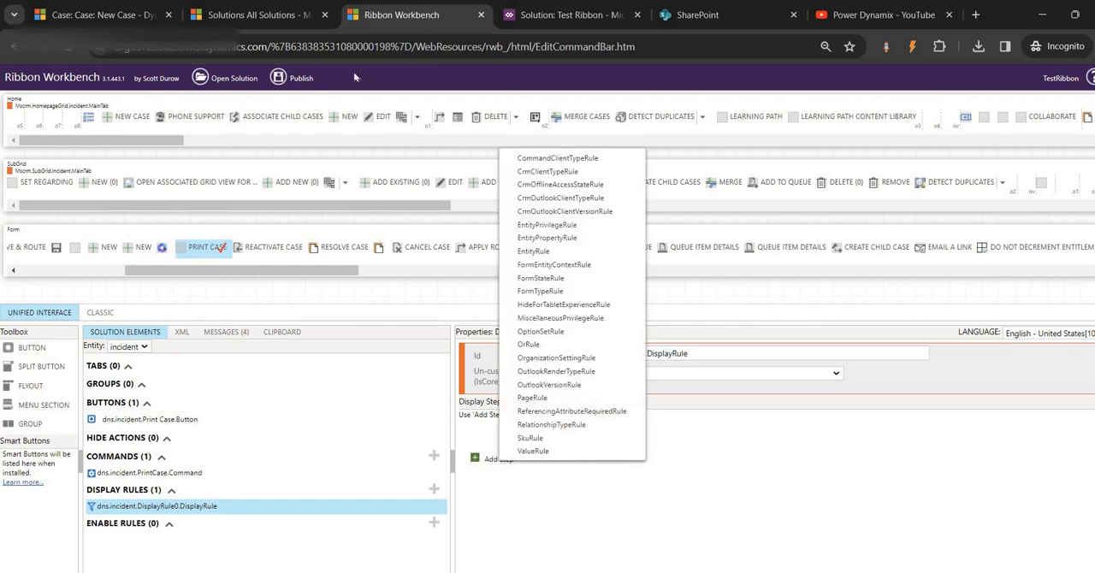
pyautogui.click(100, 15)
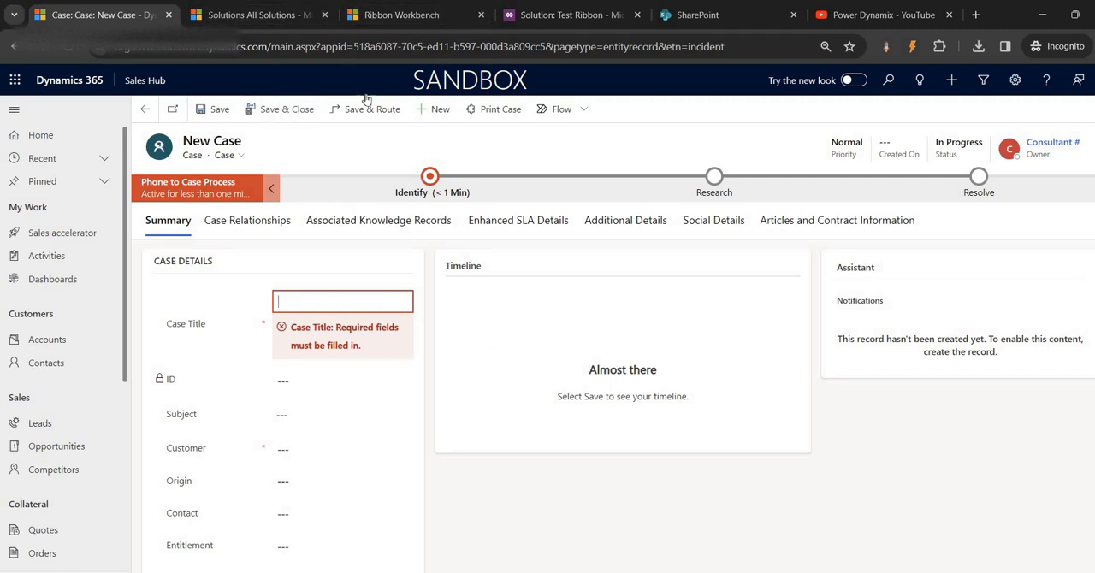
pyautogui.click(400, 15)
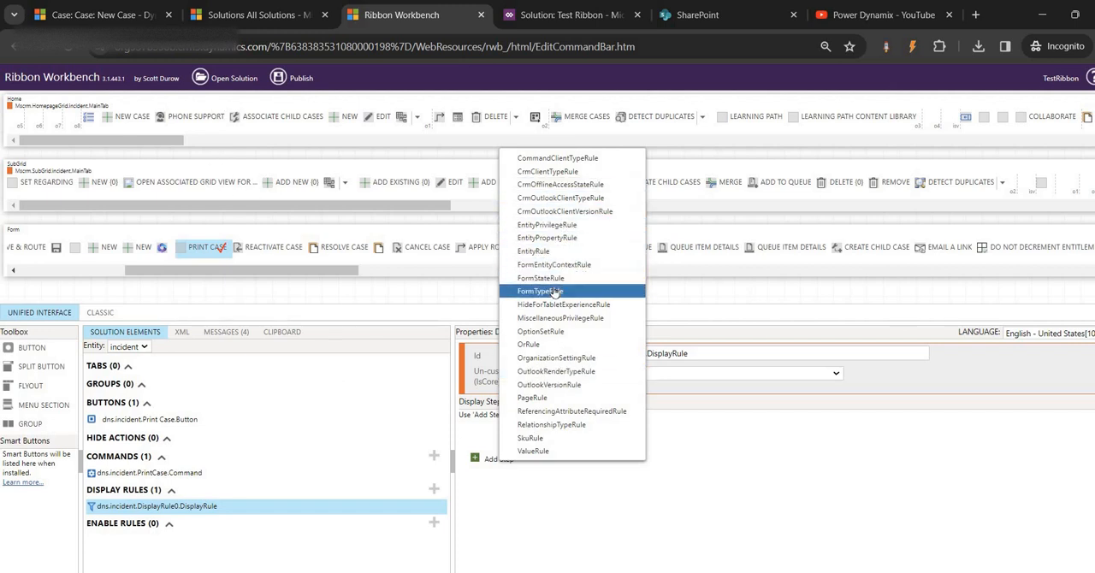
pyautogui.click(540, 278)
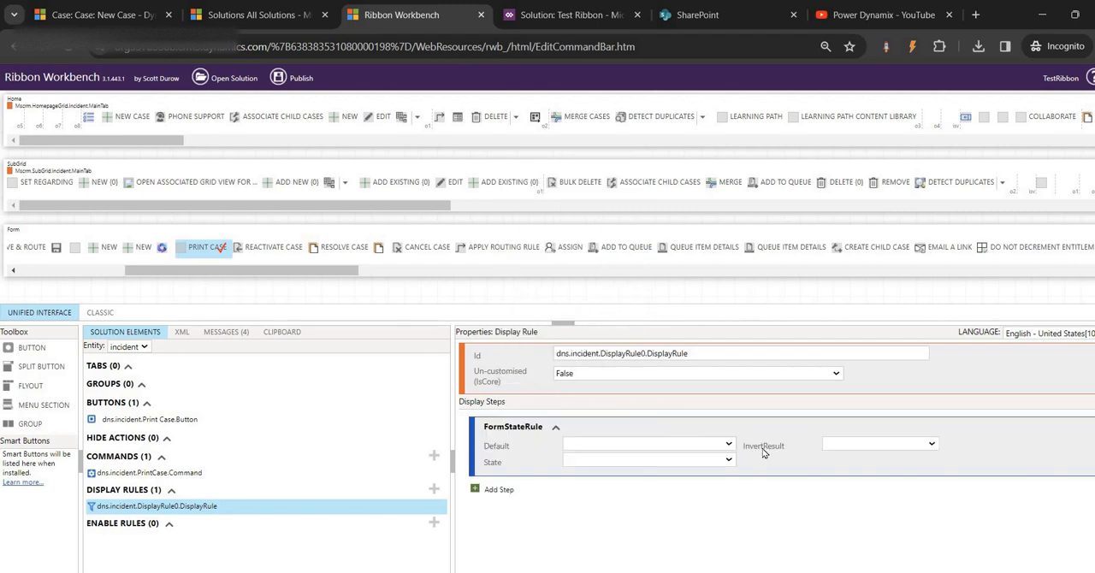
# - Configure the display rule's FormStateRule with Default False, State Create and InvertResult True
pyautogui.click(730, 446)
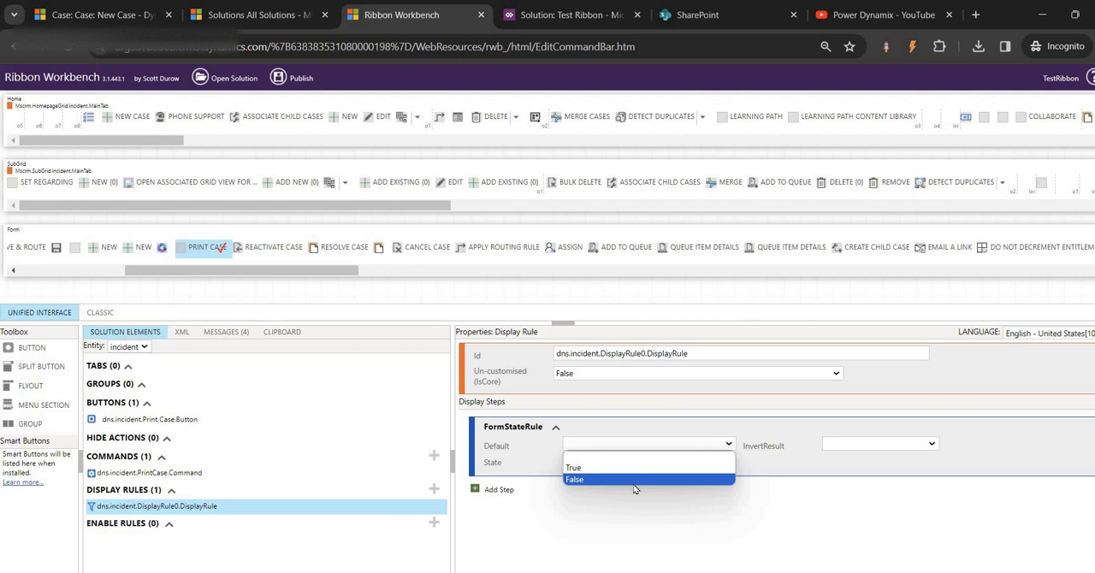
pyautogui.click(635, 480)
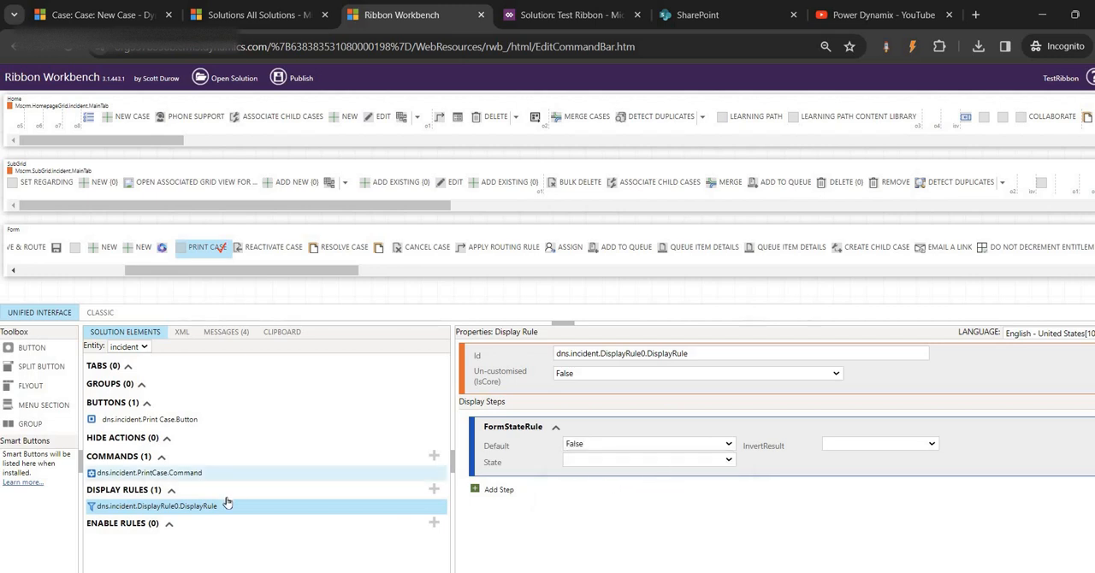
pyautogui.click(605, 462)
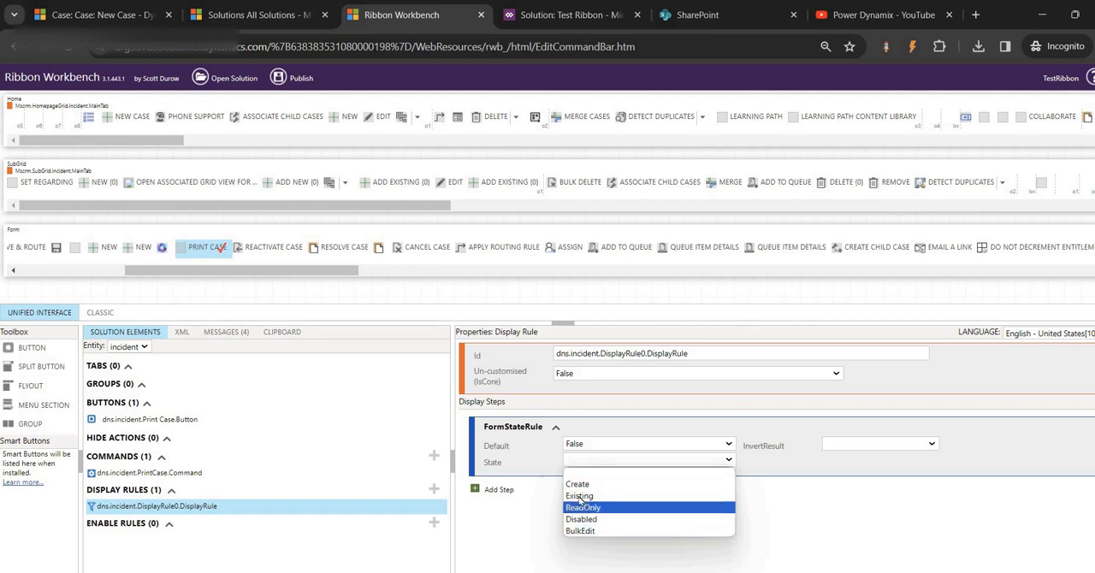
pyautogui.click(582, 484)
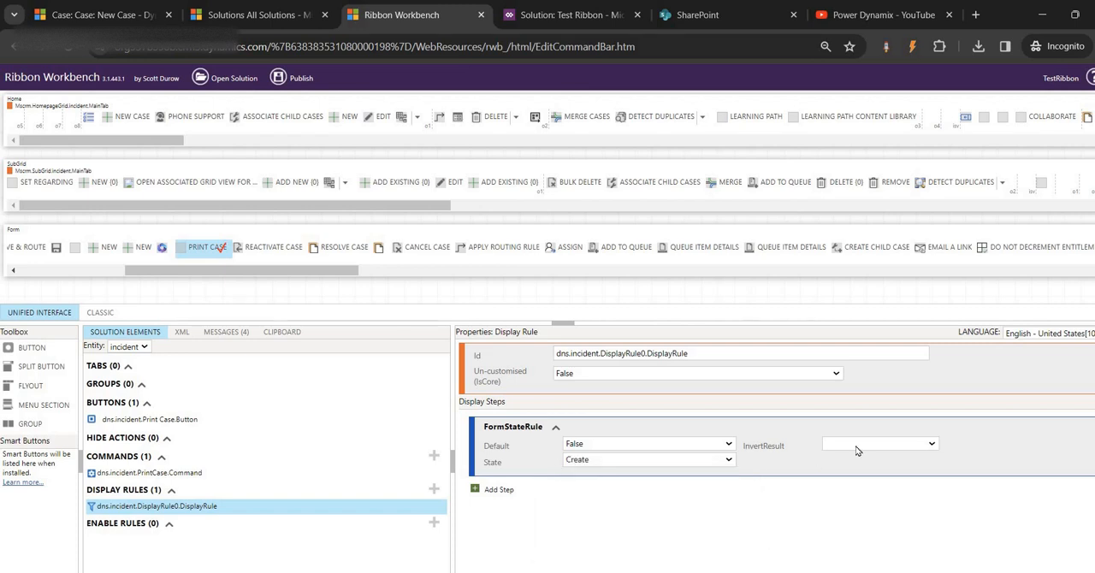
pyautogui.click(856, 446)
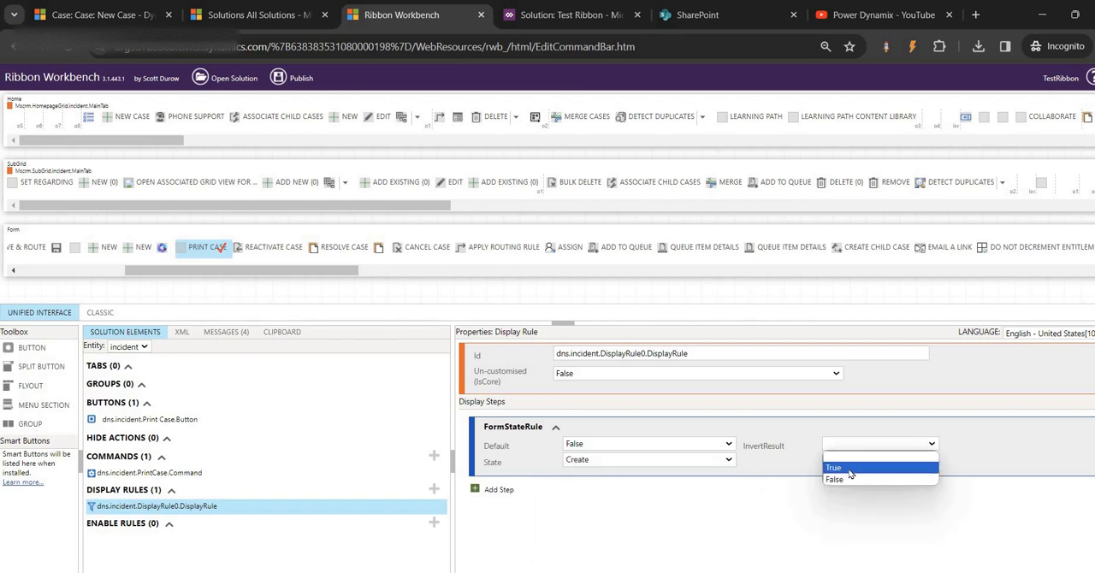
pyautogui.click(851, 473)
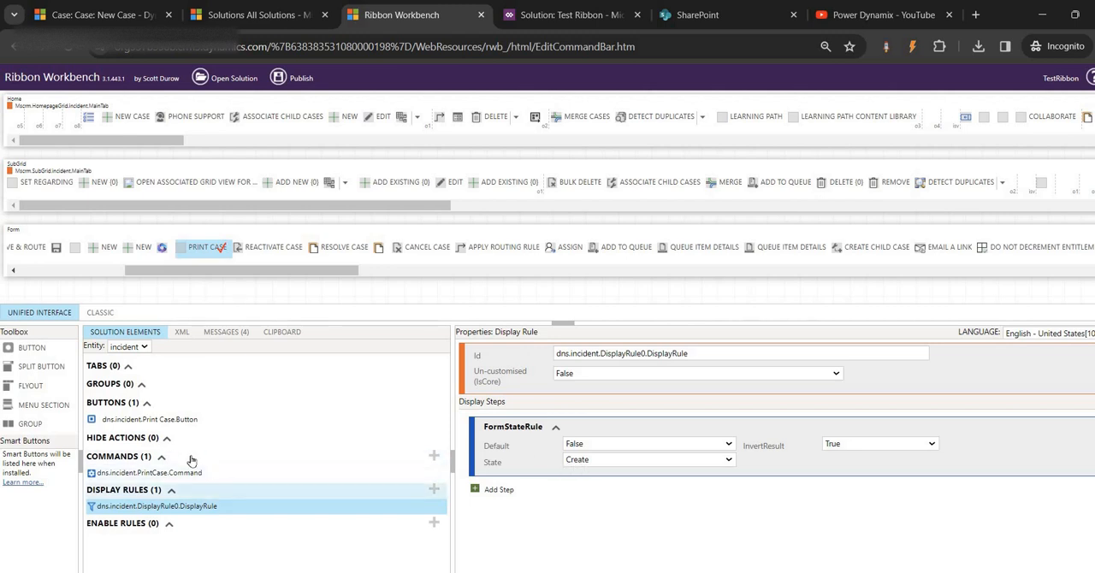
# - Add dns.incident.DisplayRule0.DisplayRule to the dns.incident.PrintCase.Command command and publish the ribbon changes
pyautogui.click(212, 473)
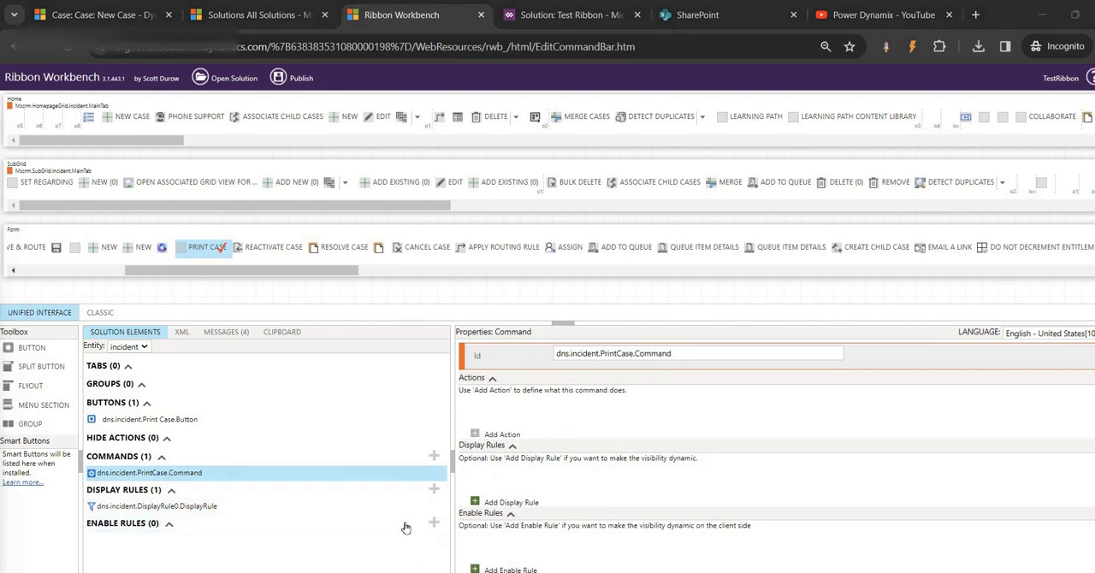
pyautogui.click(476, 436)
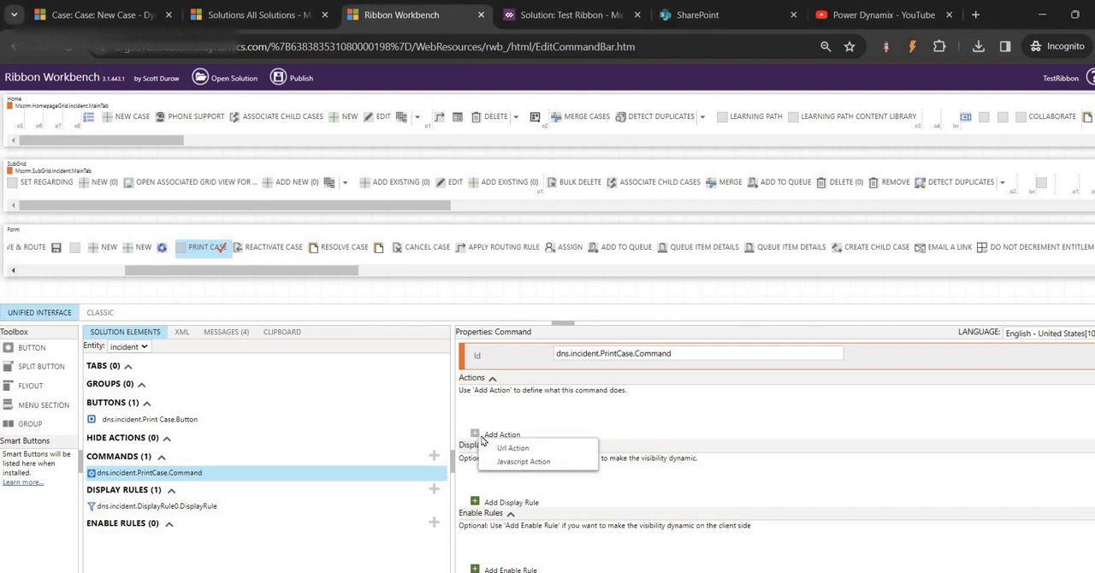
pyautogui.click(475, 503)
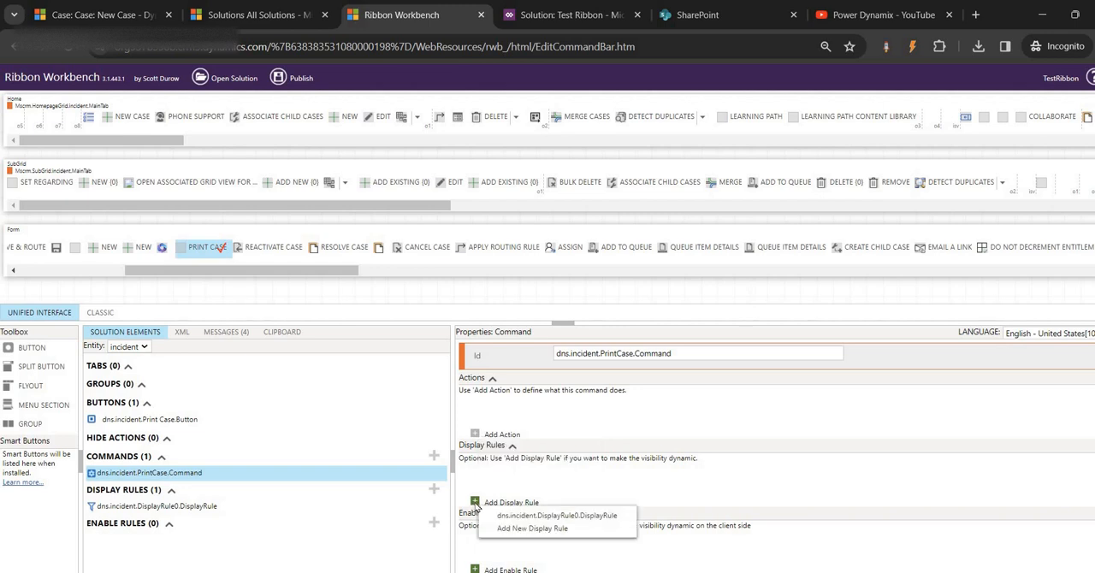
pyautogui.click(539, 516)
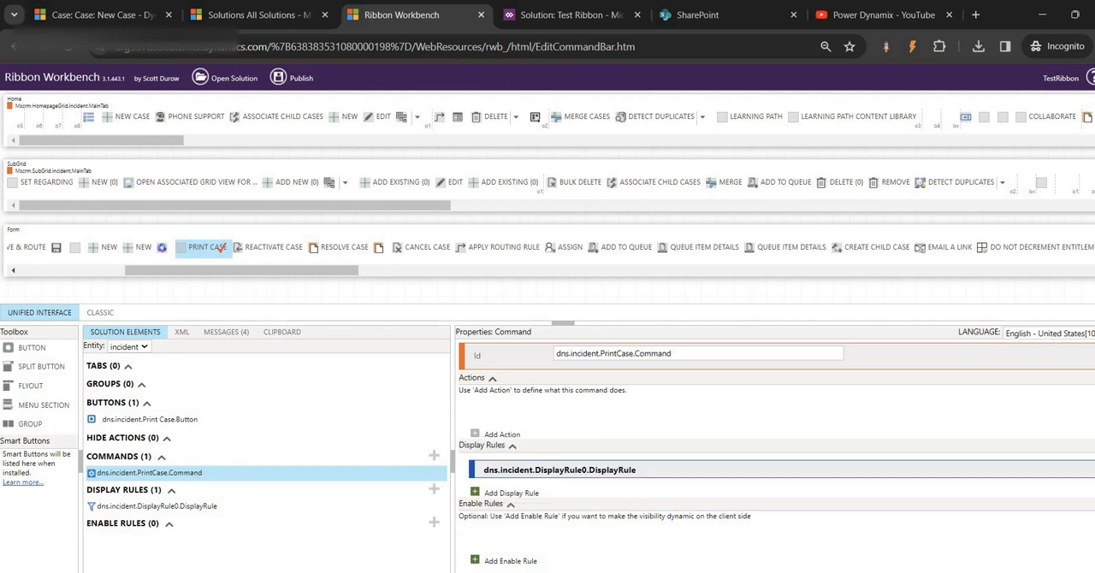
pyautogui.click(301, 79)
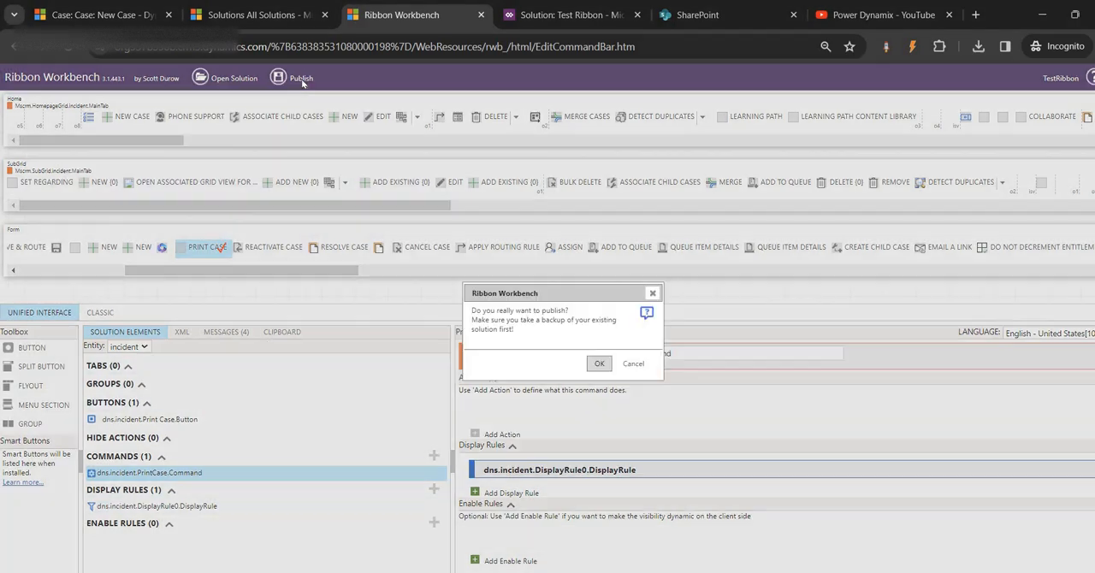
pyautogui.click(599, 363)
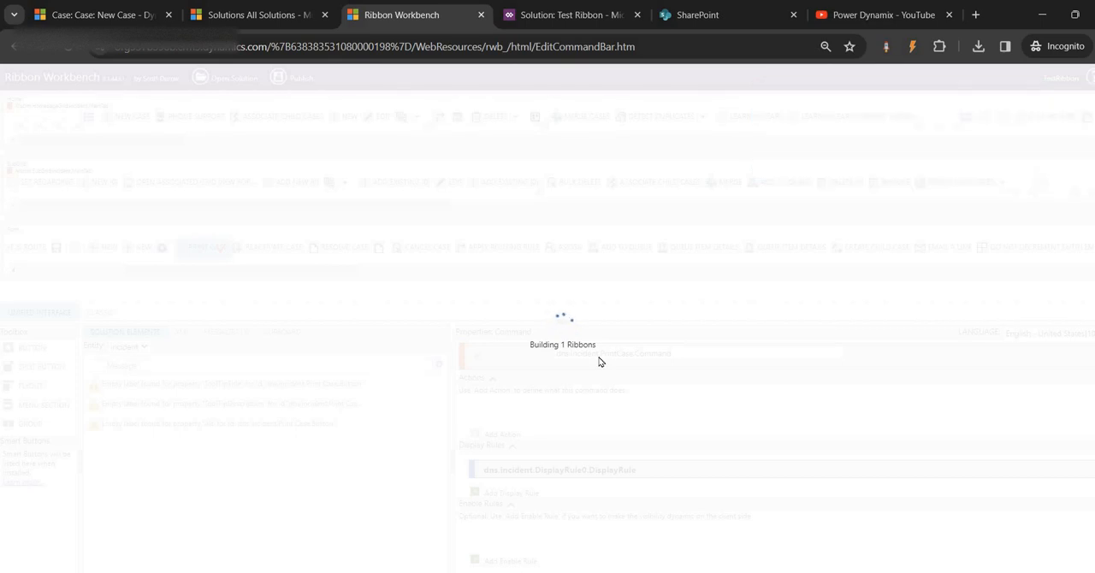
# - Reload the new case form, start another new case and open the Test1 case to check where Print Case appears
pyautogui.click(83, 14)
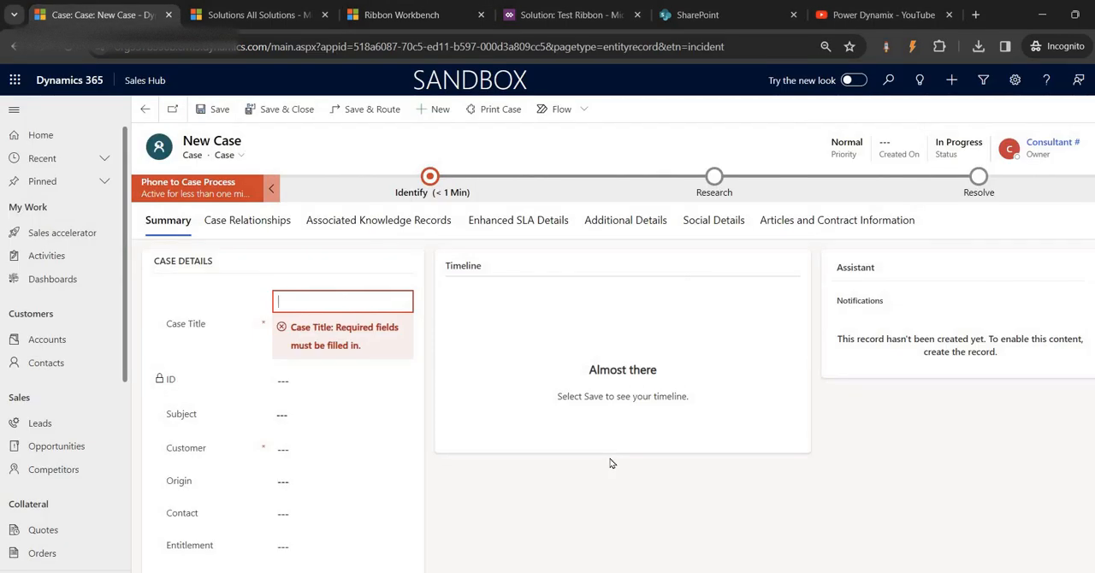
pyautogui.press('F5')
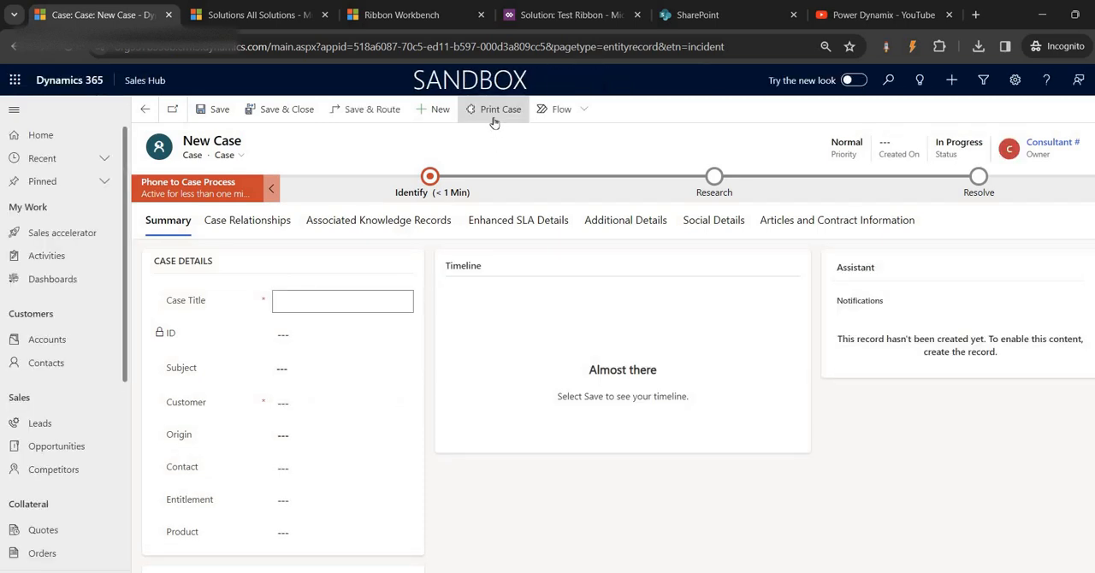
pyautogui.click(493, 119)
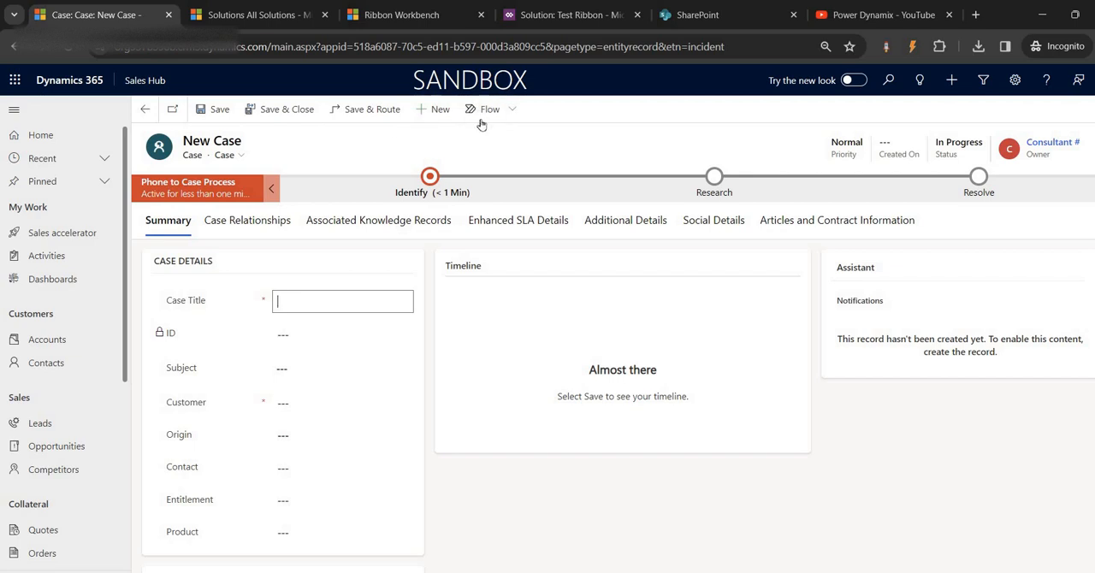
pyautogui.click(438, 112)
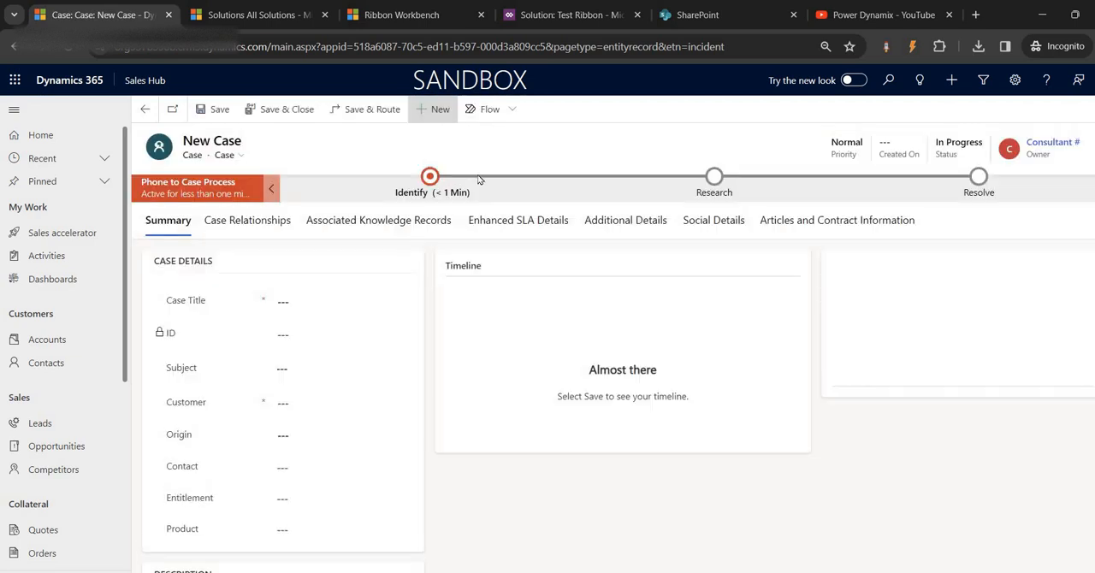
pyautogui.scroll(-4, 51, 514)
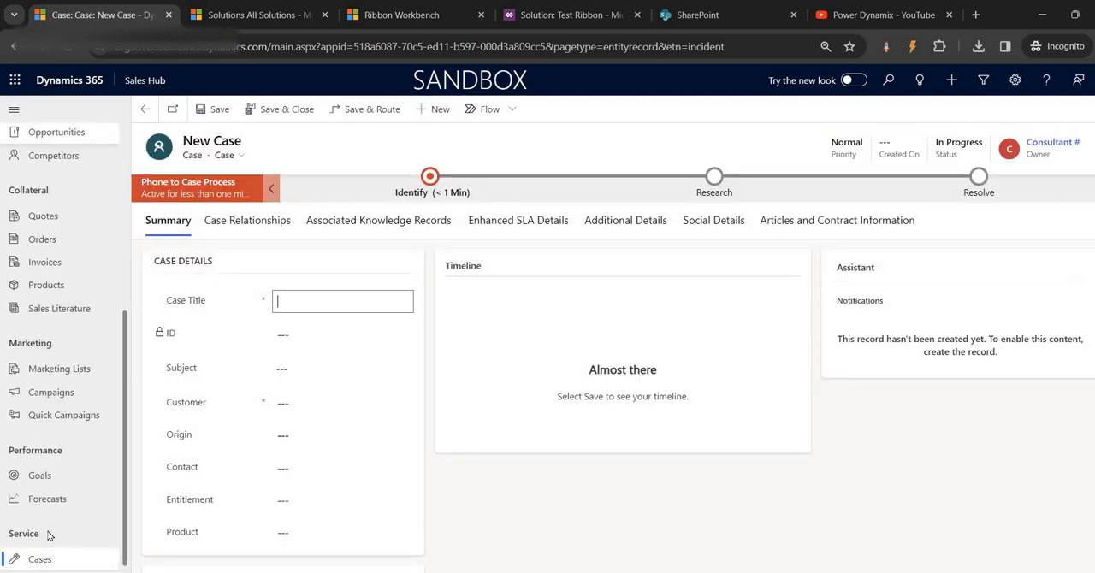
pyautogui.click(39, 560)
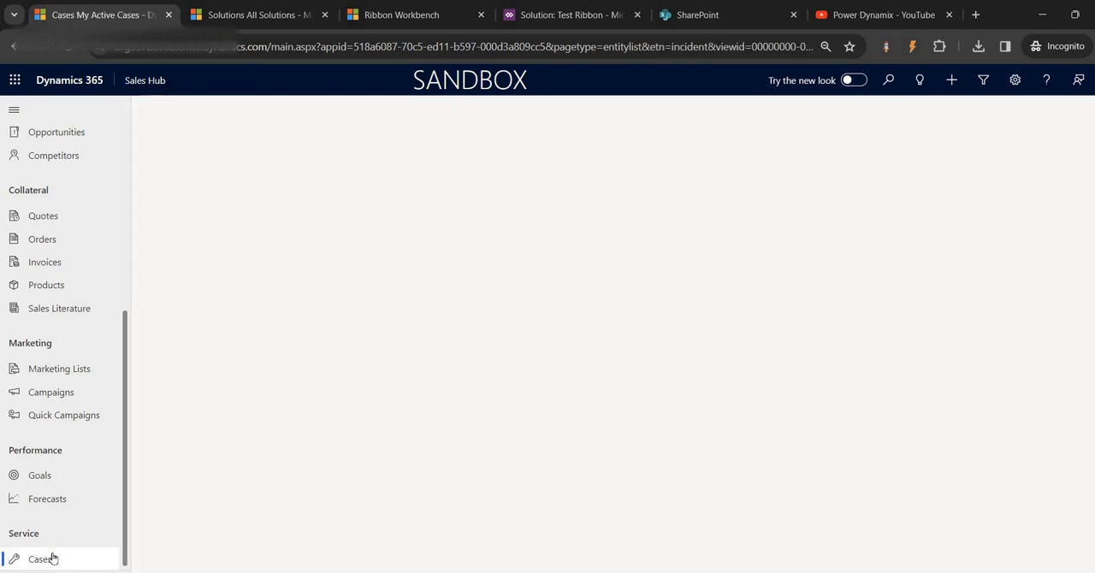
pyautogui.click(182, 204)
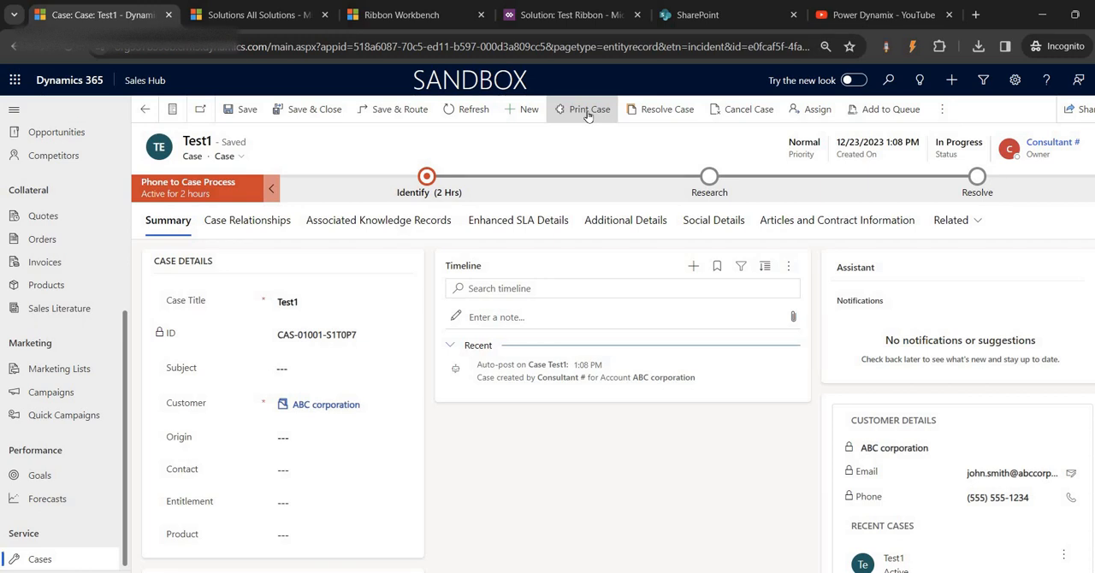
# - Open the Power Apps maker portal in a new browser tab and launch Power Automate from it
pyautogui.click(396, 12)
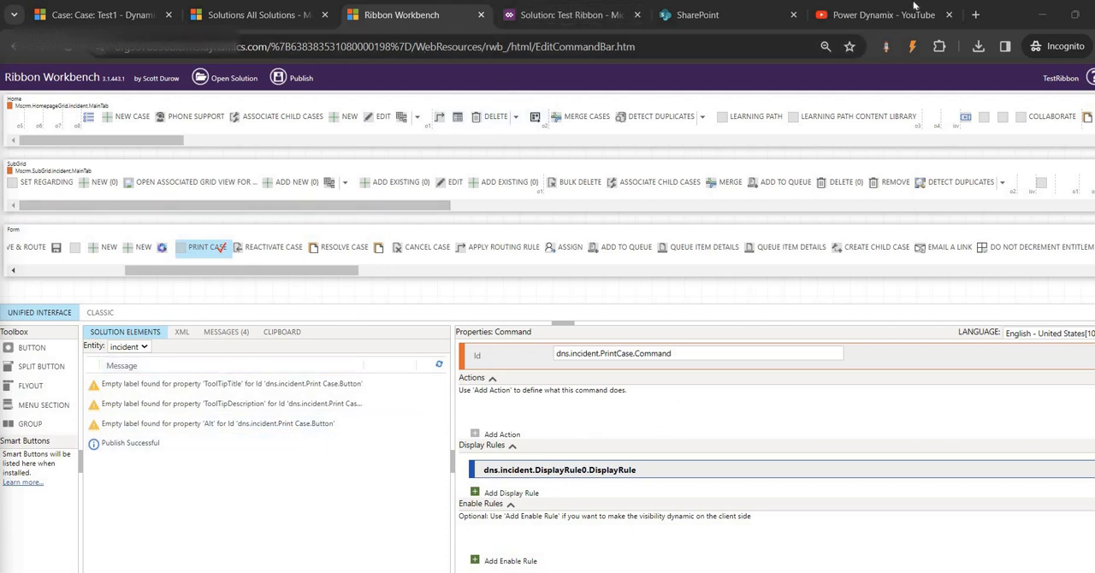
pyautogui.click(975, 15)
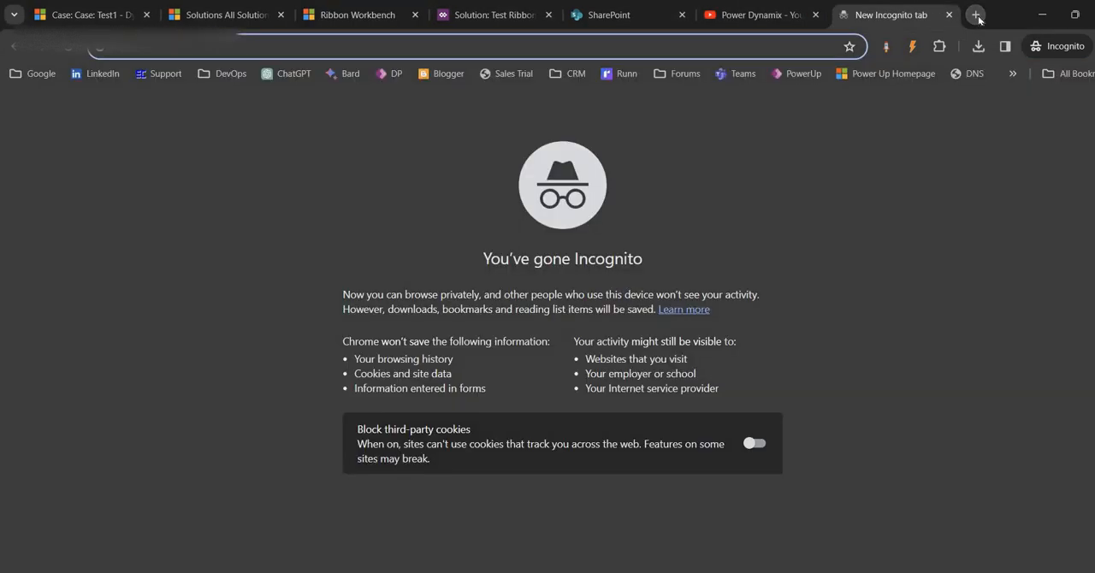
pyautogui.write('make')
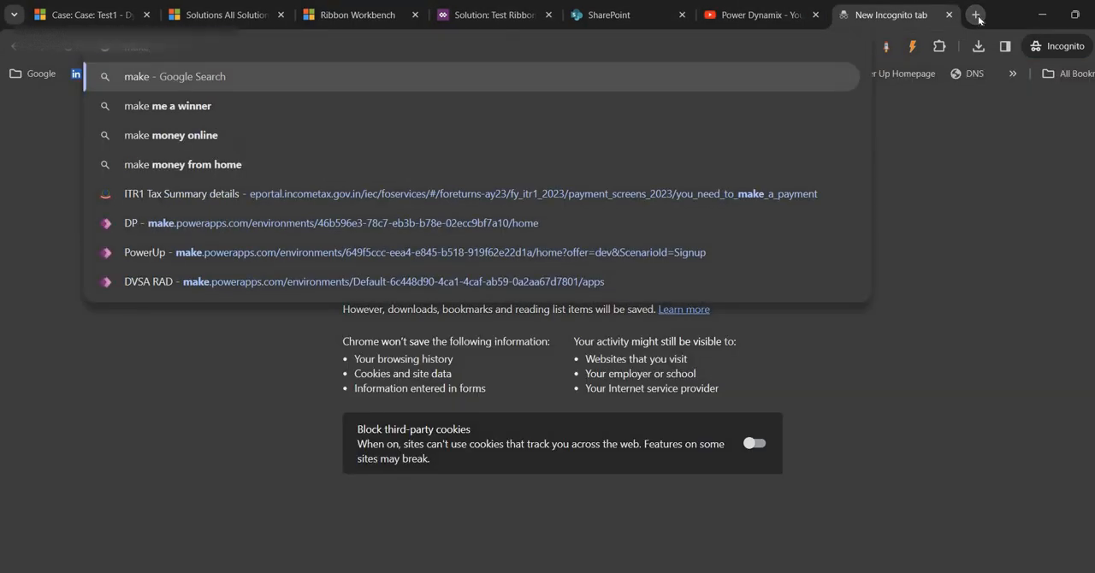
pyautogui.write('powerapp')
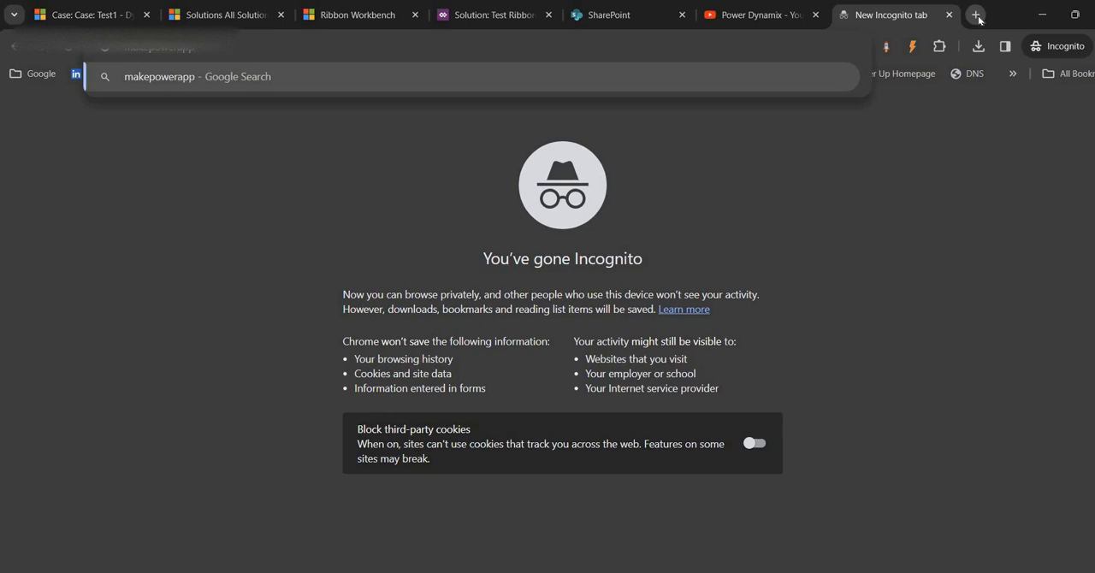
pyautogui.press('Return')
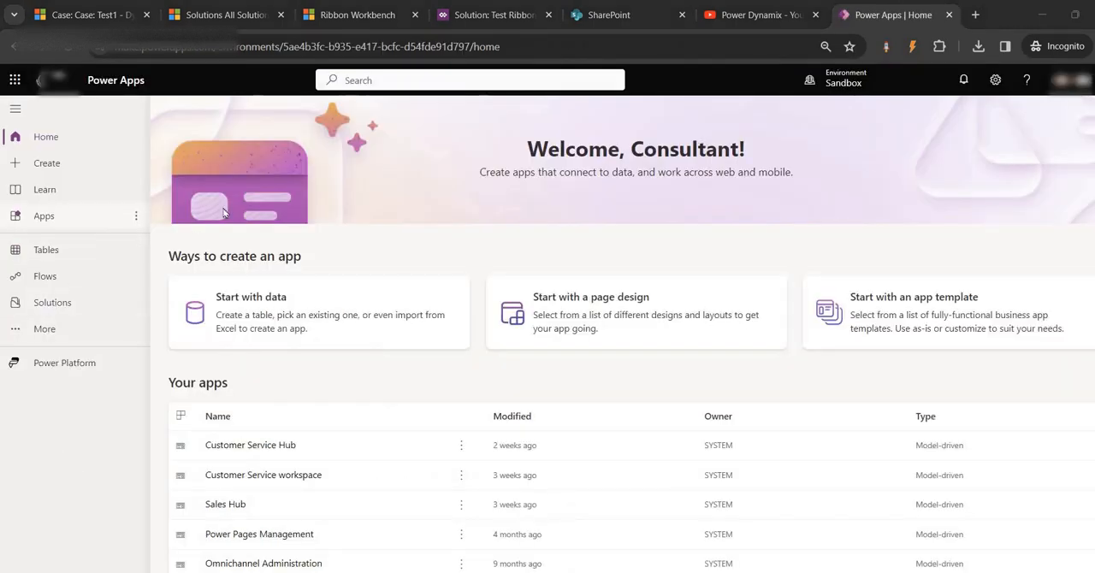
pyautogui.click(15, 82)
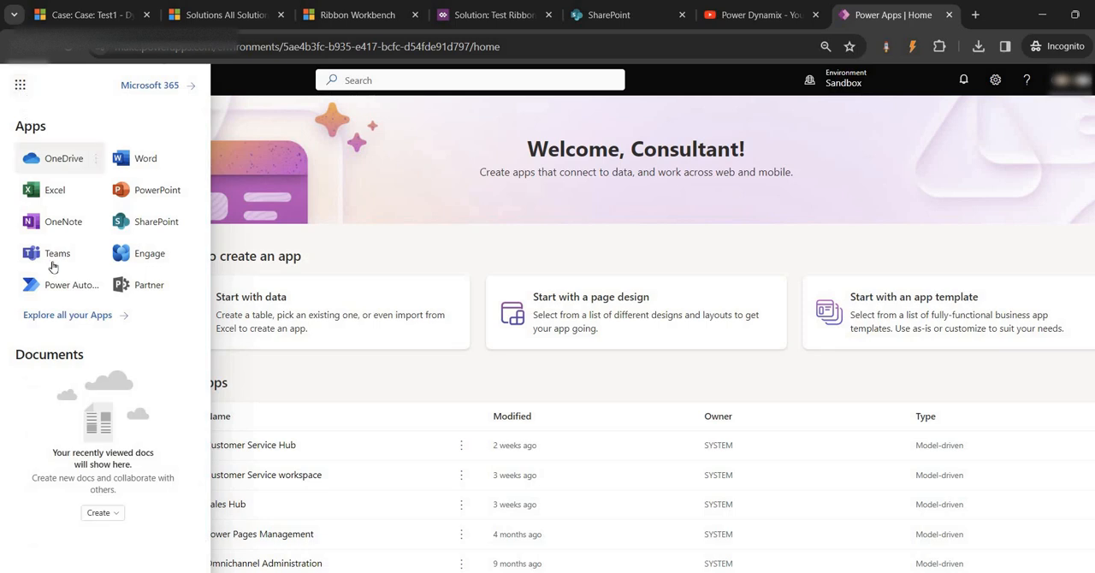
pyautogui.click(60, 289)
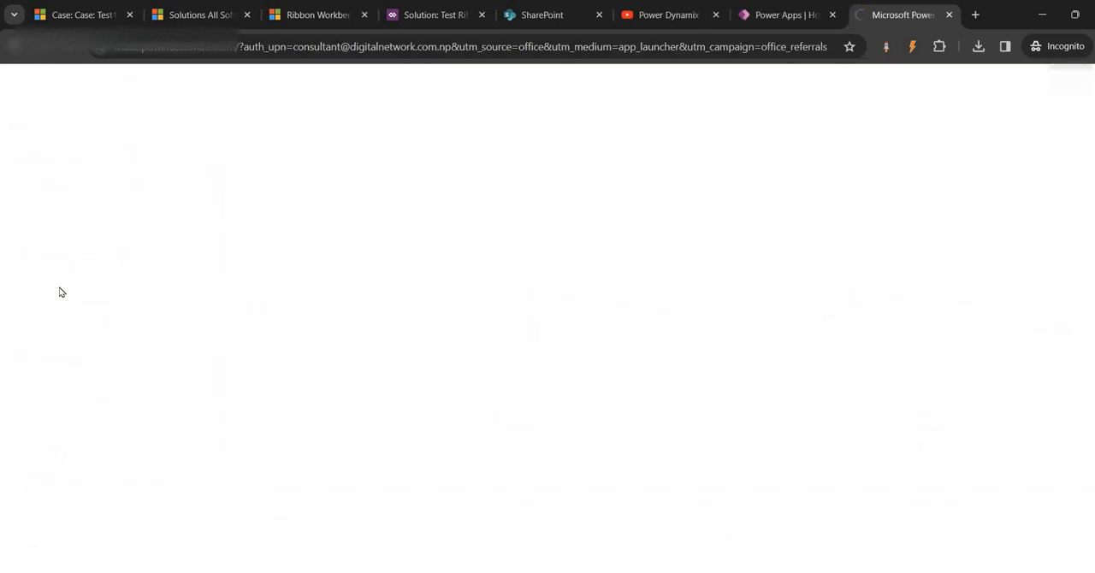
# - From the flows in Power Apps, start an automated cloud flow, entering the name Print case and skipping the trigger choice
pyautogui.click(774, 14)
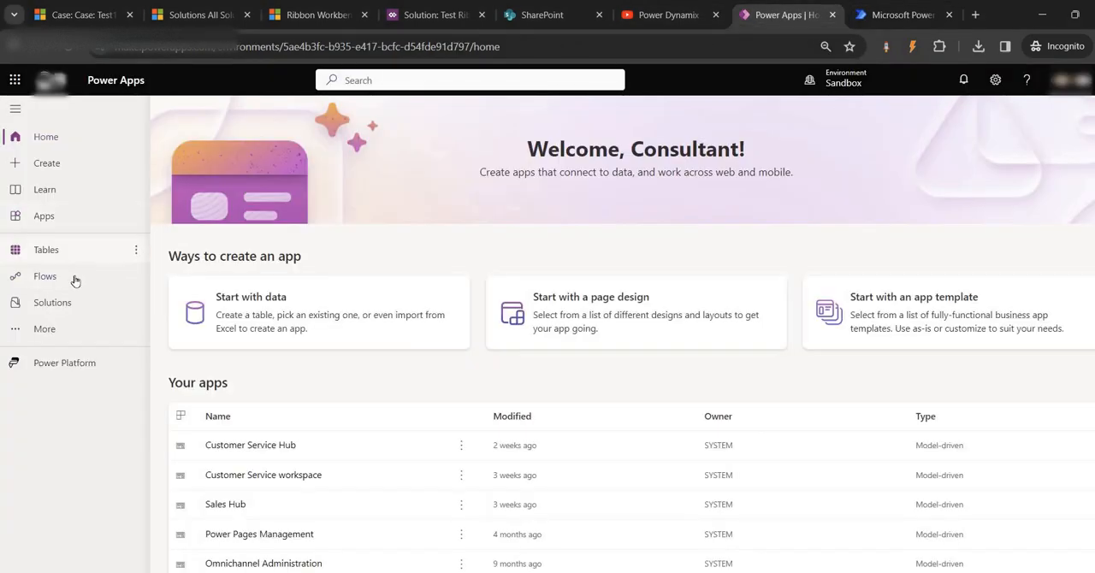
pyautogui.click(76, 282)
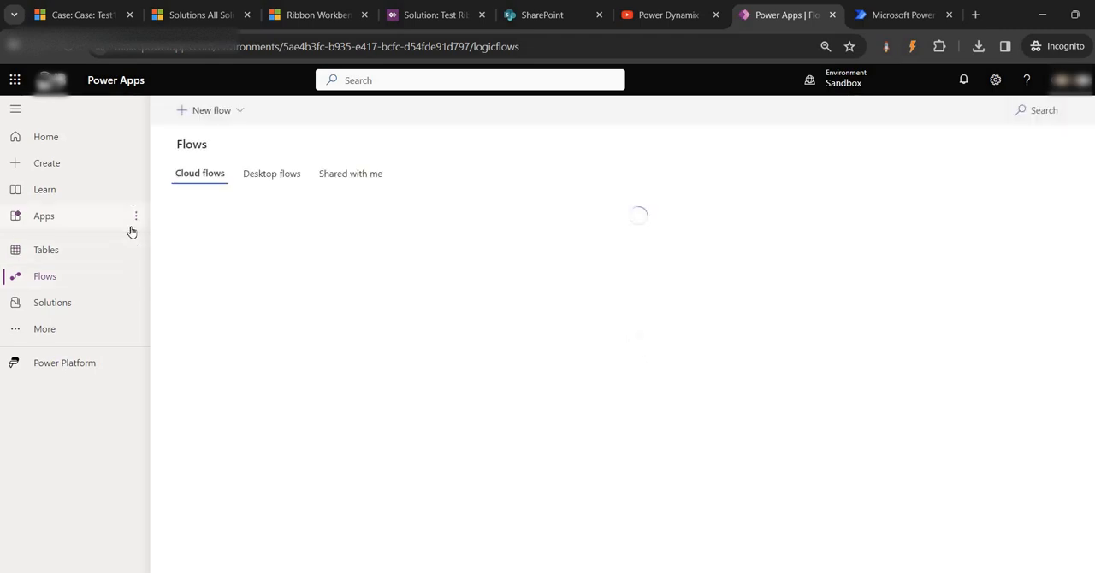
pyautogui.click(239, 112)
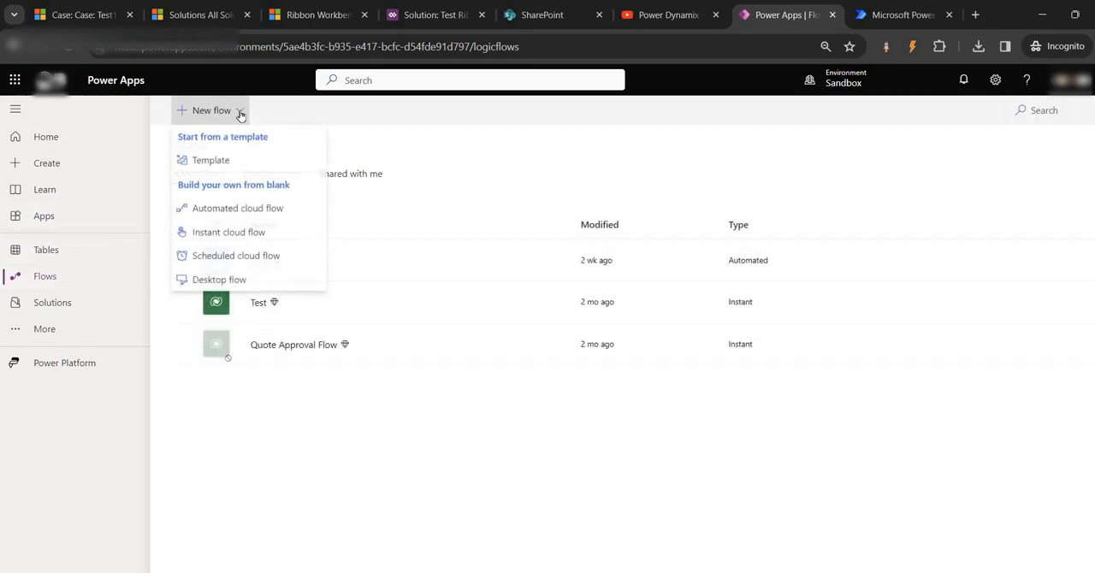
pyautogui.click(244, 210)
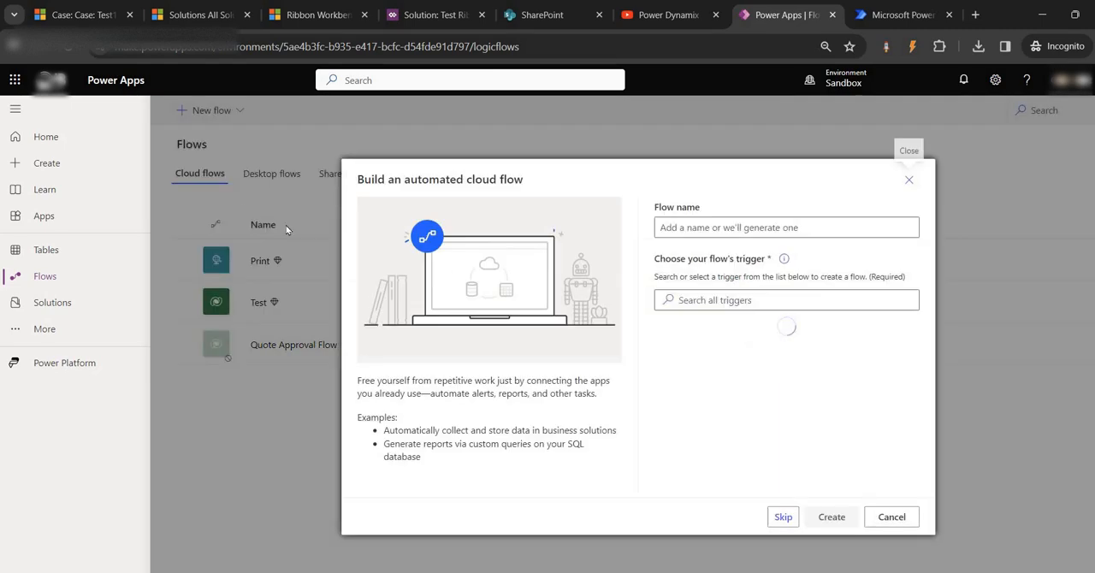
pyautogui.click(778, 227)
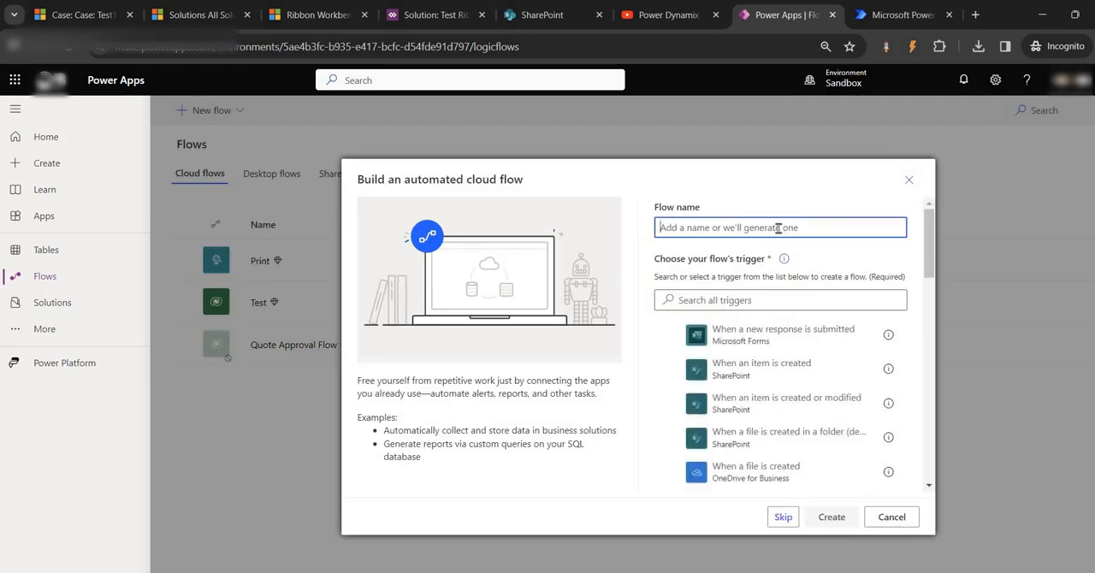
pyautogui.write('Print')
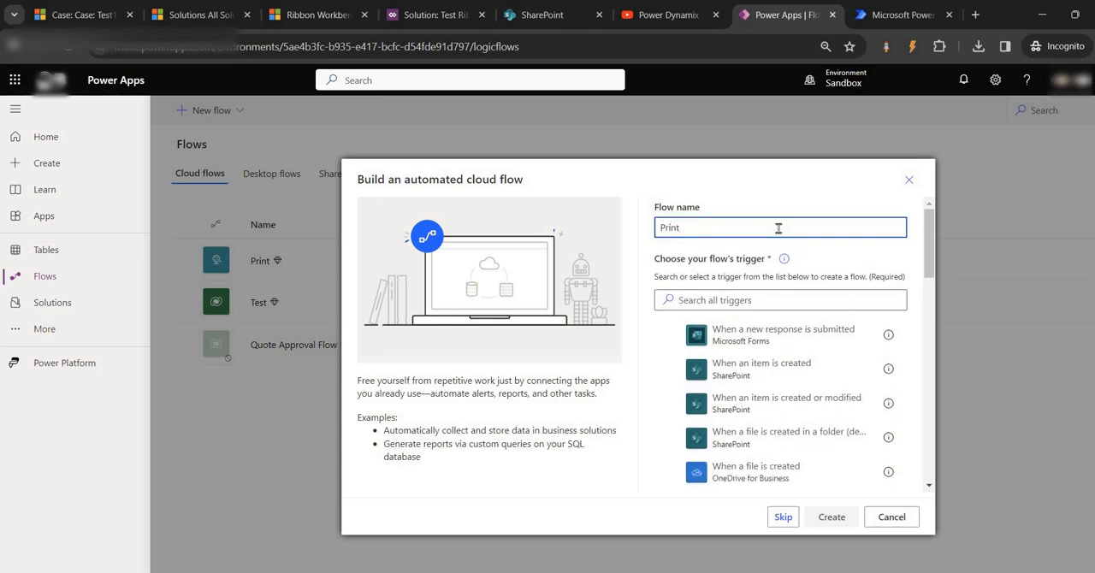
pyautogui.write(' case')
pyautogui.click(790, 522)
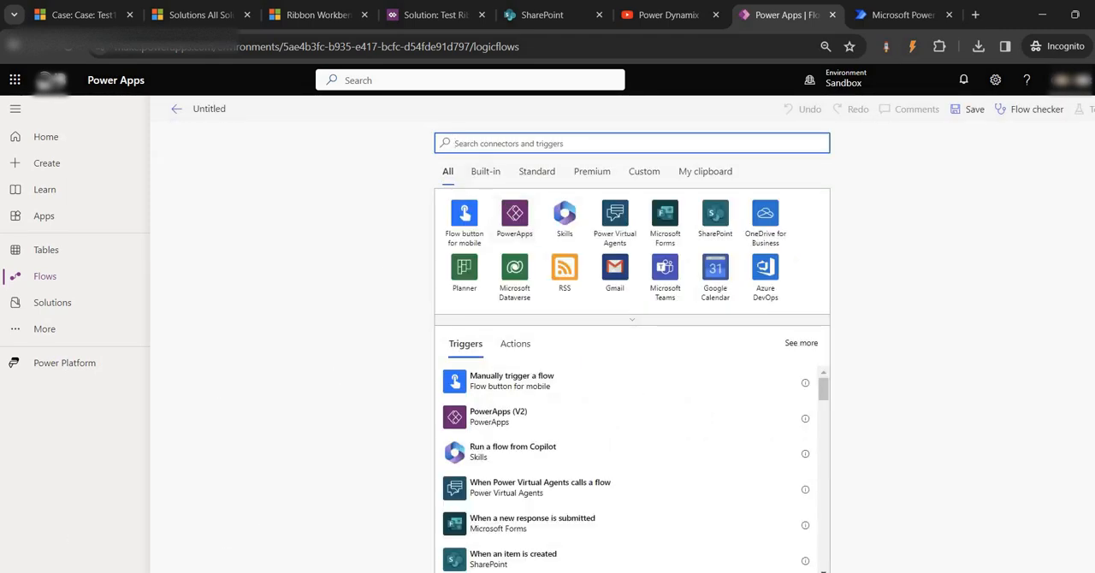
pyautogui.click(534, 144)
pyautogui.write('when')
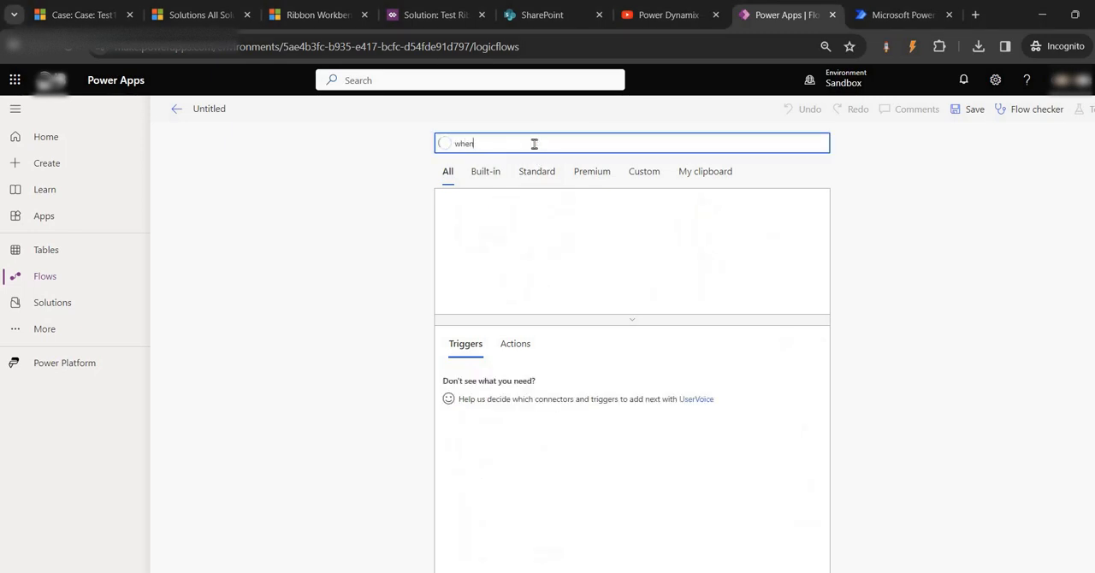
pyautogui.write(' a http')
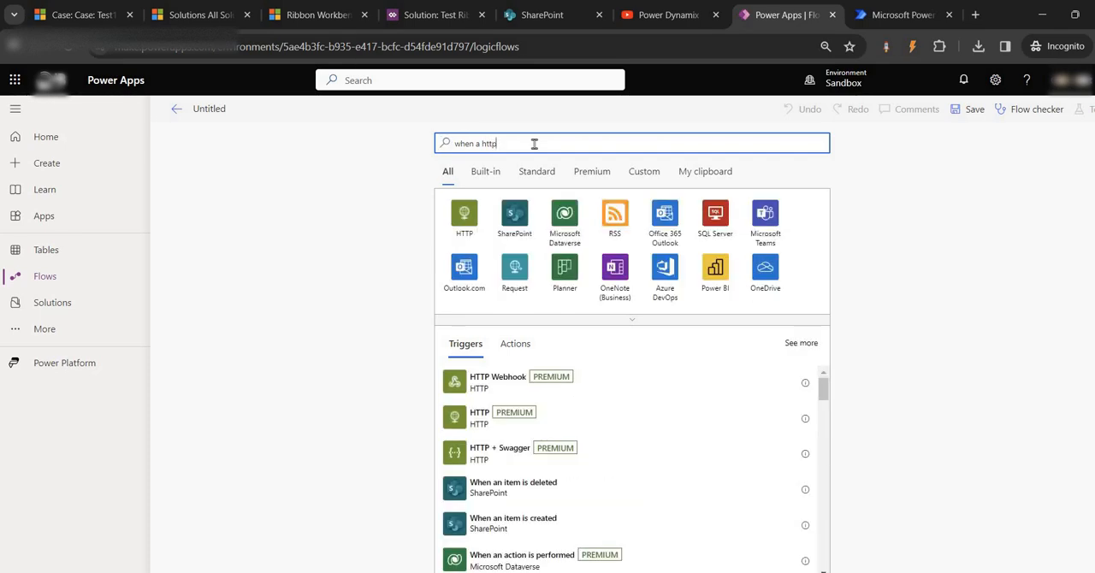
pyautogui.click(465, 215)
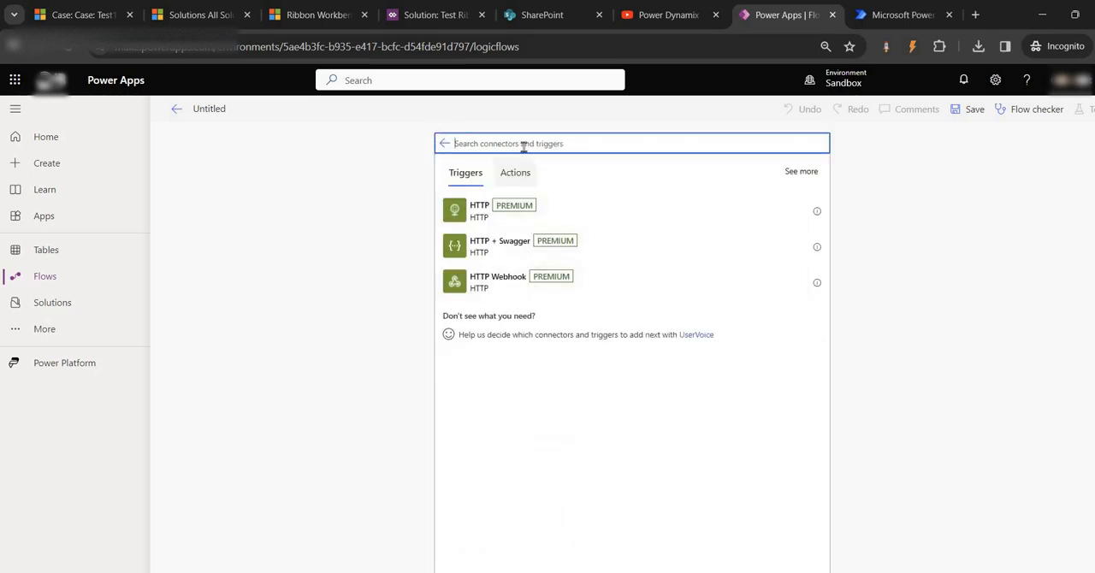
pyautogui.click(444, 144)
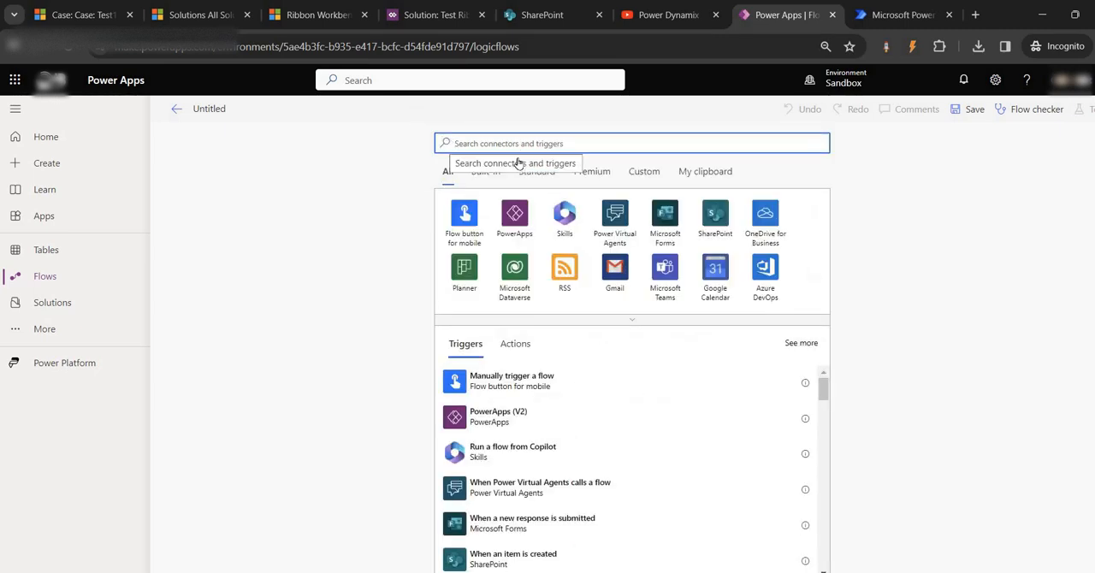
# - Add the When an HTTP request is received trigger, set who can trigger the flow to Anyone, and try to save
pyautogui.write('when a ')
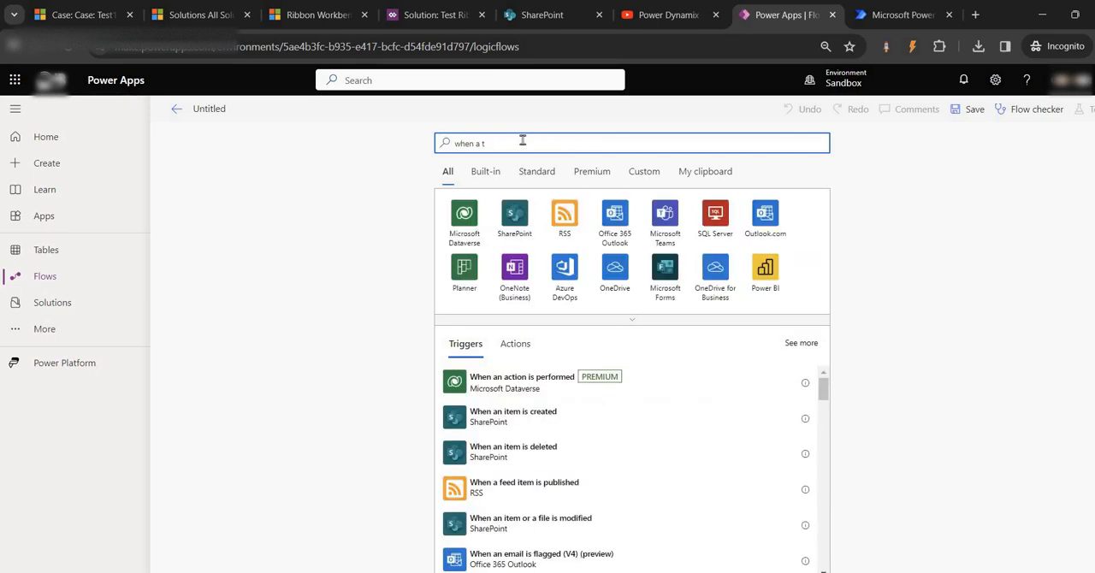
pyautogui.write('http request is')
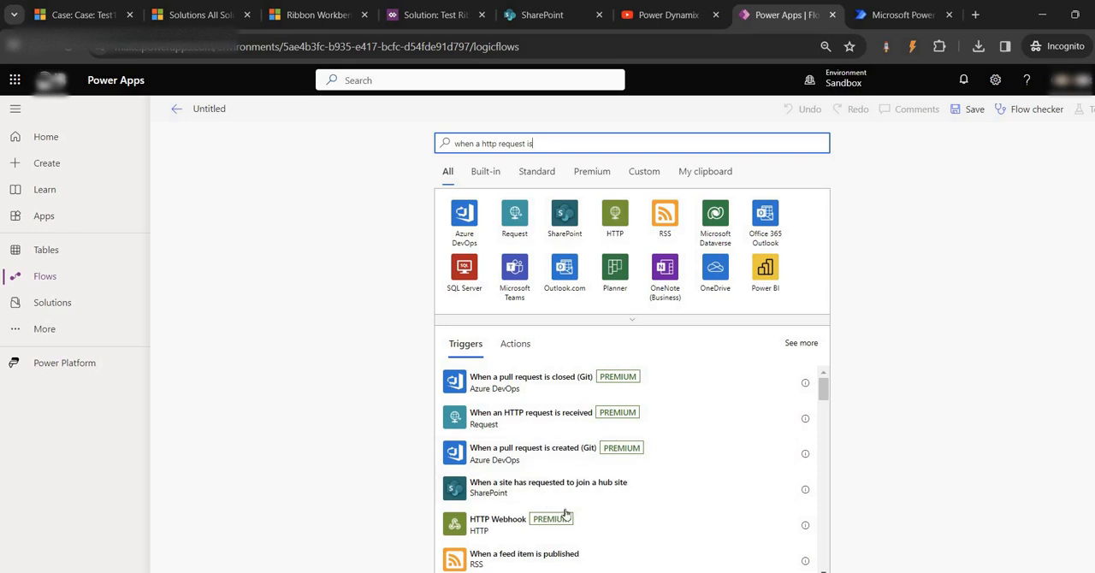
pyautogui.click(504, 425)
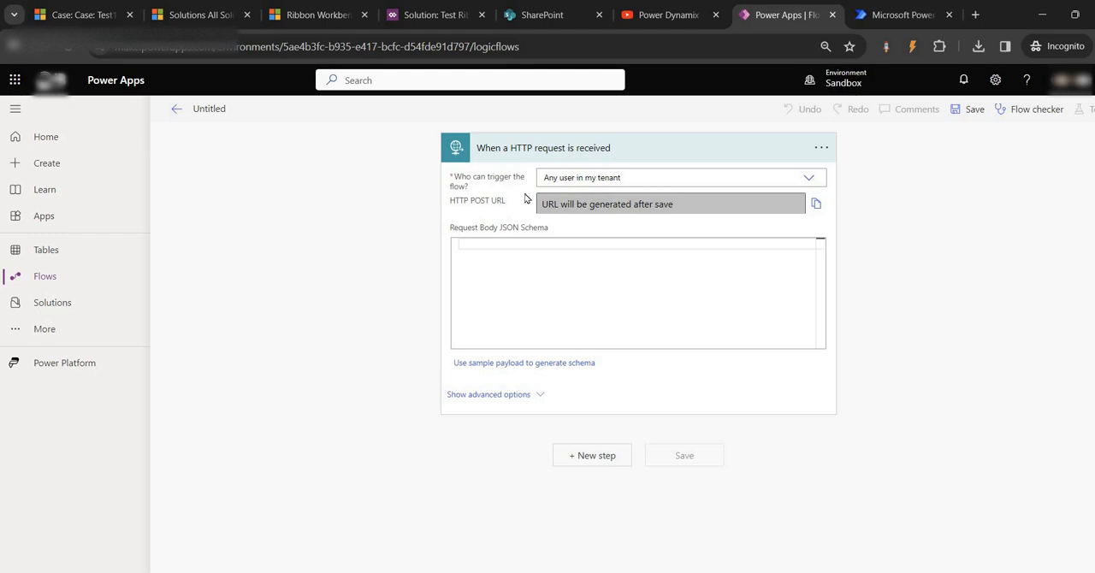
pyautogui.click(577, 177)
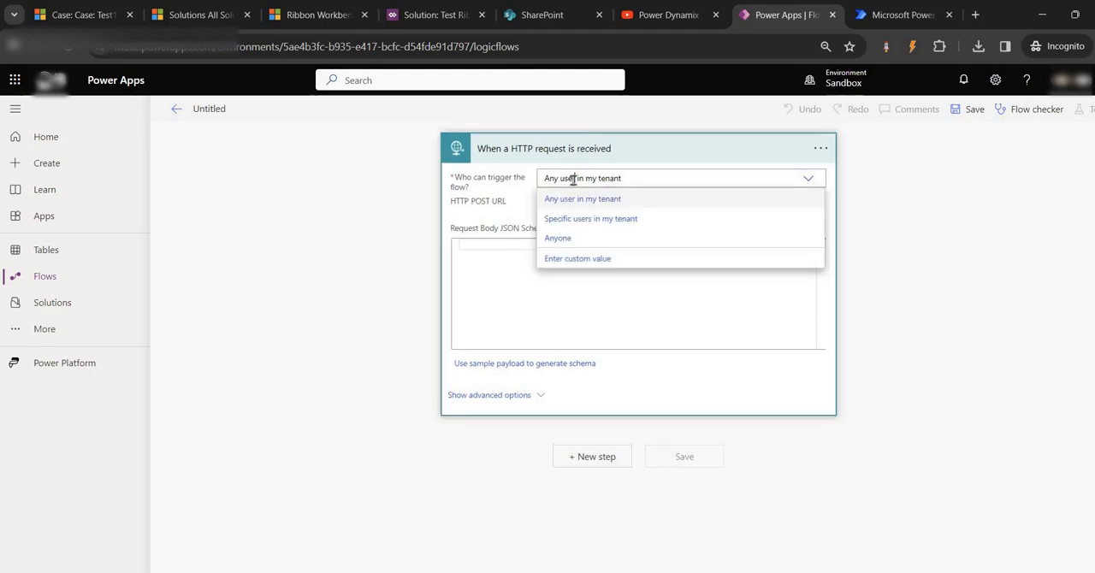
pyautogui.click(577, 239)
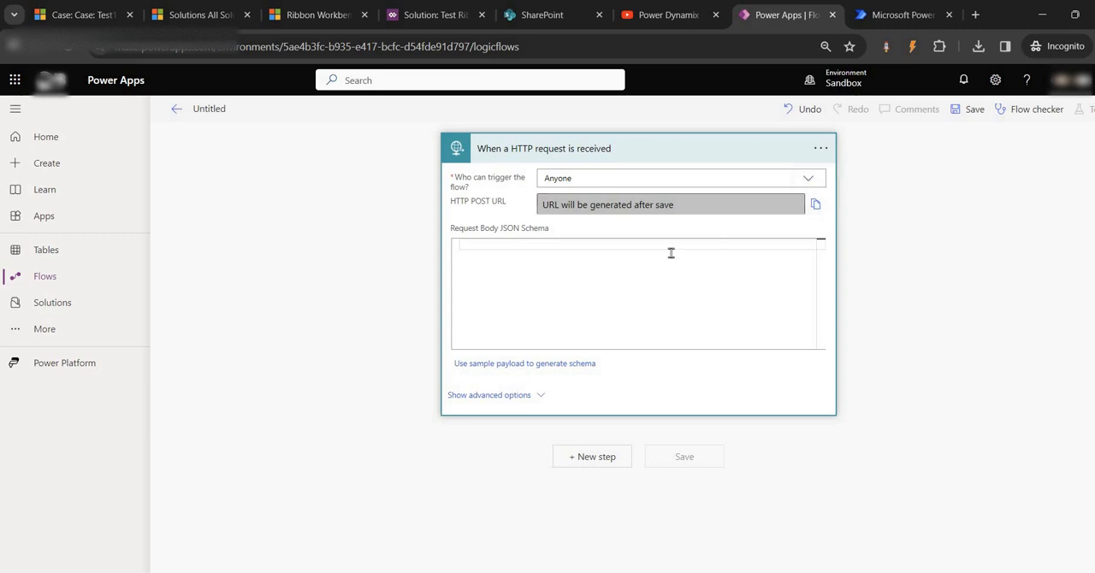
pyautogui.click(972, 109)
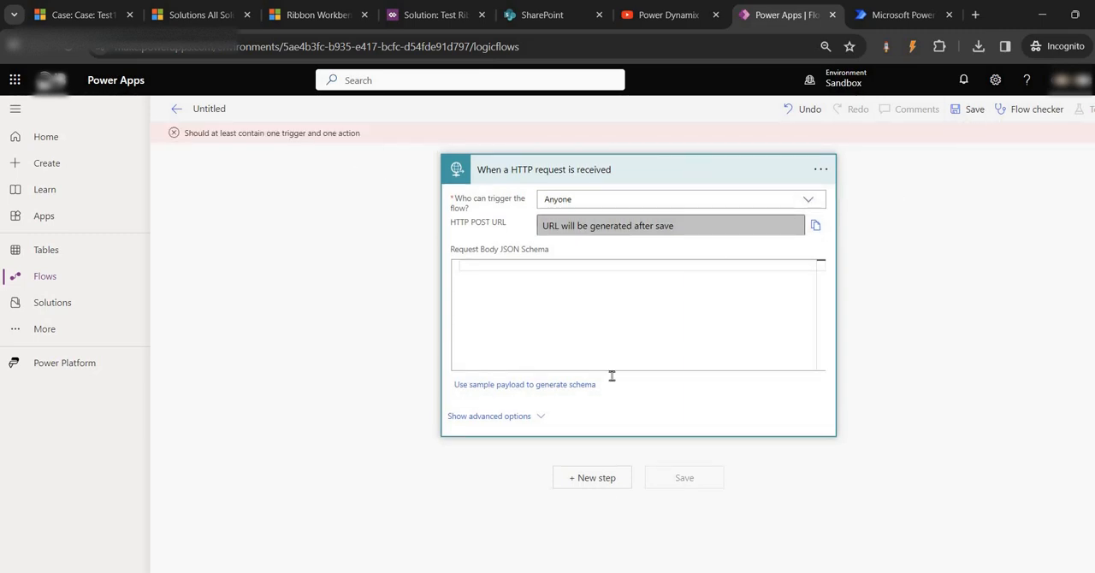
# - Add a new step after the trigger using the Microsoft Dataverse action Get a row by ID
pyautogui.click(593, 478)
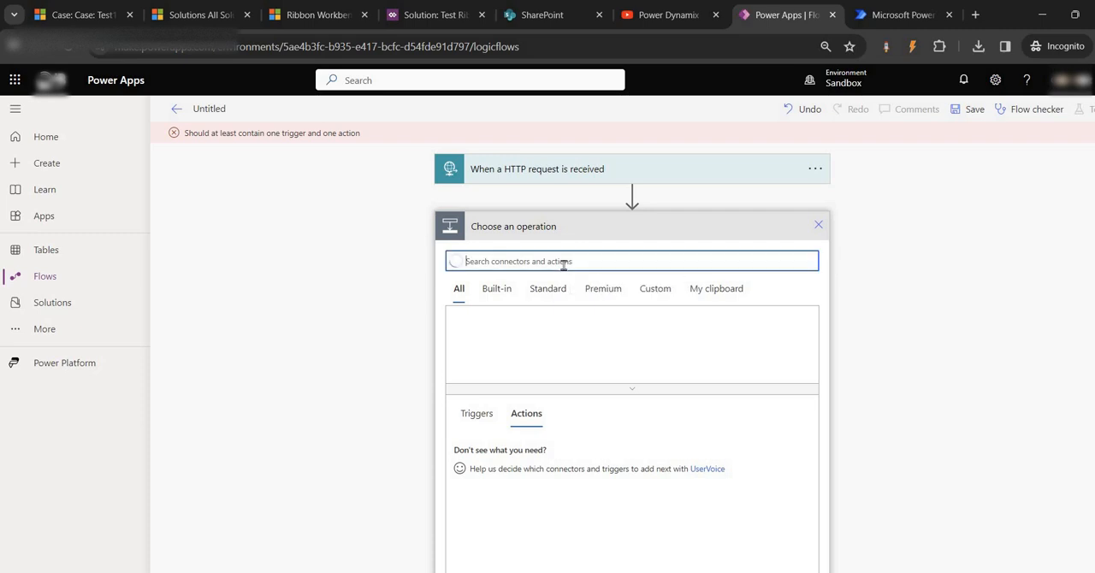
pyautogui.write('get')
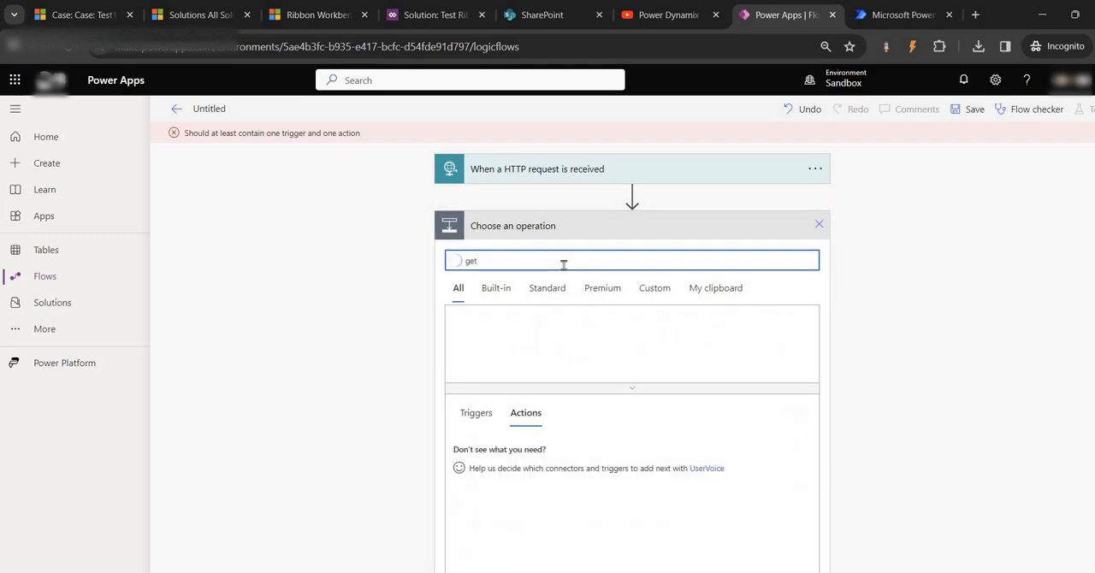
pyautogui.press('BackSpace')
pyautogui.press('BackSpace')
pyautogui.press('BackSpace')
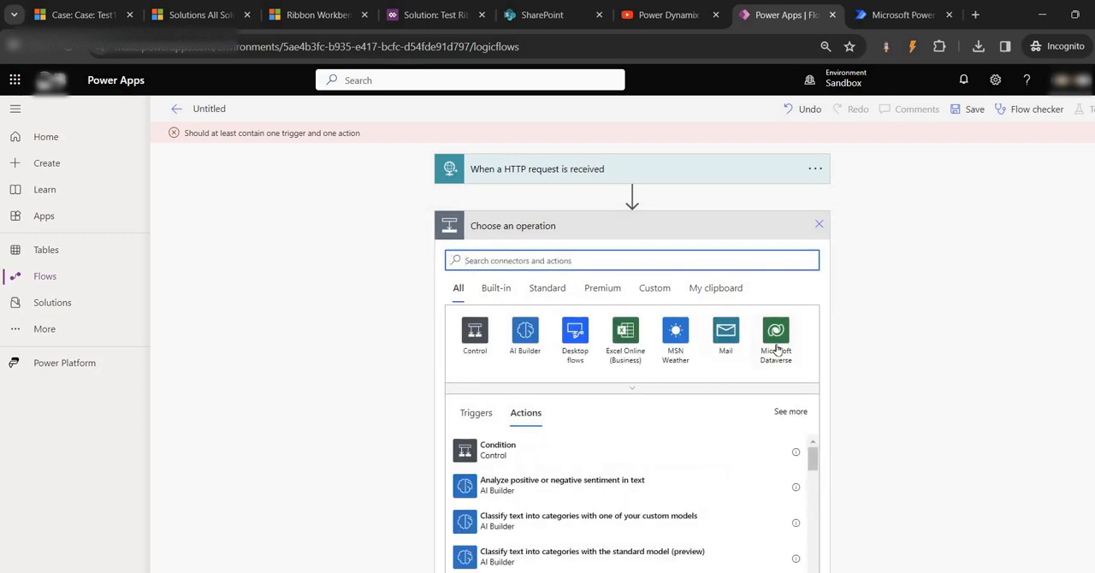
pyautogui.click(777, 342)
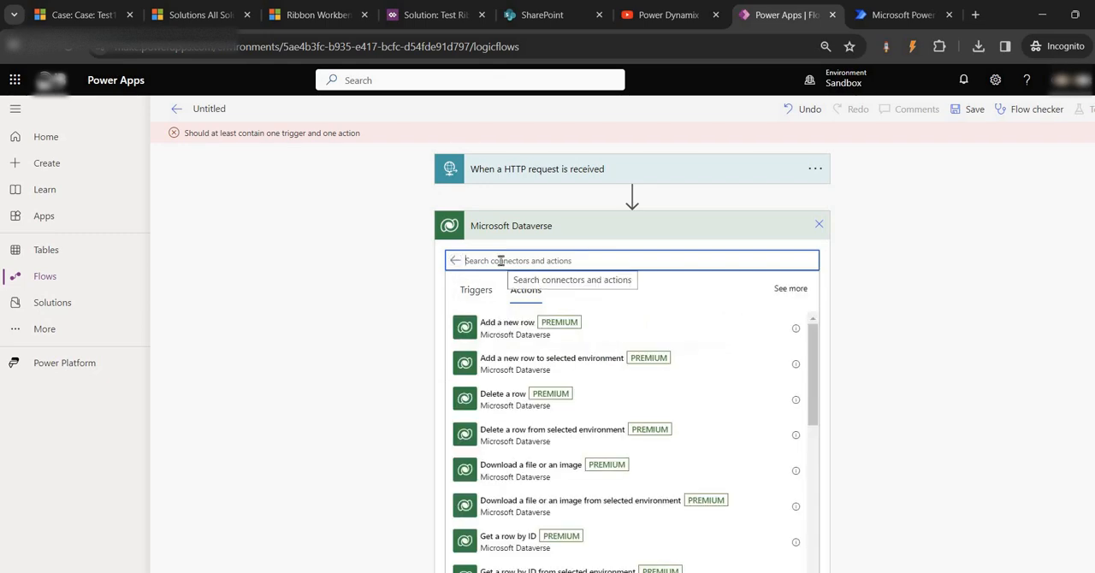
pyautogui.write('get r')
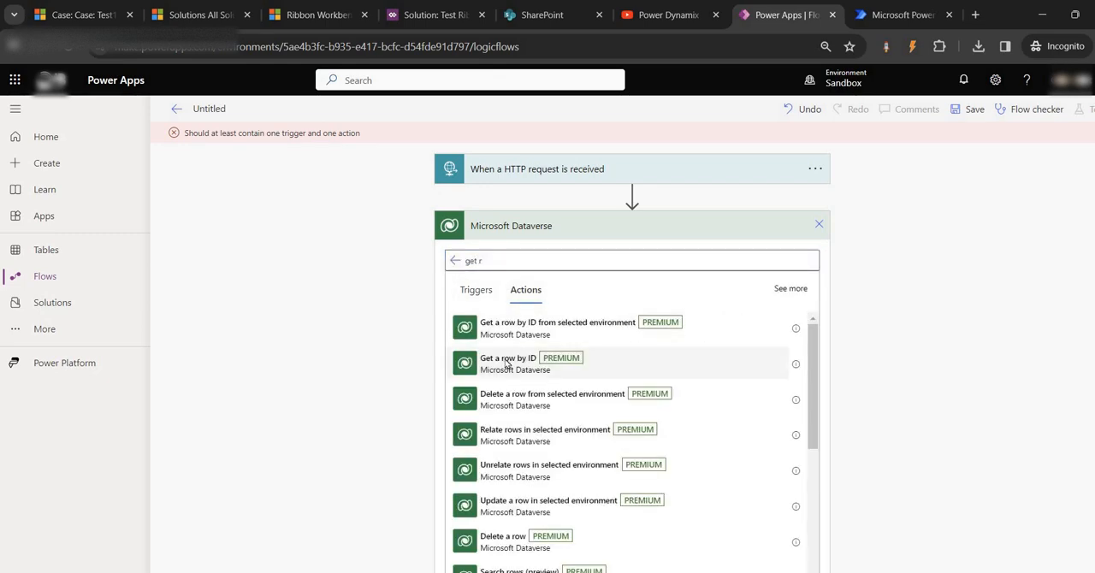
pyautogui.click(506, 361)
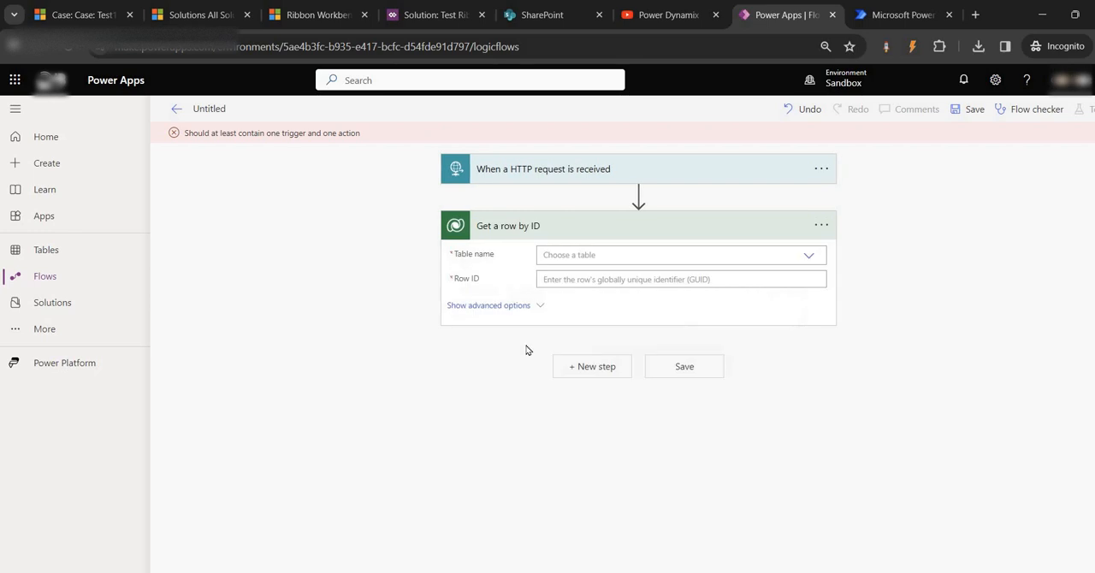
# - Set the table of the Get a row by ID action to Cases
pyautogui.click(809, 256)
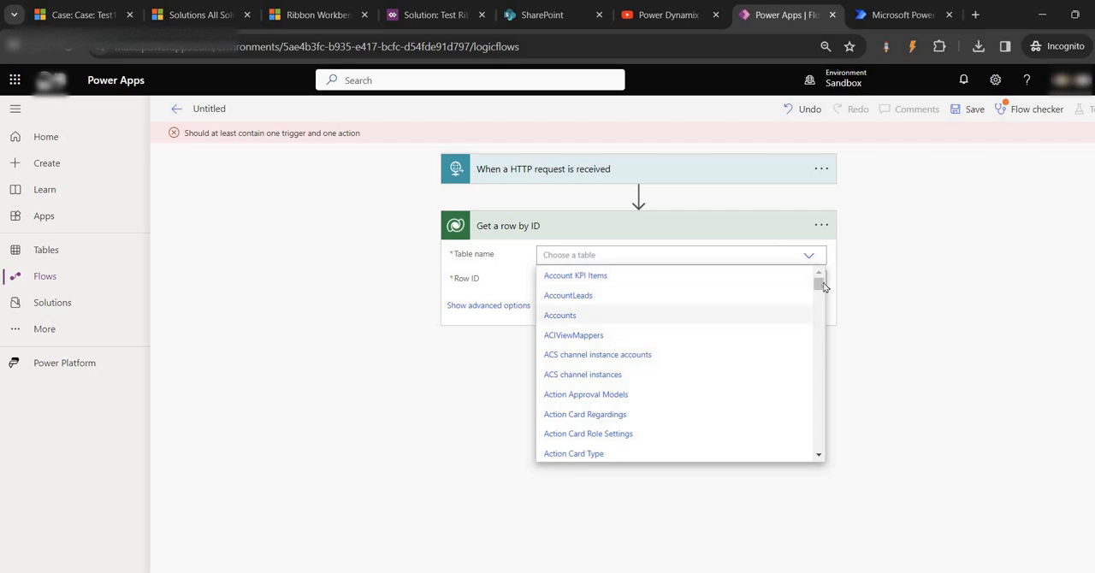
pyautogui.moveTo(819, 289); pyautogui.dragTo(818, 306)
pyautogui.scroll(5, 599, 342)
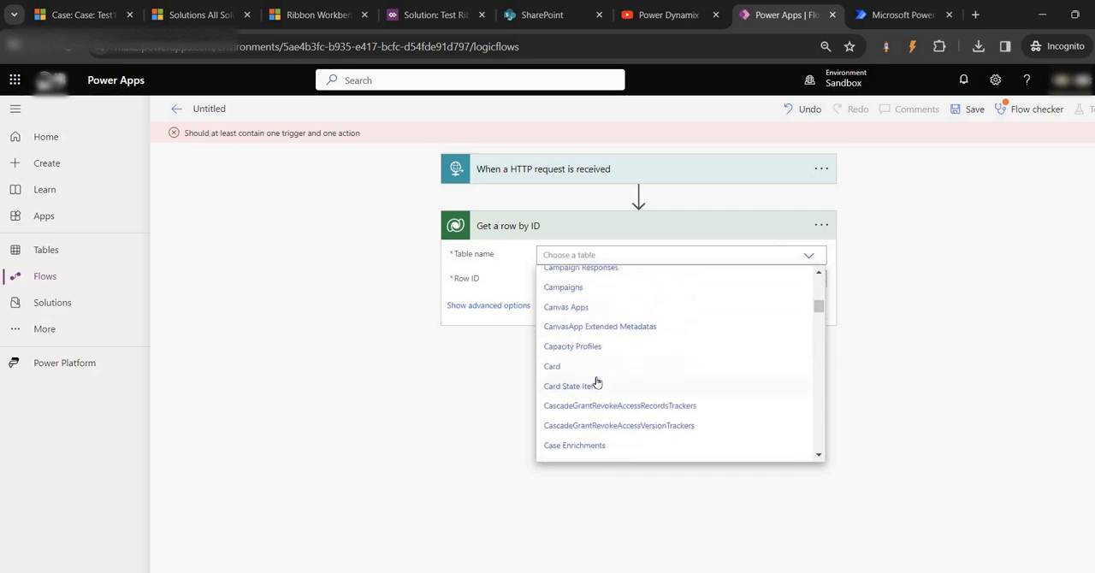
pyautogui.scroll(-5, 582, 353)
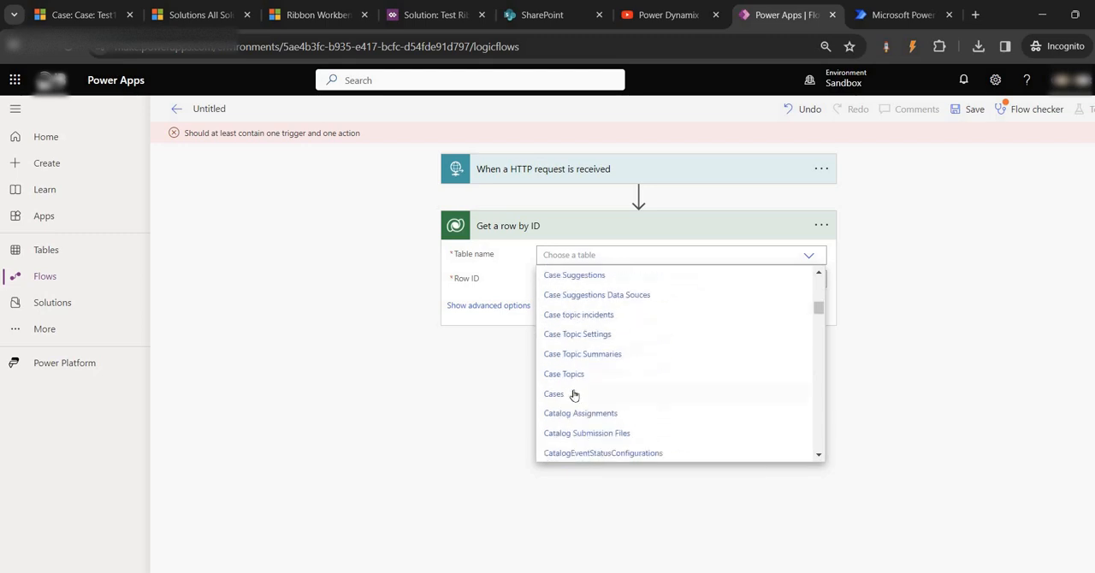
pyautogui.click(553, 394)
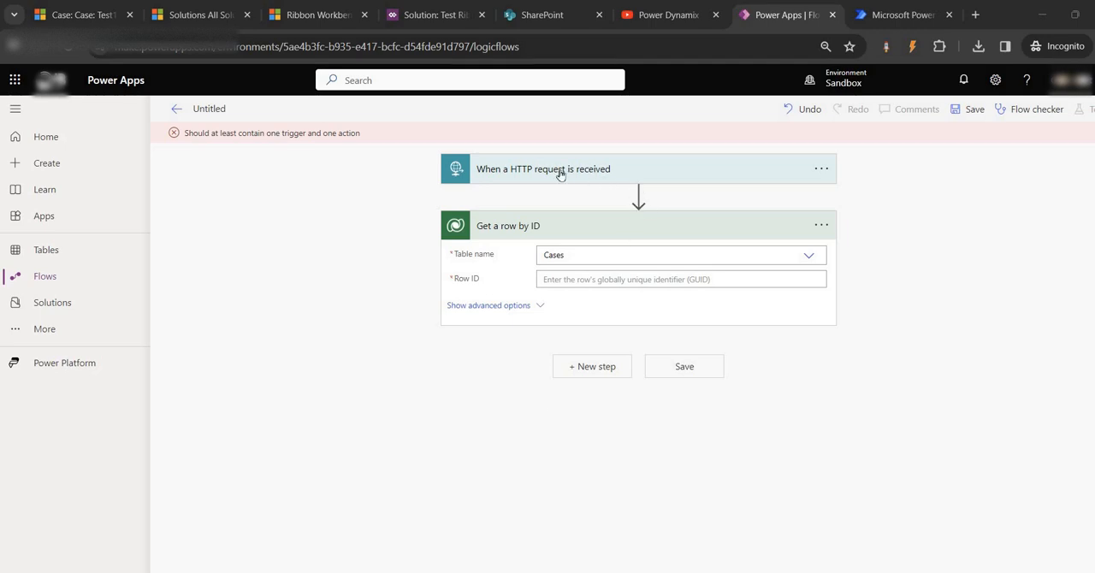
# - Expand the HTTP request trigger, look at the Test1 case, and close the extra Microsoft Power Automate browser tab
pyautogui.click(560, 170)
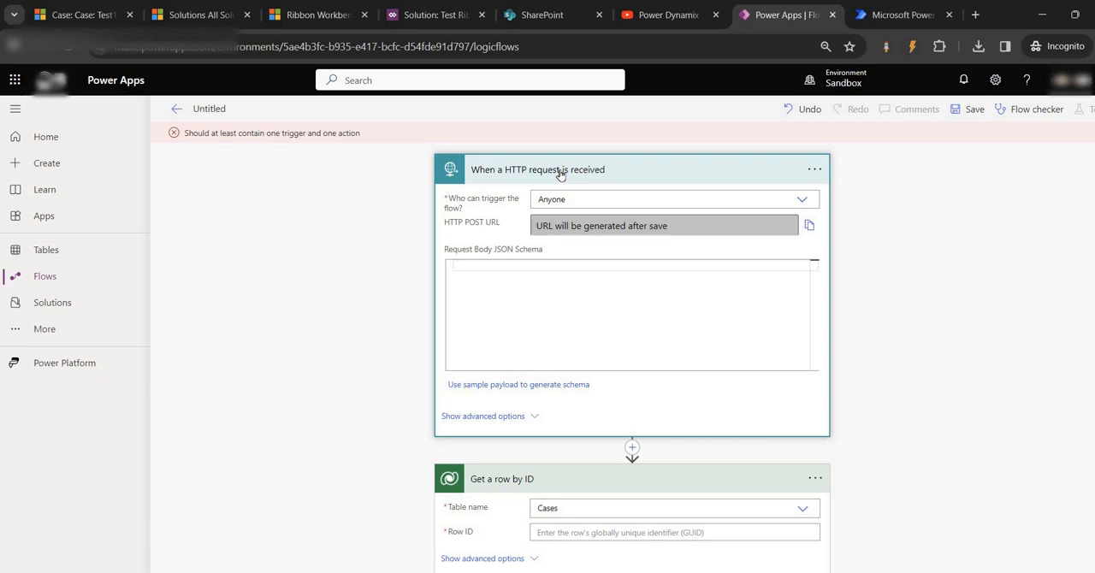
pyautogui.click(81, 15)
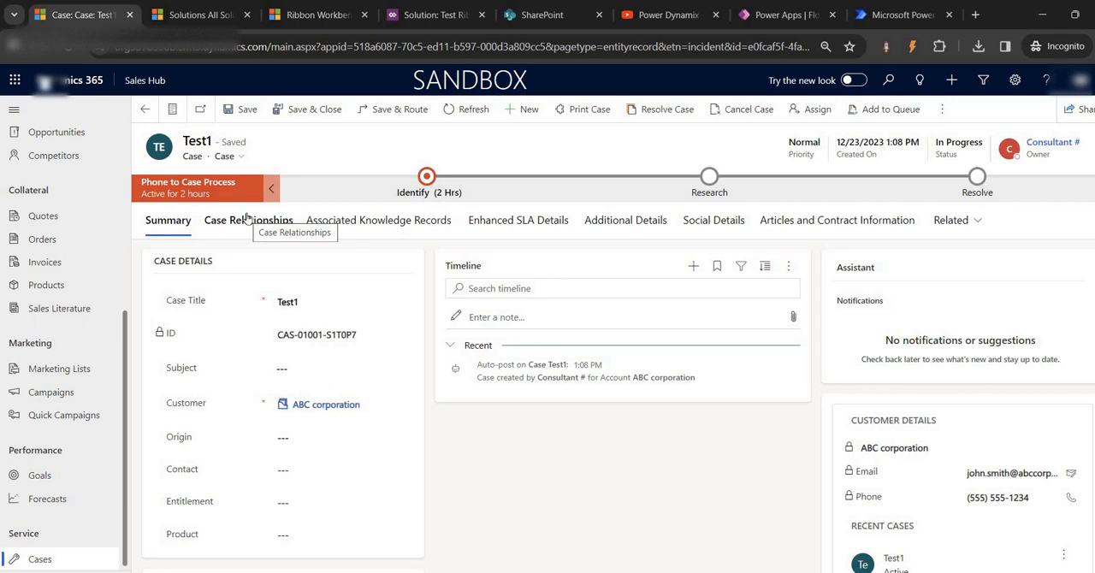
pyautogui.click(542, 14)
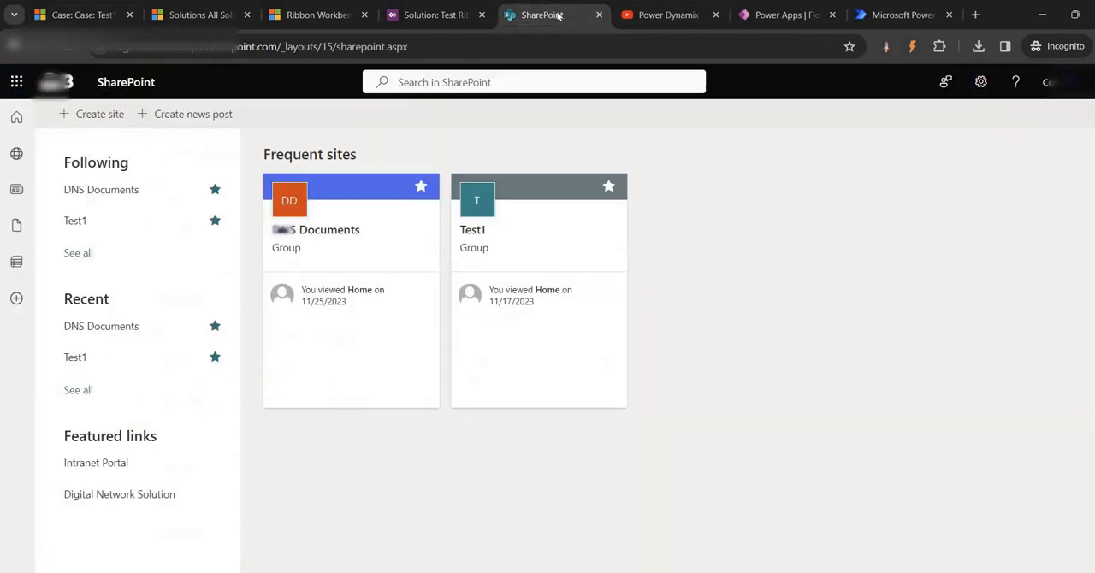
pyautogui.click(894, 16)
pyautogui.click(783, 14)
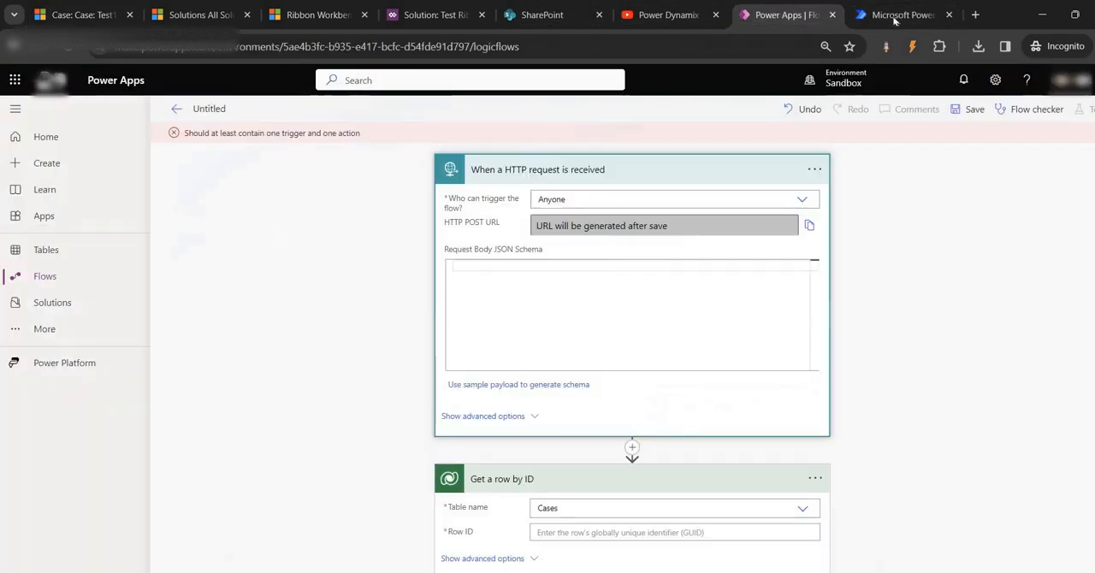
pyautogui.click(949, 15)
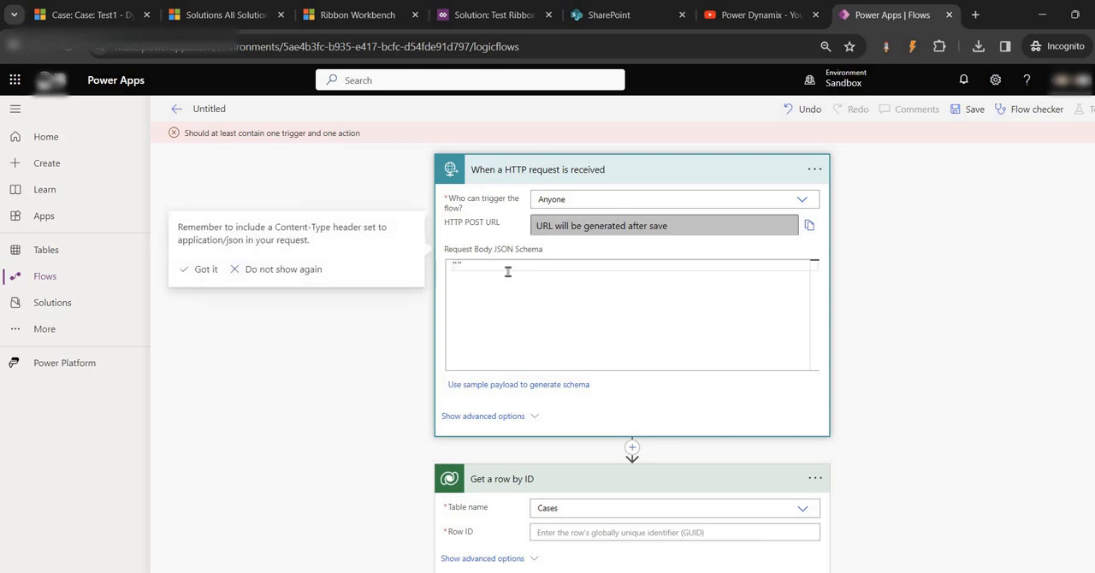
# - Start the trigger's request body JSON schema with the line "type":"object",
pyautogui.write('type')
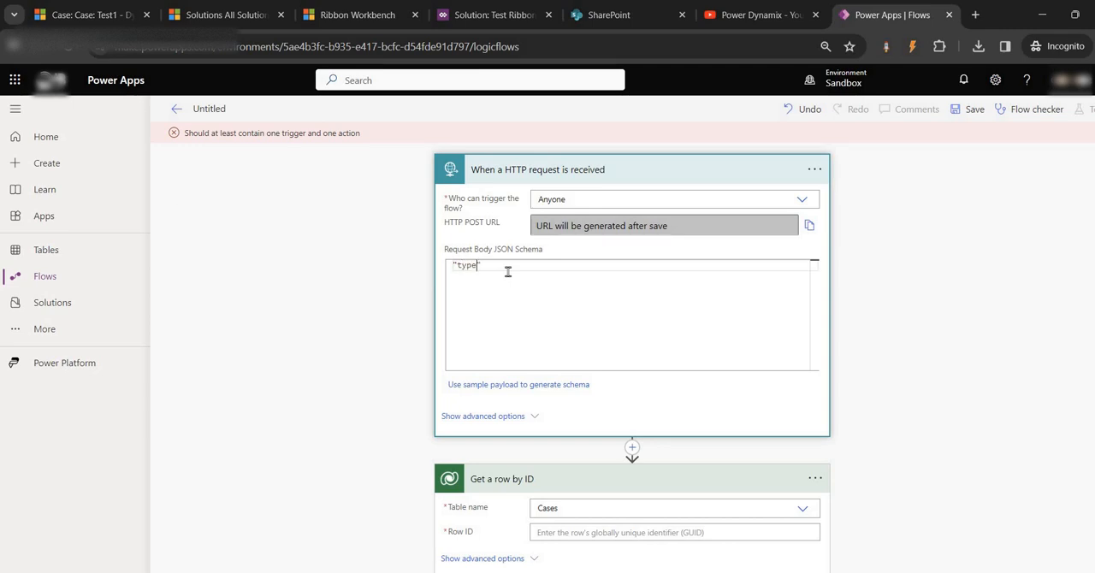
pyautogui.write('":')
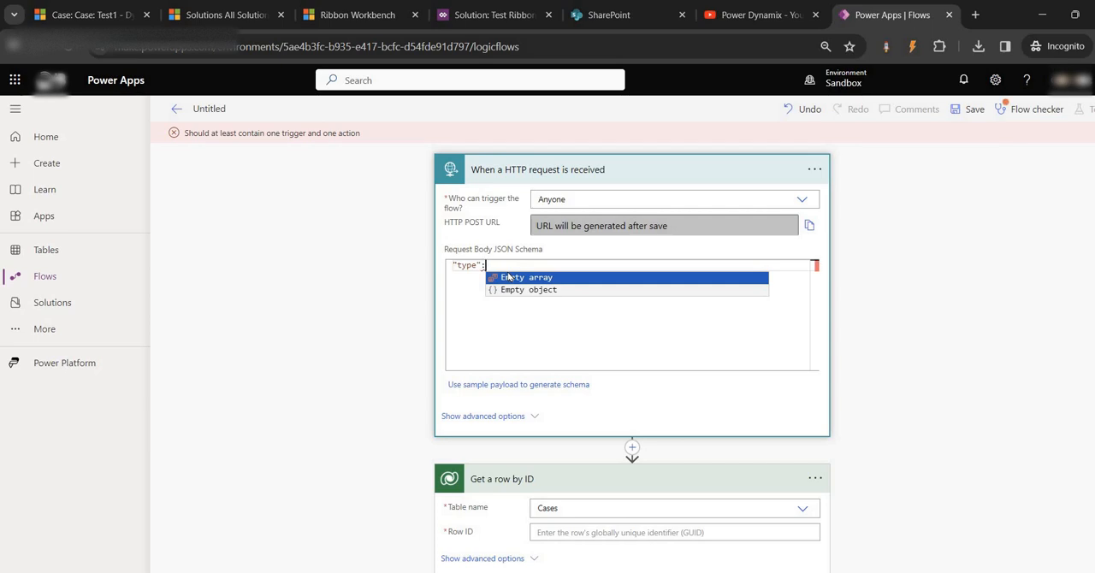
pyautogui.write('"o')
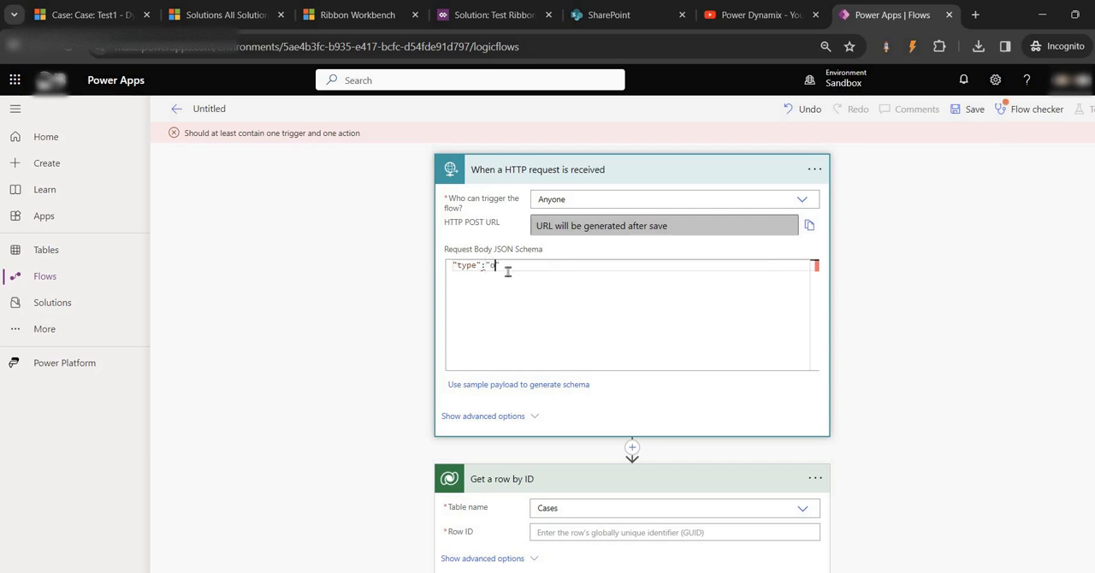
pyautogui.write('bject",')
pyautogui.press('Return')
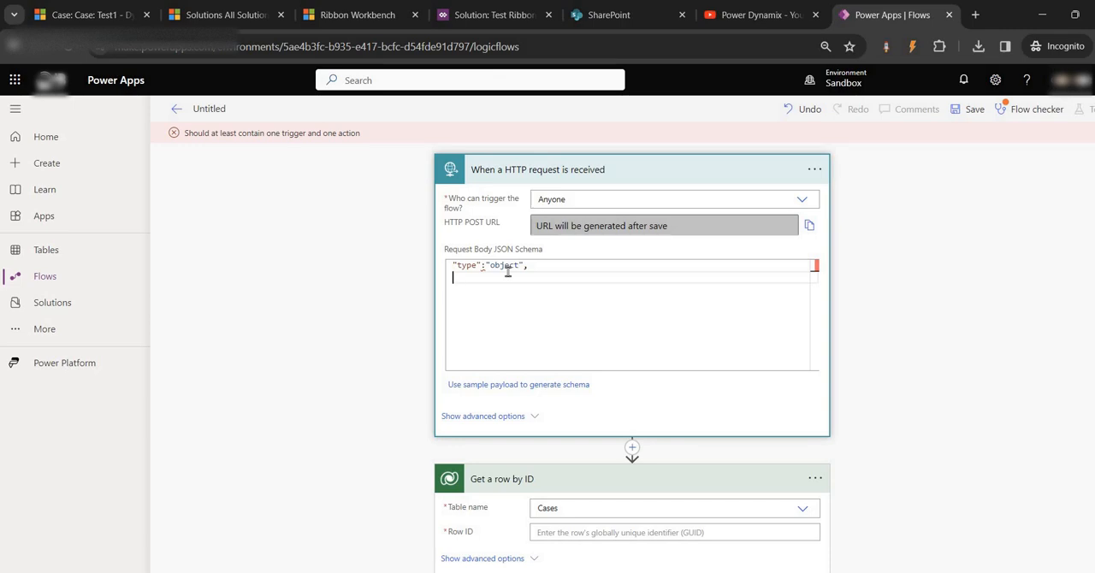
# - Add an empty "properties" object to the request body JSON schema, with room for its entries
pyautogui.write('"properties":')
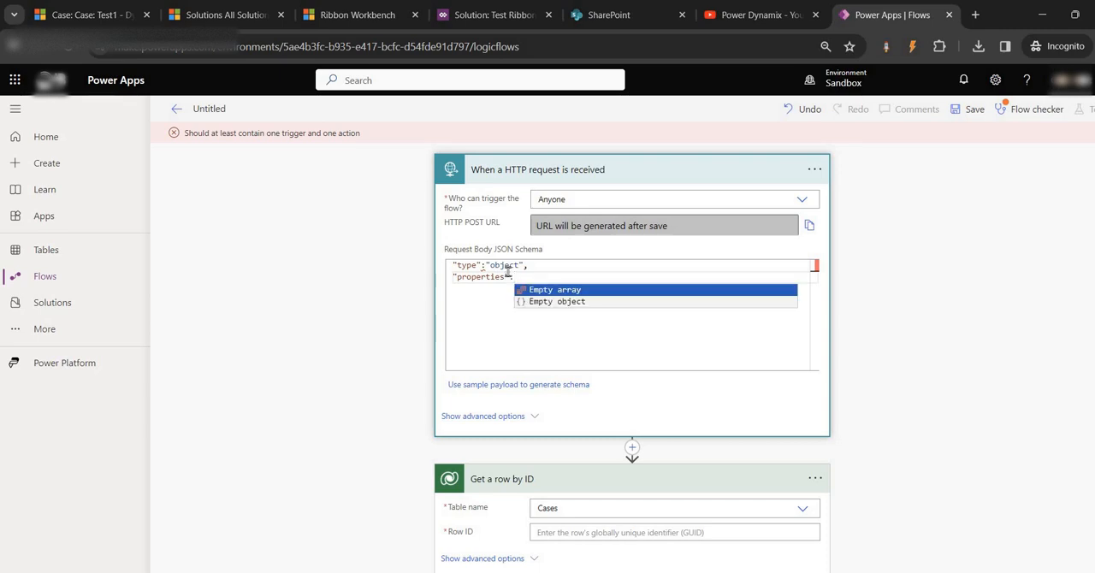
pyautogui.write(' {')
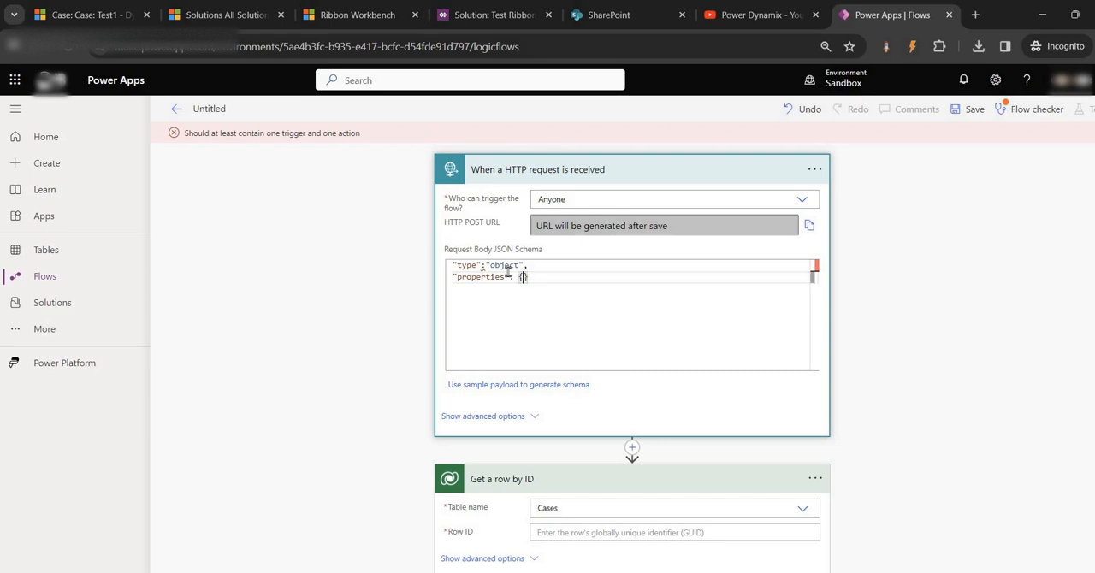
pyautogui.press('Return')
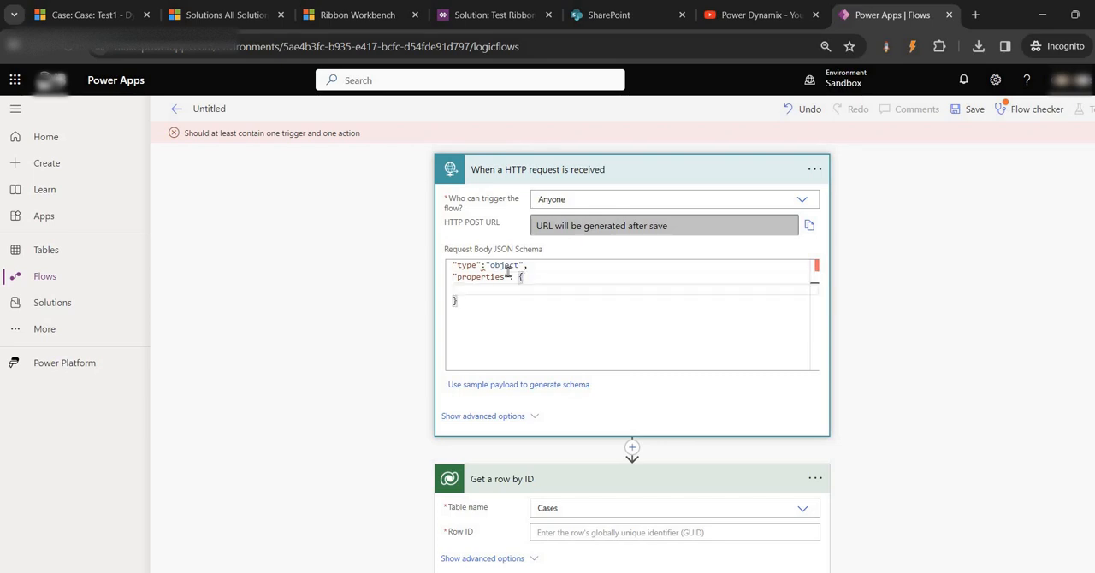
pyautogui.press('Return')
# - Add a "CaseId" entry with an empty object inside "properties" in the request body JSON schema
pyautogui.write('CaseId"')
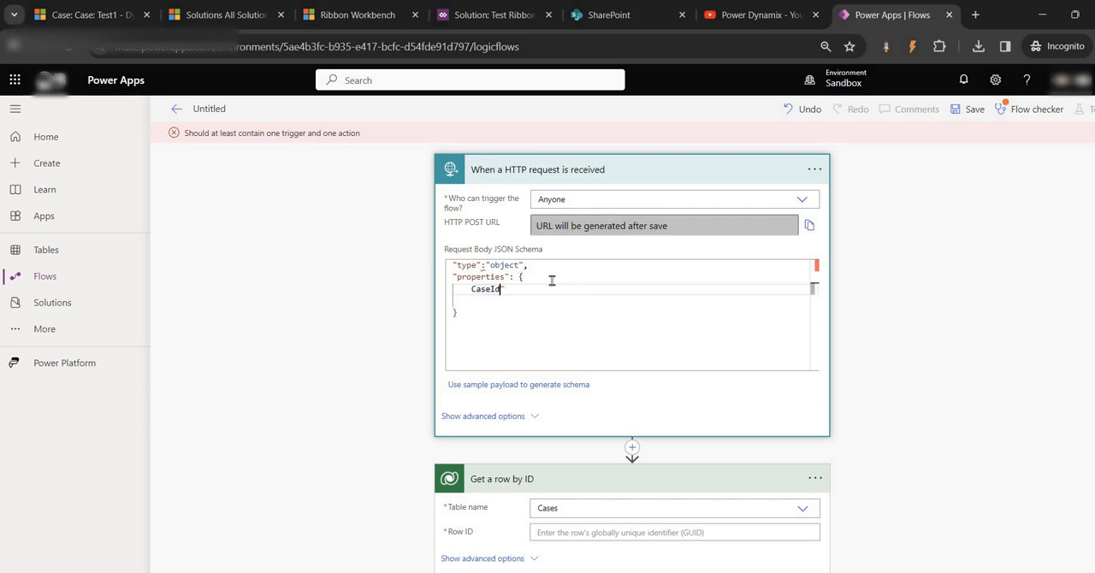
pyautogui.press('Home')
pyautogui.write('":')
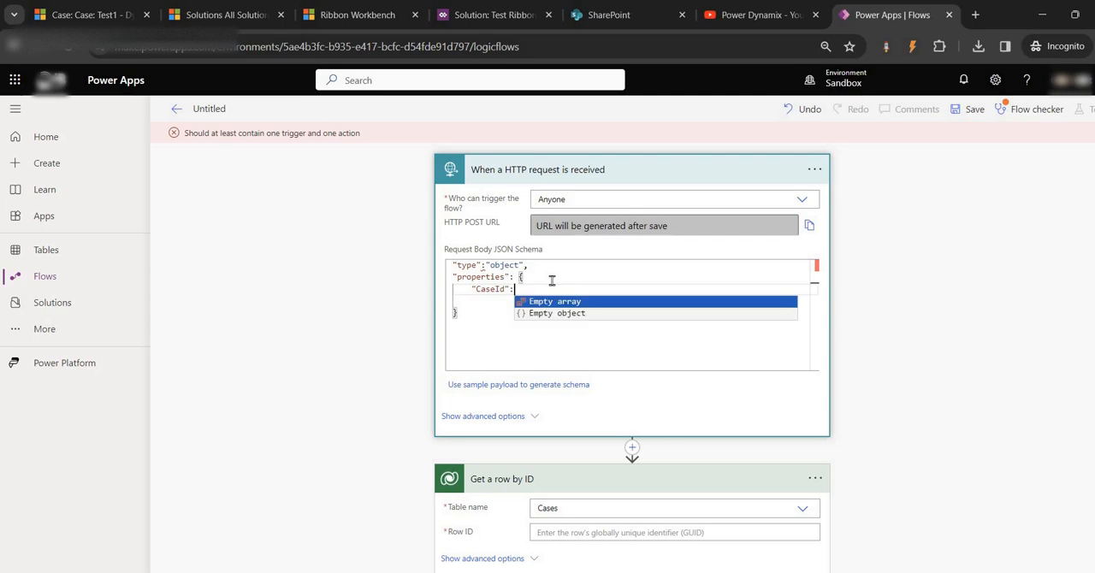
pyautogui.write('{')
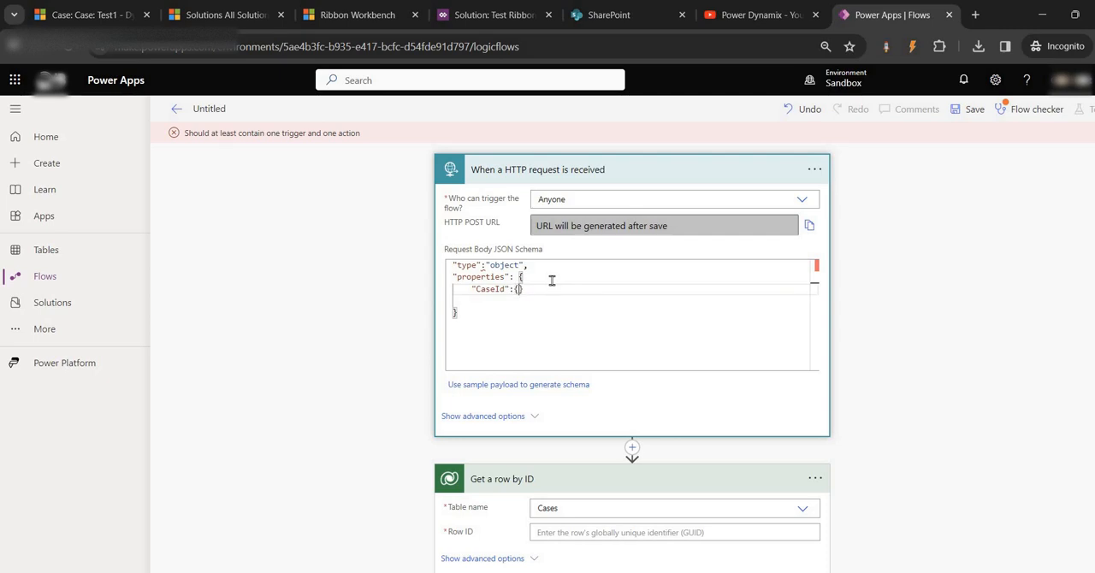
pyautogui.press('Return')
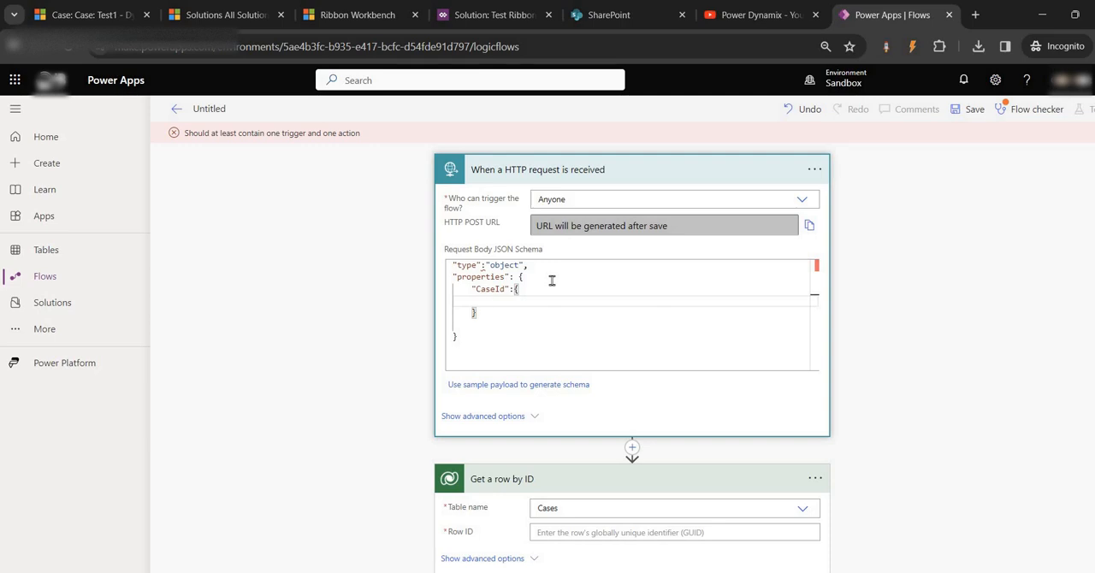
# - Enter a "type" of string inside the "CaseId" object of the schema
pyautogui.write('"type":string')
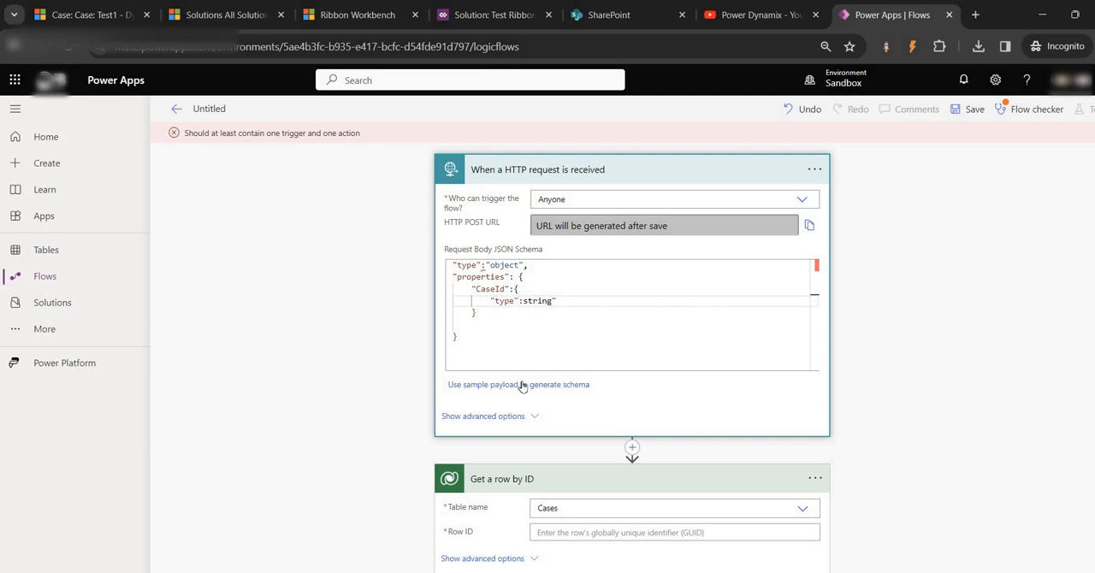
# - Try to generate the schema by using the drafted JSON text as the sample payload
pyautogui.click(517, 326)
pyautogui.hotkey('ctrl', 'a')
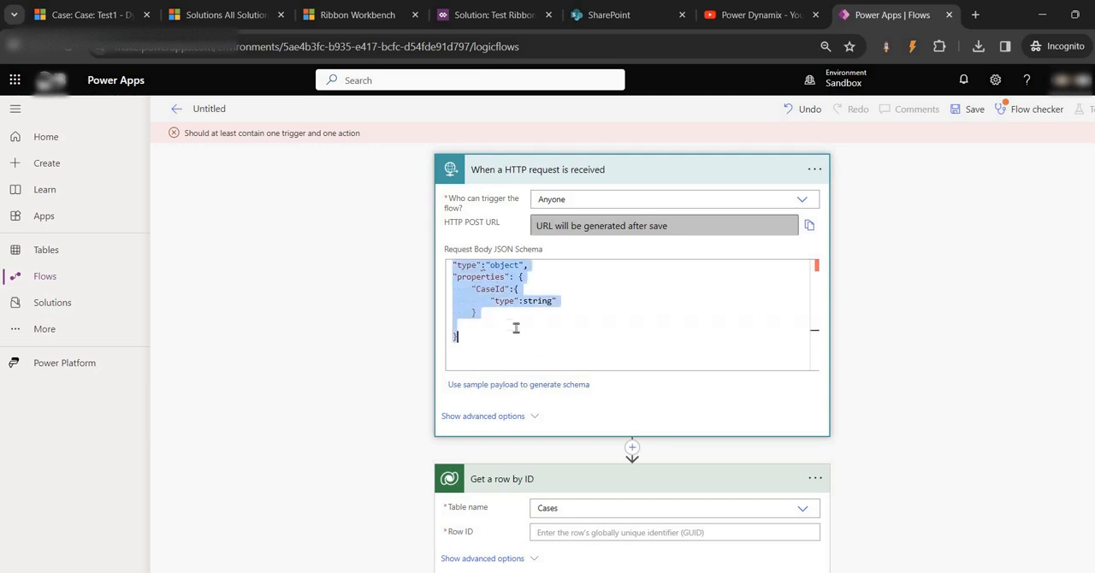
pyautogui.click(516, 328)
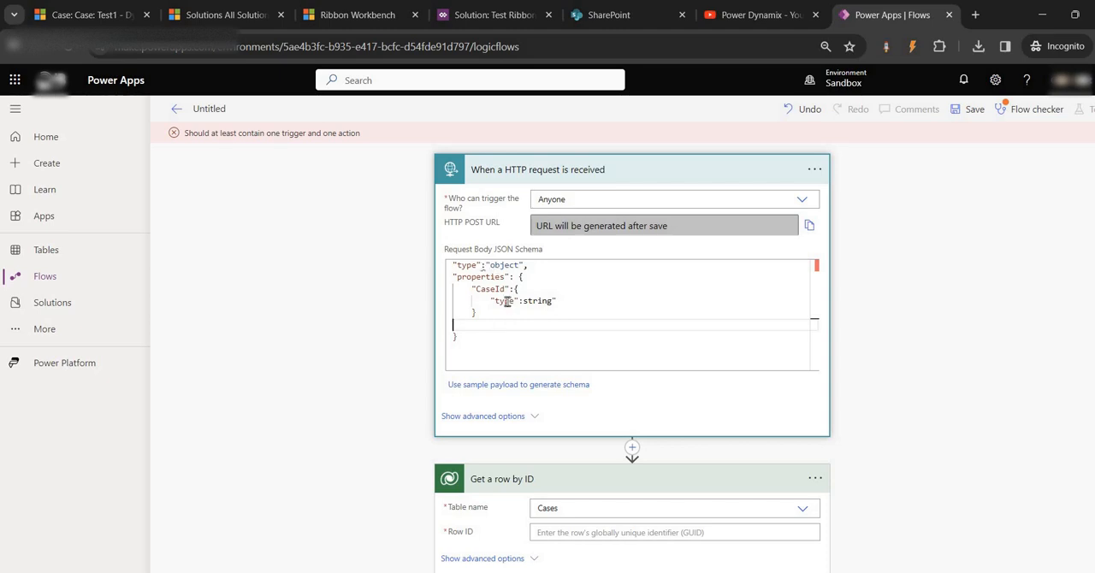
pyautogui.click(487, 265)
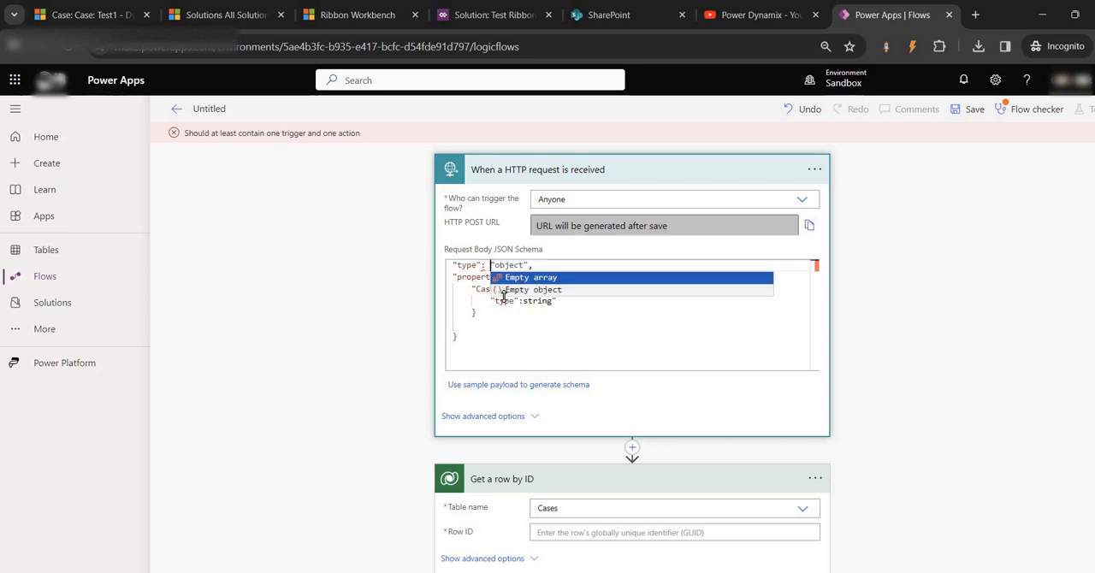
pyautogui.click(546, 351)
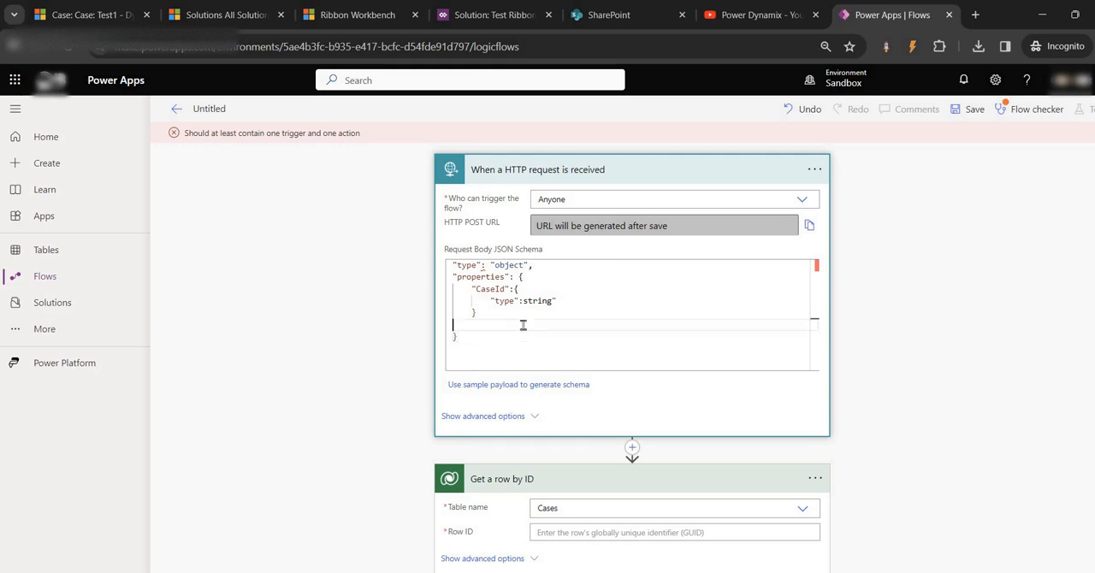
pyautogui.hotkey('ctrl', 'a')
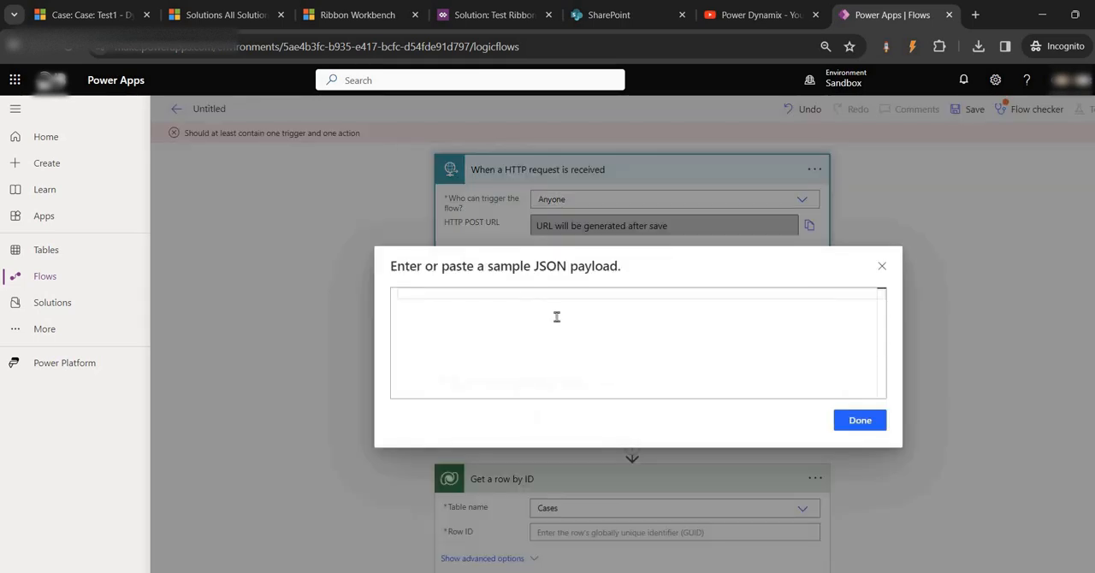
pyautogui.write('"type": "object", "properties": {     "CaseId":{         "type":string"     }  }')
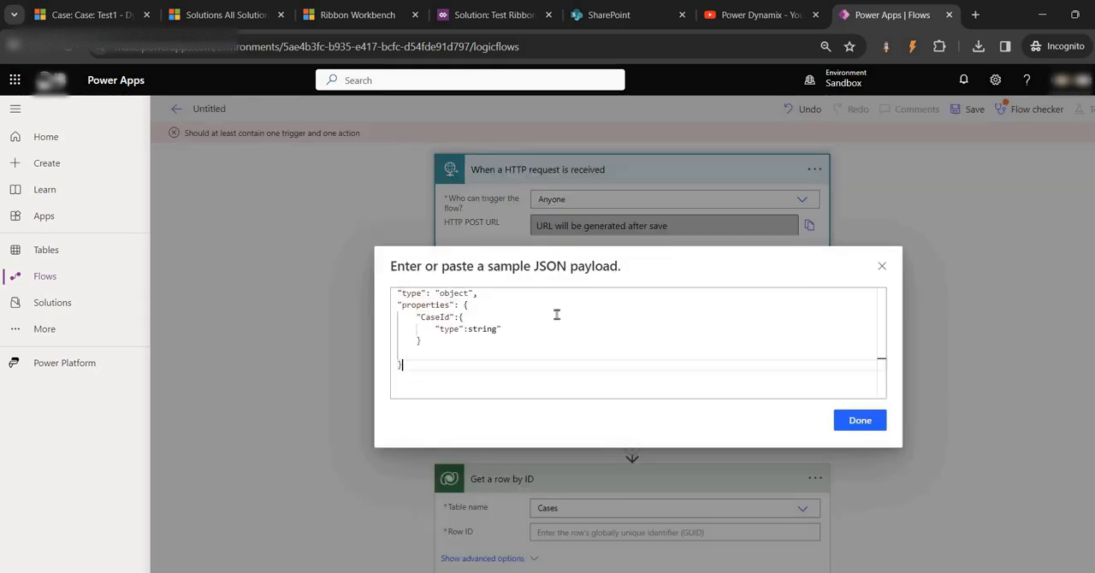
pyautogui.click(863, 420)
pyautogui.click(564, 364)
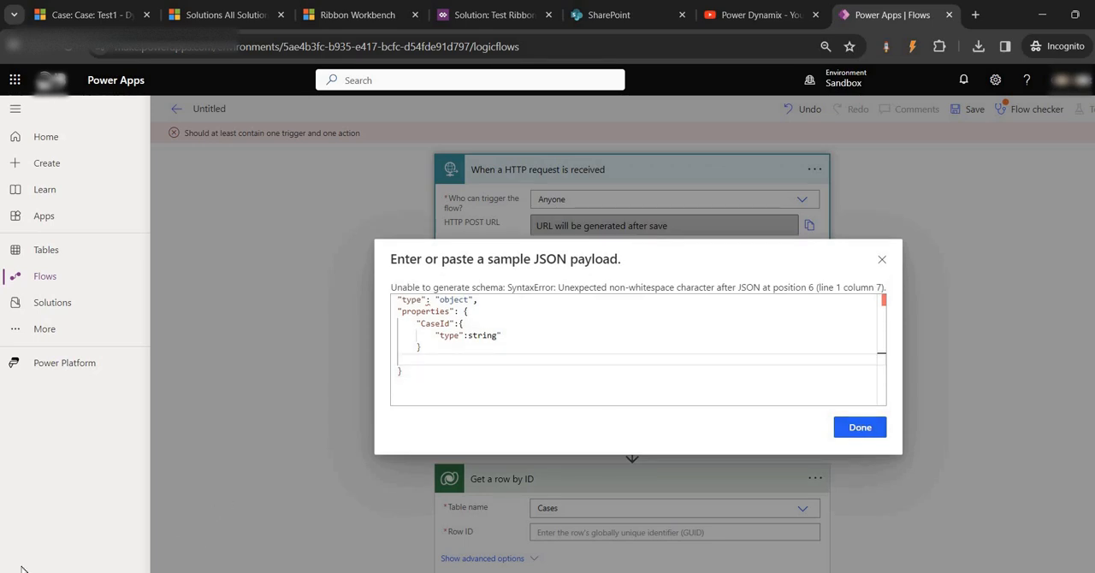
pyautogui.press('Escape')
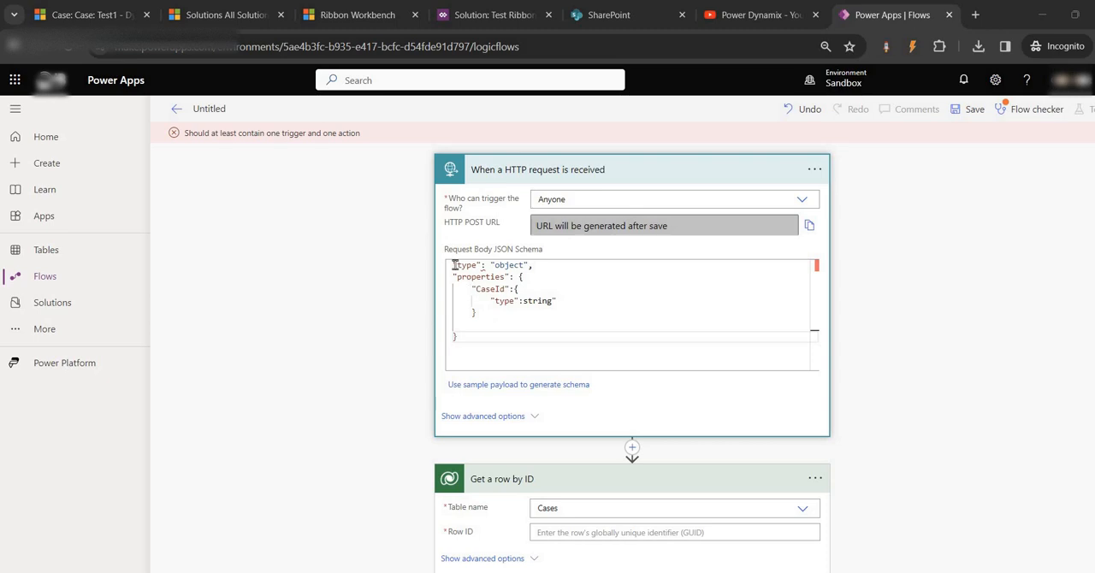
# - Insert an opening brace on its own line above "type": "object" in the request body JSON schema
pyautogui.click(471, 336)
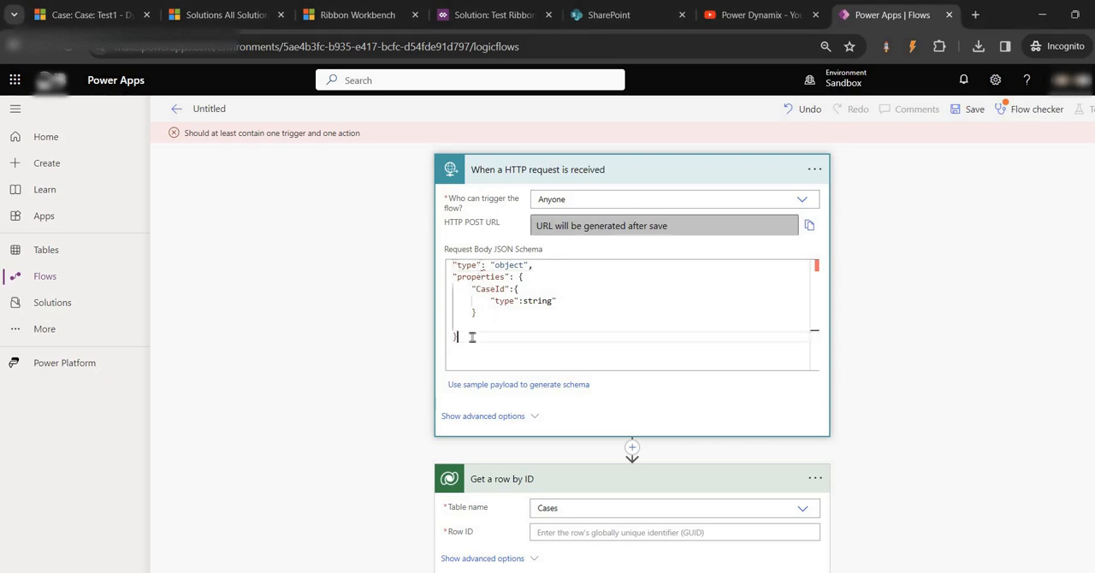
pyautogui.click(451, 267)
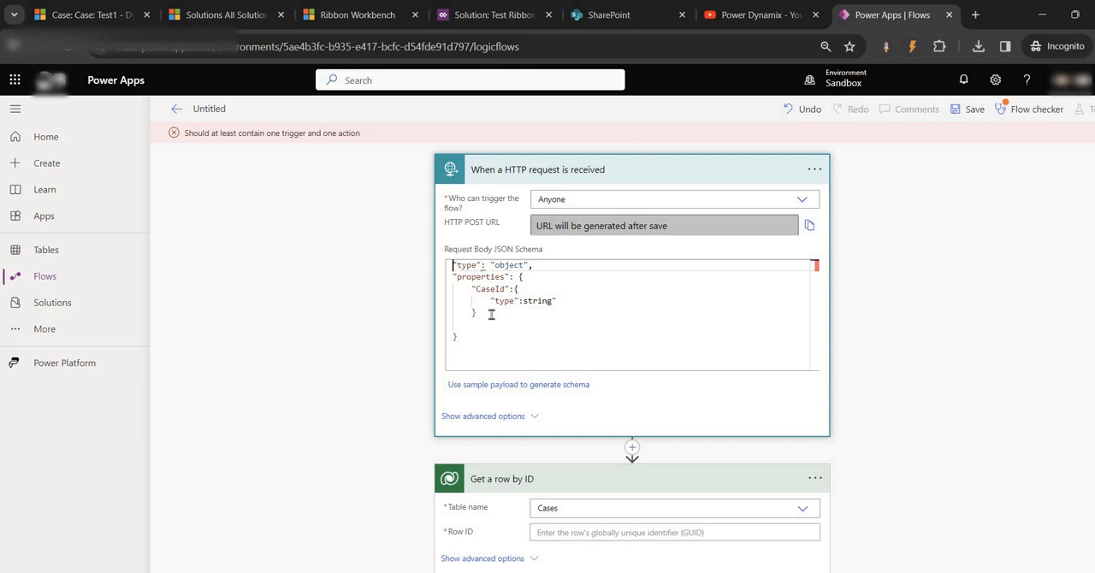
pyautogui.write('{')
pyautogui.press('Return')
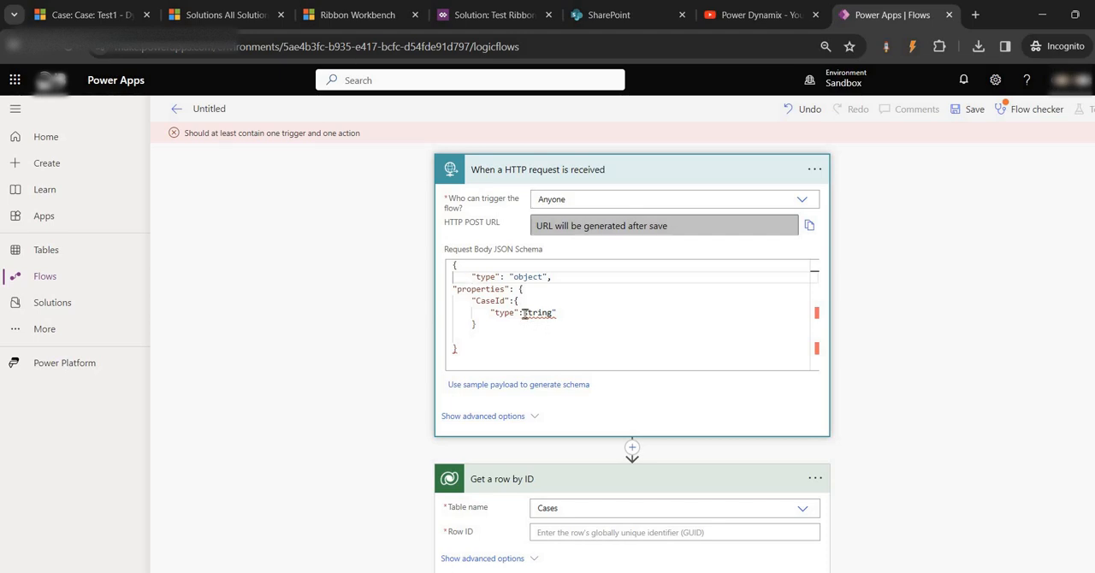
# - Add the missing opening quotation mark so the CaseId type reads "string"
pyautogui.click(527, 314)
pyautogui.press('BackSpace')
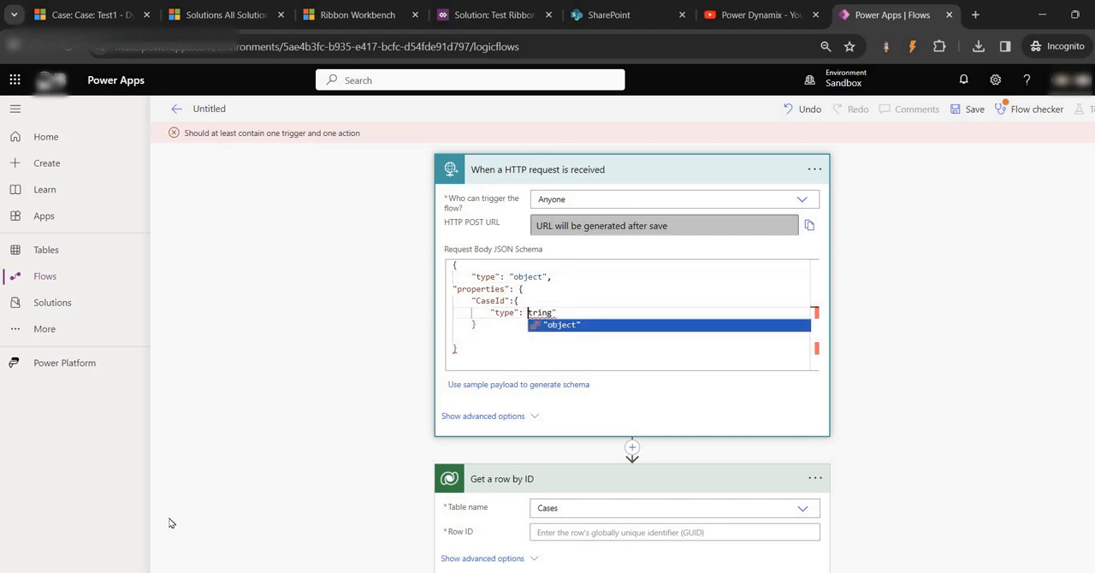
pyautogui.write('s')
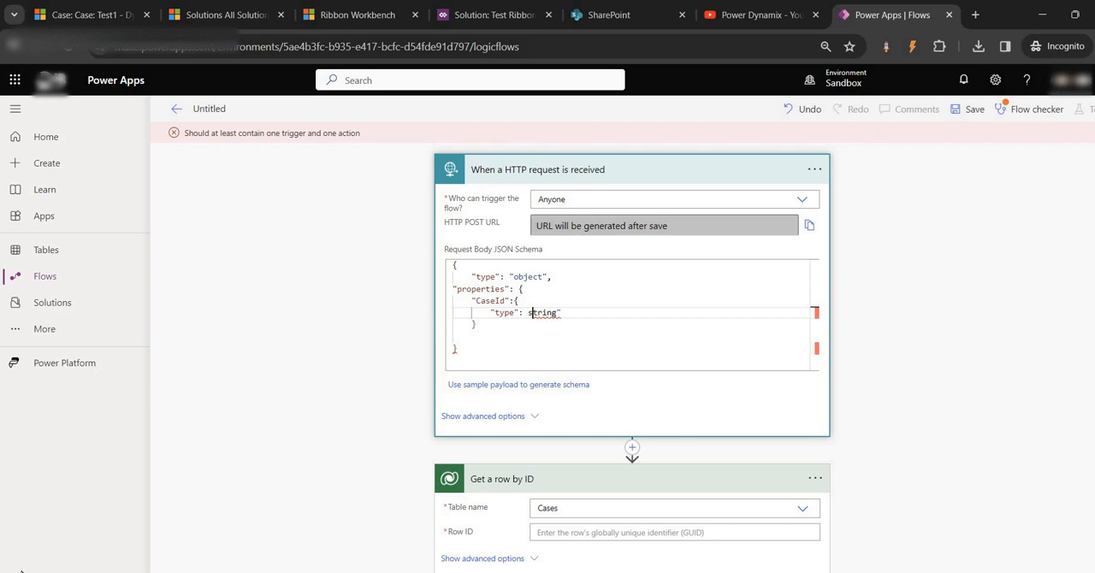
pyautogui.write('"')
# - Close the schema's root object with a final closing brace below the "properties" block
pyautogui.click(516, 332)
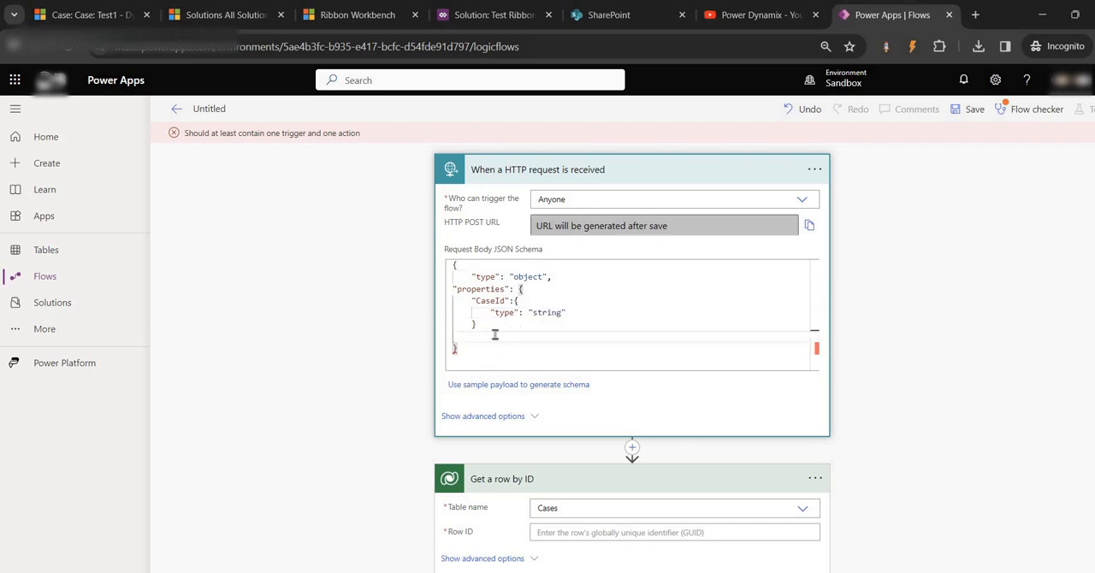
pyautogui.press('Return')
pyautogui.write('{')
pyautogui.press('BackSpace')
pyautogui.click(545, 363)
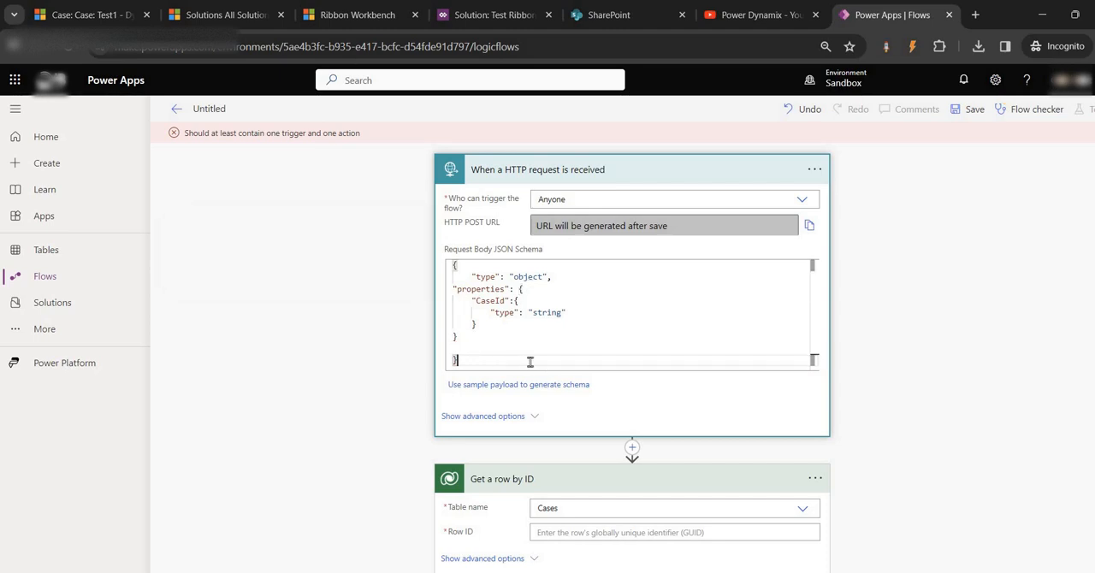
# - Set the Row ID of the Get a row by ID action to the trigger's CaseId dynamic content
pyautogui.click(665, 532)
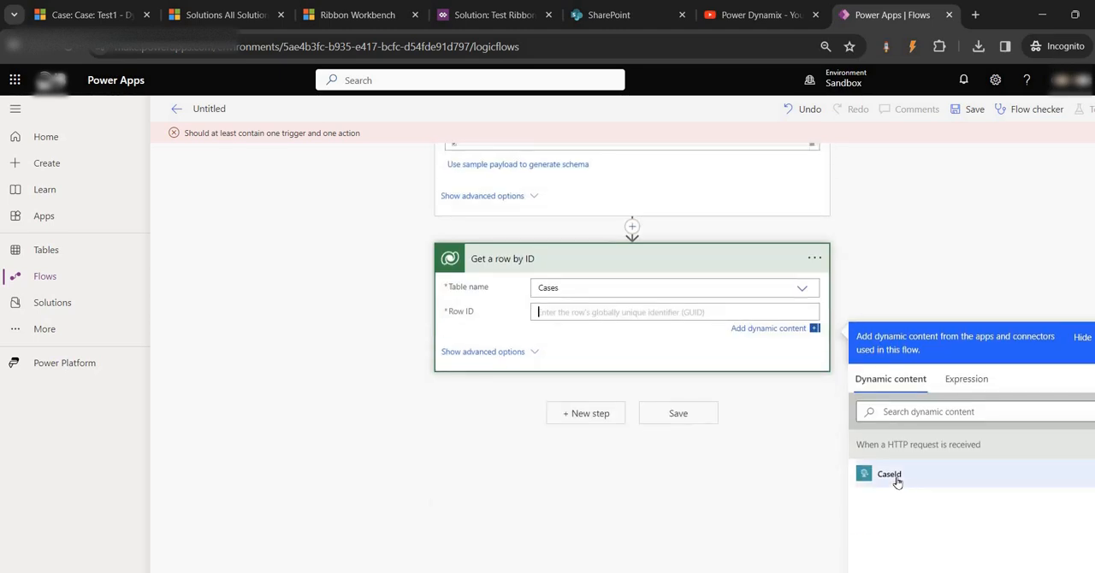
pyautogui.click(895, 479)
pyautogui.scroll(2, 521, 384)
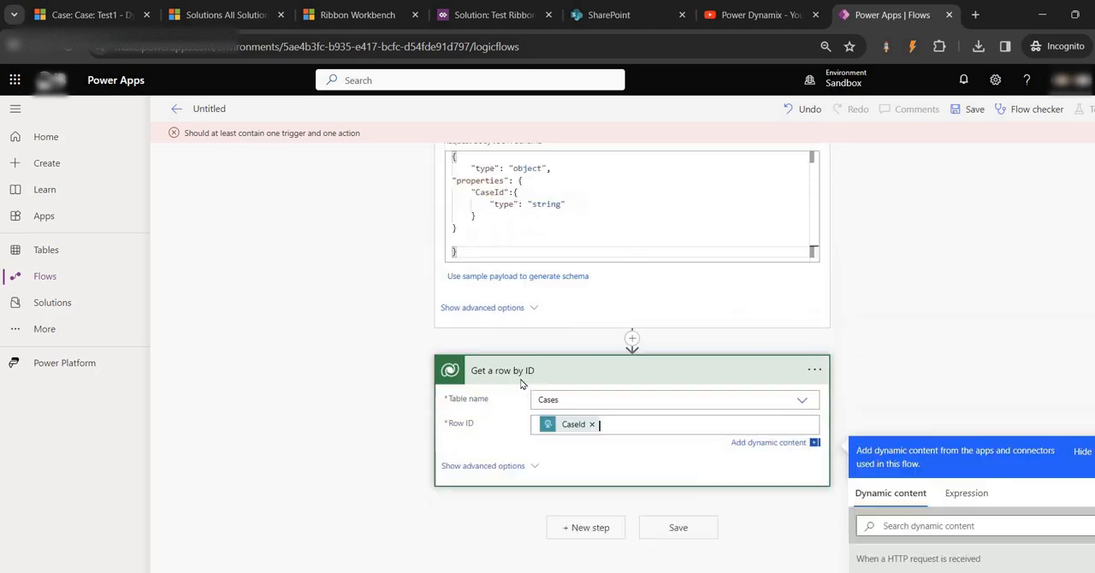
pyautogui.click(92, 15)
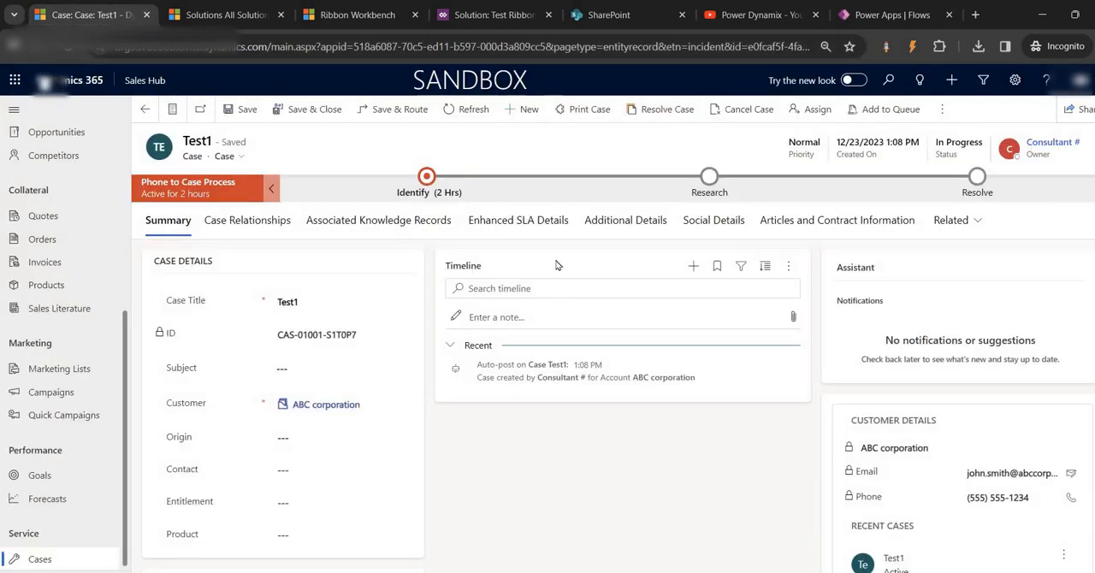
pyautogui.click(628, 13)
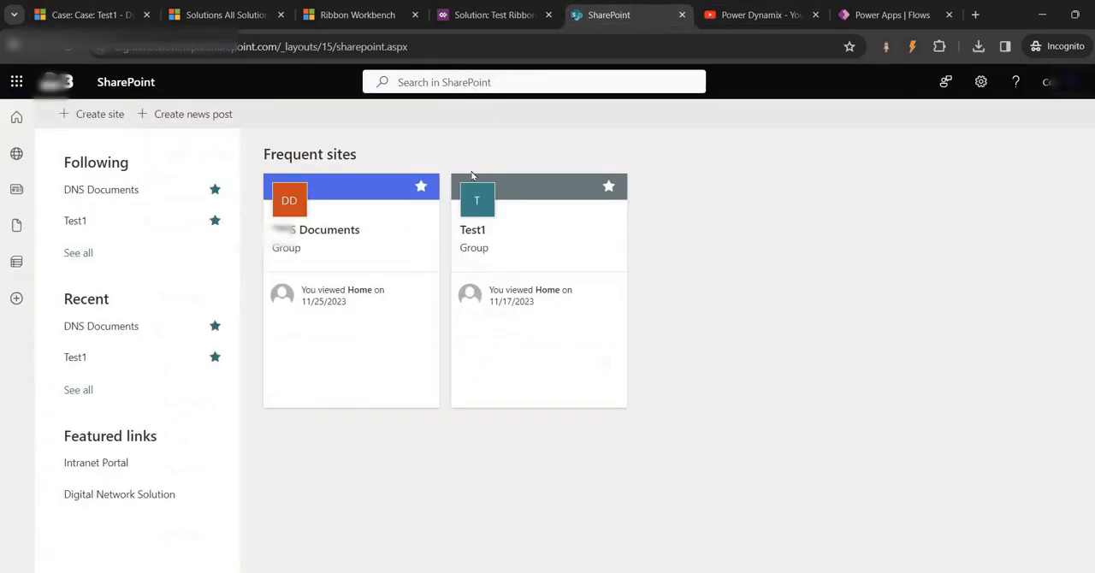
pyautogui.click(508, 9)
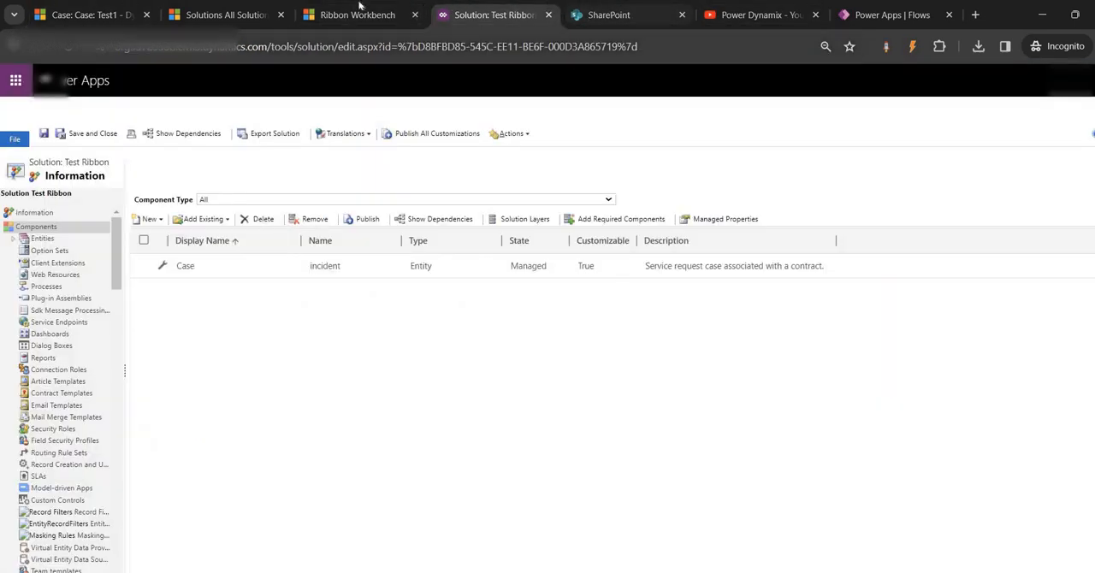
pyautogui.click(889, 15)
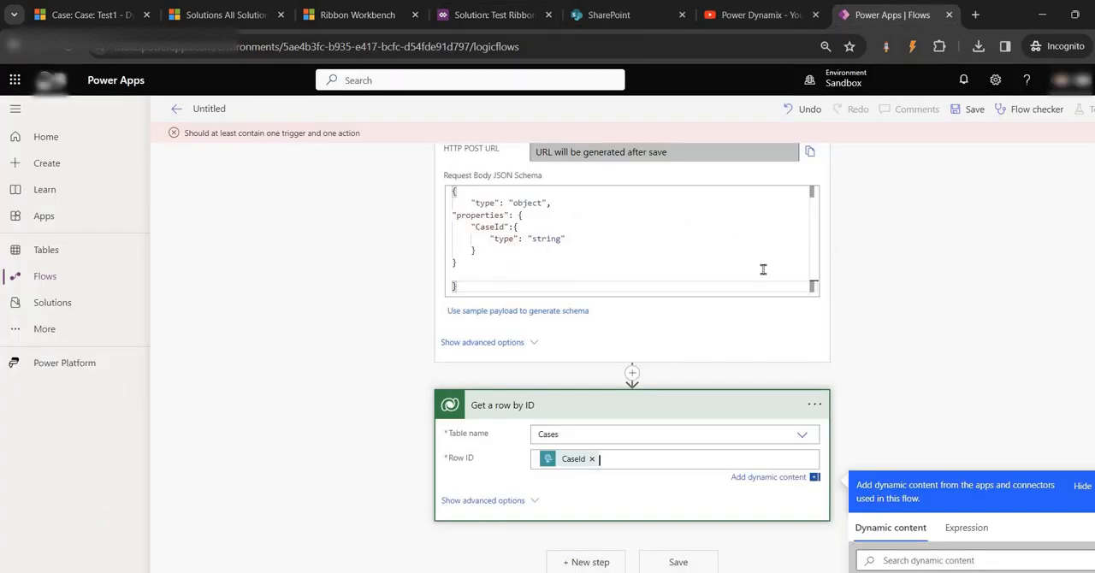
# - Rename the Get a row by ID action to "Get Case Information" and save the flow
pyautogui.scroll(1, 810, 405)
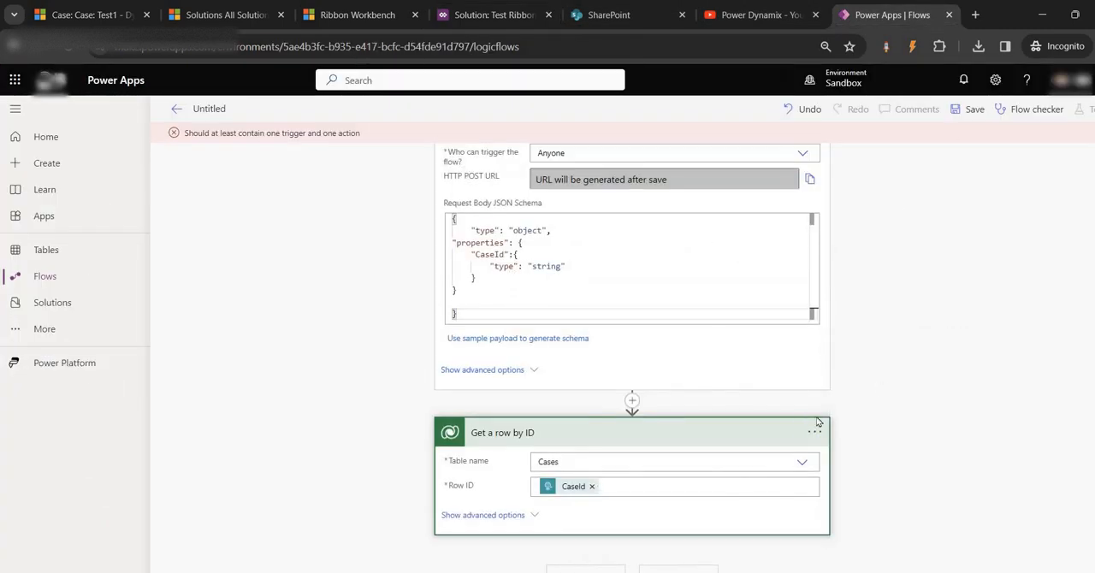
pyautogui.click(816, 431)
pyautogui.click(870, 370)
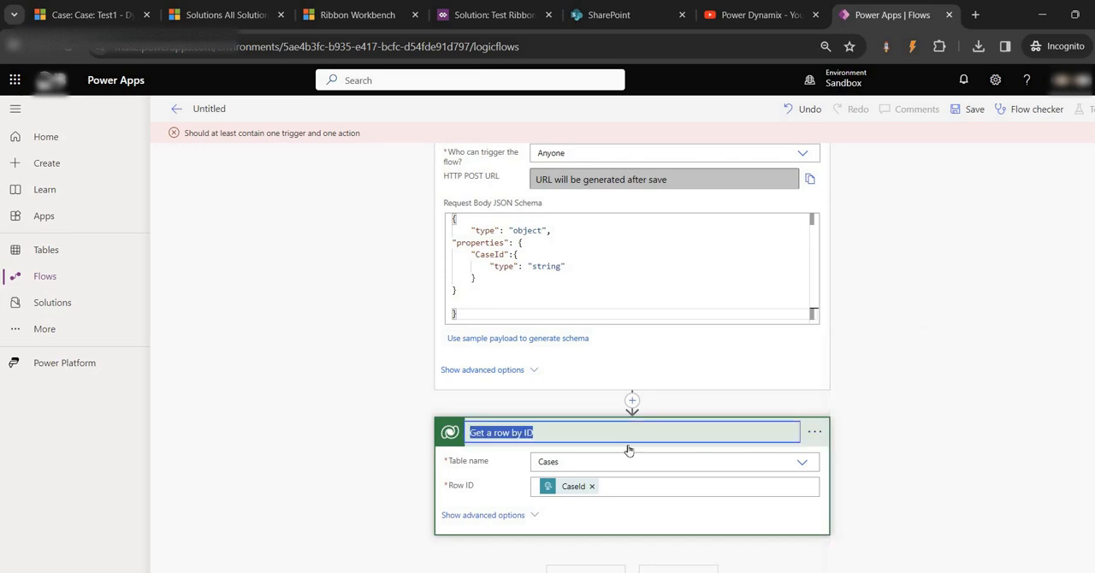
pyautogui.moveTo(612, 432); pyautogui.dragTo(484, 434)
pyautogui.write('Cas')
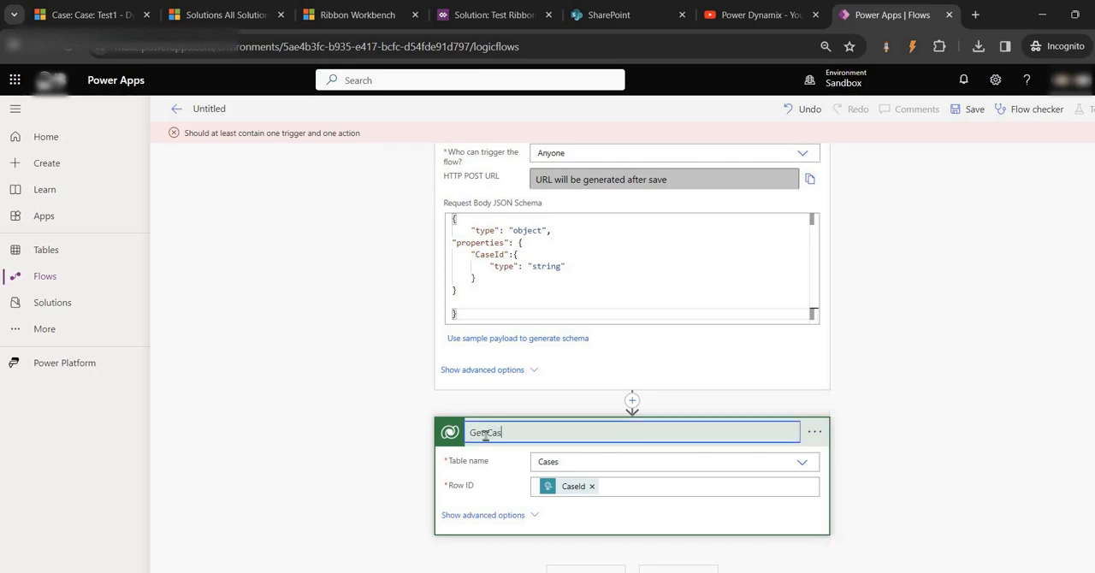
pyautogui.write('e Information')
pyautogui.click(975, 109)
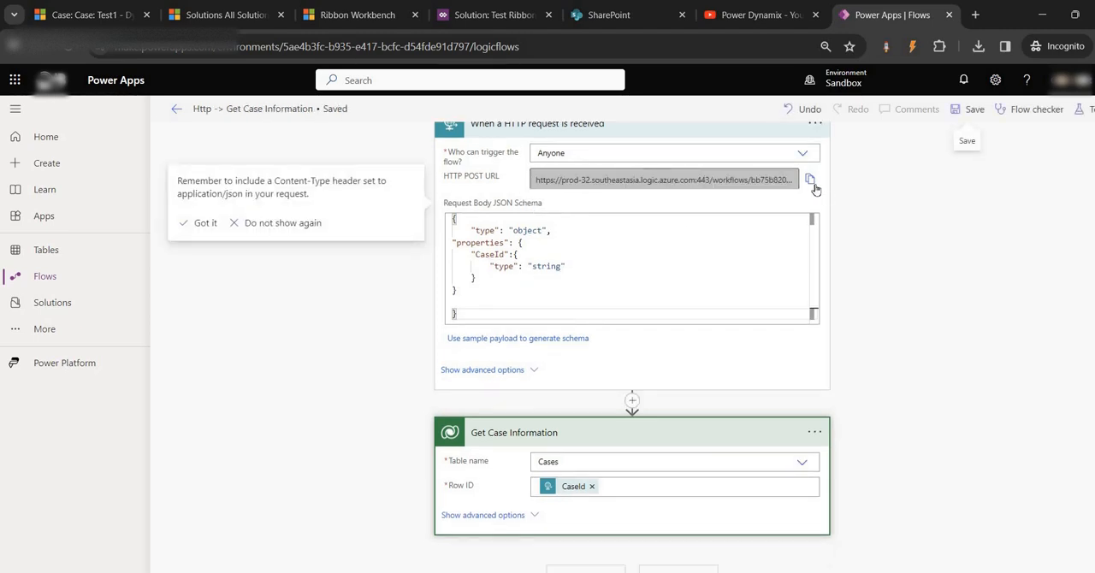
# - Copy the trigger's generated HTTP POST URL and paste it into the browser's address field to examine it
pyautogui.click(810, 183)
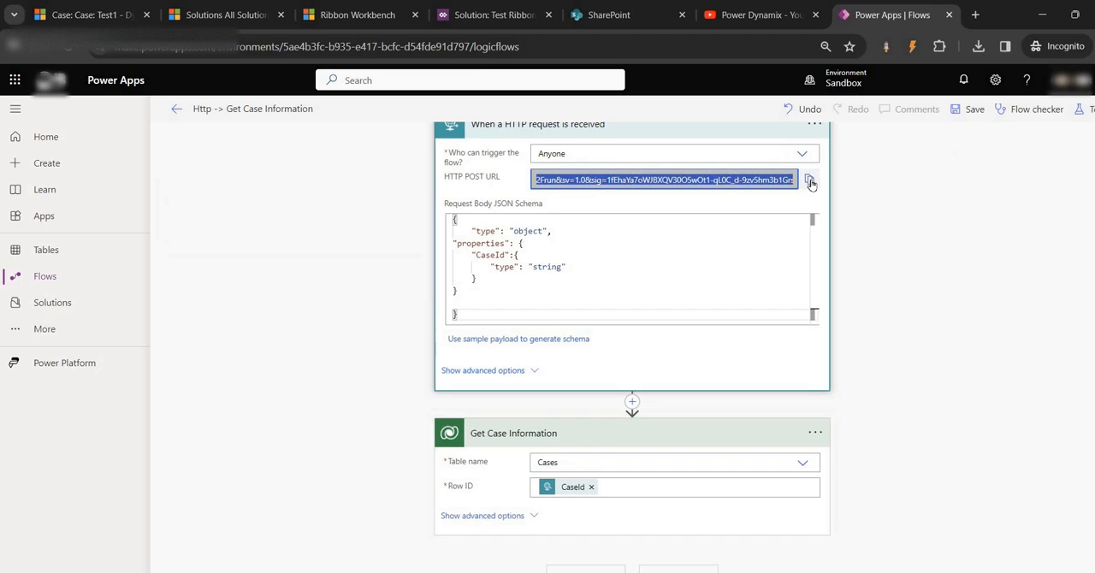
pyautogui.click(558, 47)
pyautogui.hotkey('ctrl', 'v')
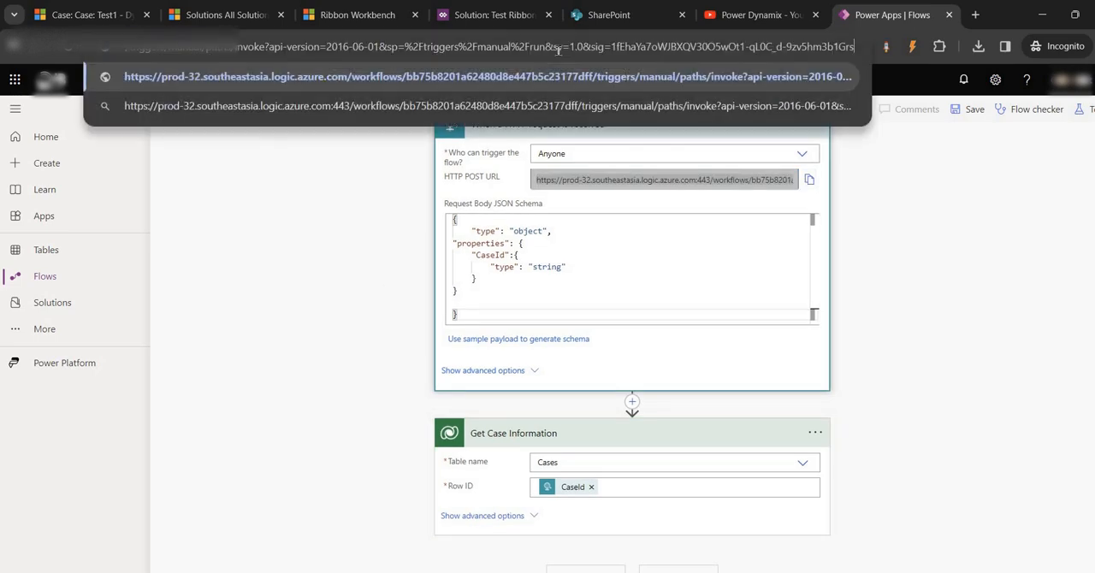
pyautogui.click(360, 260)
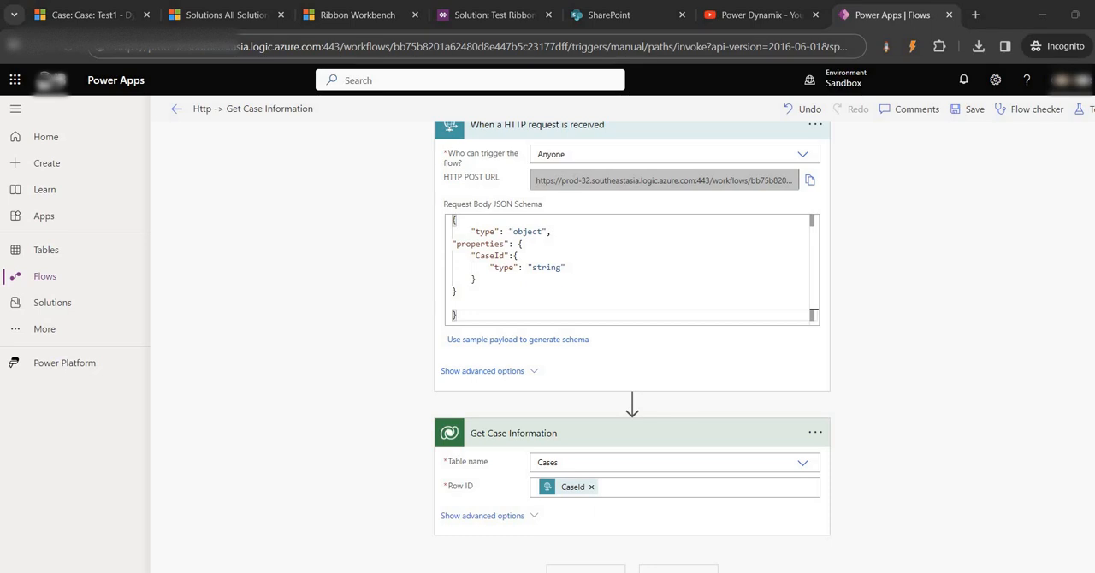
# - Open the ABC corporation customer record from the Test1 case in a new browser tab
pyautogui.click(75, 15)
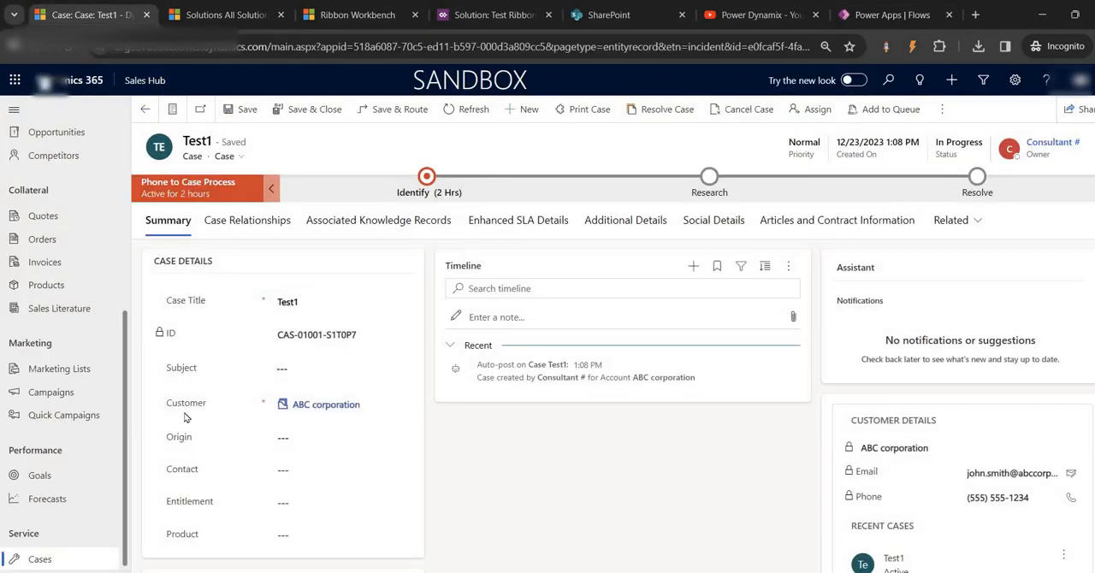
pyautogui.middleClick(314, 408)
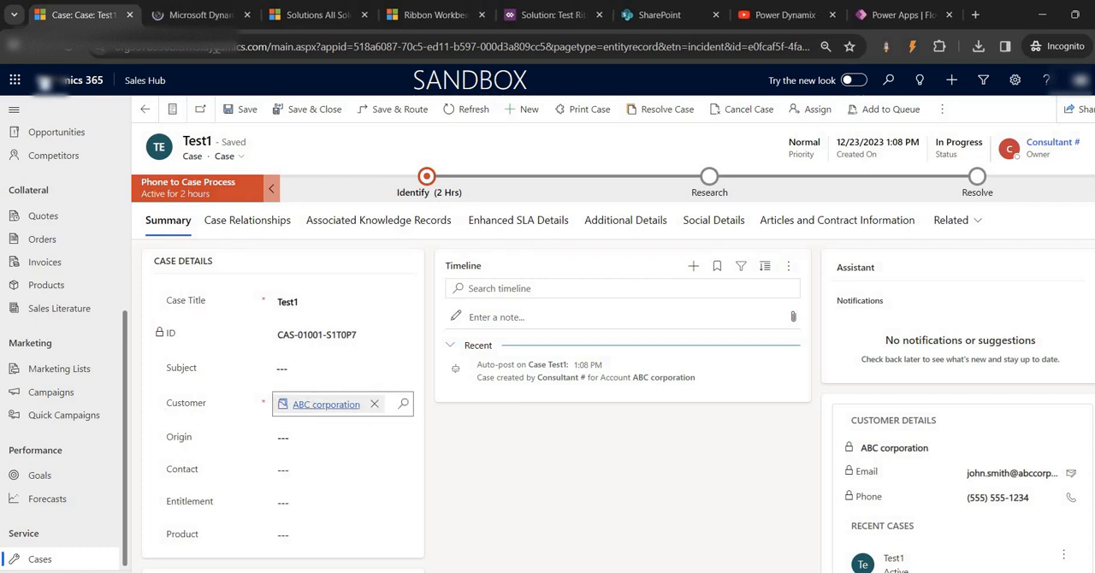
# - Check the ABC corporation account tab, close the SharePoint, YouTube and solution browser tabs, and return to the flow editor
pyautogui.click(202, 15)
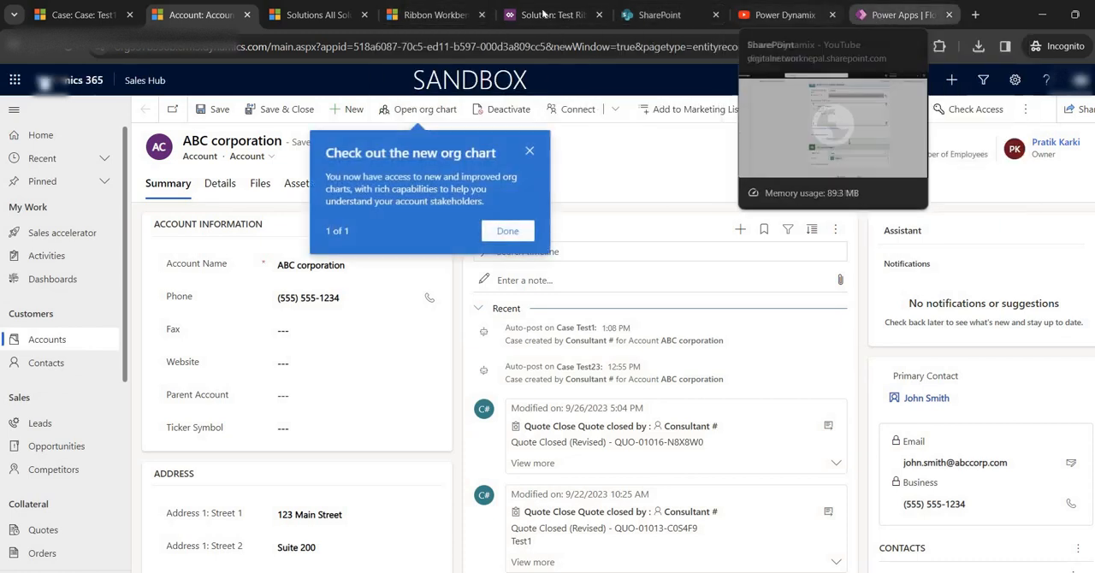
pyautogui.click(715, 15)
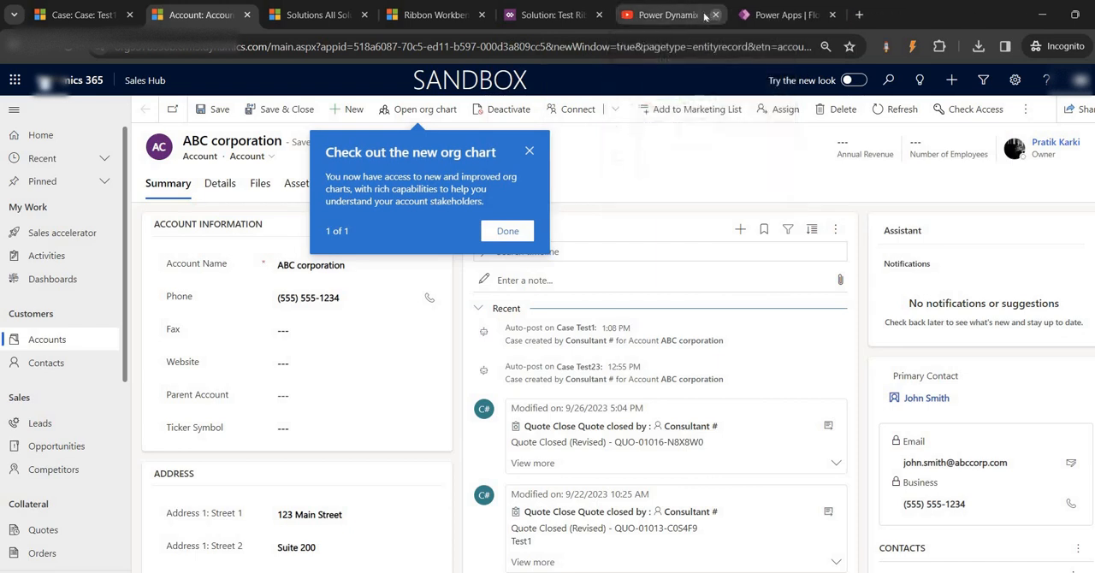
pyautogui.click(715, 15)
pyautogui.click(676, 15)
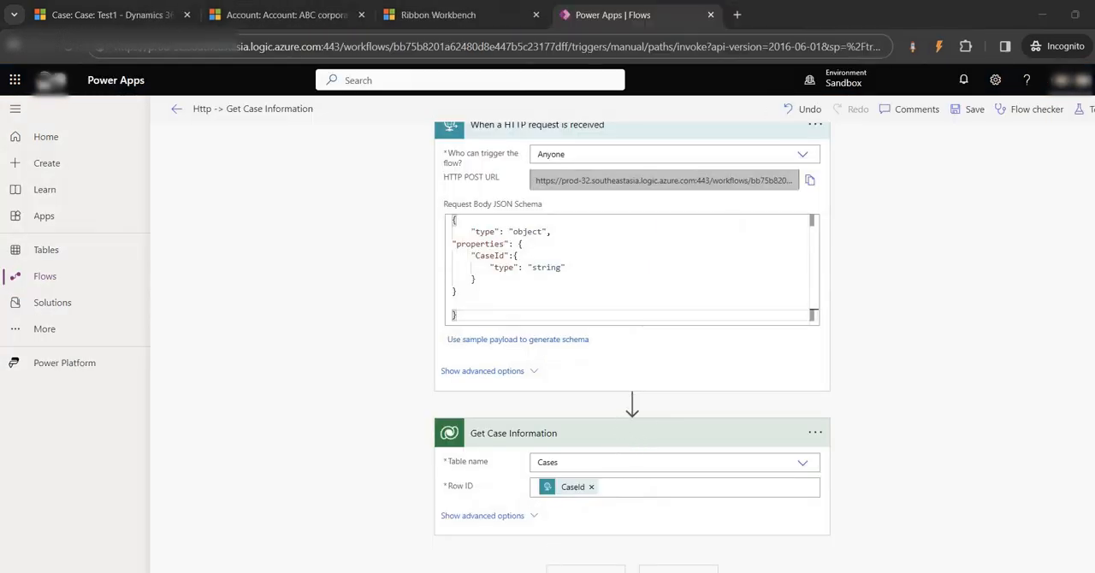
# - Add a Microsoft Dataverse Get a row by ID action after Get Case Information
pyautogui.click(586, 569)
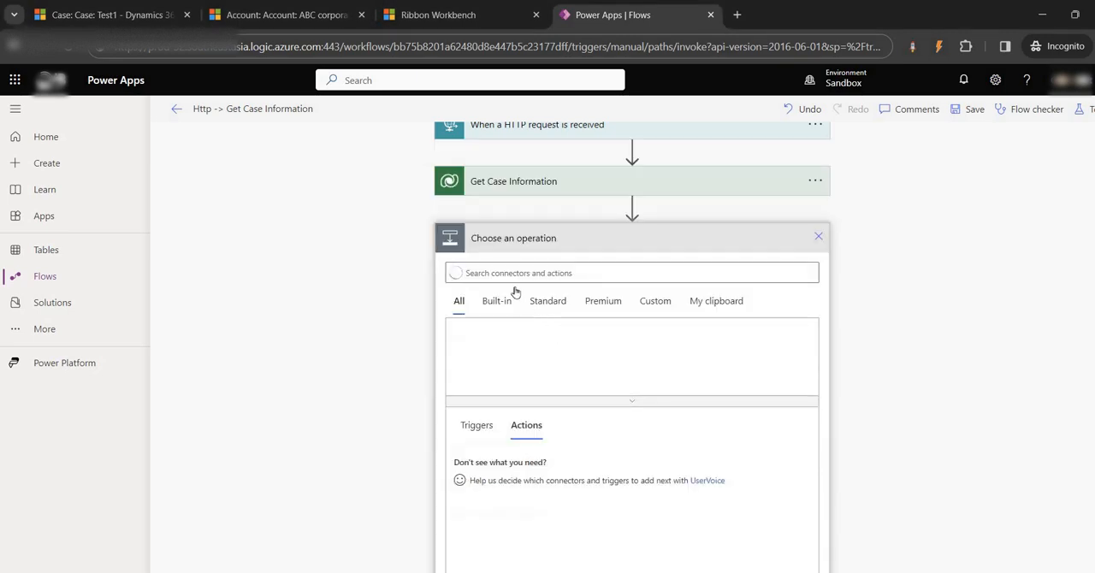
pyautogui.click(776, 352)
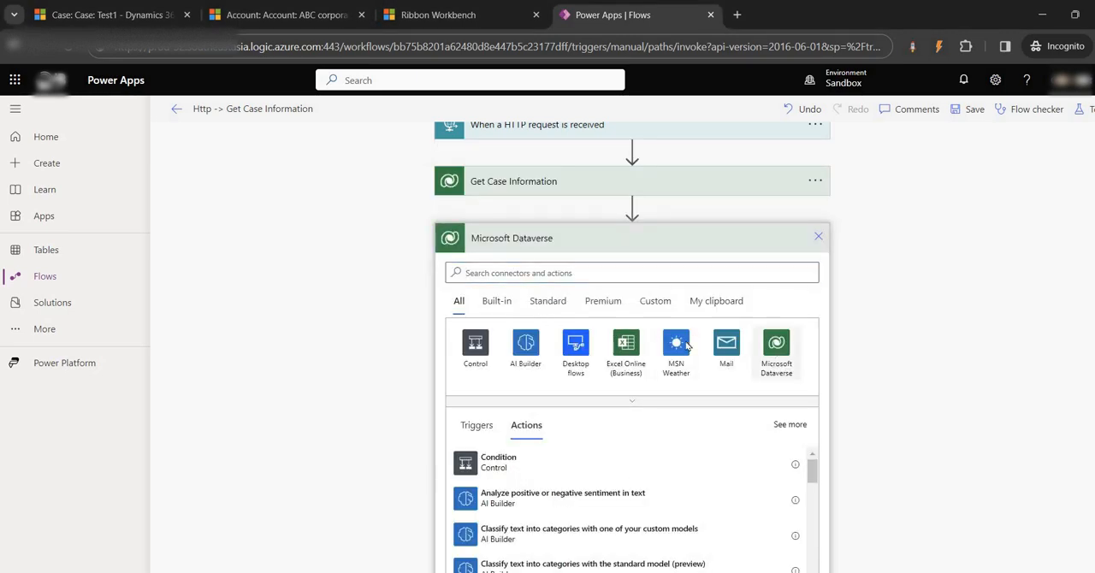
pyautogui.write('get')
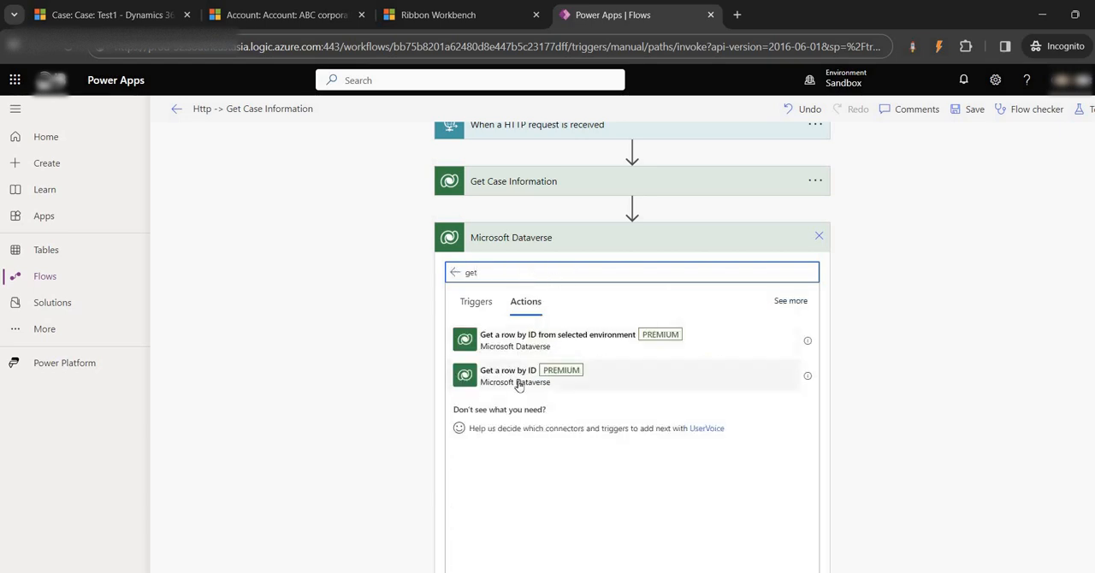
pyautogui.click(513, 380)
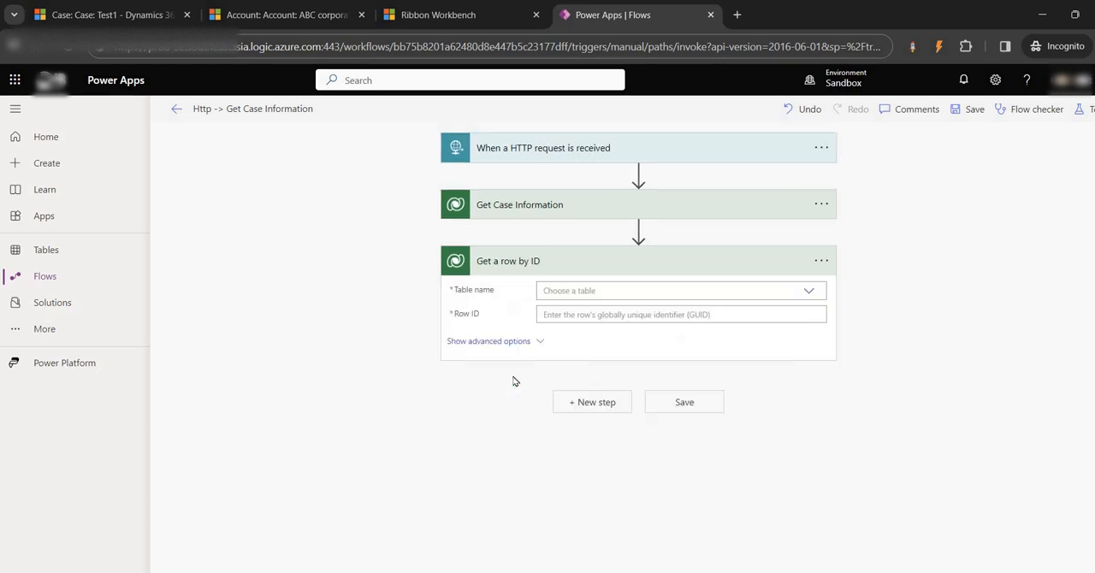
# - Clear the Customer on the Test1 case and examine the account and contact records its lookup offers
pyautogui.click(241, 19)
pyautogui.click(111, 14)
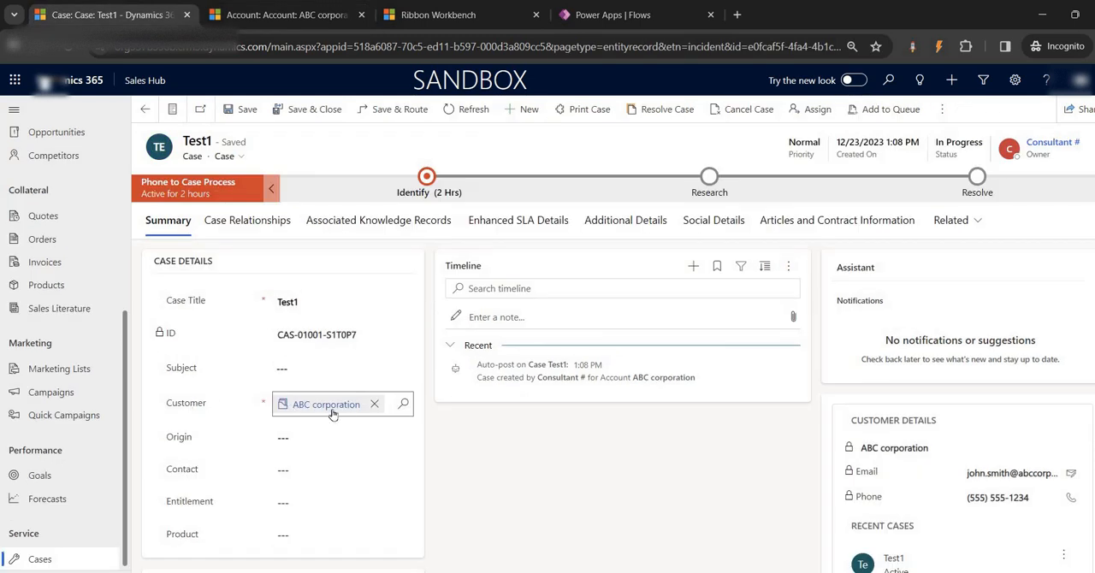
pyautogui.click(374, 403)
pyautogui.click(350, 402)
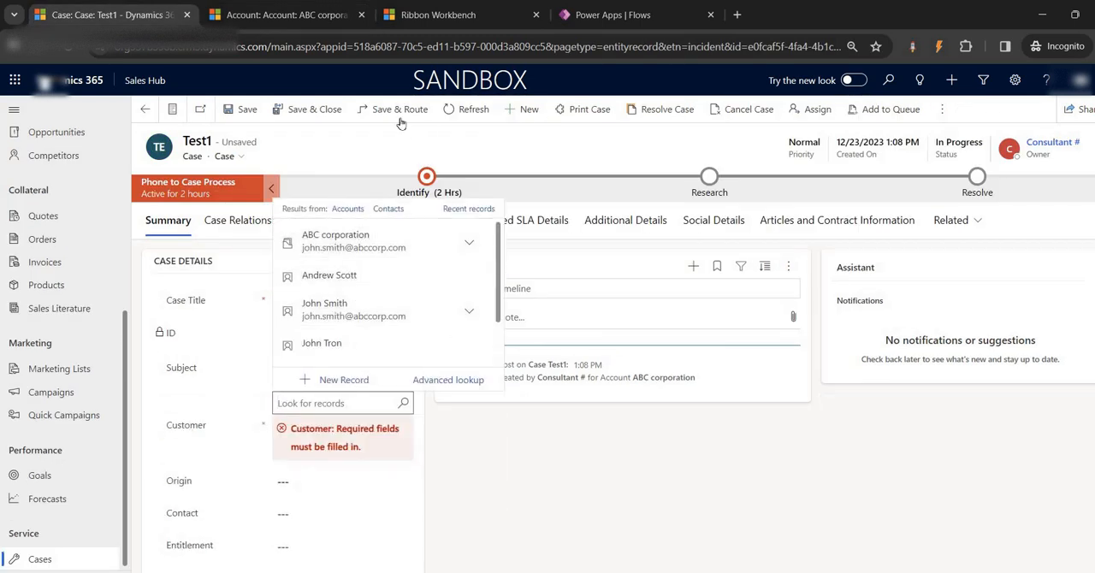
pyautogui.click(286, 14)
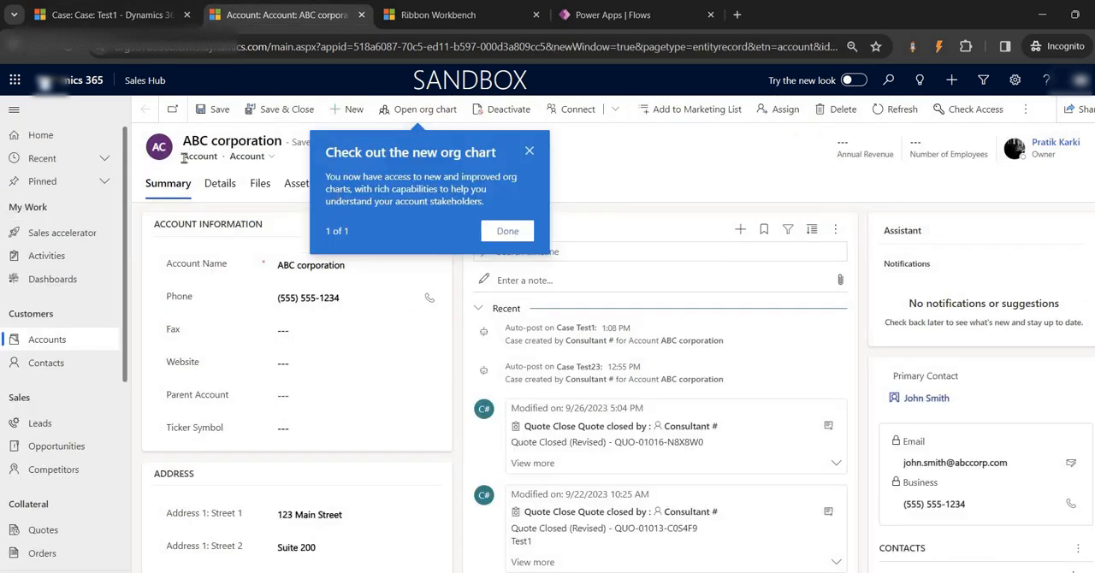
# - Set the new Get a row by ID action's table to Accounts and expand the Get Case Information action
pyautogui.click(613, 14)
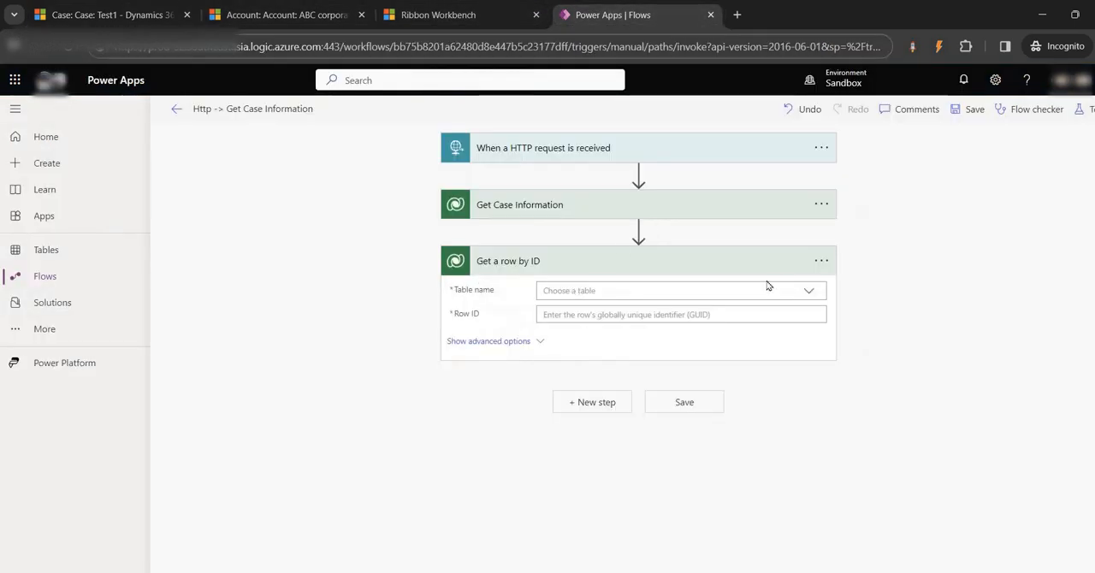
pyautogui.click(805, 294)
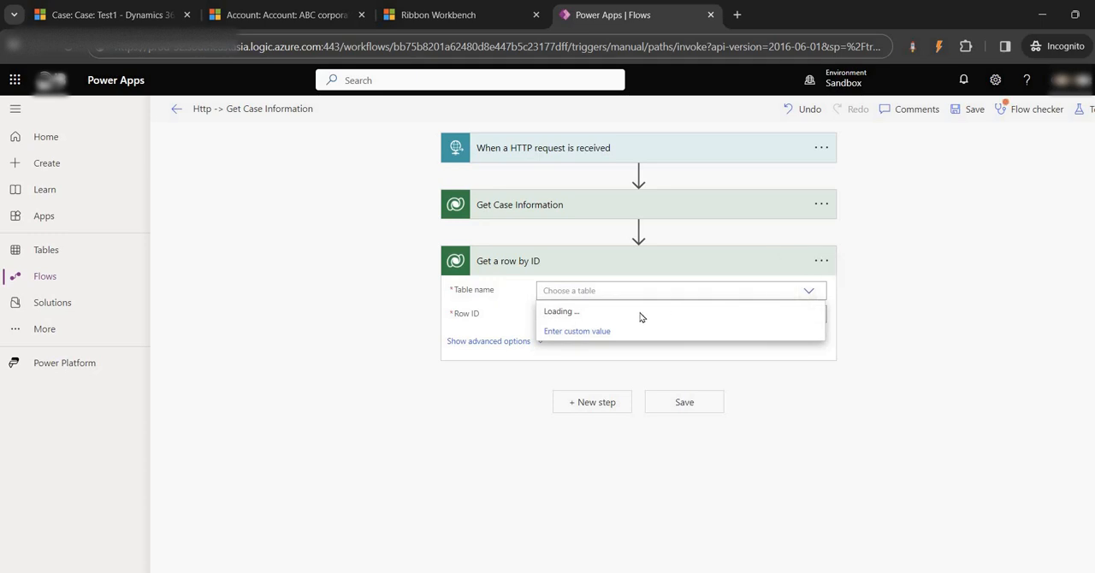
pyautogui.click(585, 351)
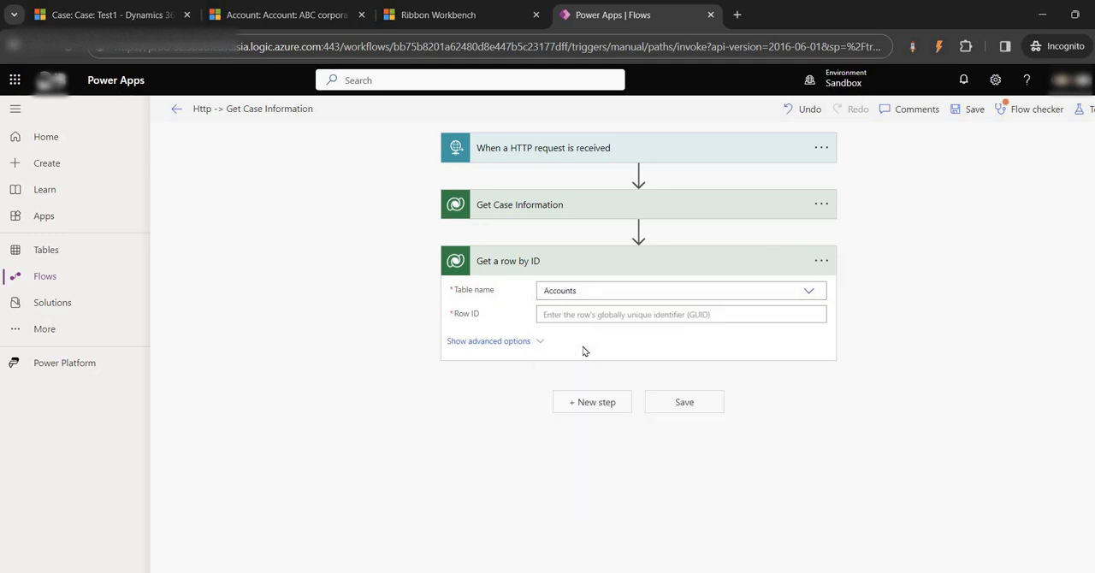
pyautogui.click(592, 317)
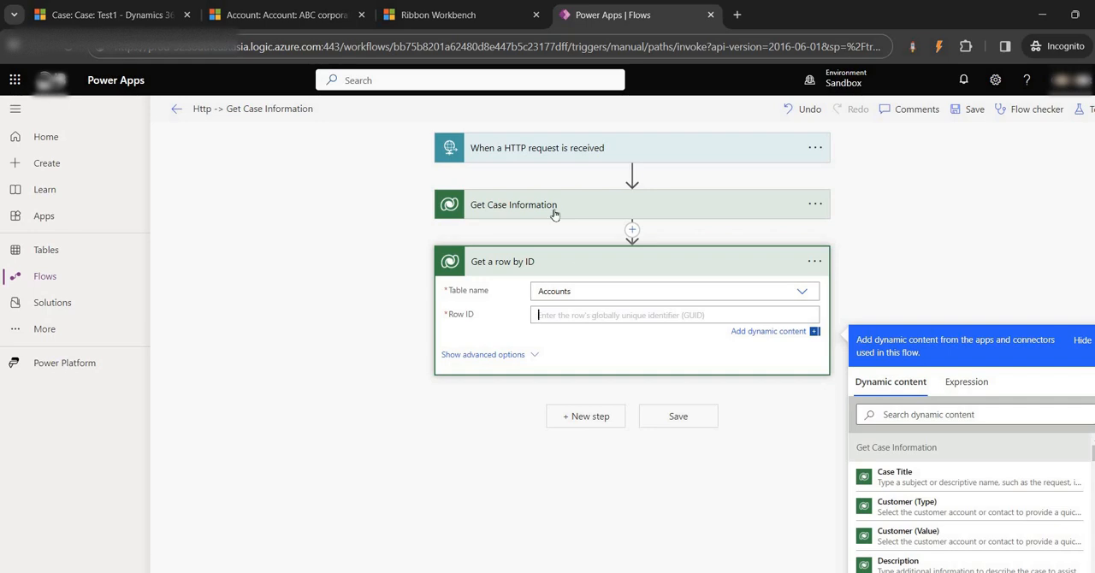
pyautogui.click(630, 209)
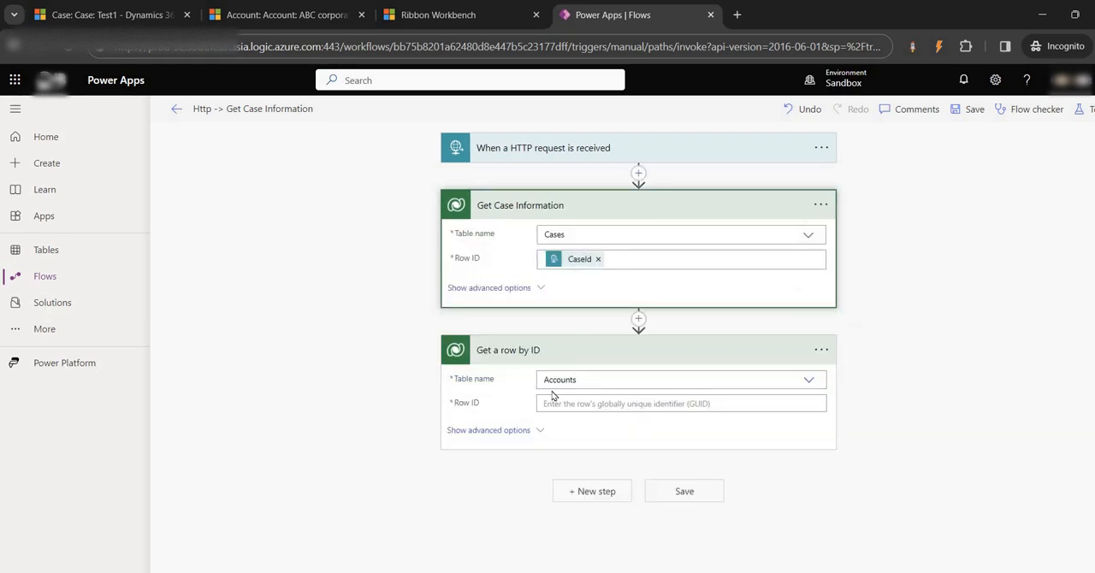
# - Choose a contact as the Customer of the Test1 case and open that contact's record in a new browser tab
pyautogui.click(111, 15)
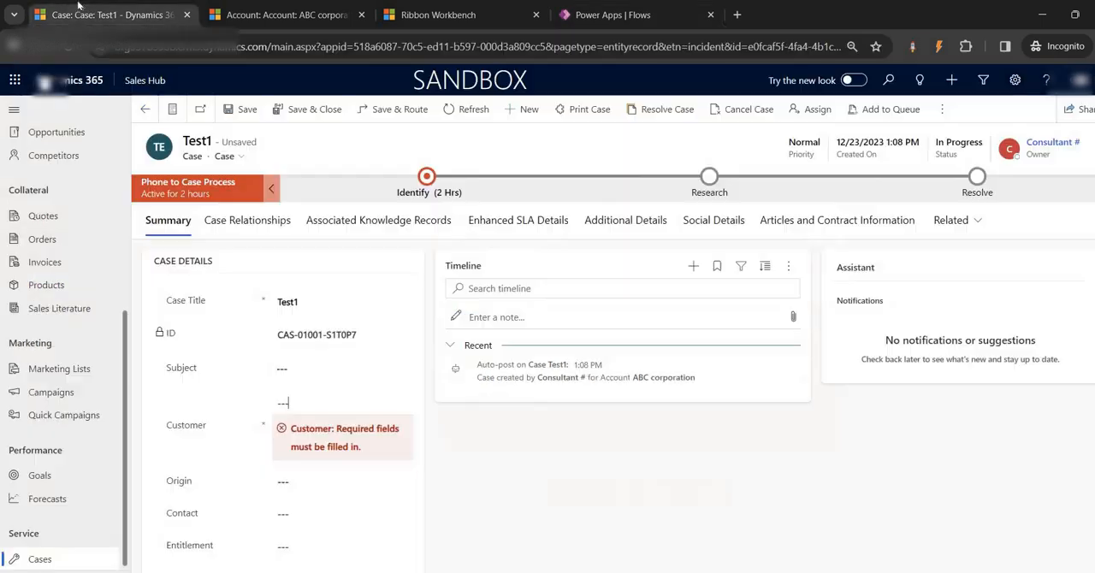
pyautogui.click(318, 373)
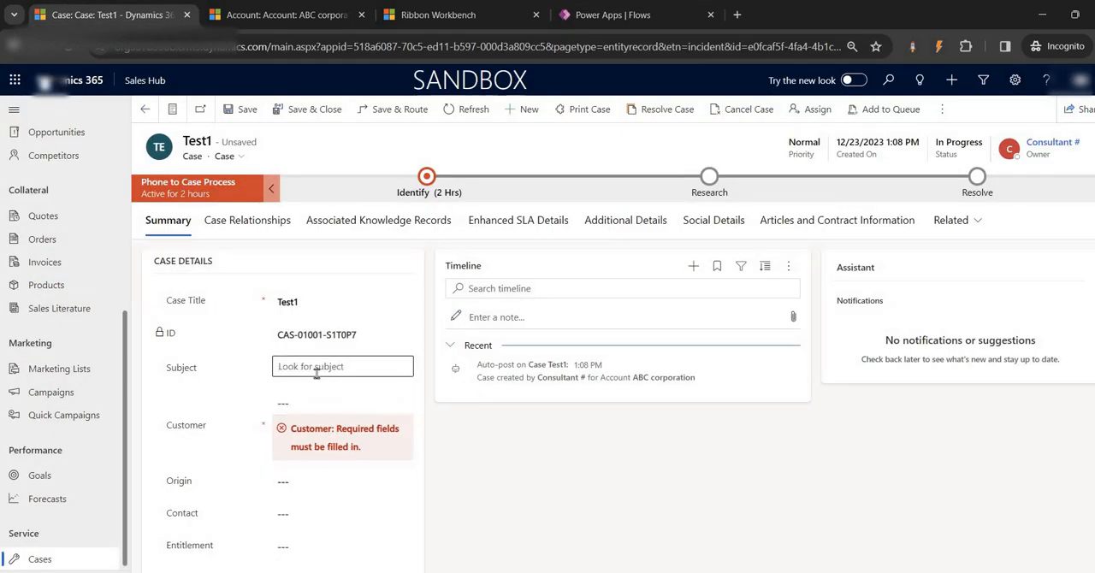
pyautogui.click(515, 485)
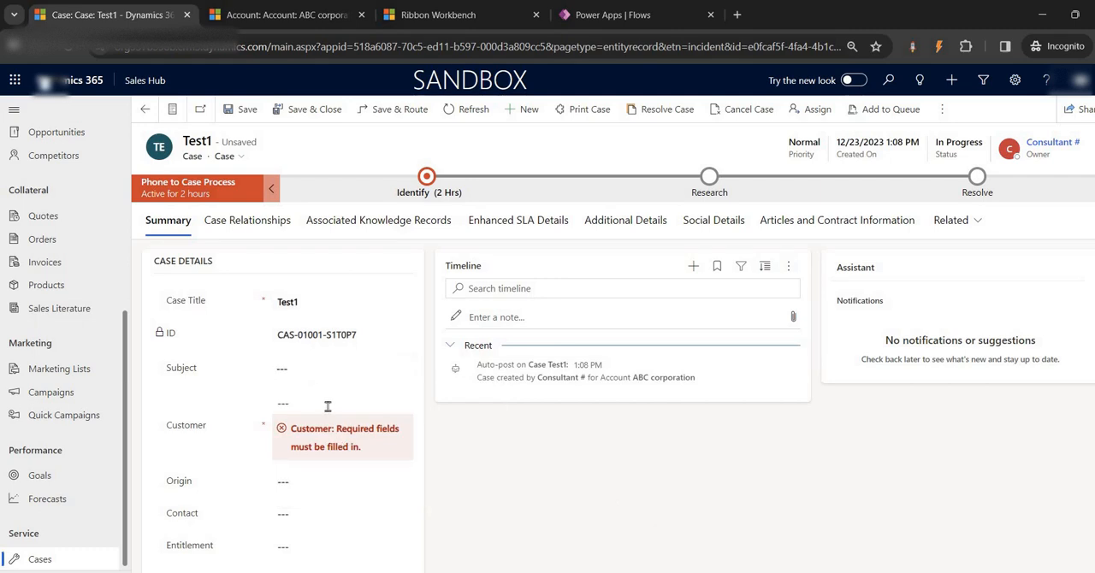
pyautogui.click(327, 405)
pyautogui.click(375, 278)
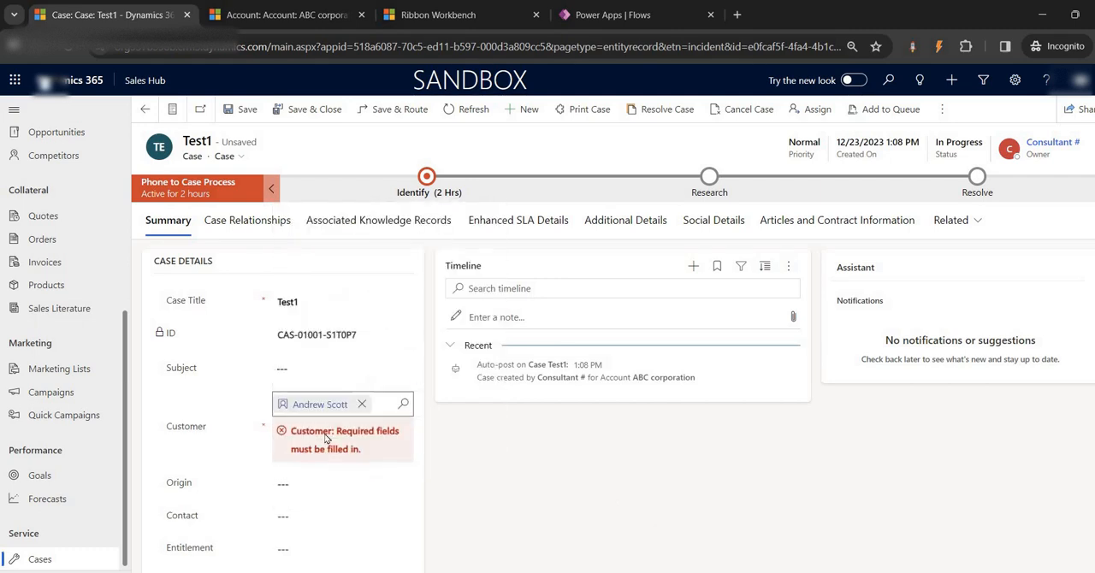
pyautogui.click(319, 404)
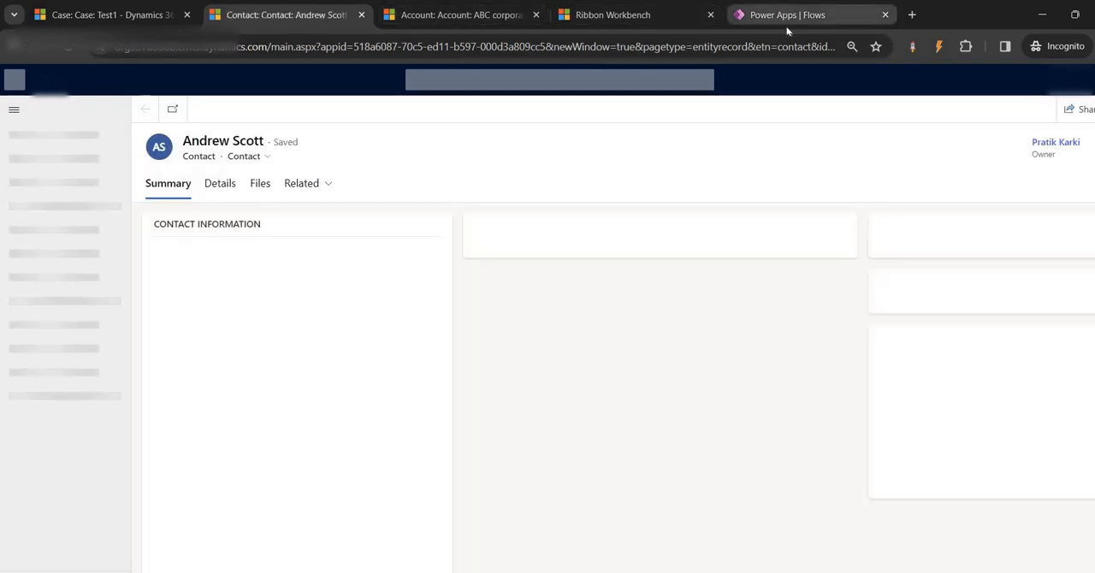
# - Set the Row ID of the Accounts row action to Account (Value) from Get Case Information
pyautogui.click(770, 15)
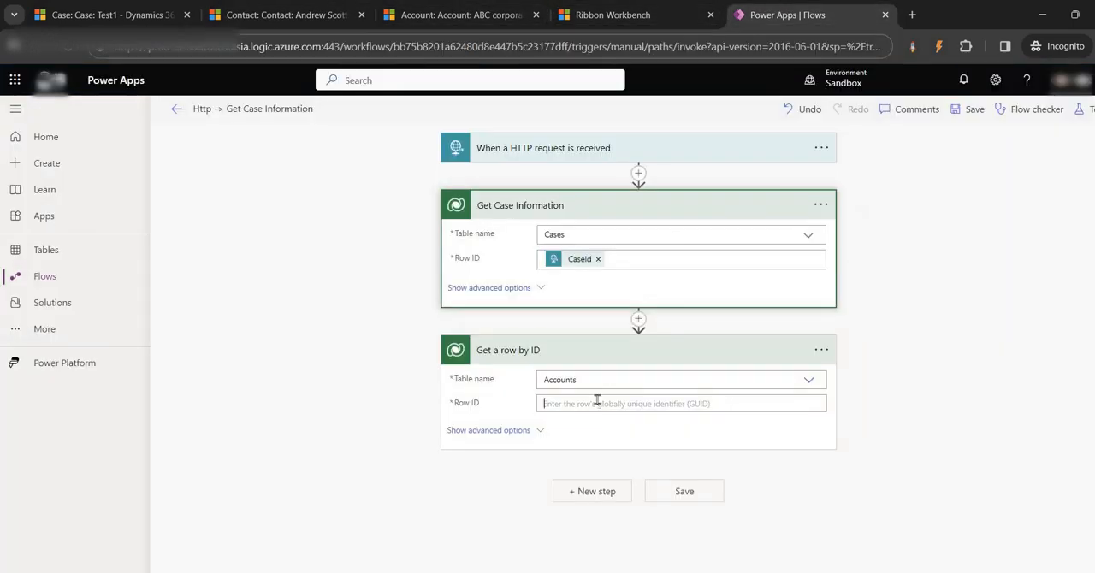
pyautogui.click(596, 403)
pyautogui.click(918, 503)
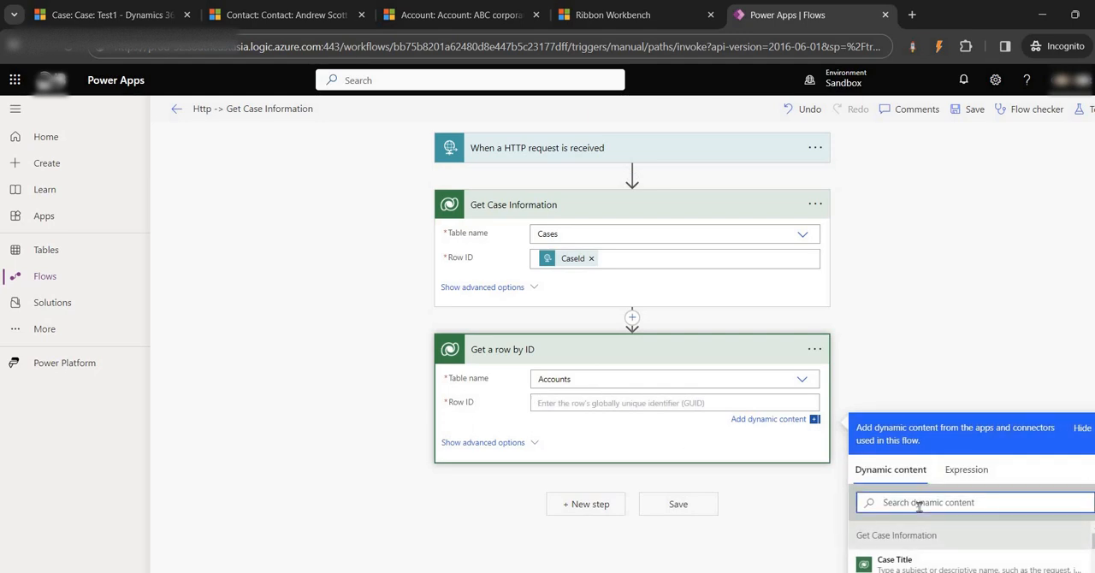
pyautogui.write('account')
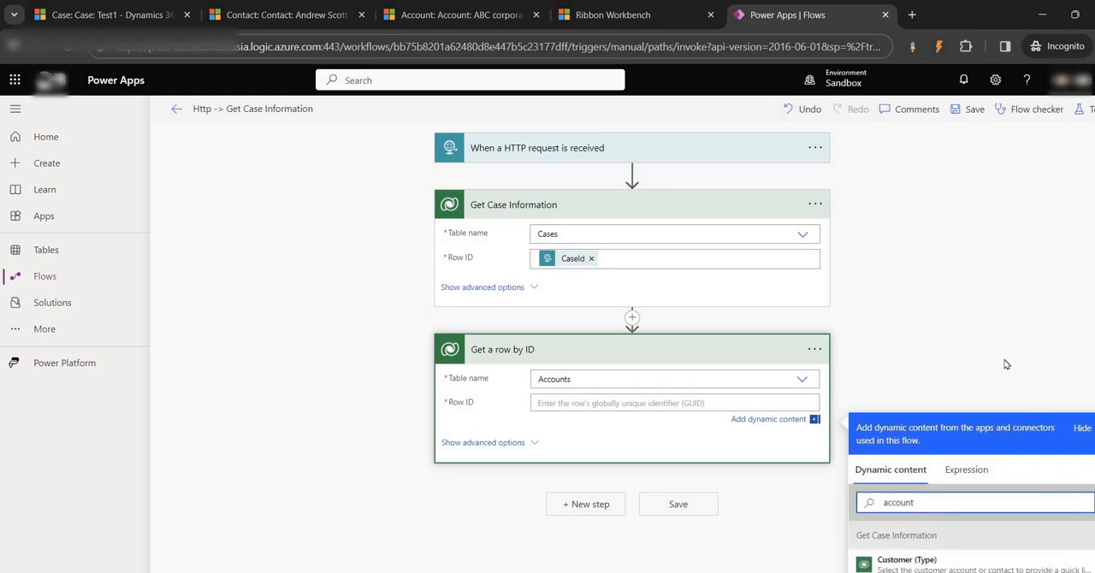
pyautogui.scroll(-2, 915, 505)
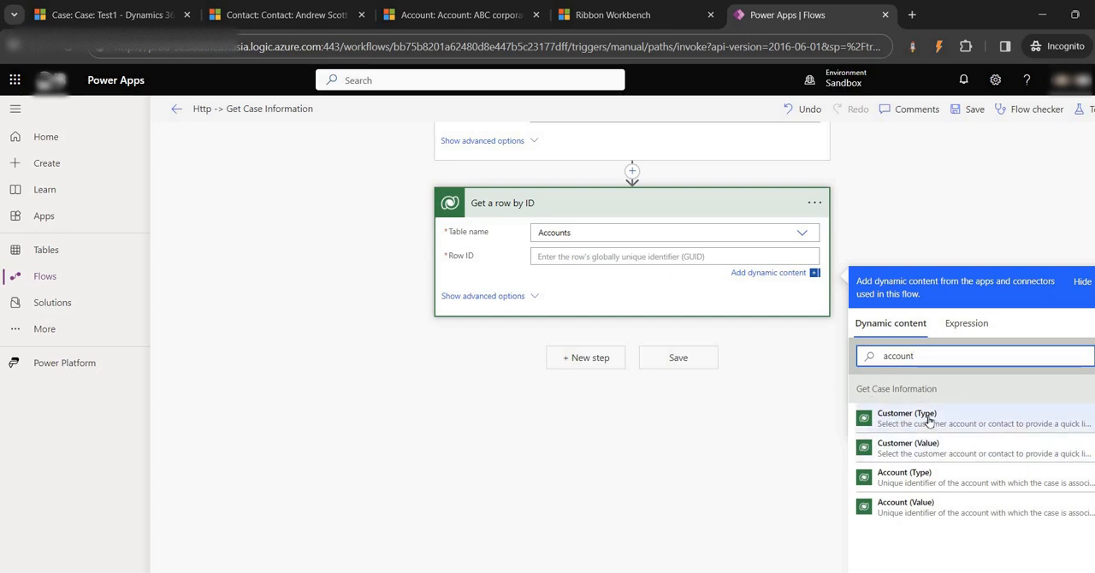
pyautogui.click(907, 514)
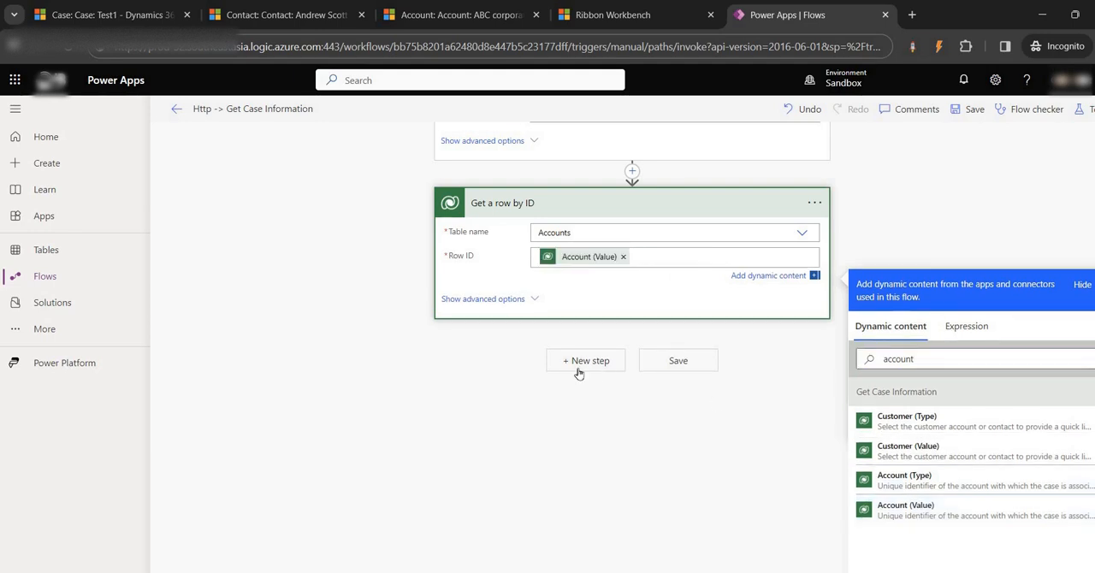
# - Rename the Accounts Get a row by ID action to "Get a Customer(Account) Info"
pyautogui.scroll(2, 539, 370)
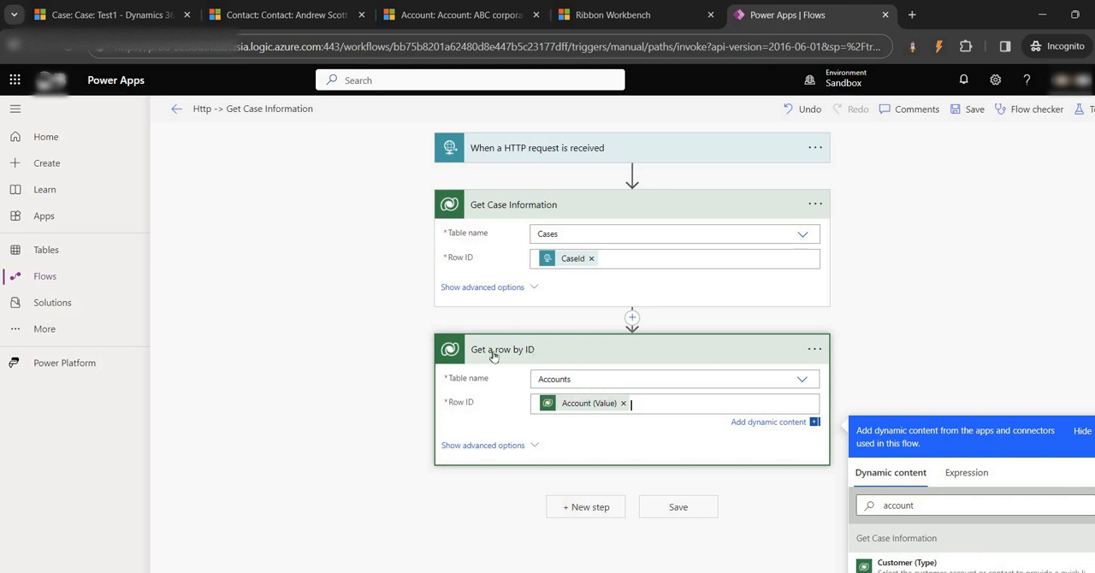
pyautogui.click(814, 349)
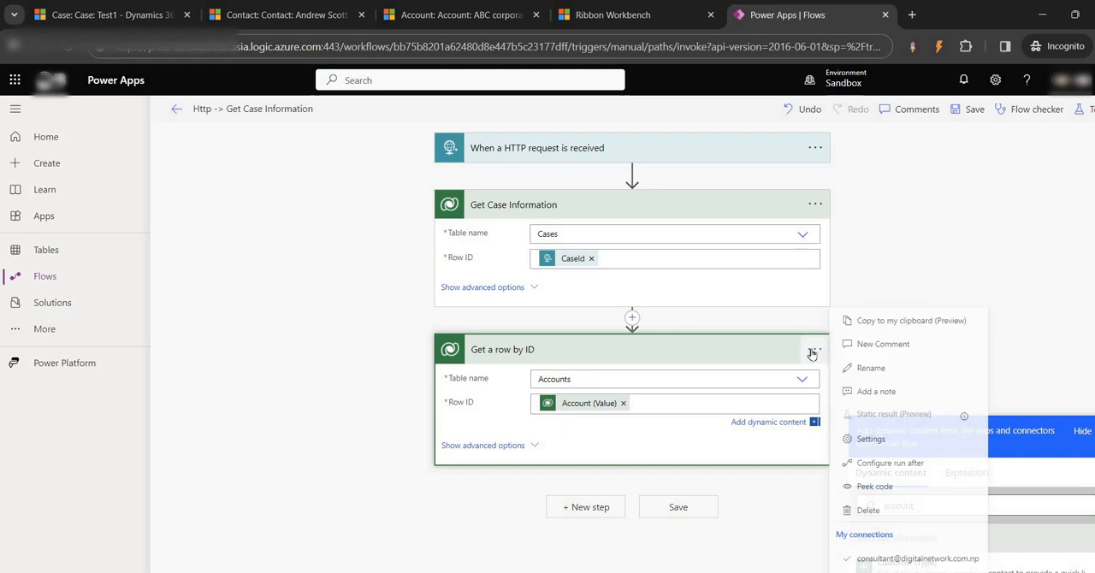
pyautogui.click(879, 368)
pyautogui.click(581, 350)
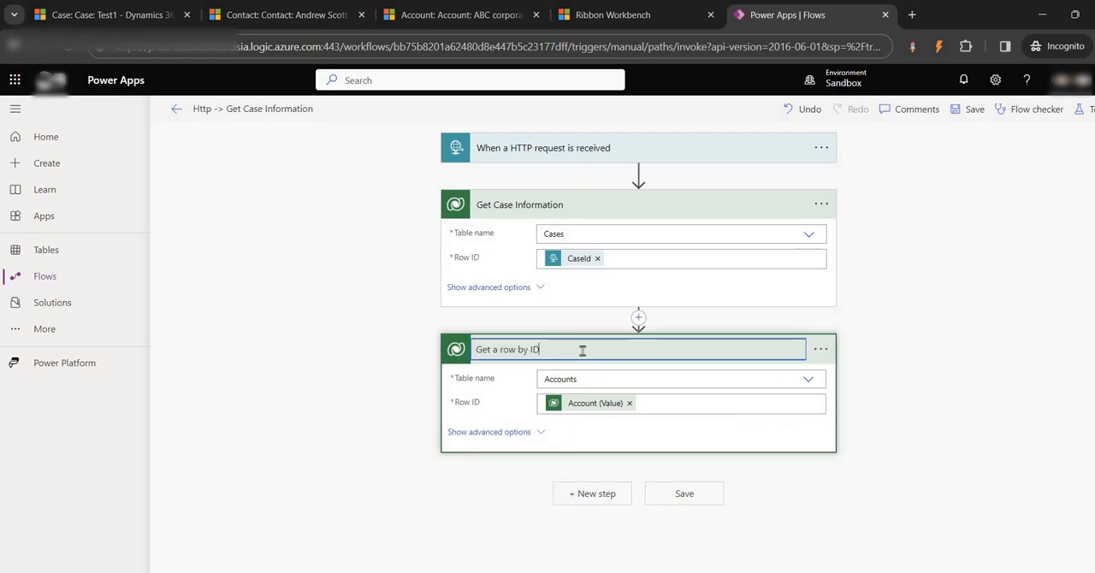
pyautogui.write('Customer(Account')
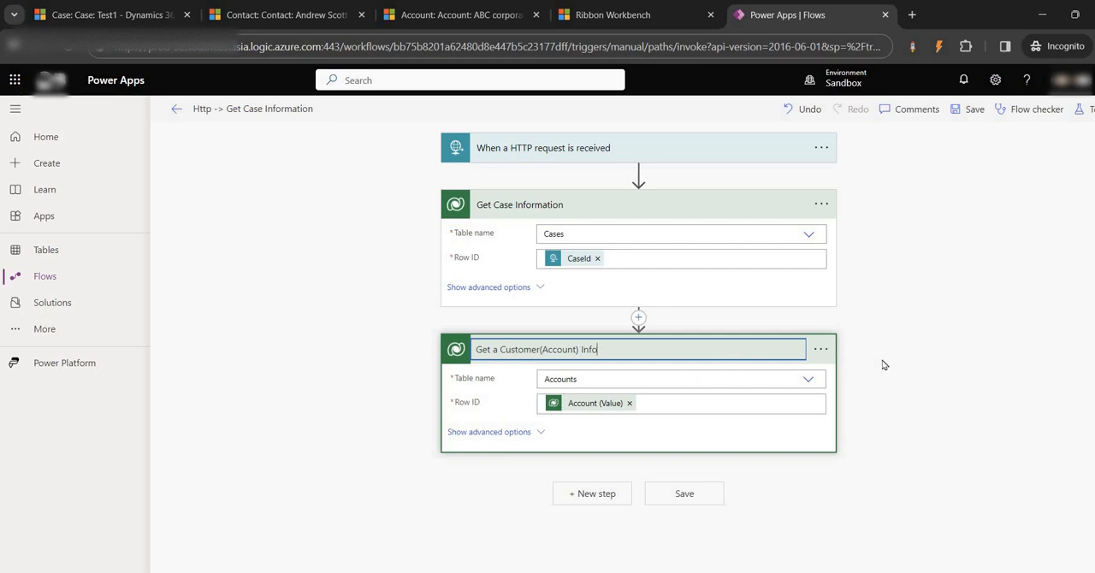
pyautogui.click(855, 349)
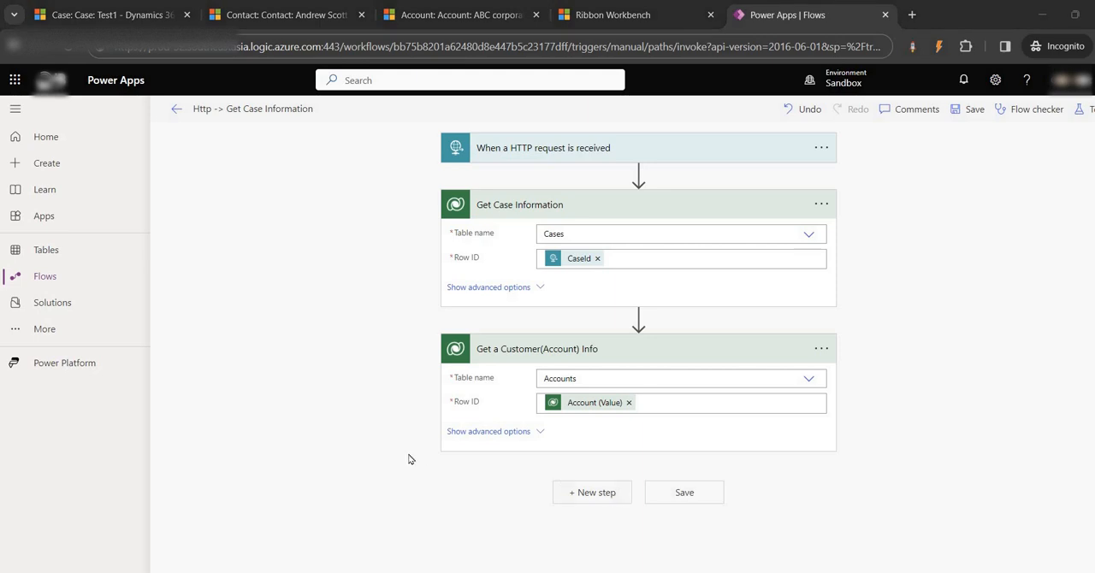
# - Add a Populate a Microsoft Word template action from the Word Online (Business) connector at the end of the flow
pyautogui.click(614, 499)
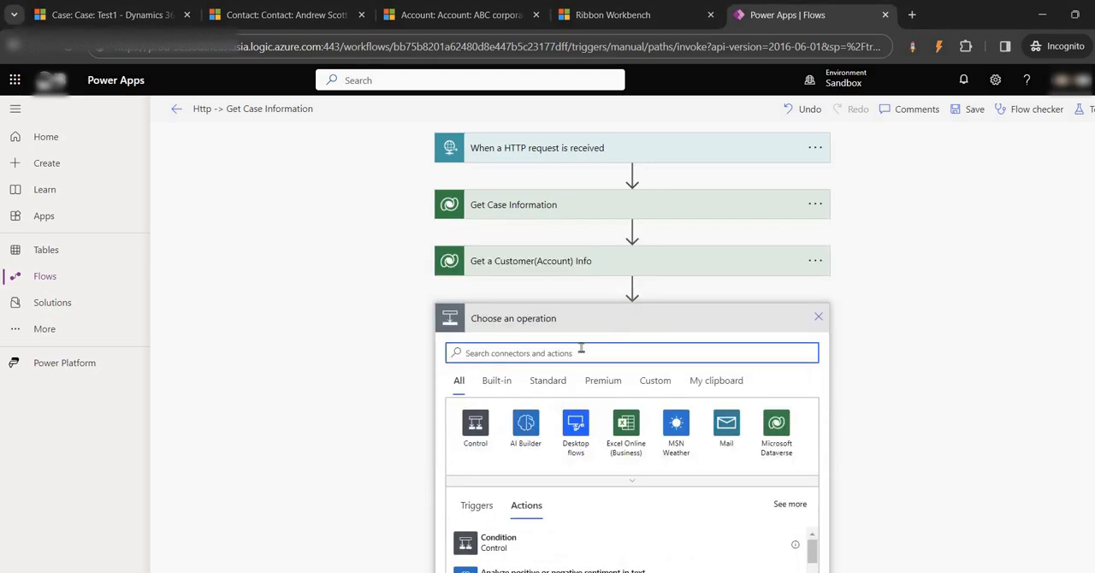
pyautogui.write('word')
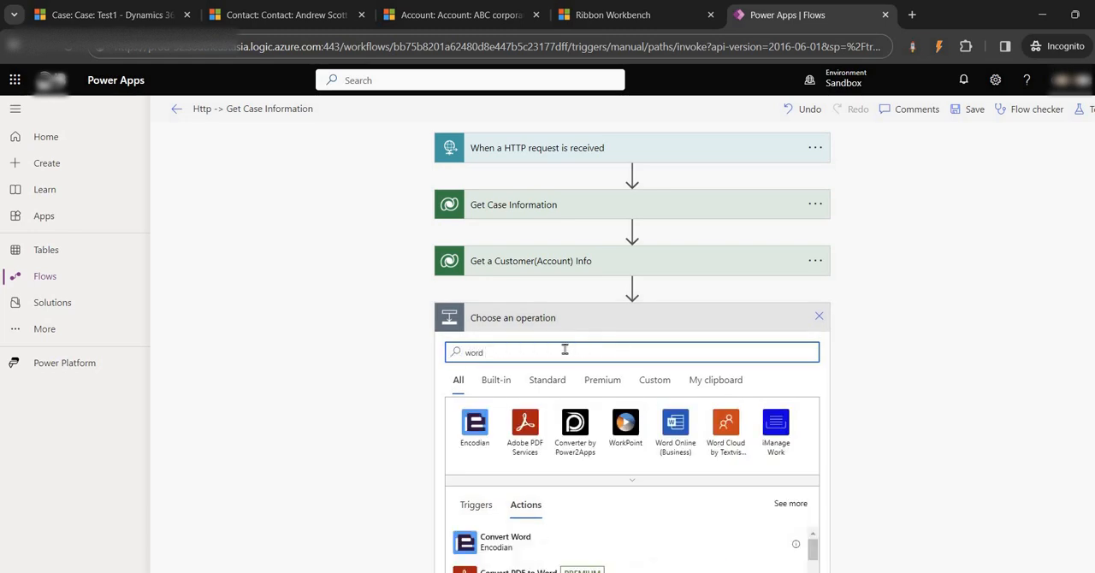
pyautogui.click(675, 422)
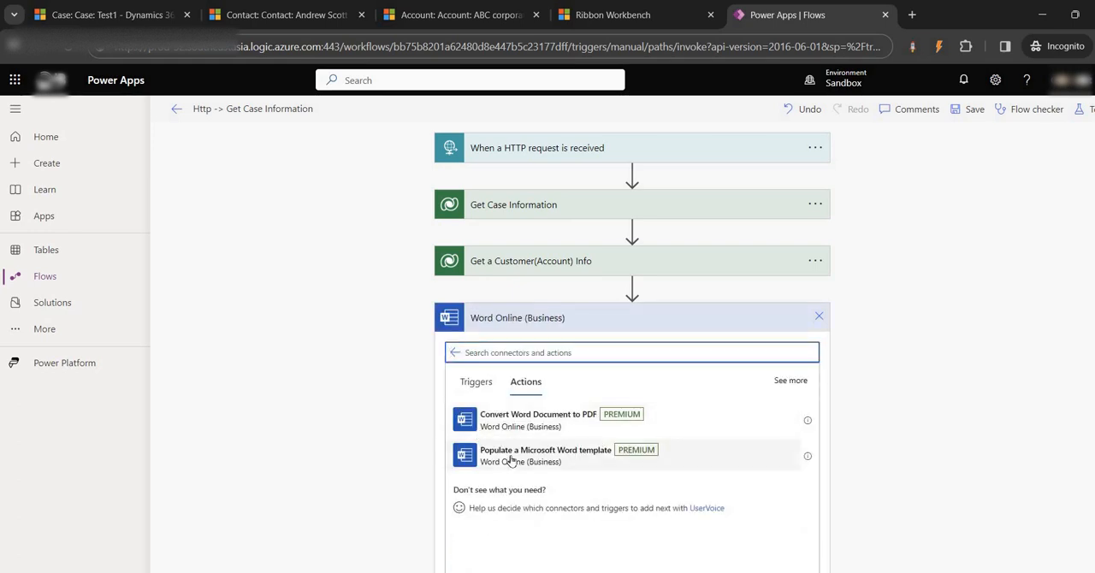
pyautogui.click(508, 458)
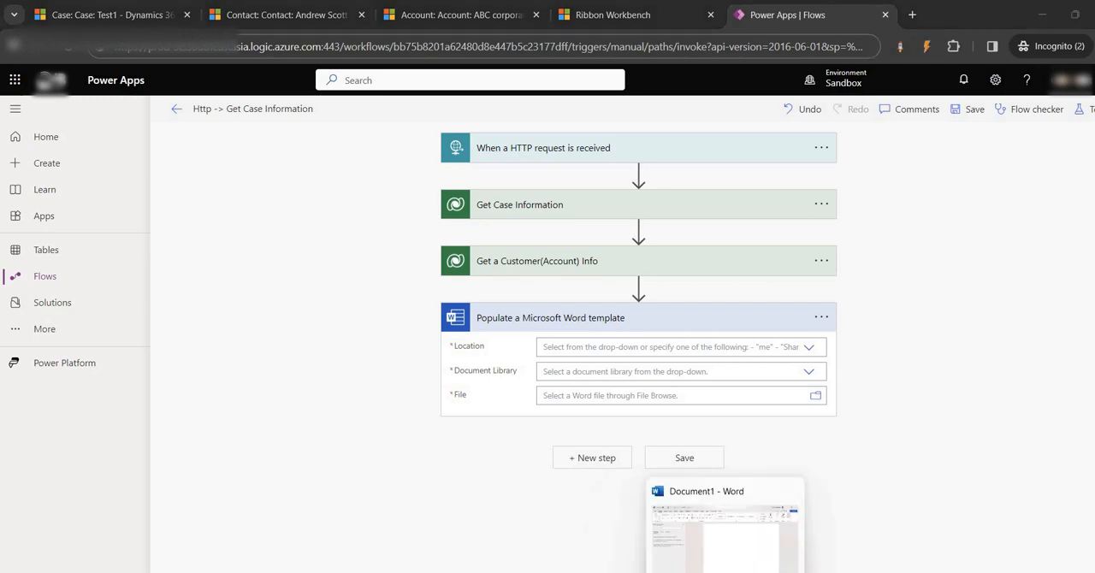
# - Switch to Word and bring up the blank document Document1
pyautogui.click(726, 571)
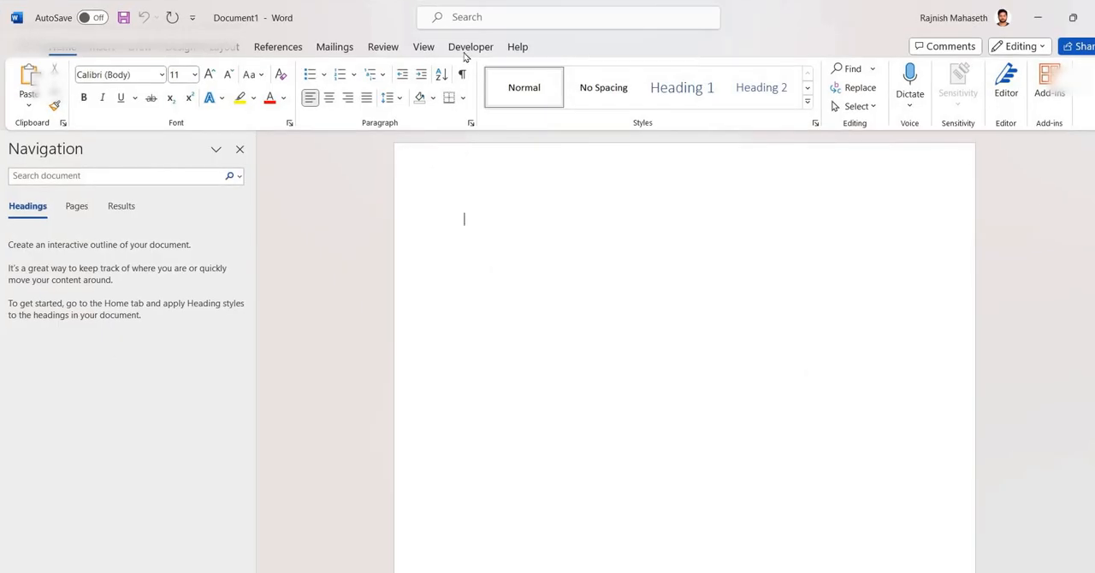
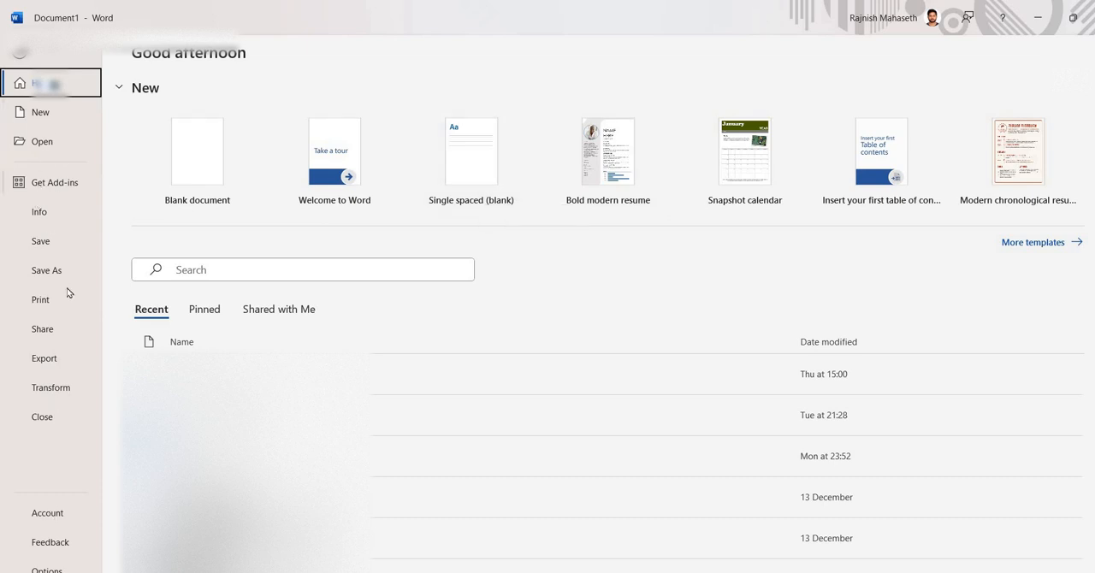
# - Make sure the Developer tab is enabled under Customize Ribbon in the Word options and apply them
pyautogui.click(54, 567)
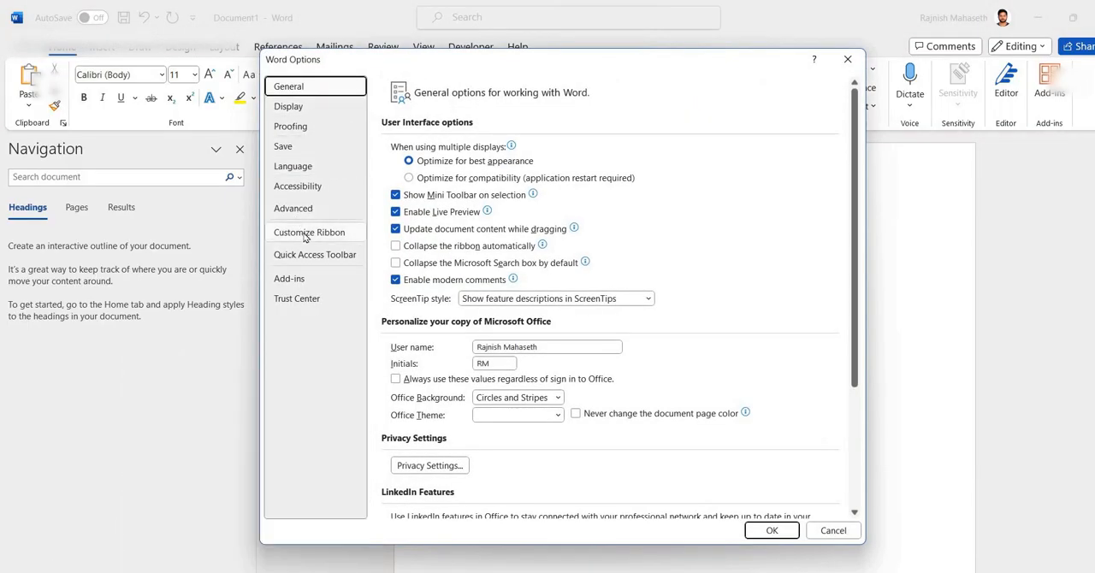
pyautogui.click(305, 236)
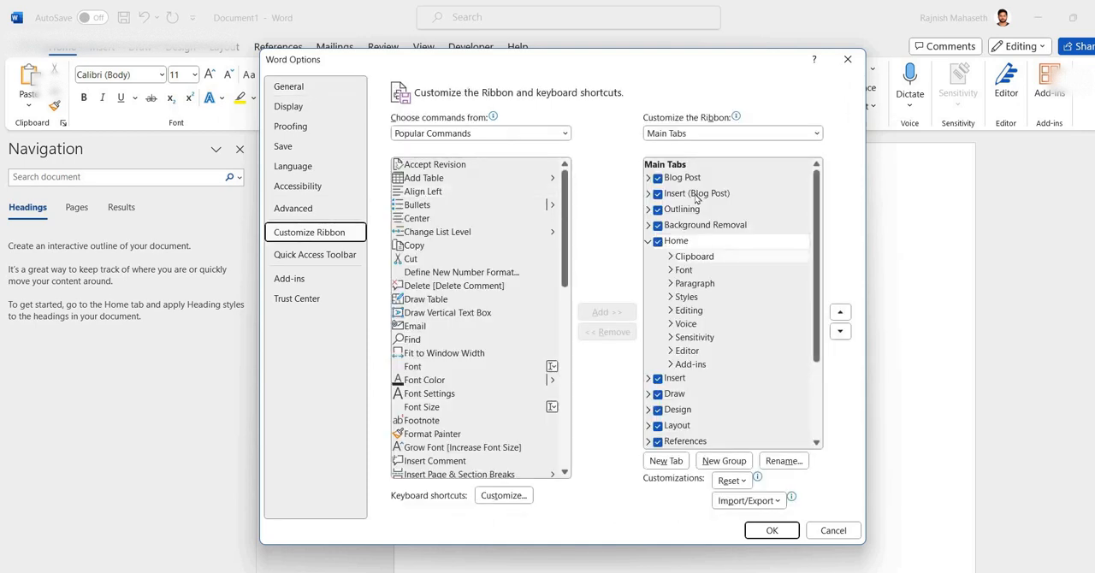
pyautogui.scroll(-3, 706, 264)
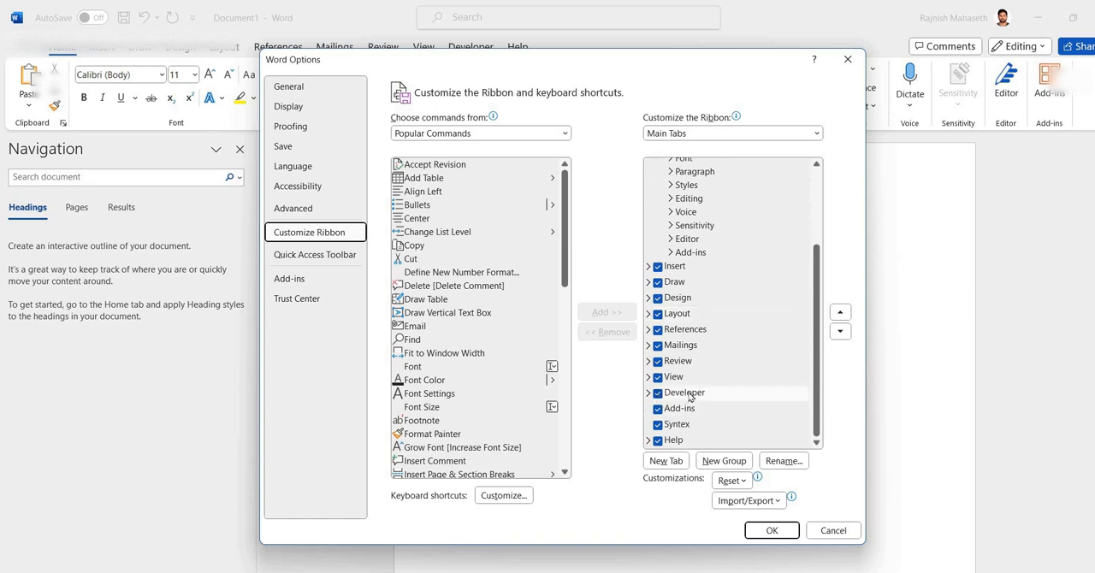
pyautogui.click(657, 394)
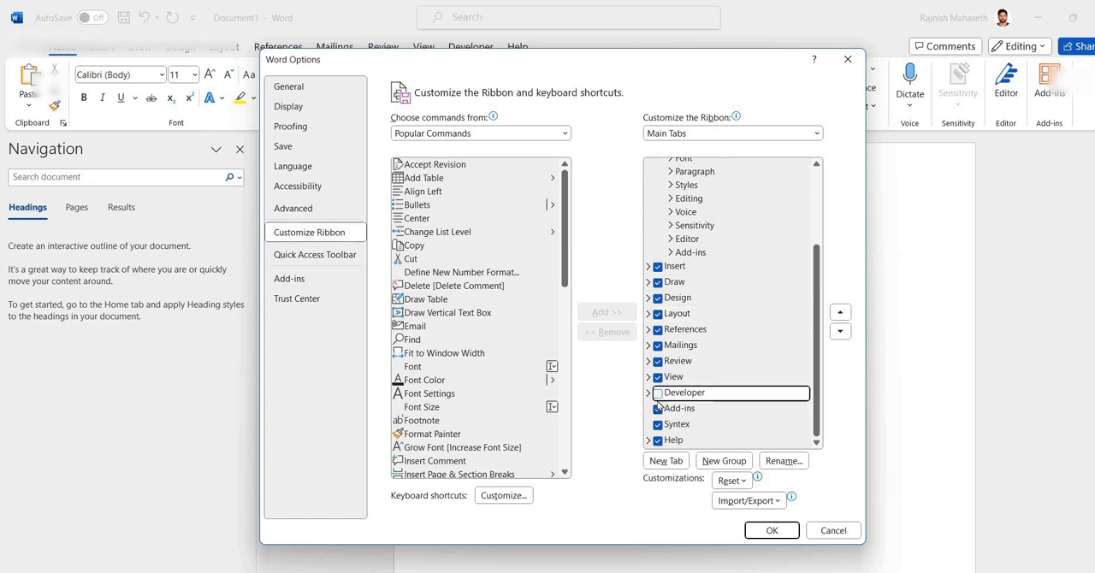
pyautogui.click(656, 394)
pyautogui.click(765, 530)
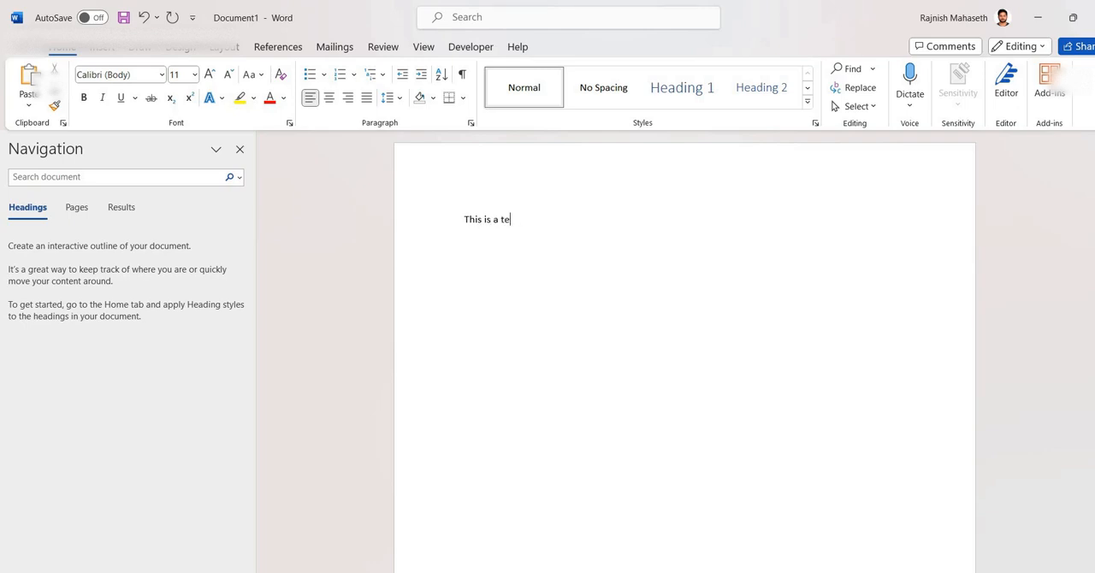
# - Write "This is a test for populating Case record" as the first line of the document
pyautogui.write('t for populating Case record')
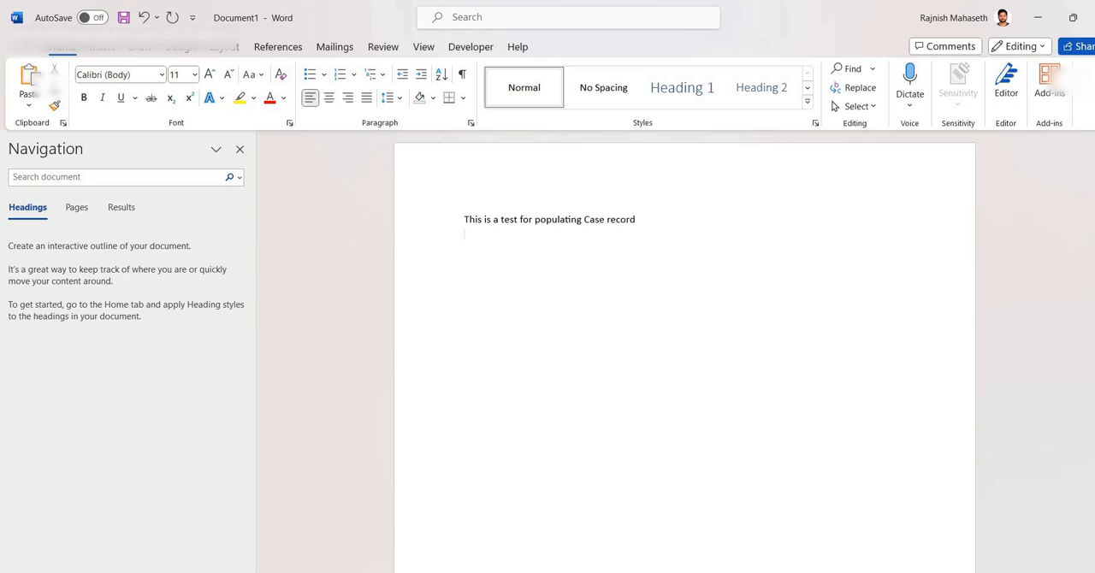
pyautogui.hotkey('ctrl', 's')
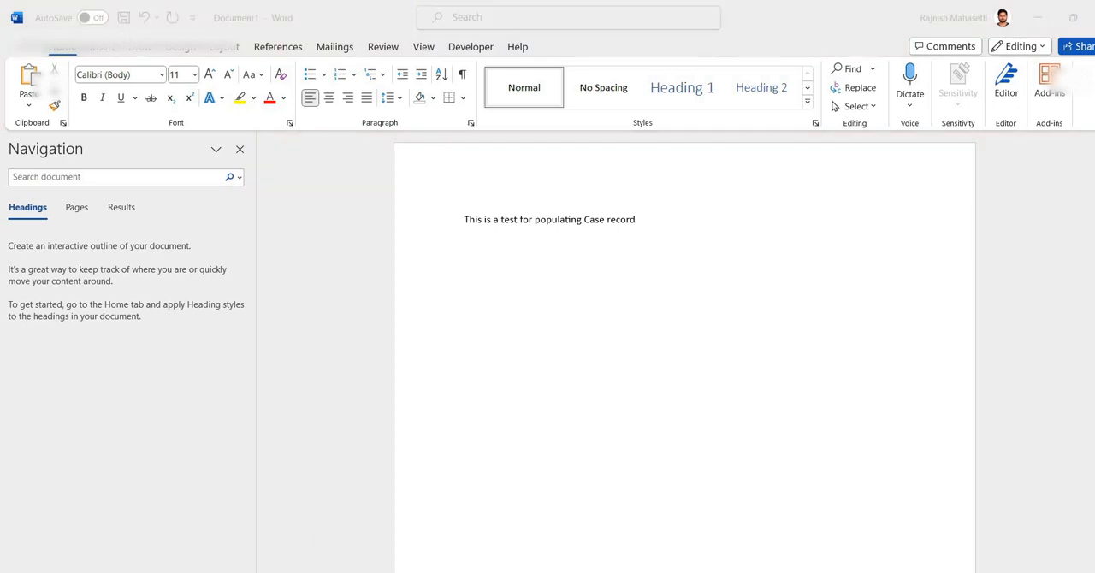
# - Switch to the Test1 case in Dynamics 365 in Chrome, show the form's logical names with Level up, and select the Case Title logical name
pyautogui.moveTo(563, 571)
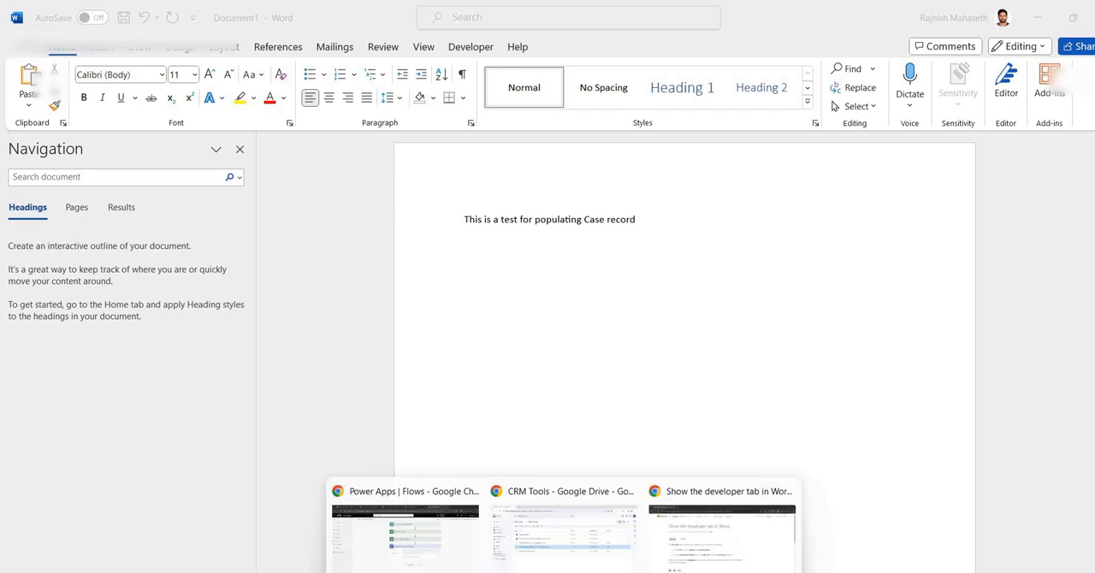
pyautogui.click(404, 530)
pyautogui.click(128, 15)
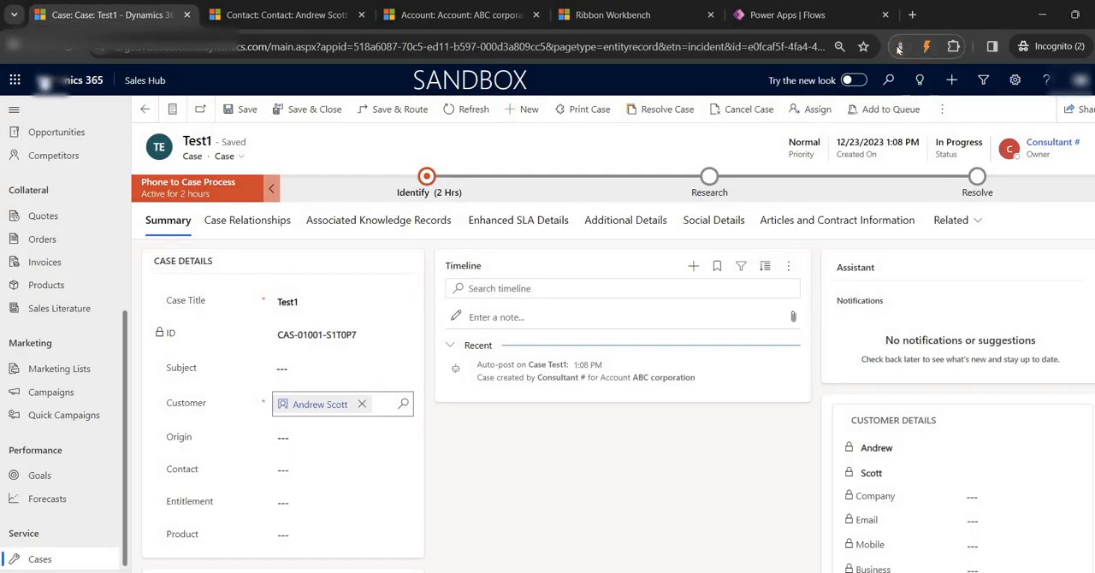
pyautogui.click(899, 47)
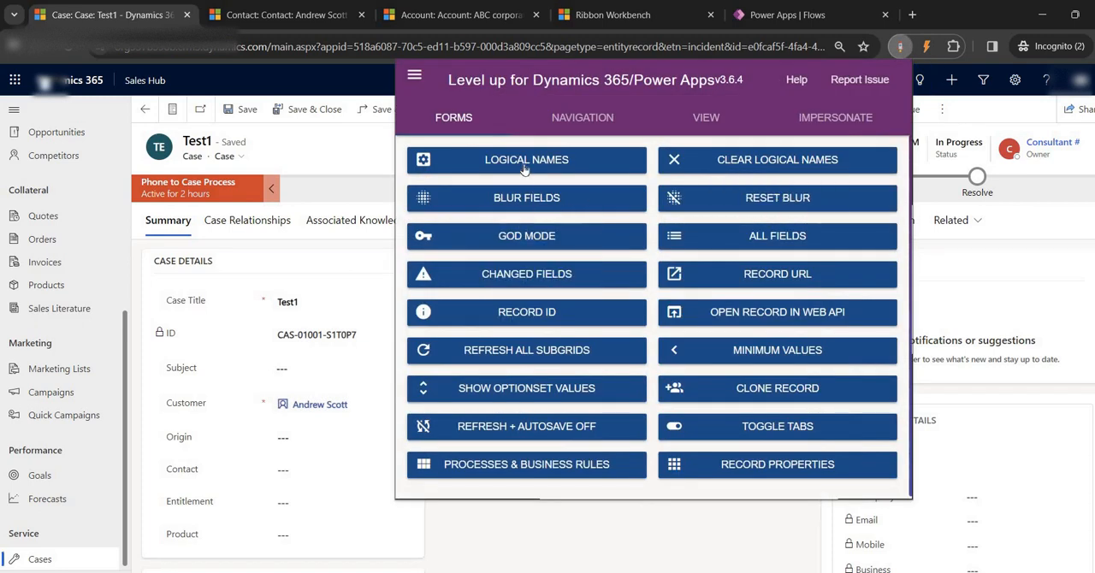
pyautogui.click(524, 160)
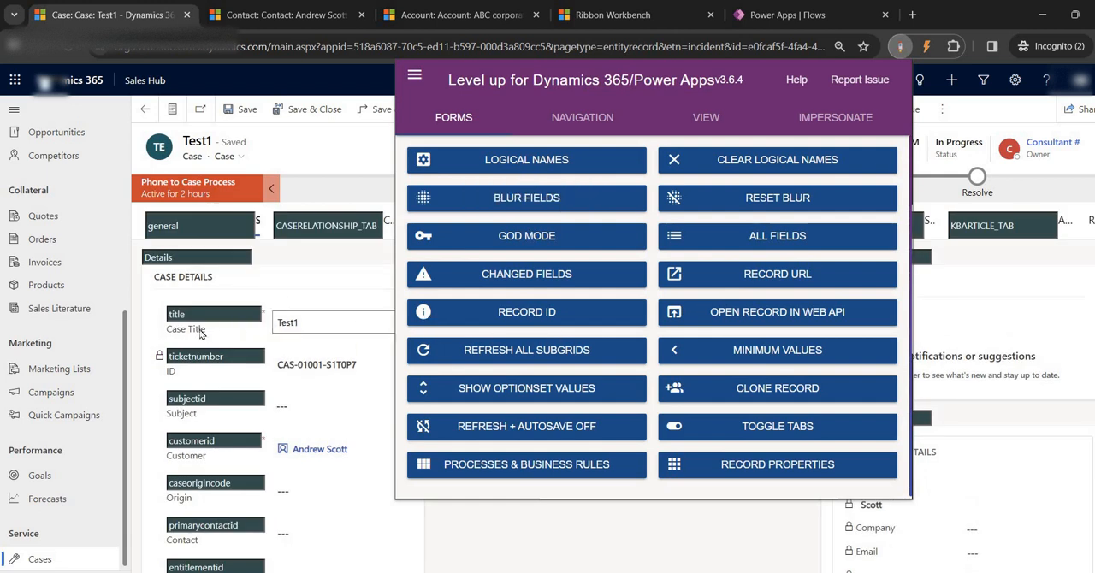
pyautogui.click(167, 315)
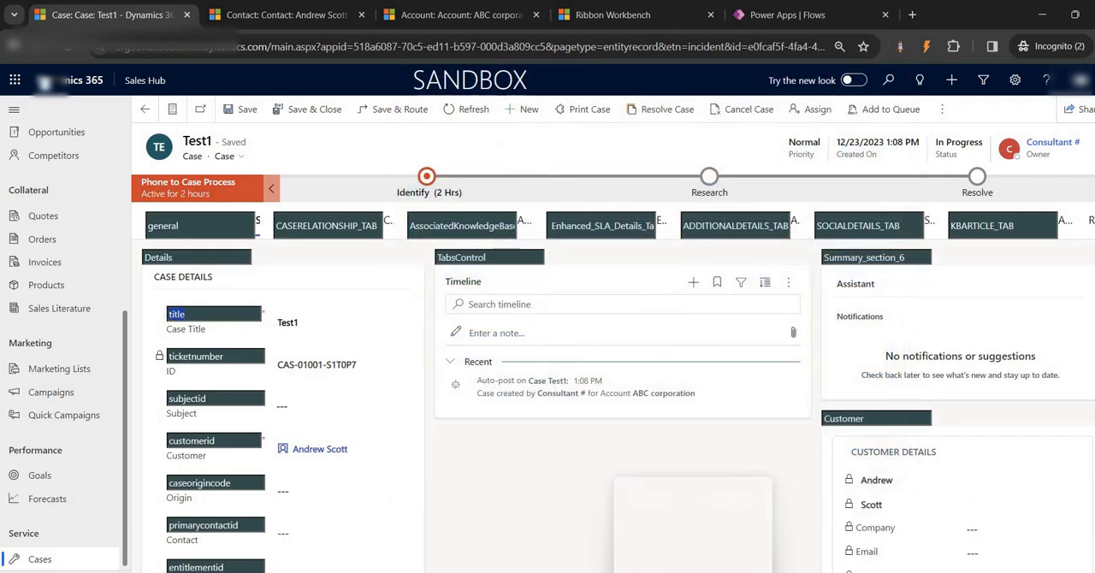
# - Switch back to Word and add the labels Title, Name- and Email- on separate lines below the first line
pyautogui.click(647, 526)
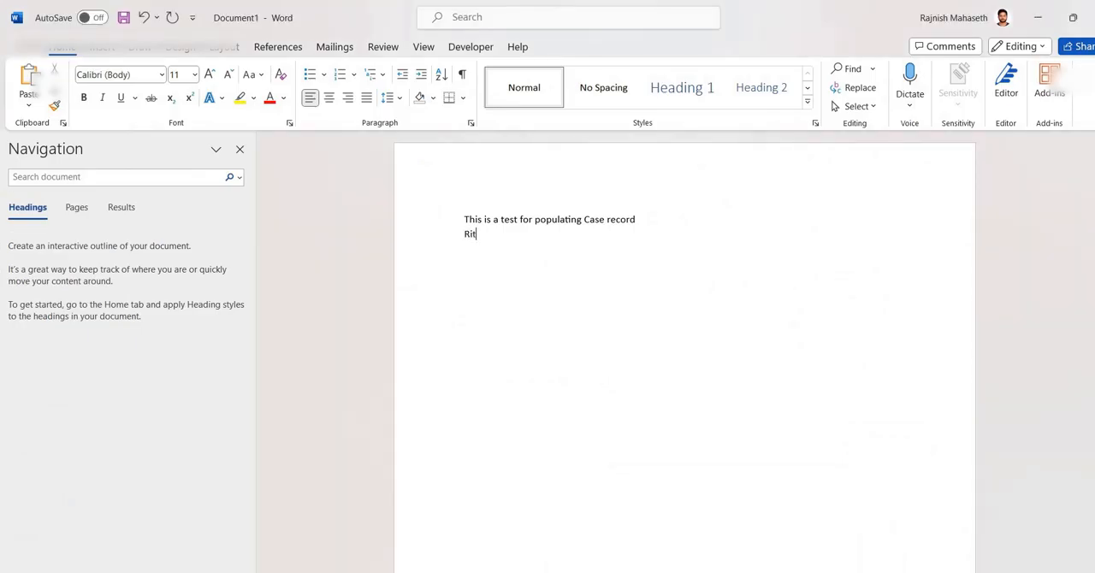
pyautogui.press('BackSpace')
pyautogui.press('BackSpace')
pyautogui.write('Title')
pyautogui.press('Return')
pyautogui.write('EMail-')
# - Switch to the Test1 case in Chrome and replace its Customer with the account ABC corporation
pyautogui.moveTo(562, 571)
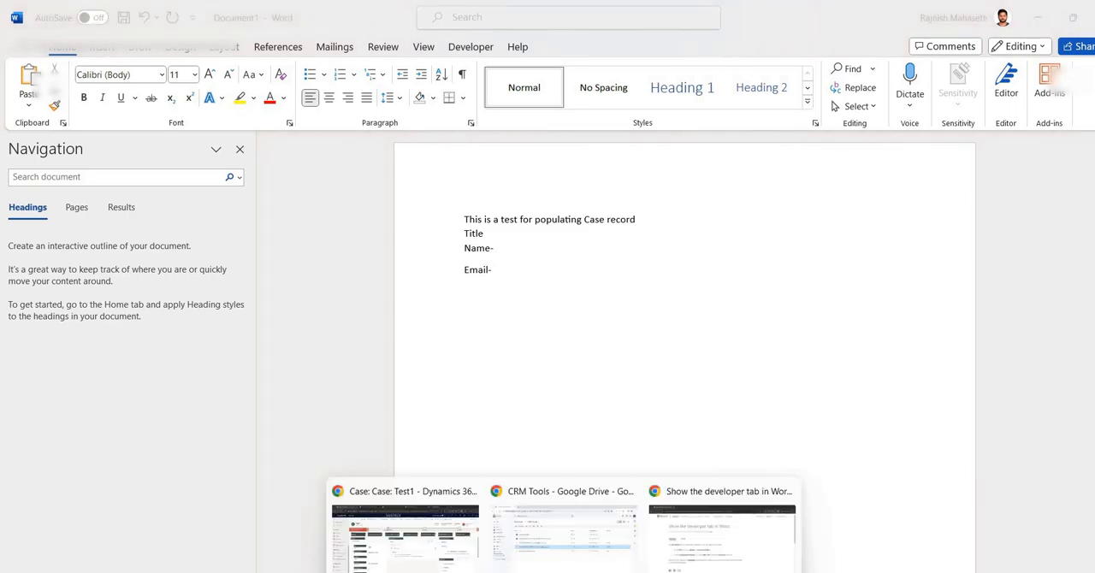
pyautogui.click(435, 557)
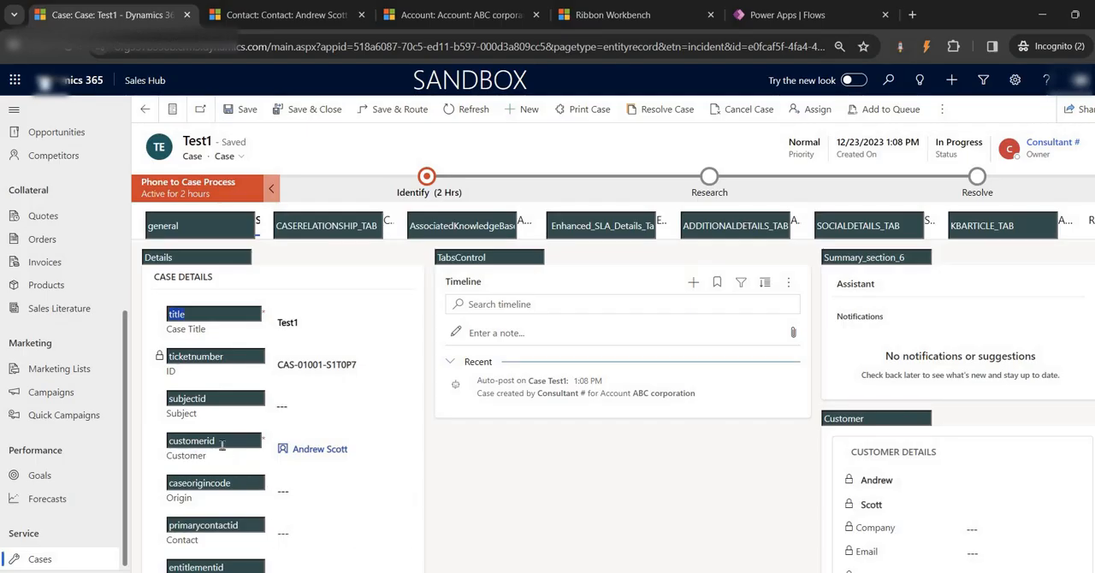
pyautogui.moveTo(221, 445); pyautogui.dragTo(171, 442)
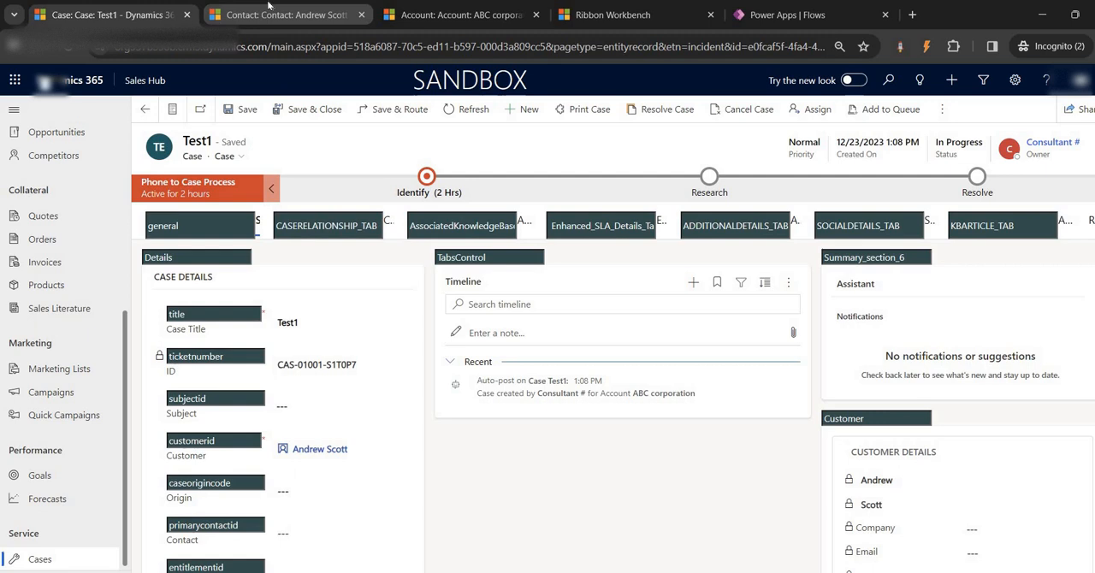
pyautogui.click(361, 449)
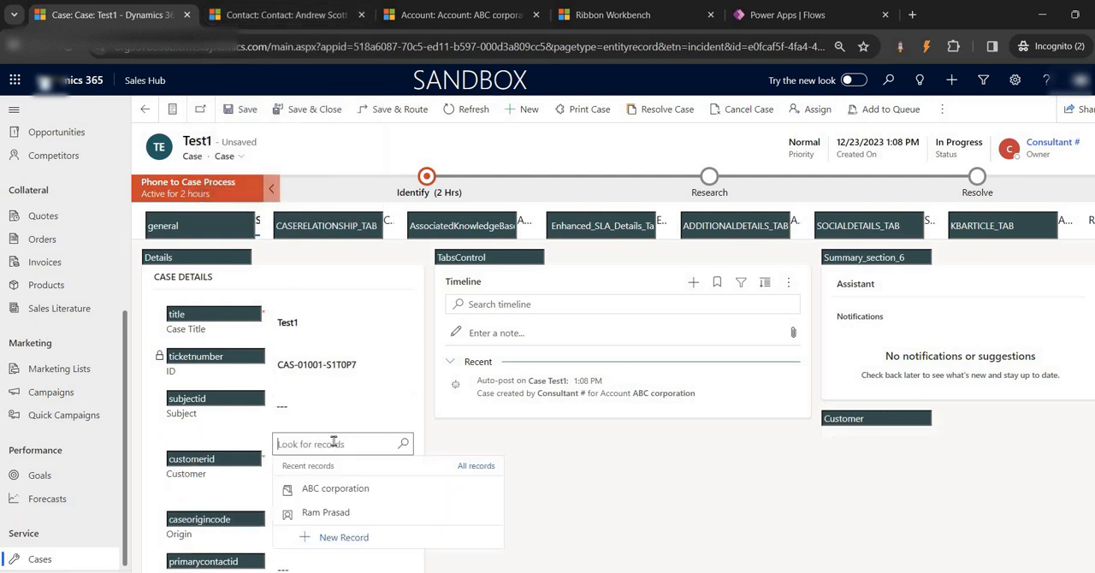
pyautogui.click(333, 443)
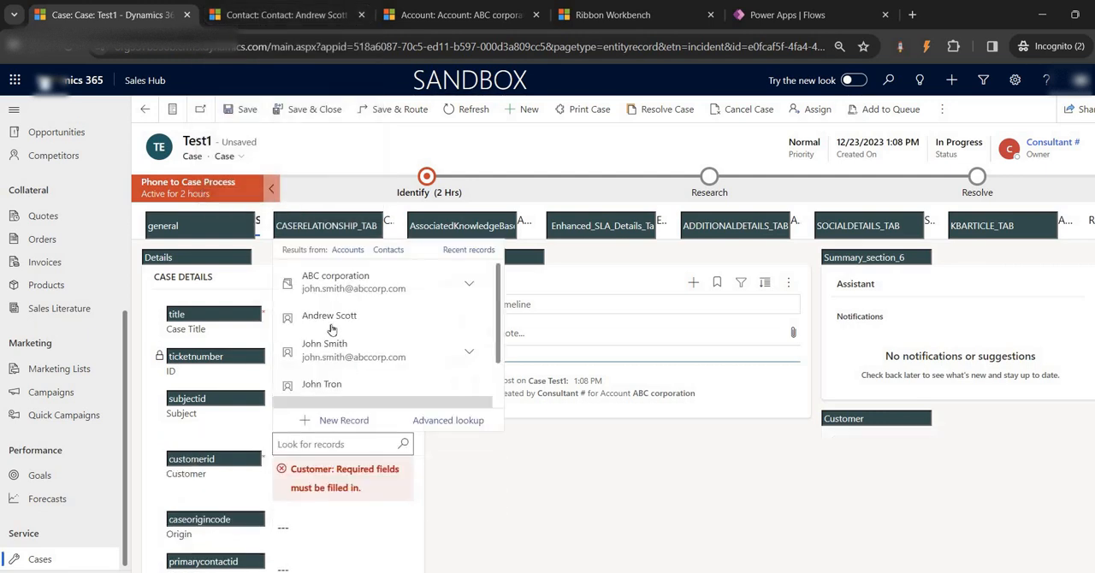
pyautogui.click(349, 257)
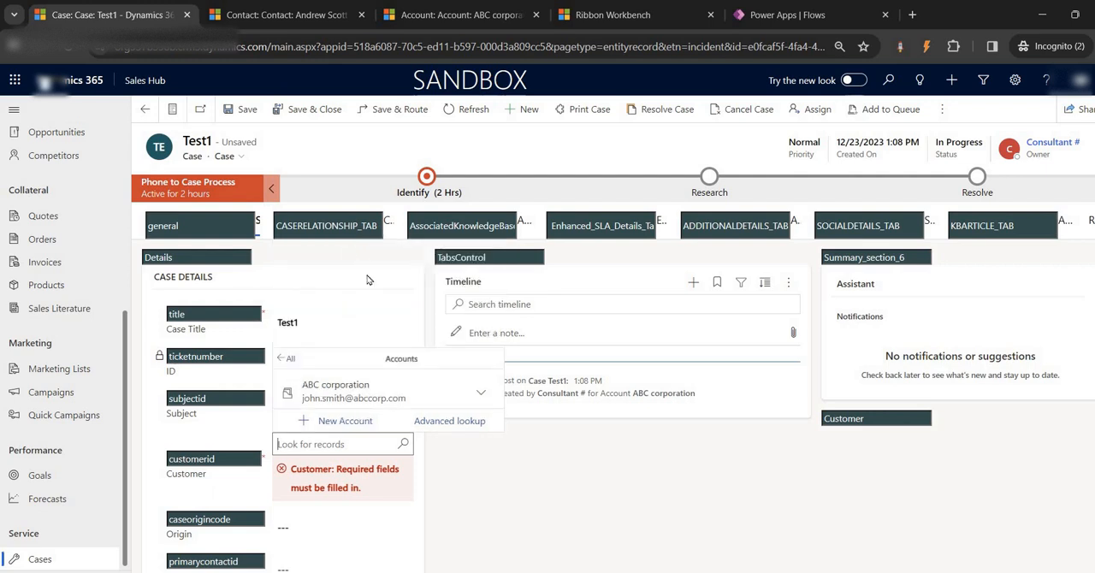
pyautogui.click(338, 390)
# - Open the ABC corporation account in its own tab to examine its address fields, and return to the case's title logical name
pyautogui.keyDown('ctrl'); pyautogui.click(318, 454); pyautogui.keyUp('ctrl')
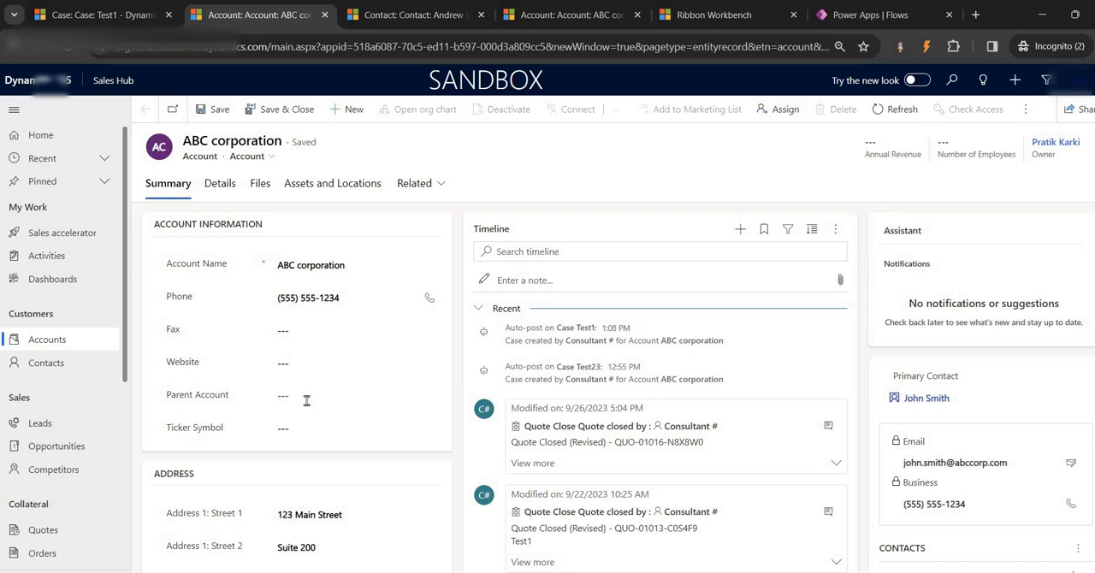
pyautogui.scroll(-3, 316, 419)
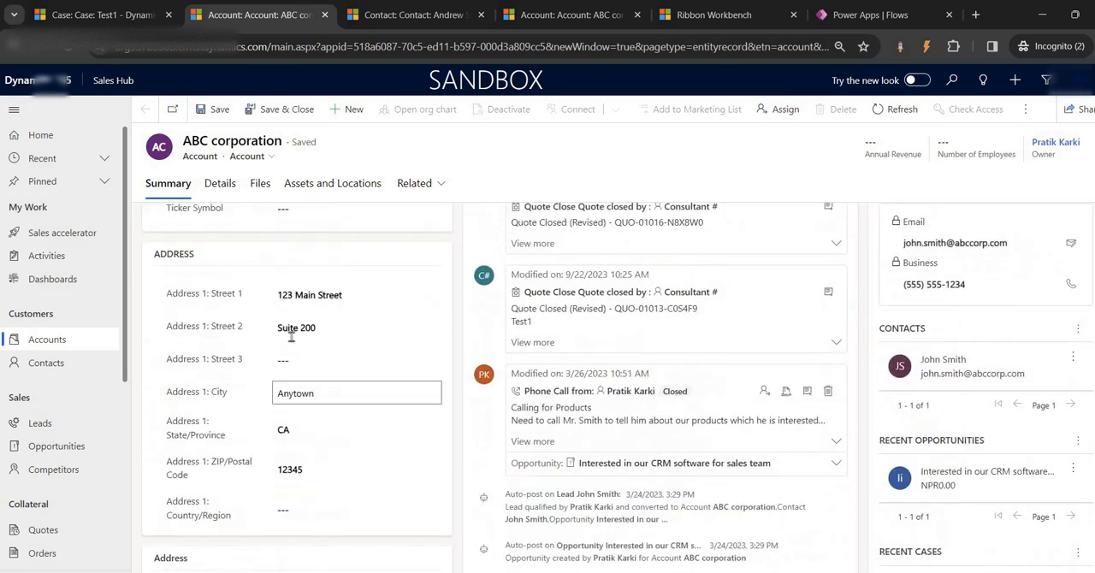
pyautogui.click(900, 46)
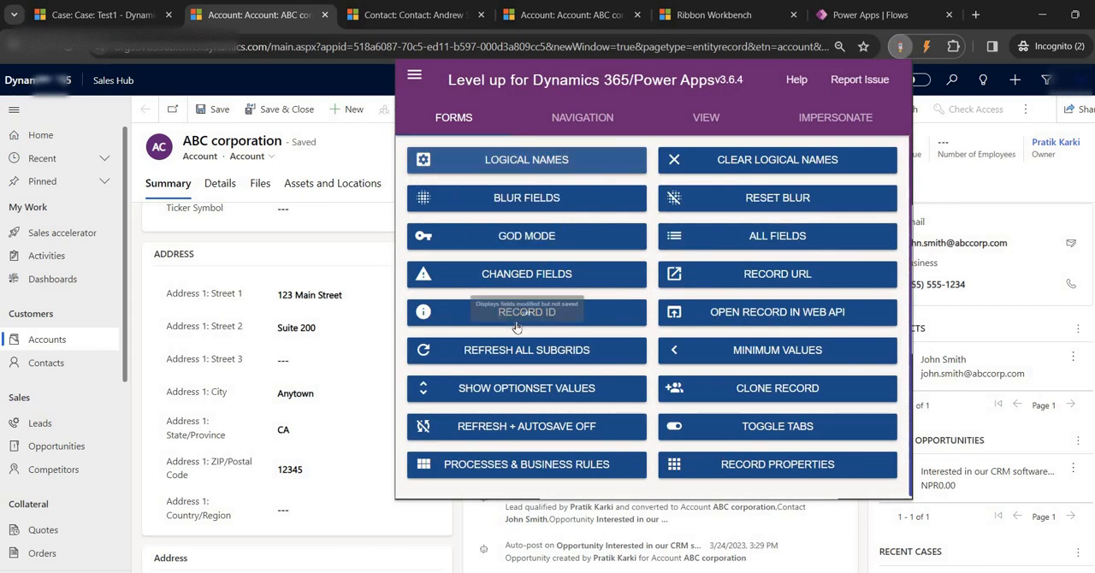
pyautogui.click(125, 19)
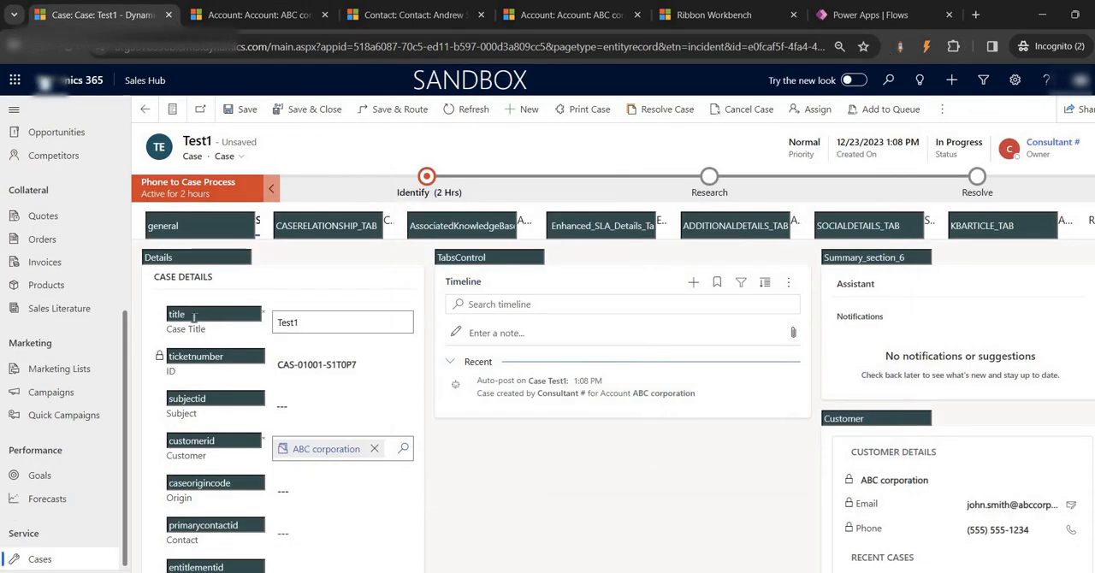
pyautogui.moveTo(193, 314); pyautogui.dragTo(163, 317)
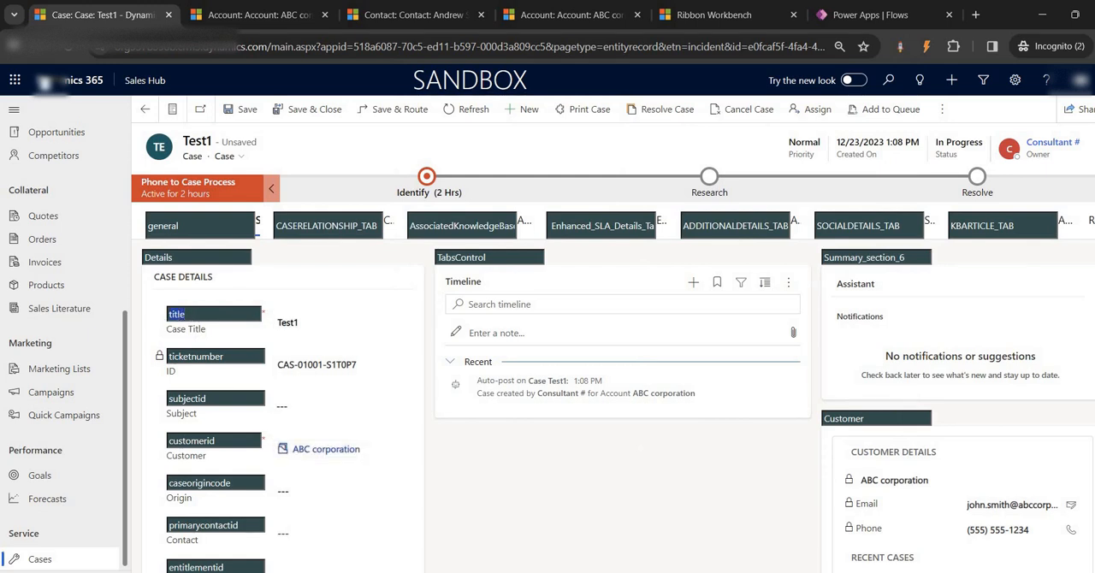
# - Switch to Word, complete the label as "Title-" and insert a plain text content control after it
pyautogui.moveTo(726, 572)
pyautogui.click(670, 562)
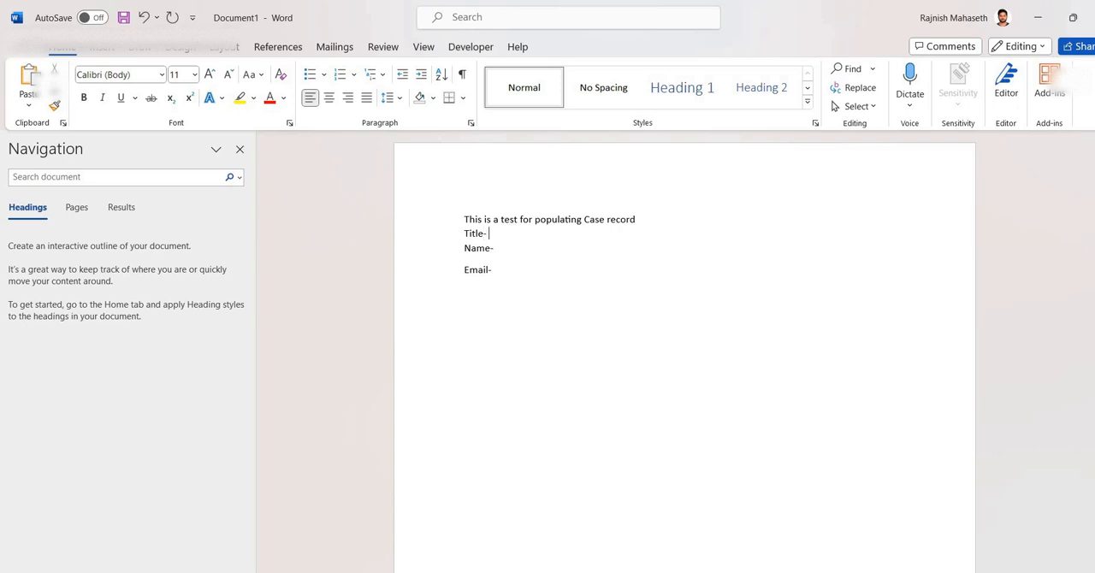
pyautogui.moveTo(462, 228); pyautogui.dragTo(506, 262)
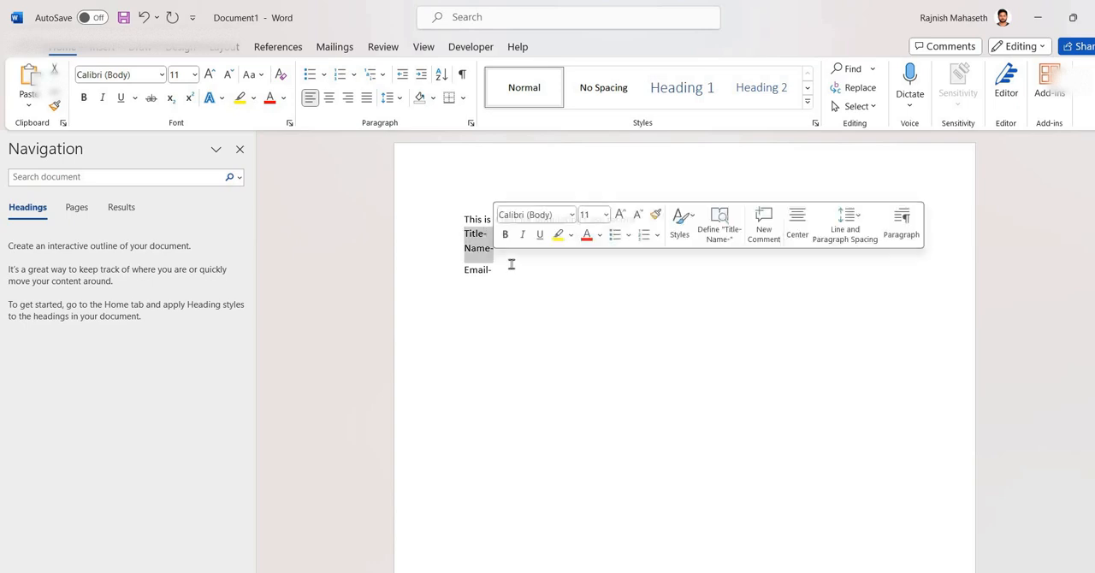
pyautogui.click(511, 264)
pyautogui.click(472, 47)
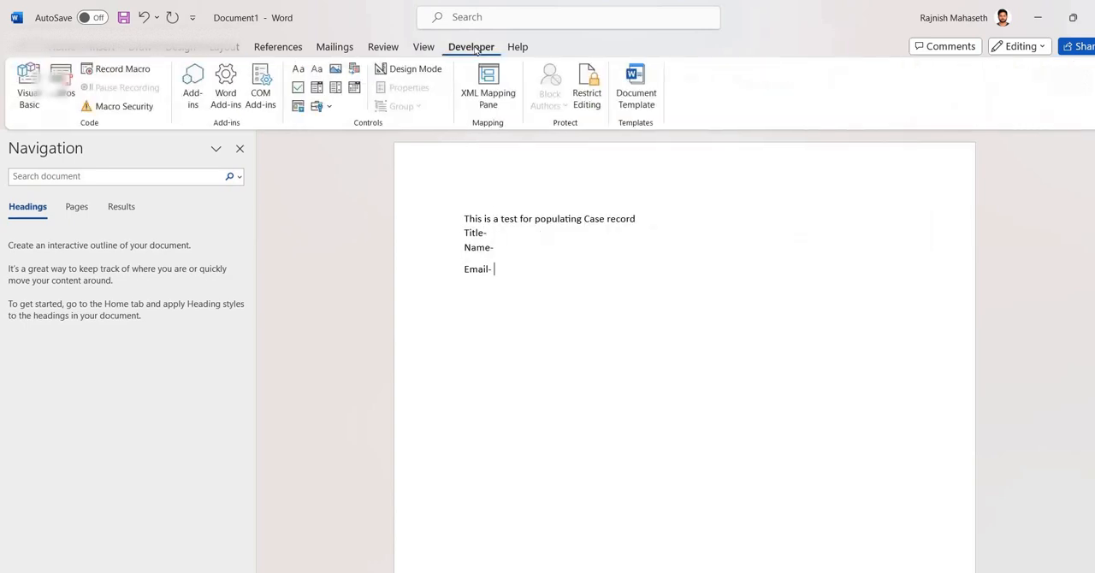
pyautogui.click(504, 232)
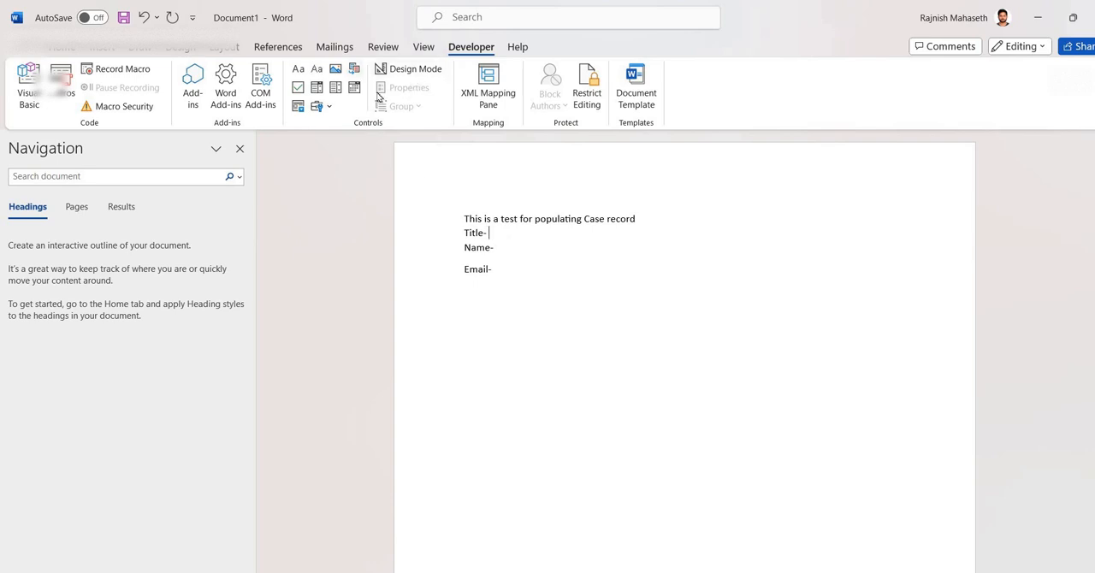
pyautogui.click(318, 69)
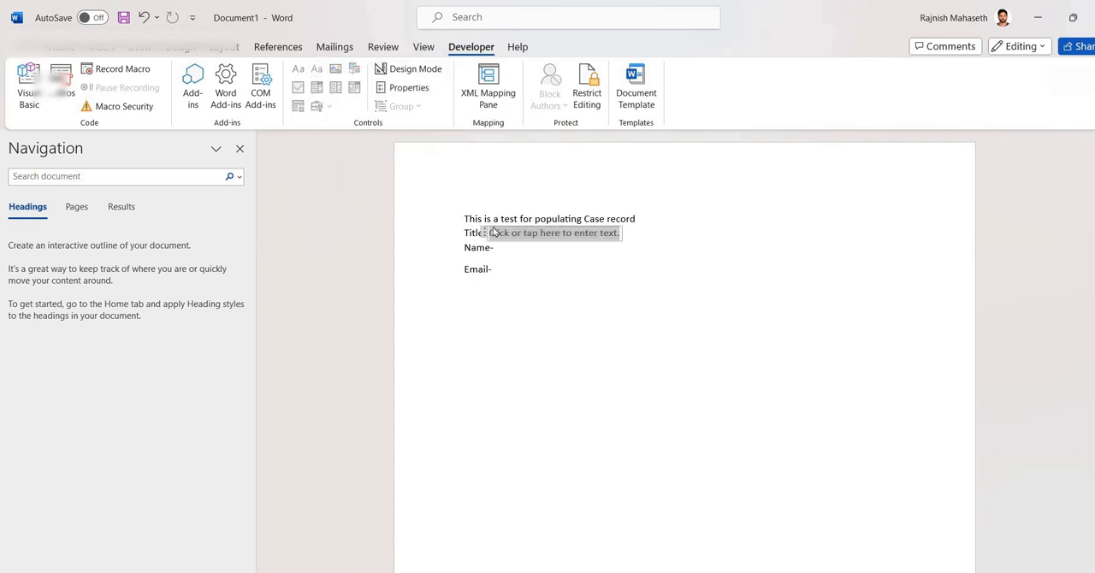
pyautogui.click(542, 266)
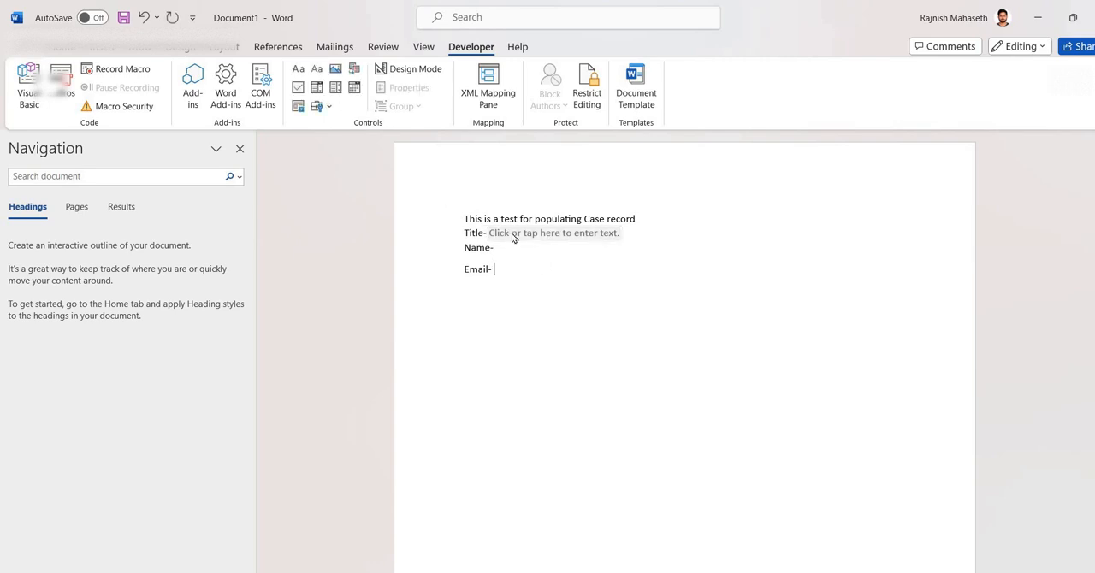
# - Set the content control's title to Title and its tag to title
pyautogui.click(513, 238)
pyautogui.click(407, 88)
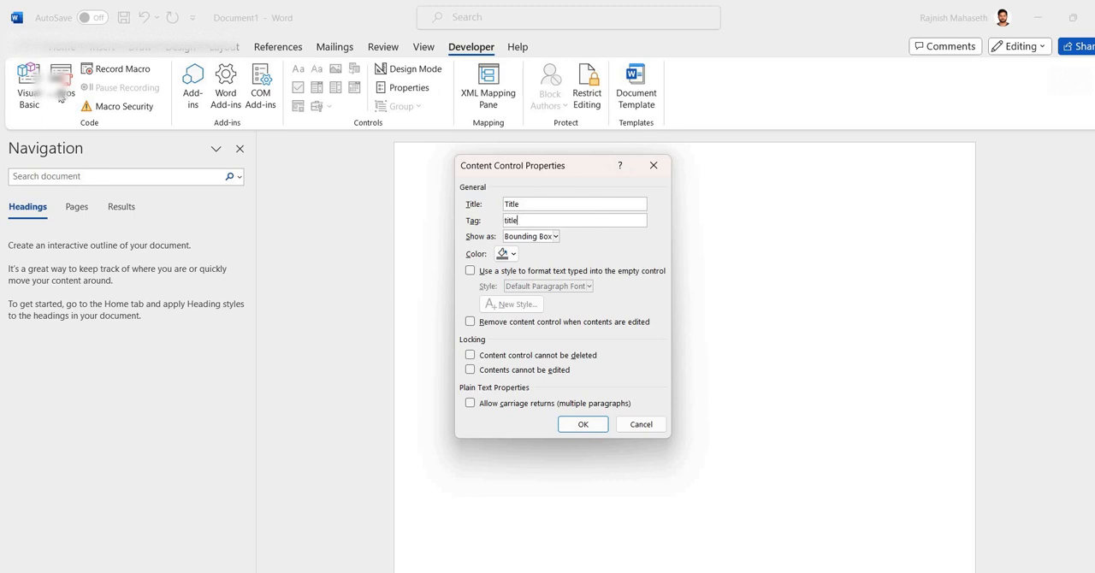
pyautogui.click(596, 430)
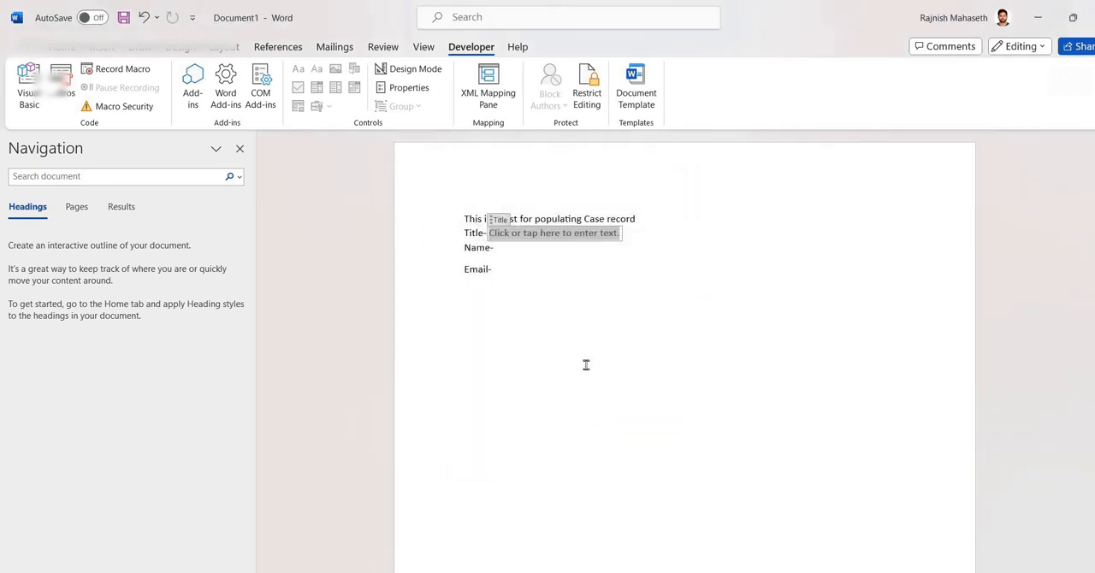
# - Turn on Design Mode and replace the Title control's placeholder text with "Case Title"
pyautogui.click(526, 235)
pyautogui.click(405, 70)
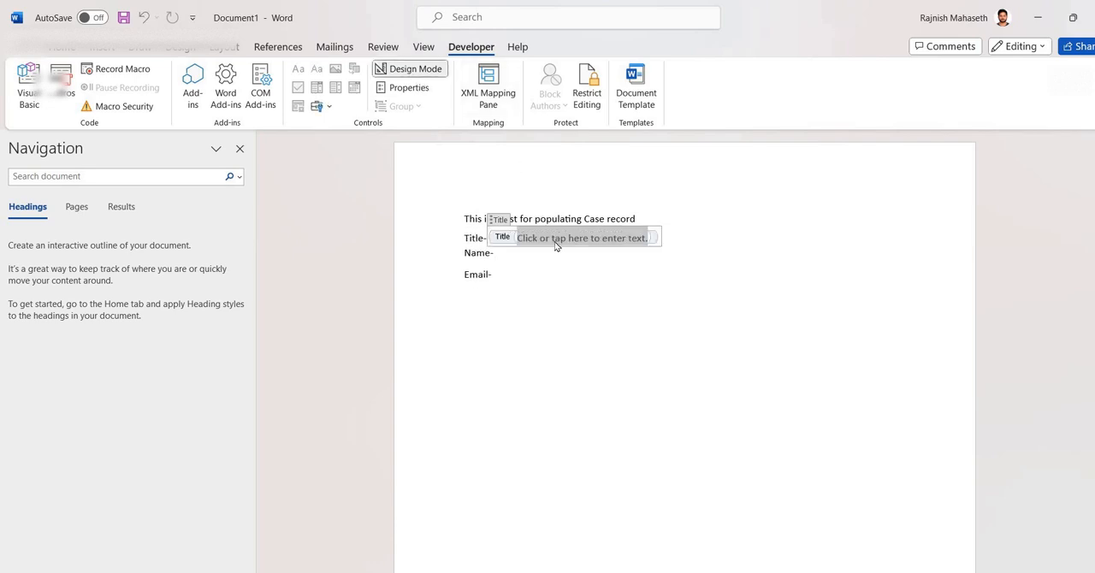
pyautogui.moveTo(520, 237); pyautogui.dragTo(640, 240)
pyautogui.write('Ti')
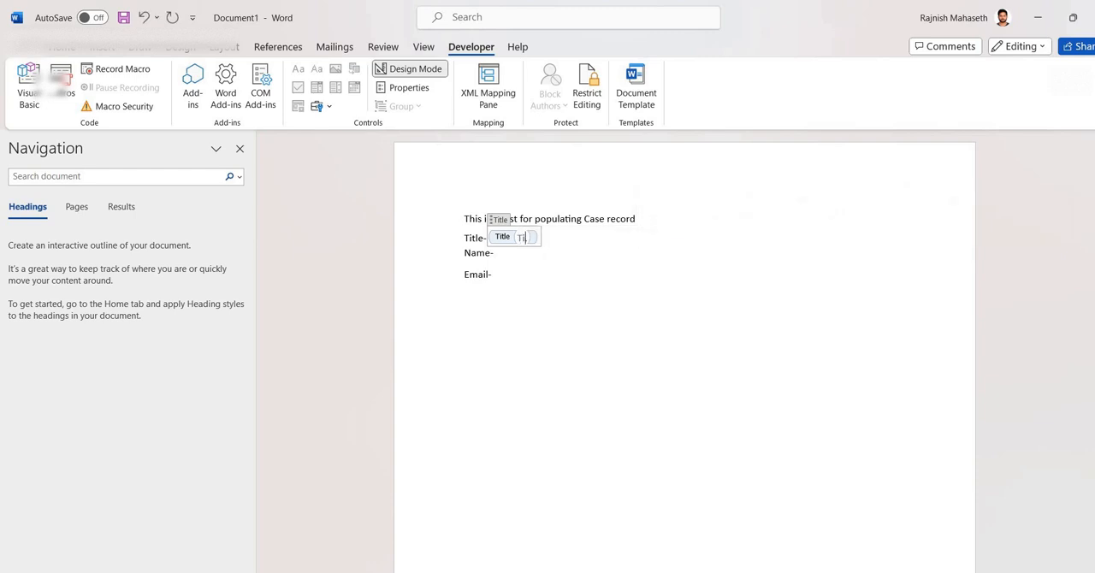
pyautogui.write('tle')
pyautogui.write('Case')
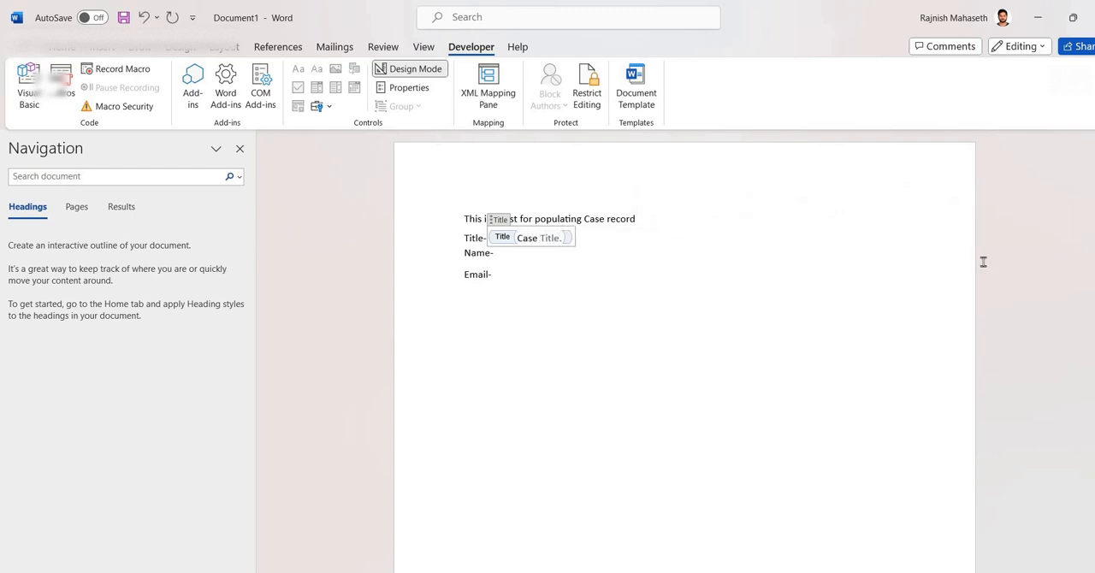
# - Switch to the Test1 case in the browser and copy the ID field's logical name, ticketnumber
pyautogui.click(793, 358)
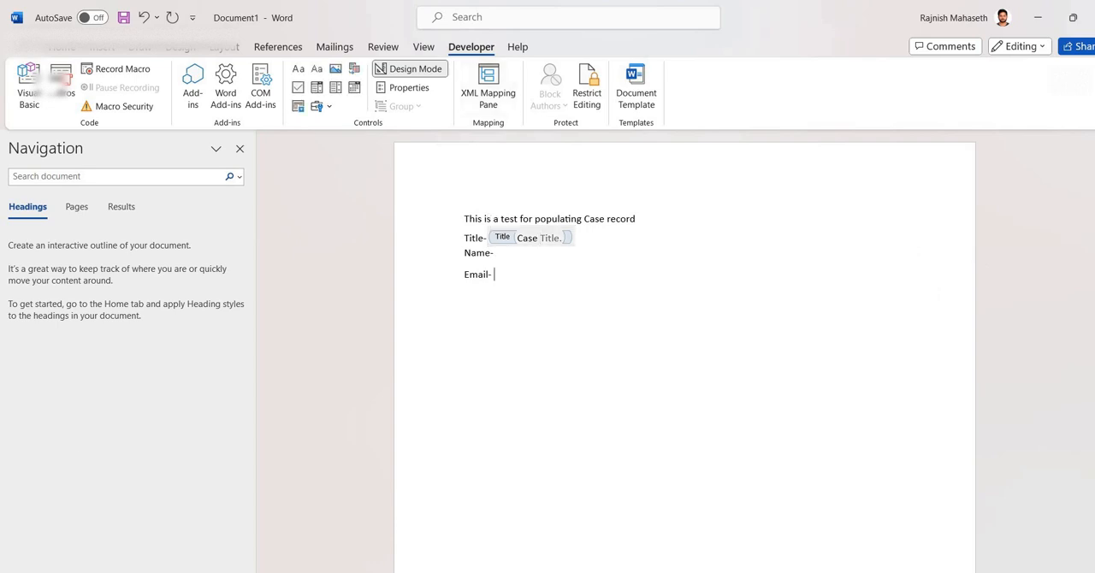
pyautogui.click(544, 254)
pyautogui.moveTo(565, 572)
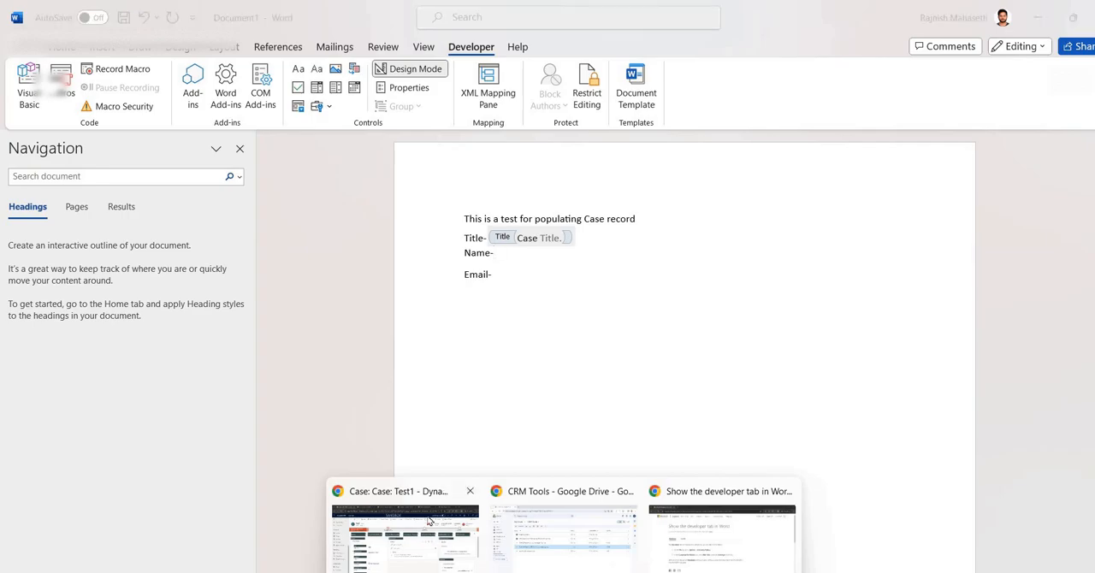
pyautogui.click(438, 537)
pyautogui.scroll(-1, 234, 350)
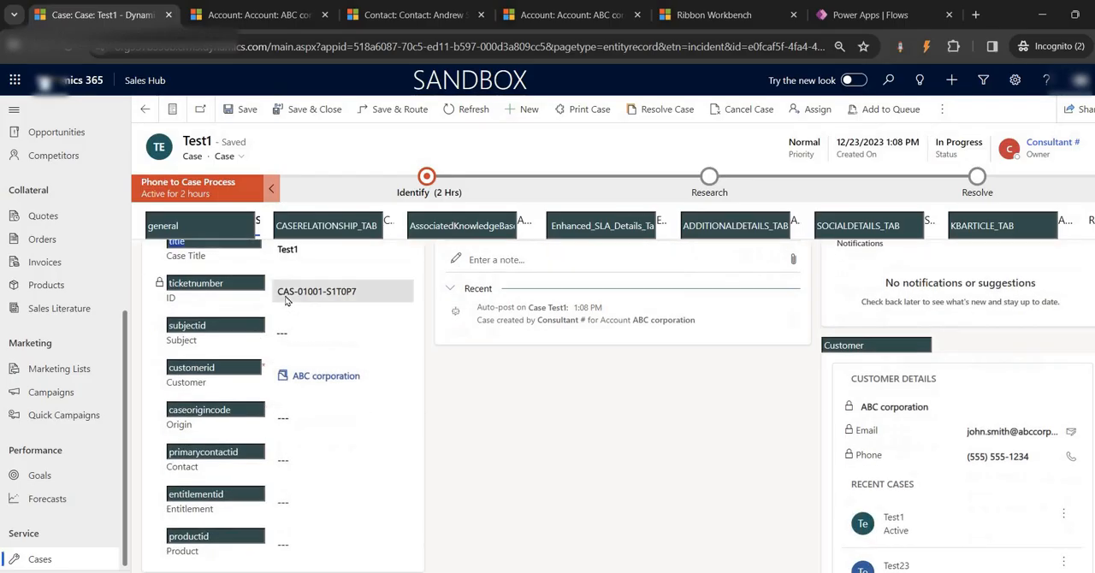
pyautogui.moveTo(224, 283); pyautogui.dragTo(166, 281)
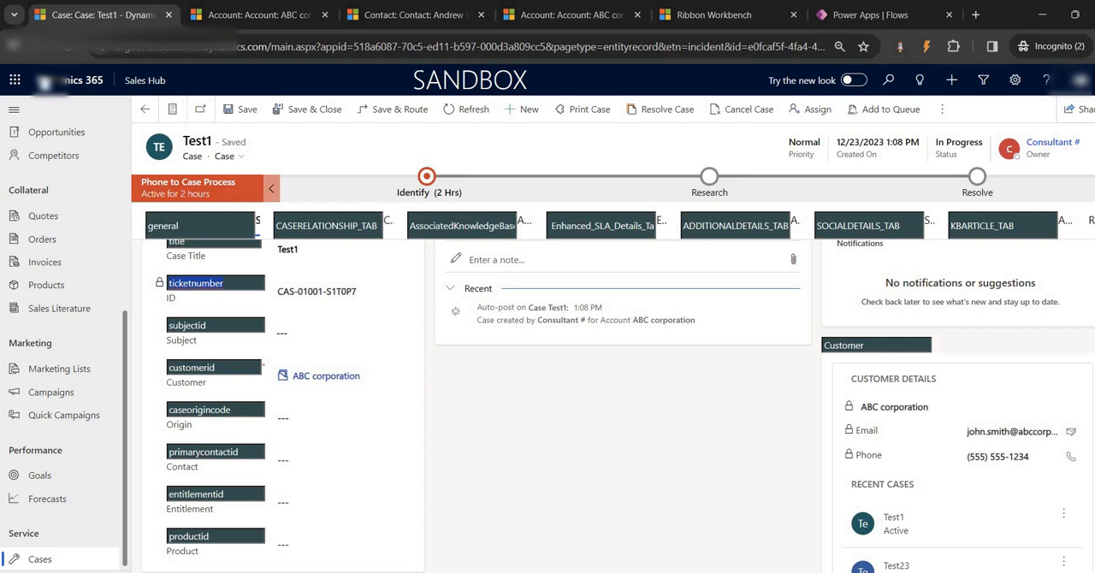
# - Return to Word, add a "Ticker -" label on a new line below Email, and insert a plain text content control after it
pyautogui.click(637, 525)
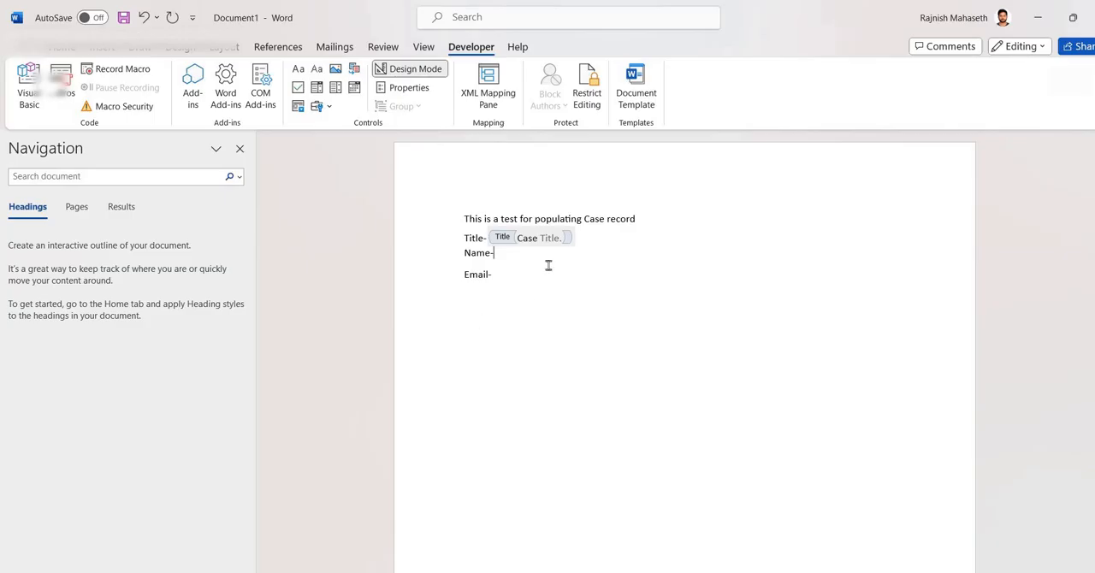
pyautogui.click(513, 274)
pyautogui.press('Return')
pyautogui.write('Ticker -')
pyautogui.click(318, 71)
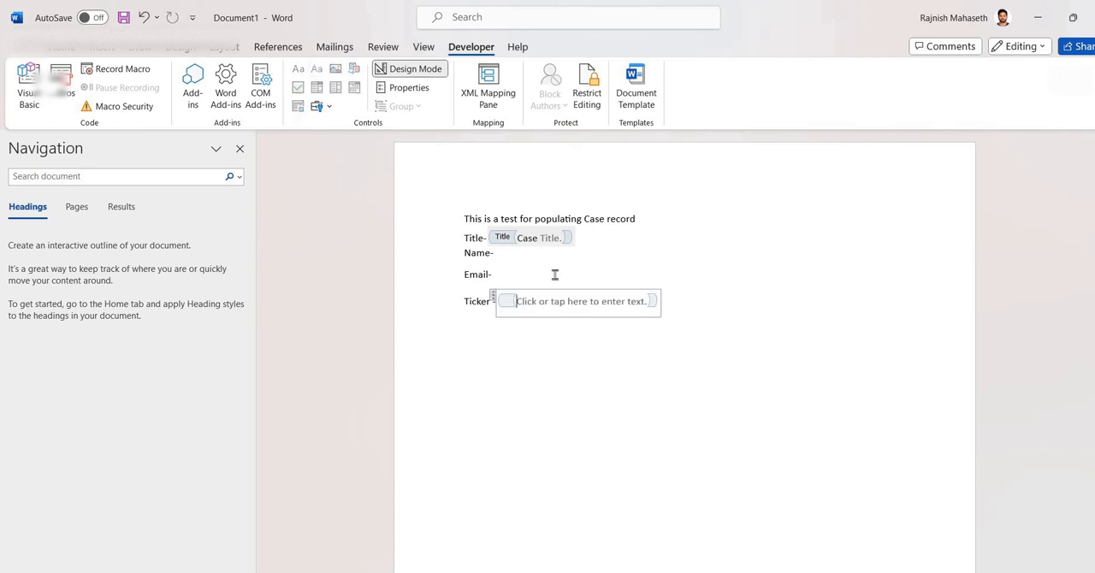
# - Set the Ticker content control's title to Ticket symbol and paste the copied logical name as its tag
pyautogui.click(536, 302)
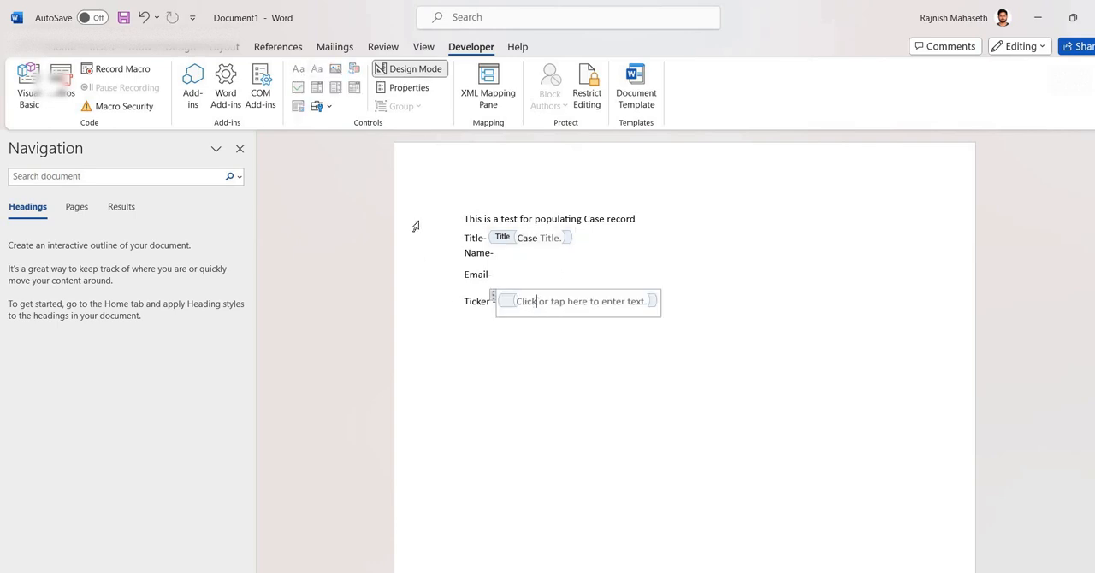
pyautogui.click(403, 89)
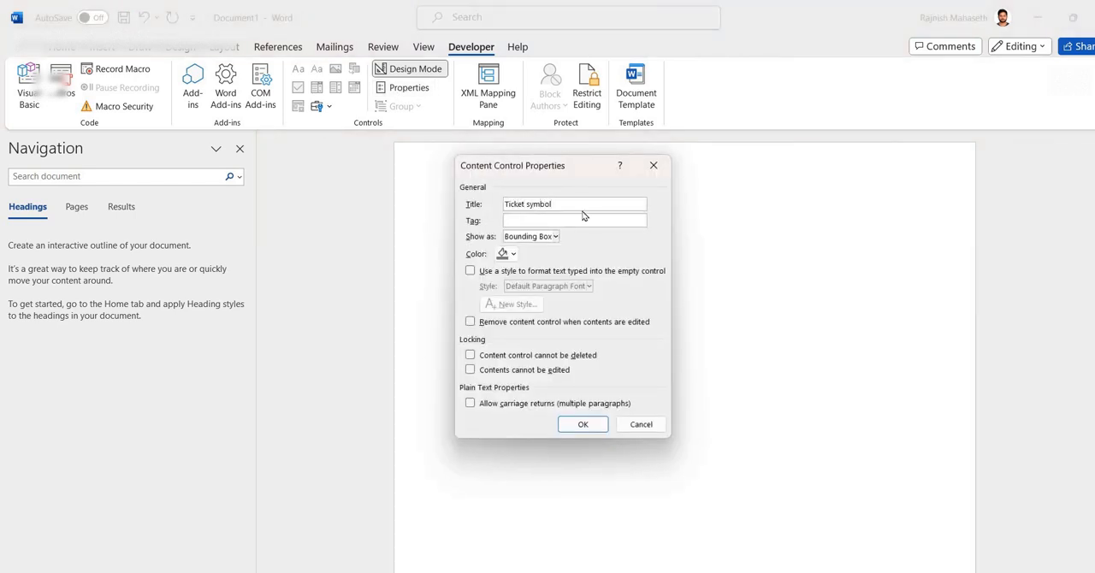
pyautogui.write('Ticket symbol')
pyautogui.click(583, 424)
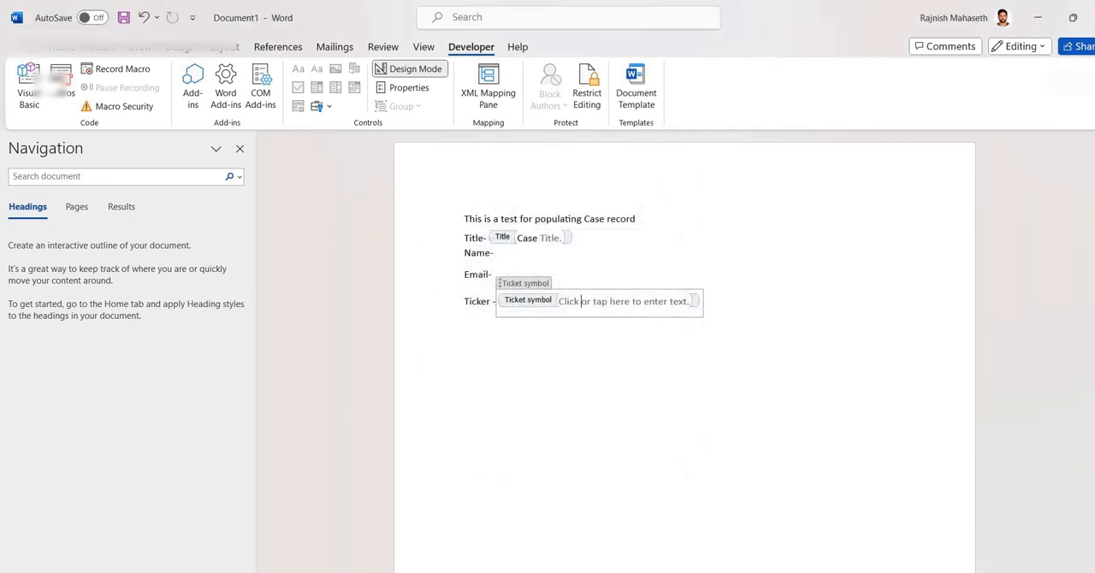
# - Look through the Test1 case's fields, reopen it from the Cases list, and examine the ABC corporation account's address logical names
pyautogui.moveTo(557, 571)
pyautogui.click(456, 547)
pyautogui.scroll(-3, 342, 363)
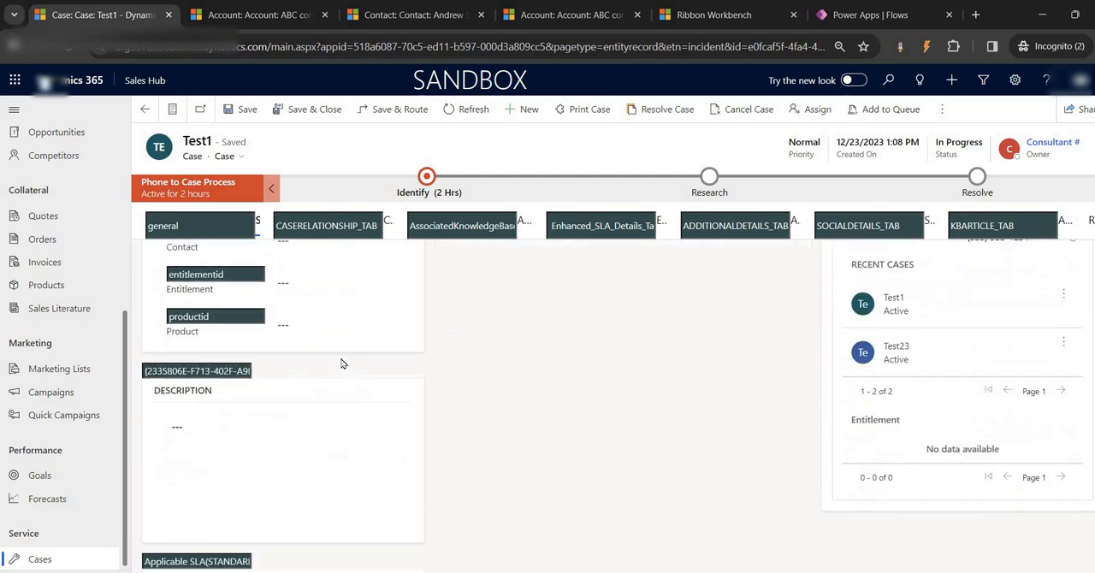
pyautogui.scroll(-1, 341, 363)
pyautogui.scroll(2, 246, 494)
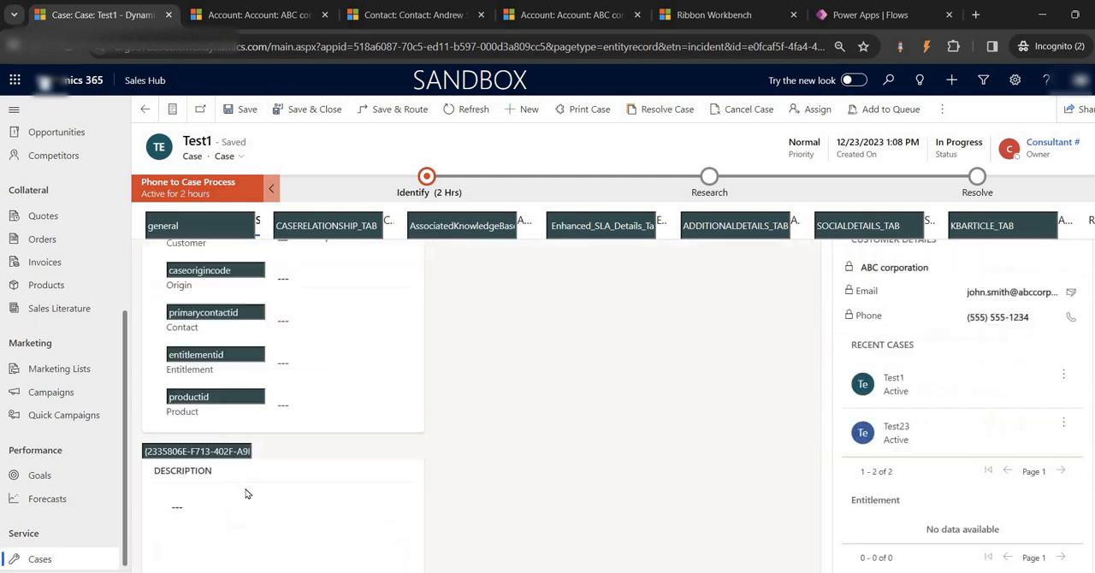
pyautogui.scroll(3, 245, 493)
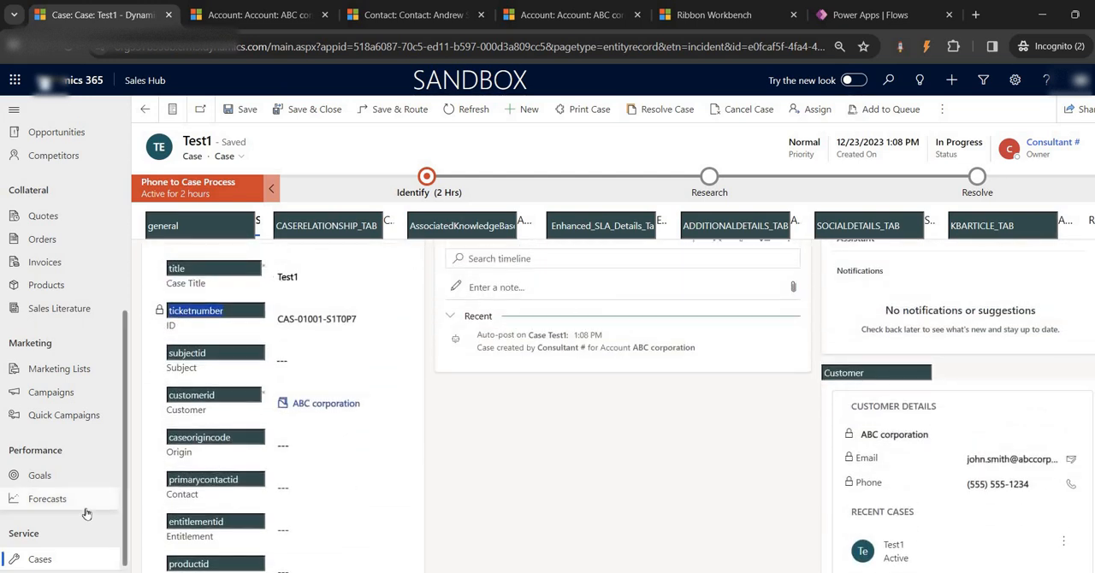
pyautogui.click(66, 563)
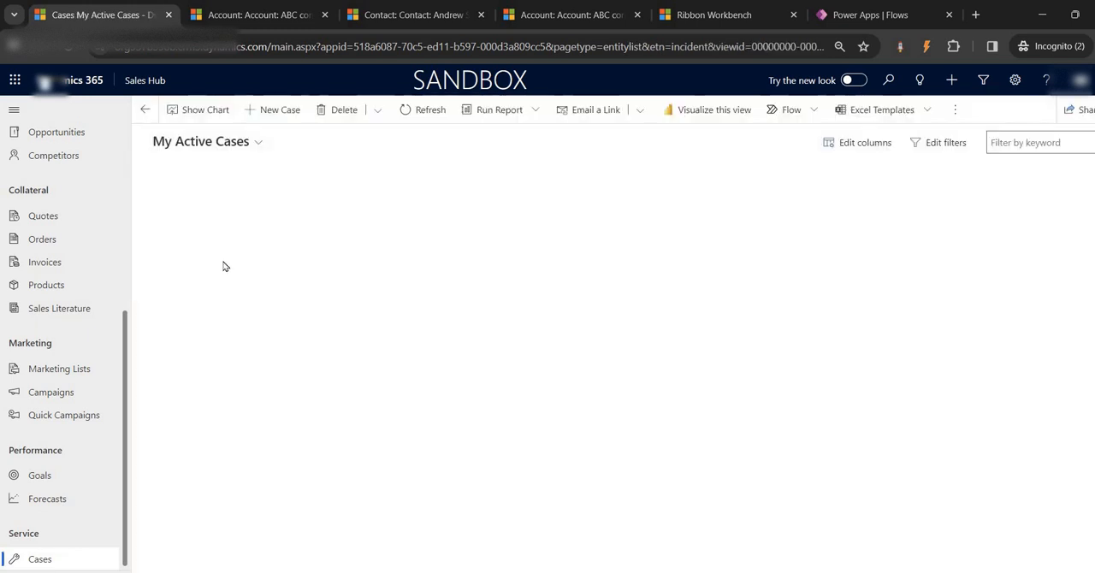
pyautogui.click(186, 205)
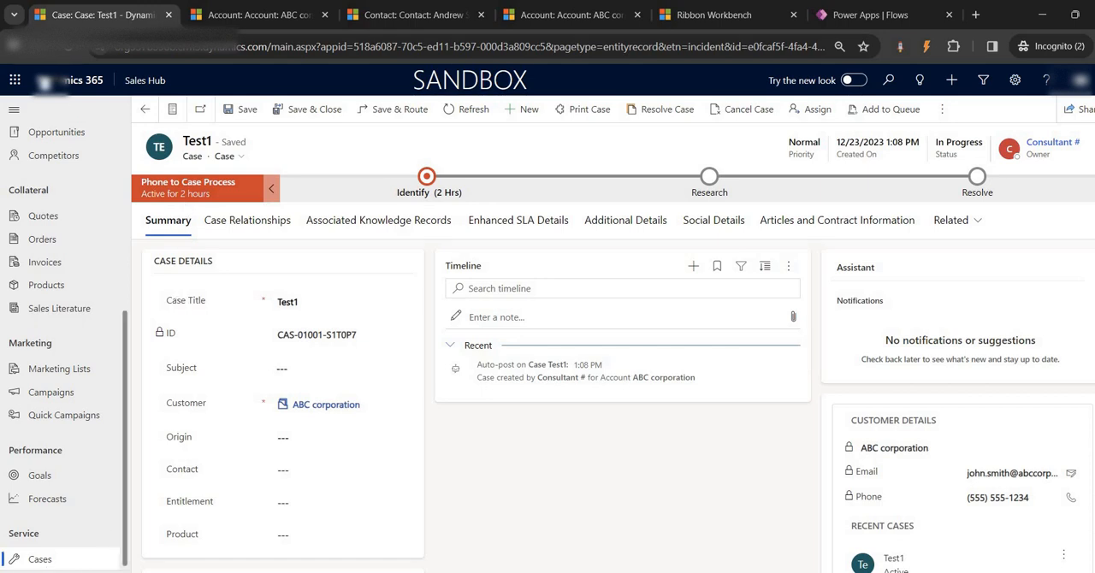
pyautogui.hotkey('ctrl', 'Tab')
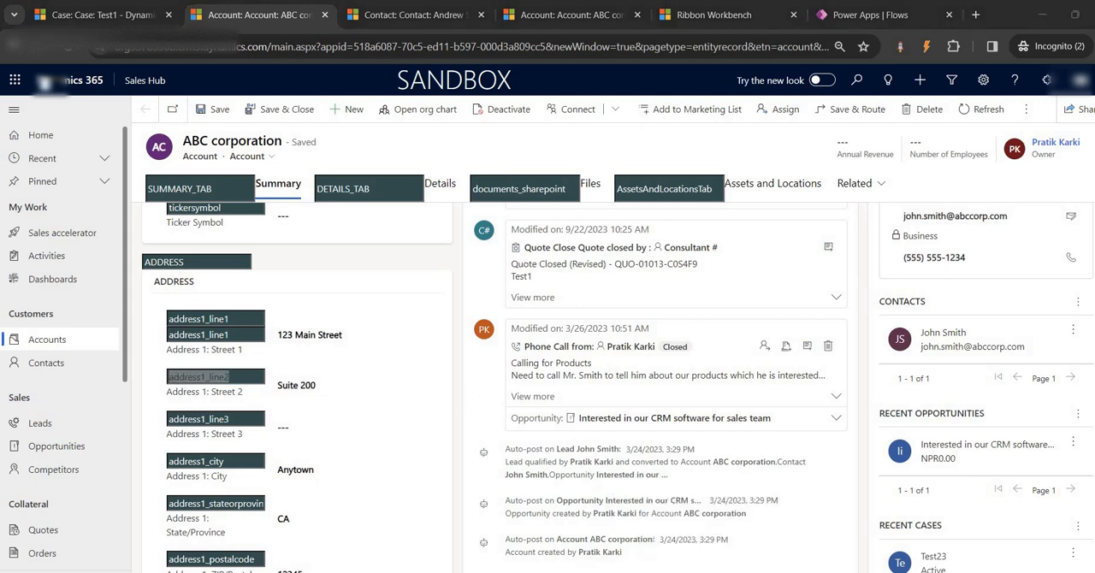
# - Back in Word, replace the "Name-" label with "Account Address -" and insert a plain text content control after it
pyautogui.moveTo(715, 572)
pyautogui.click(664, 549)
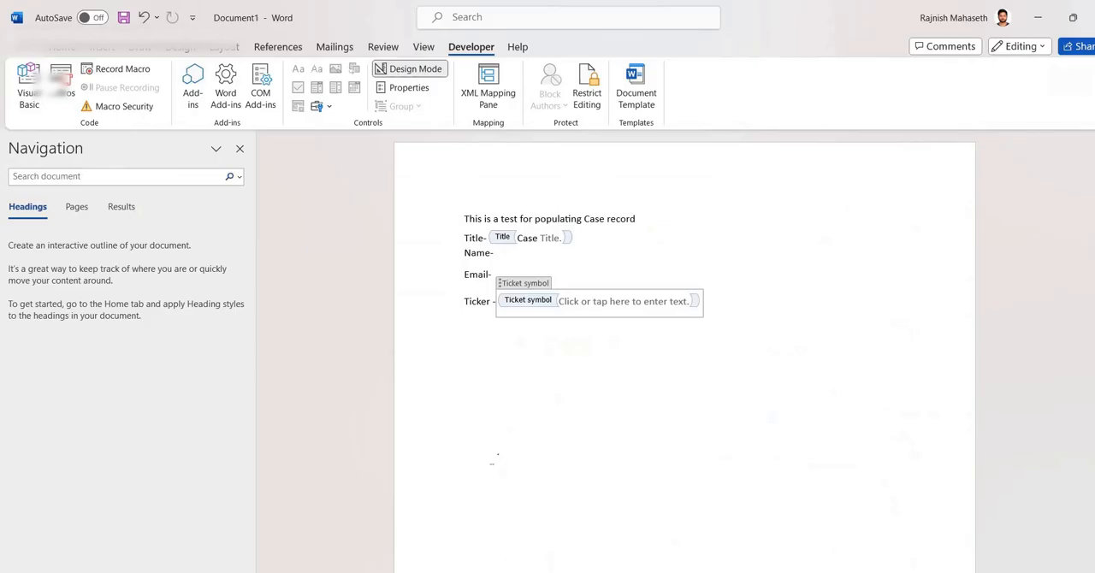
pyautogui.click(449, 260)
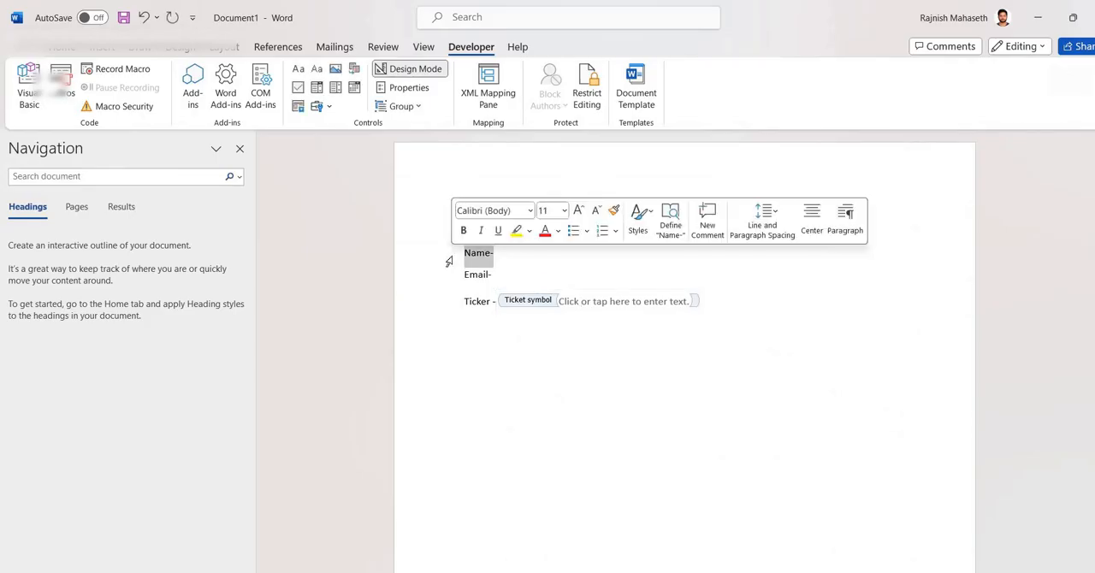
pyautogui.write('Accoun')
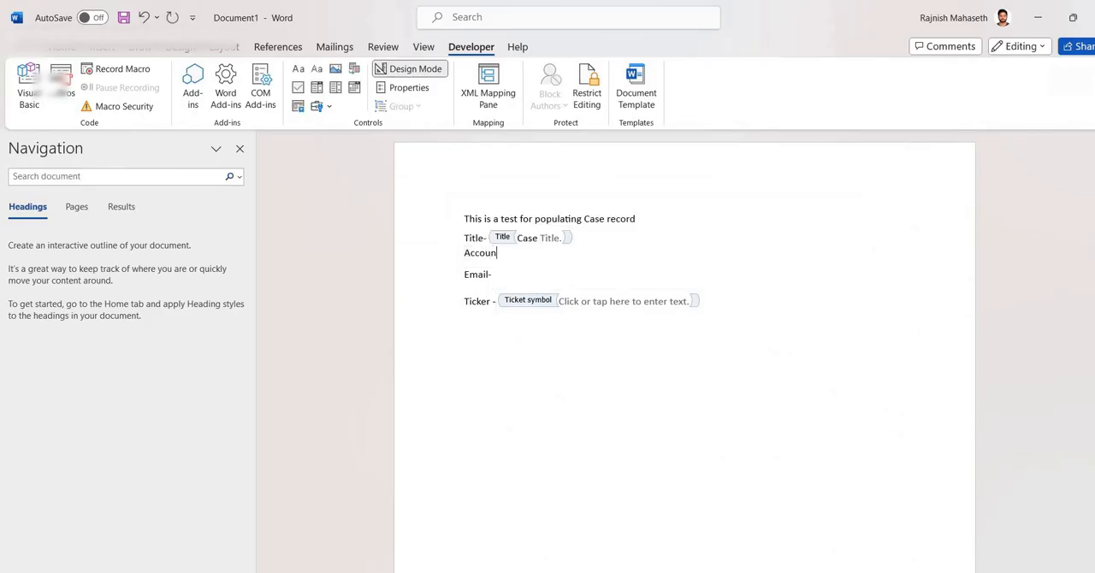
pyautogui.write('t Address -')
pyautogui.scroll(-1, 413, 148)
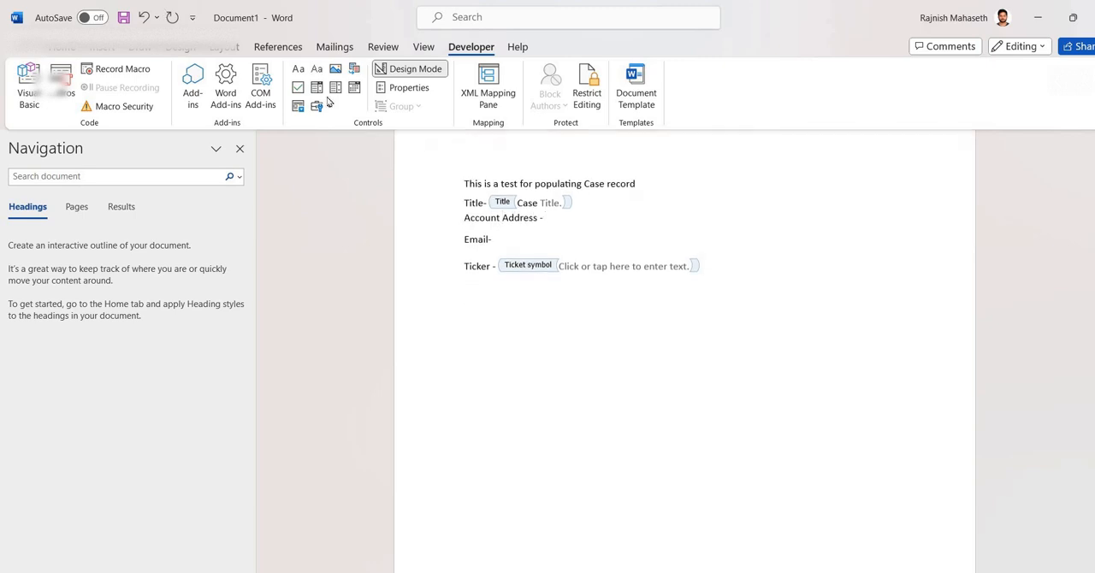
pyautogui.click(316, 69)
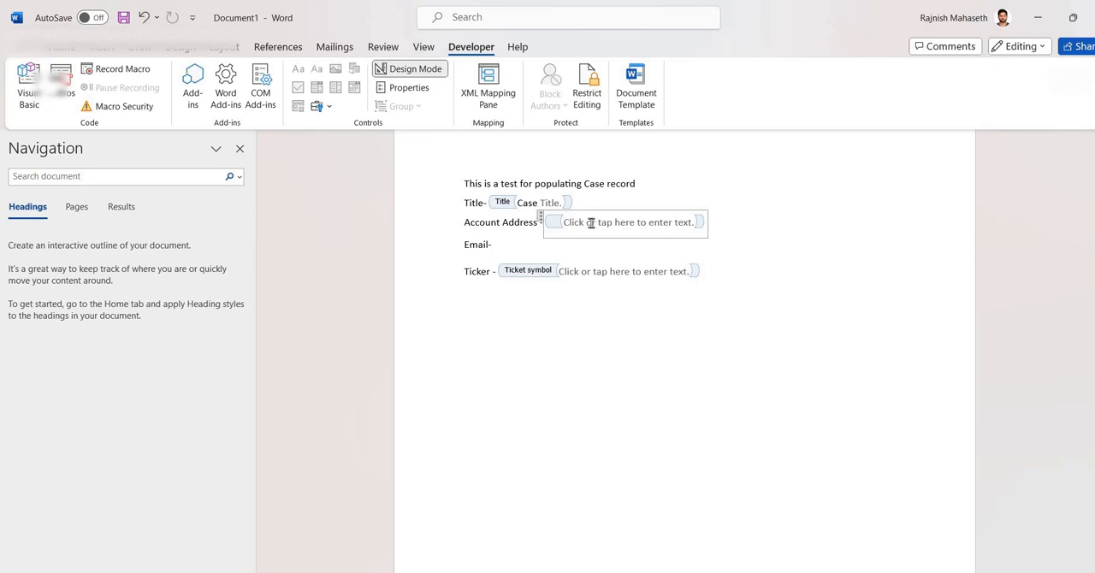
# - Set the new content control's title to Account address and its tag to address1_line2
pyautogui.click(407, 87)
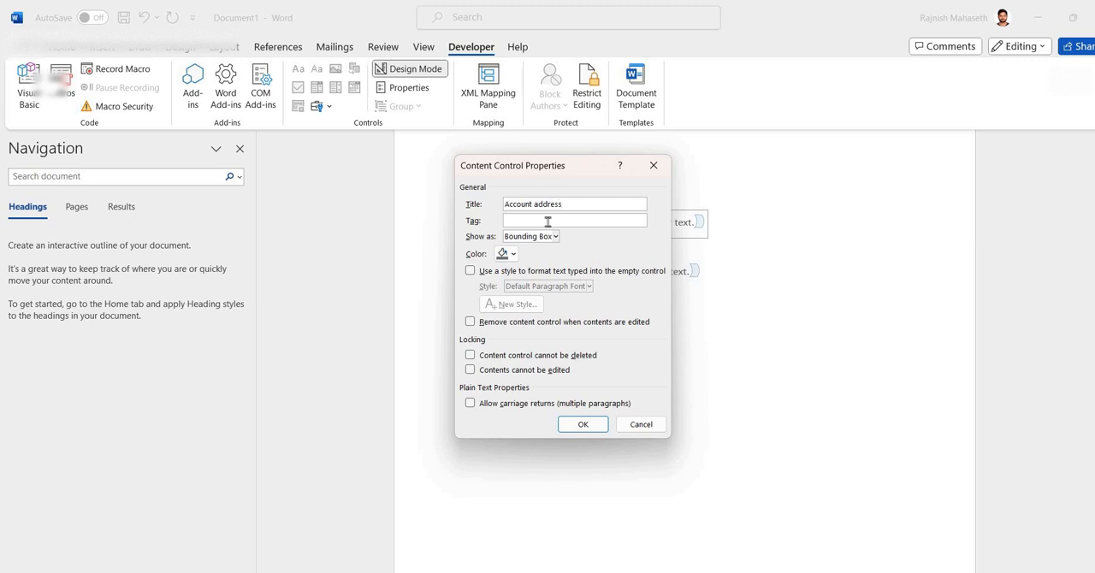
pyautogui.write('address1_line2')
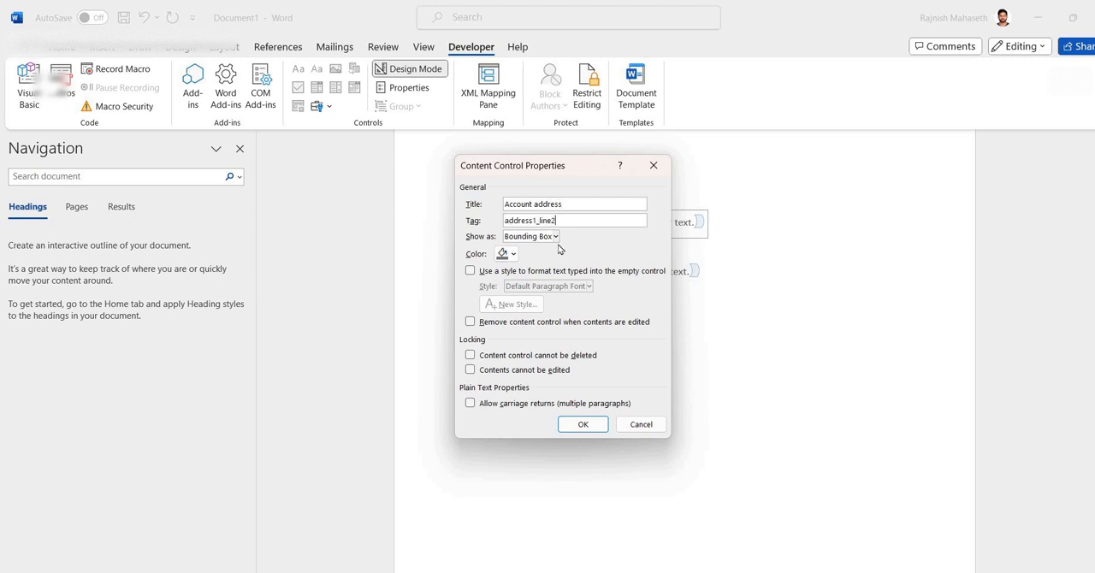
pyautogui.click(592, 424)
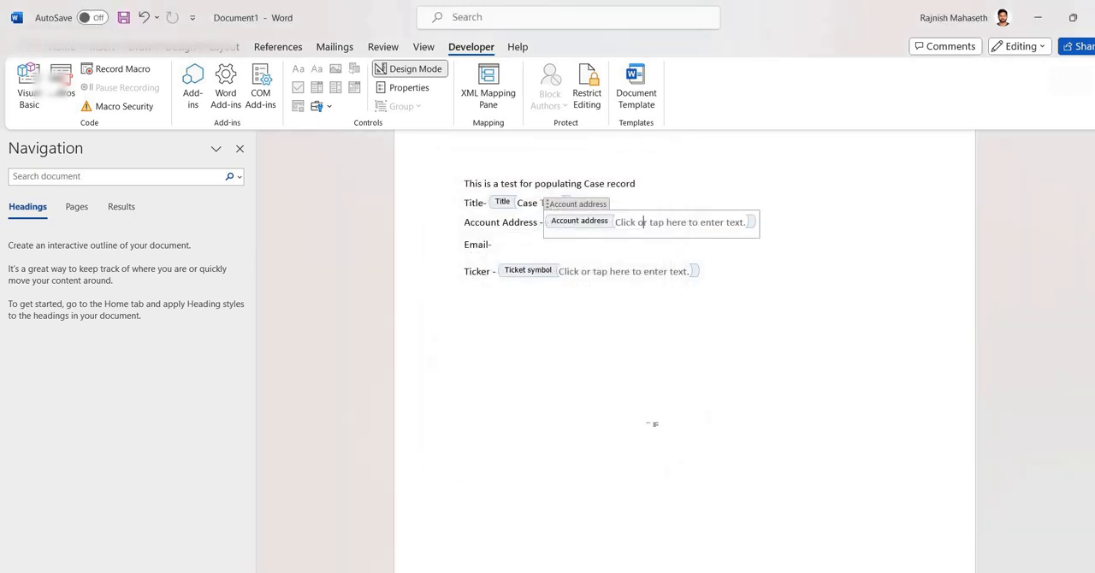
# - Delete the "Email-" line from the template
pyautogui.click(476, 204)
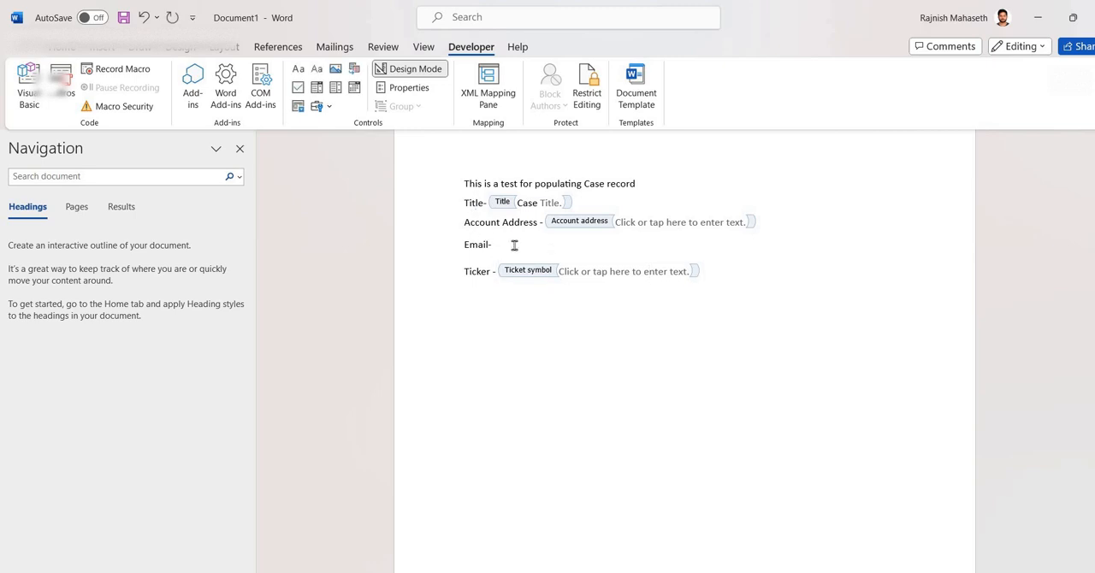
pyautogui.click(440, 247)
pyautogui.press('Delete')
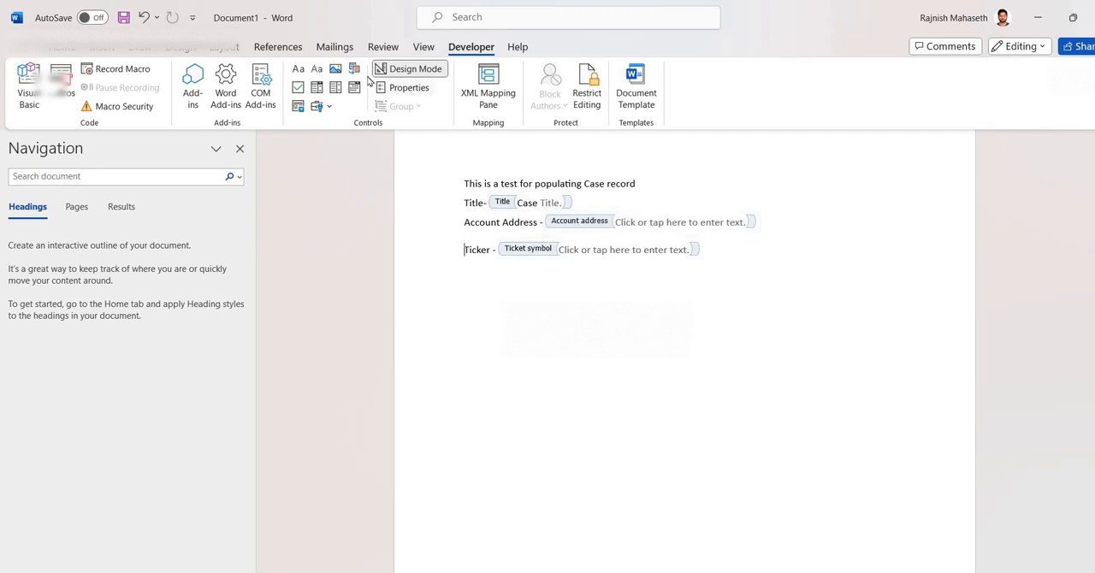
# - Insert a plain text content control before the Ticker label and preview the document outside Design Mode
pyautogui.click(319, 70)
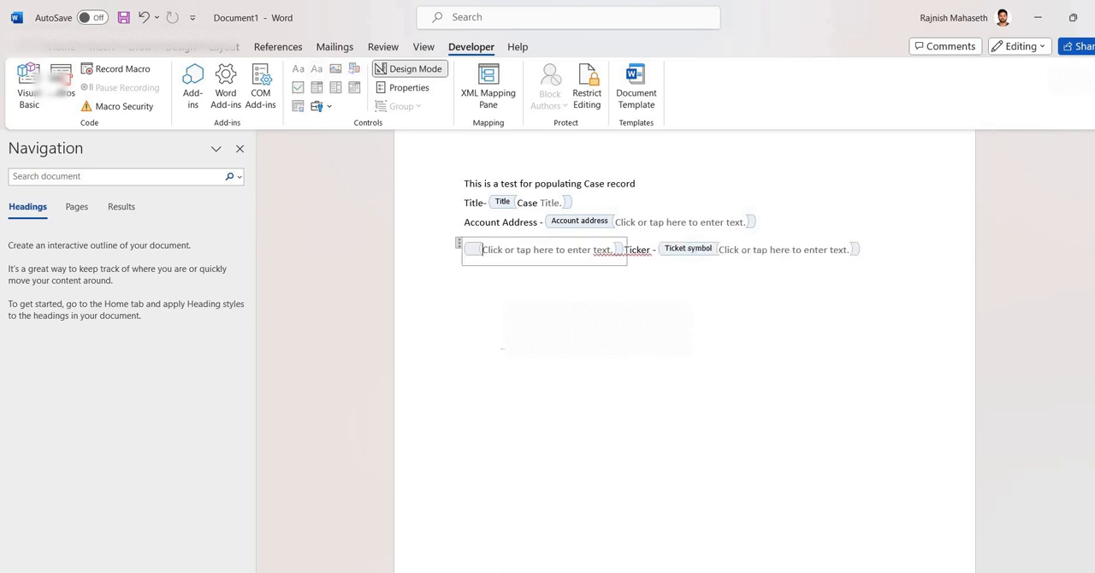
pyautogui.click(408, 87)
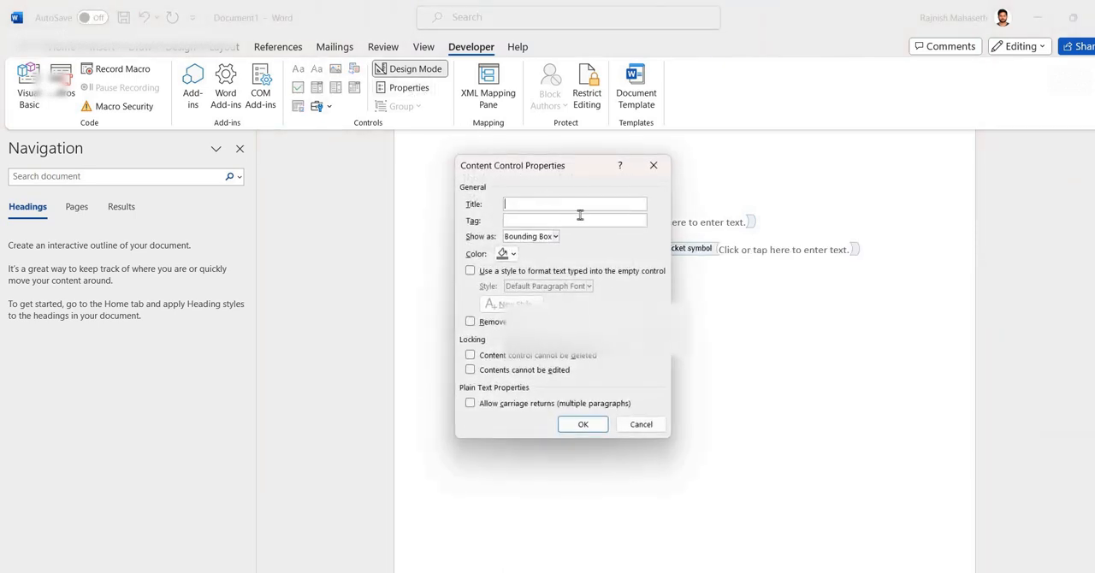
pyautogui.click(523, 219)
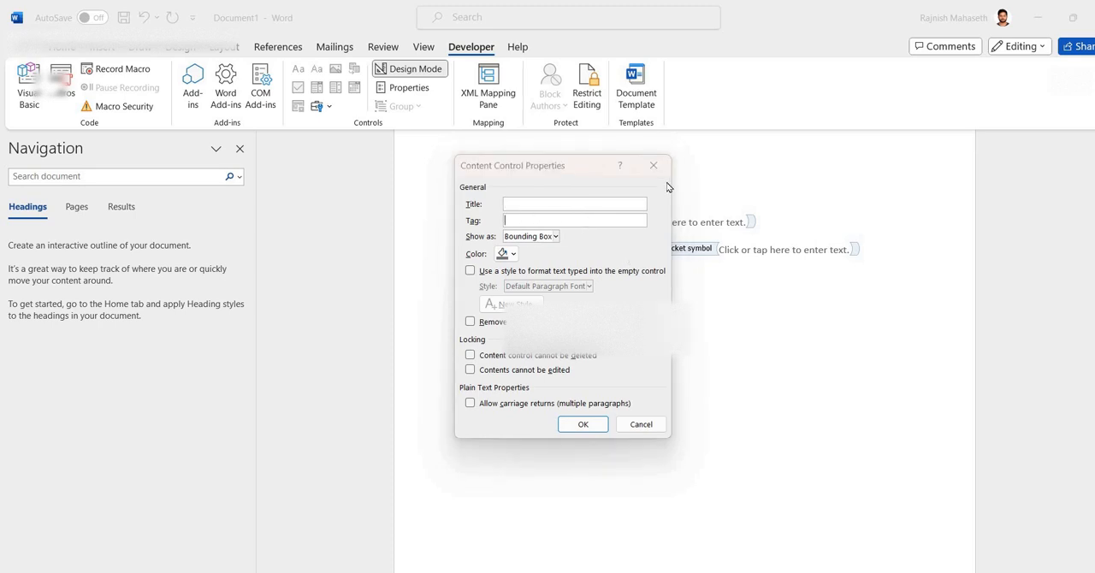
pyautogui.click(654, 166)
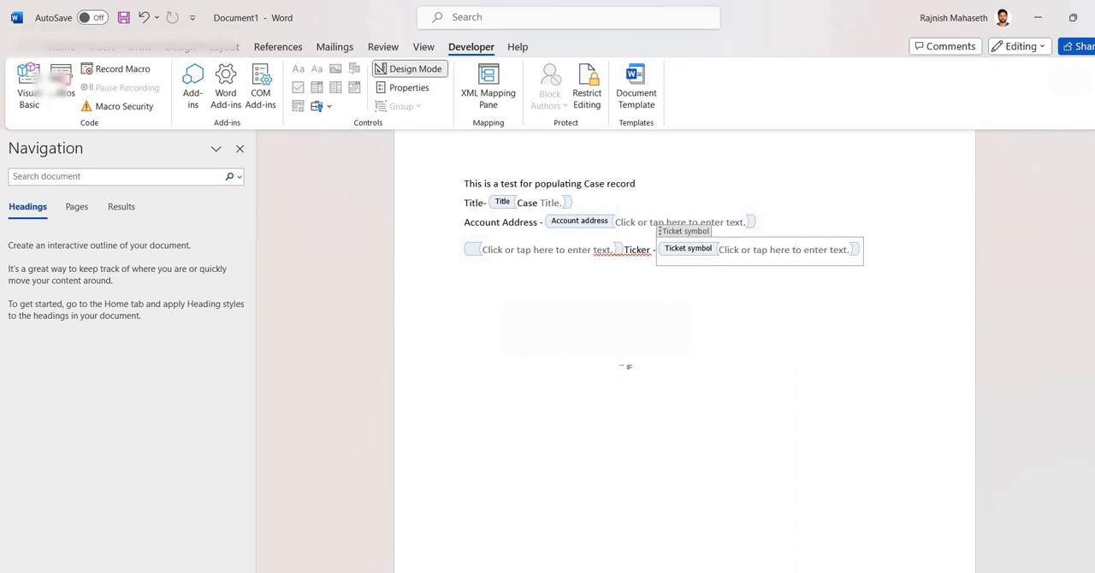
pyautogui.click(407, 72)
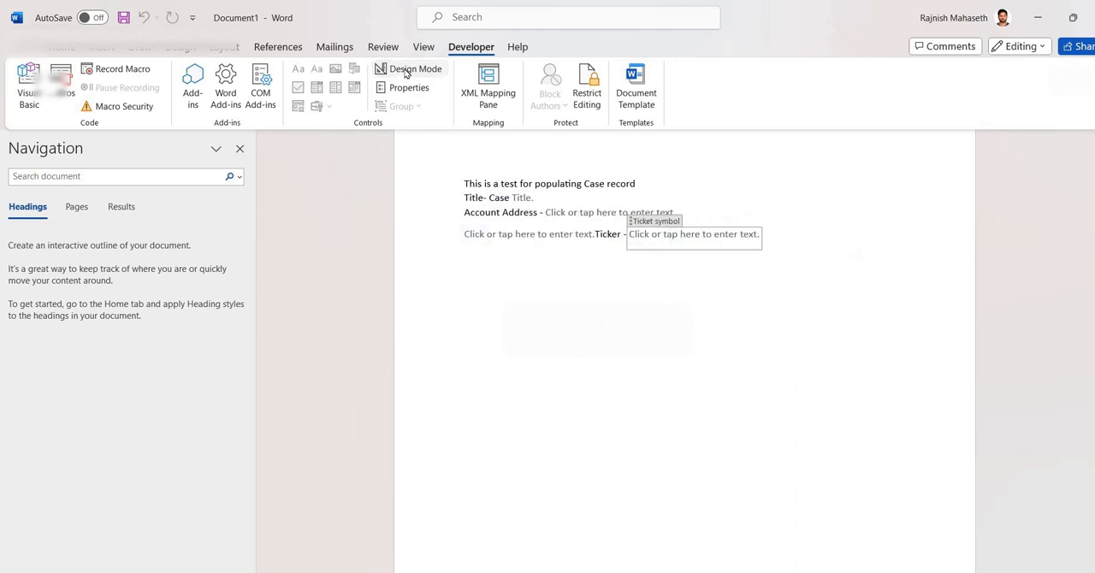
pyautogui.click(406, 72)
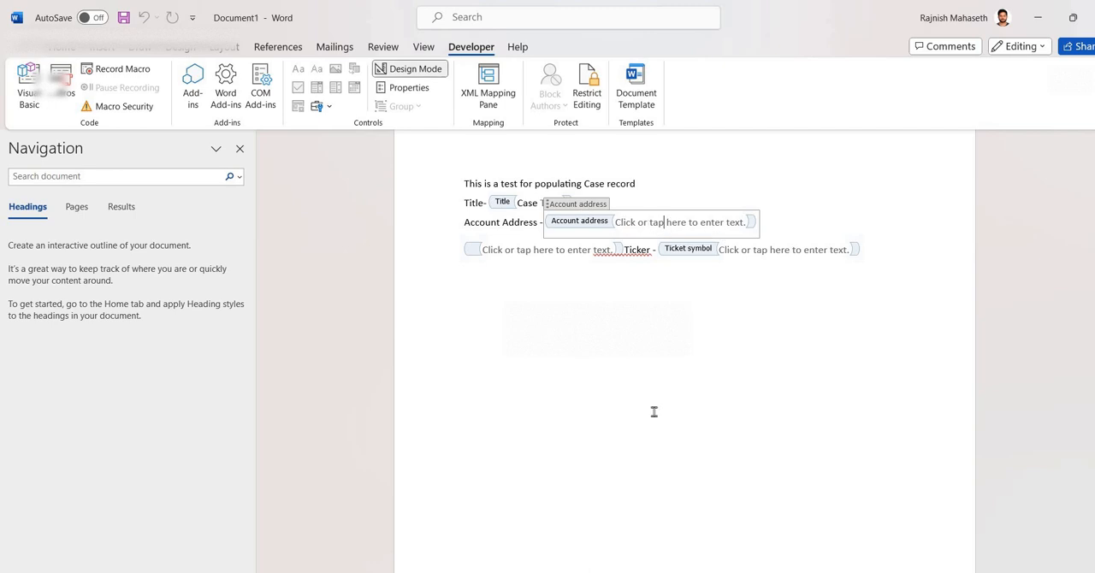
# - Save the template to the Desktop as a Word document named Test word
pyautogui.hotkey('ctrl', 's')
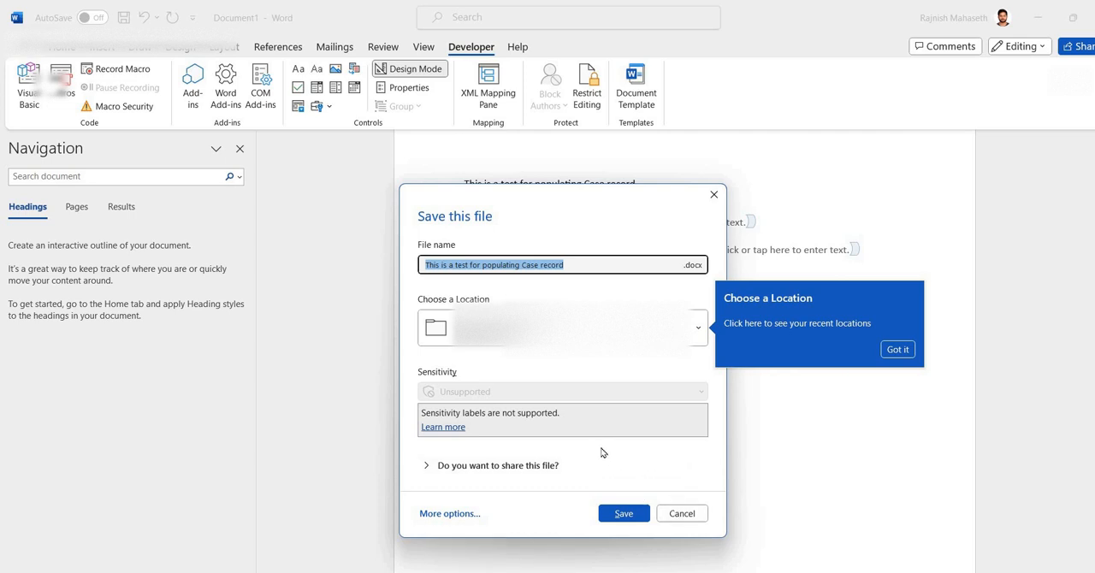
pyautogui.click(691, 333)
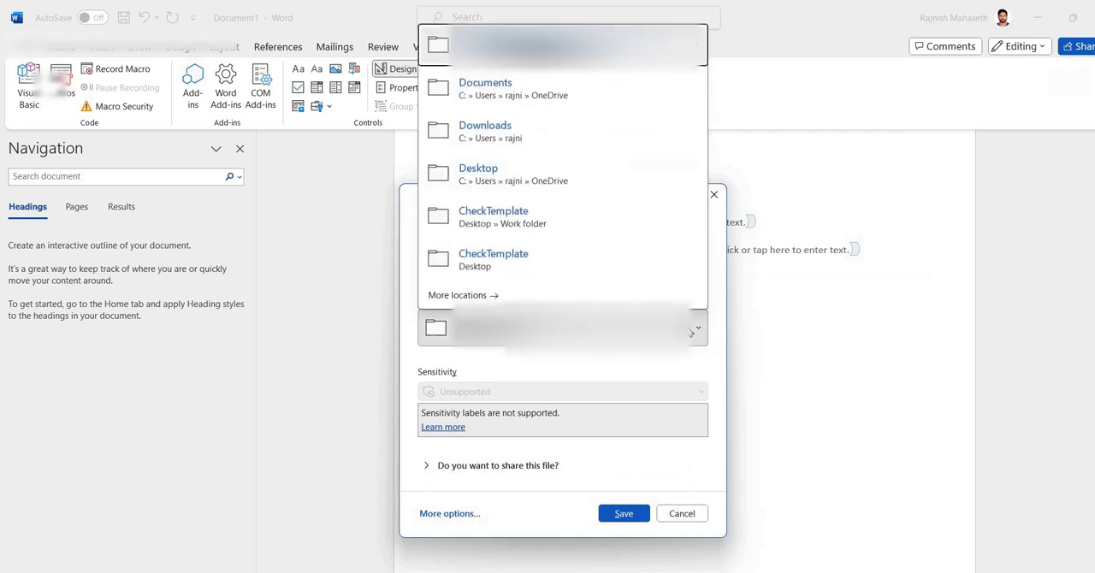
pyautogui.click(511, 174)
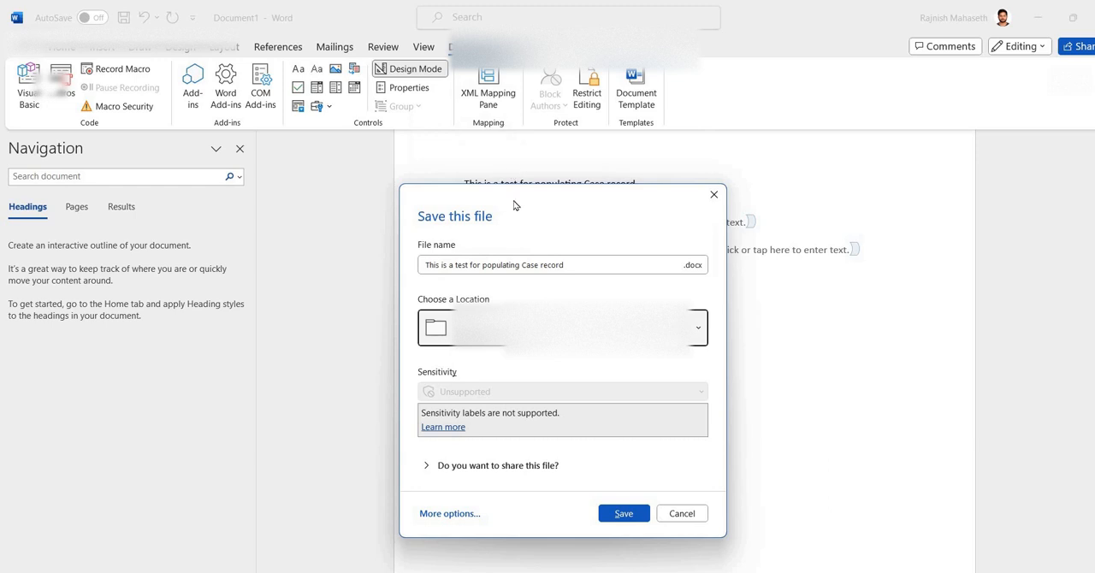
pyautogui.click(505, 330)
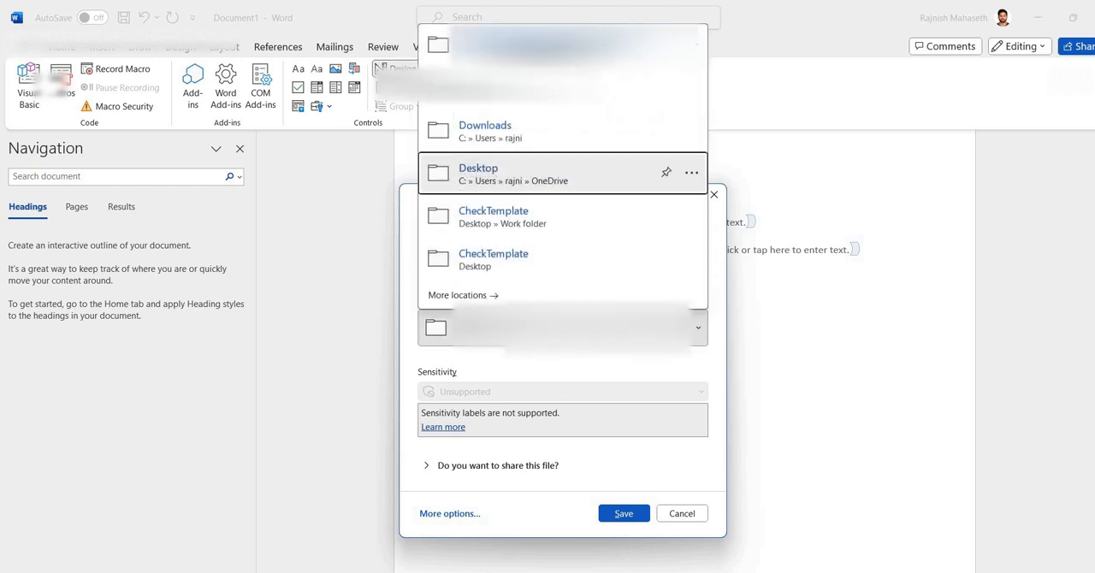
pyautogui.click(484, 295)
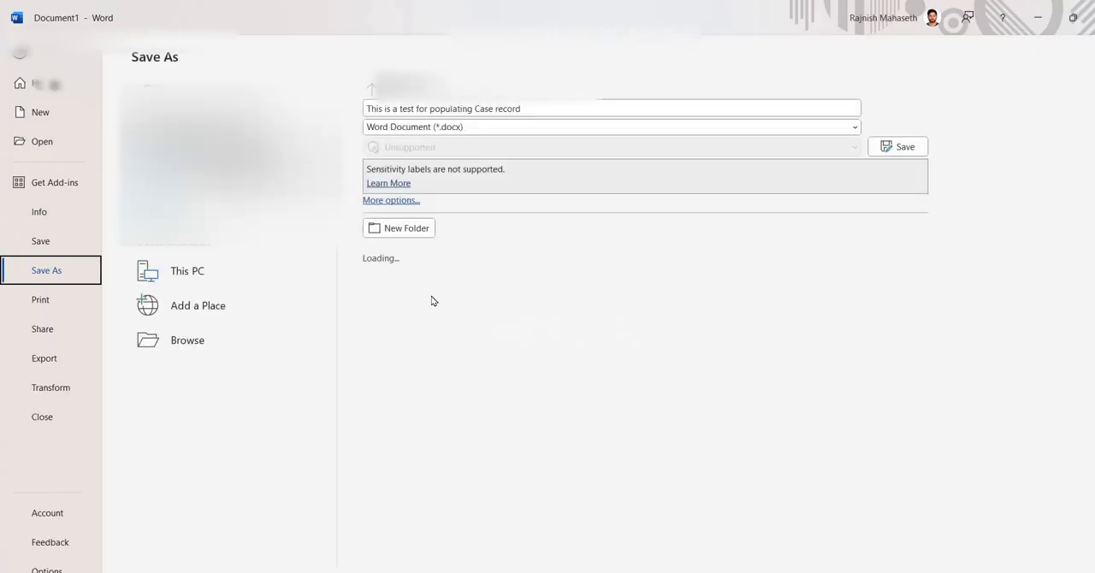
pyautogui.click(218, 338)
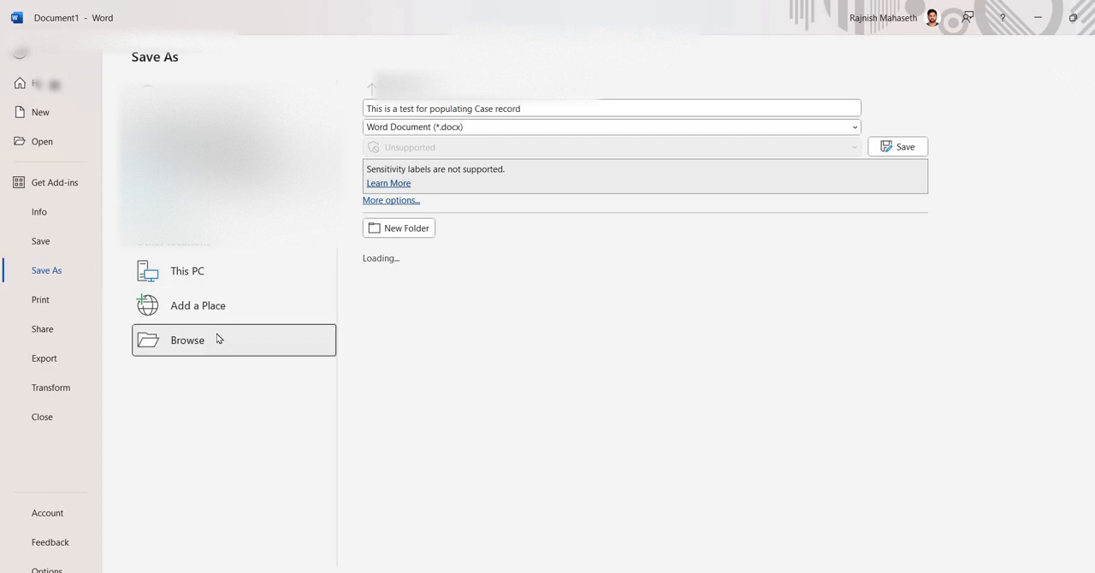
pyautogui.click(54, 144)
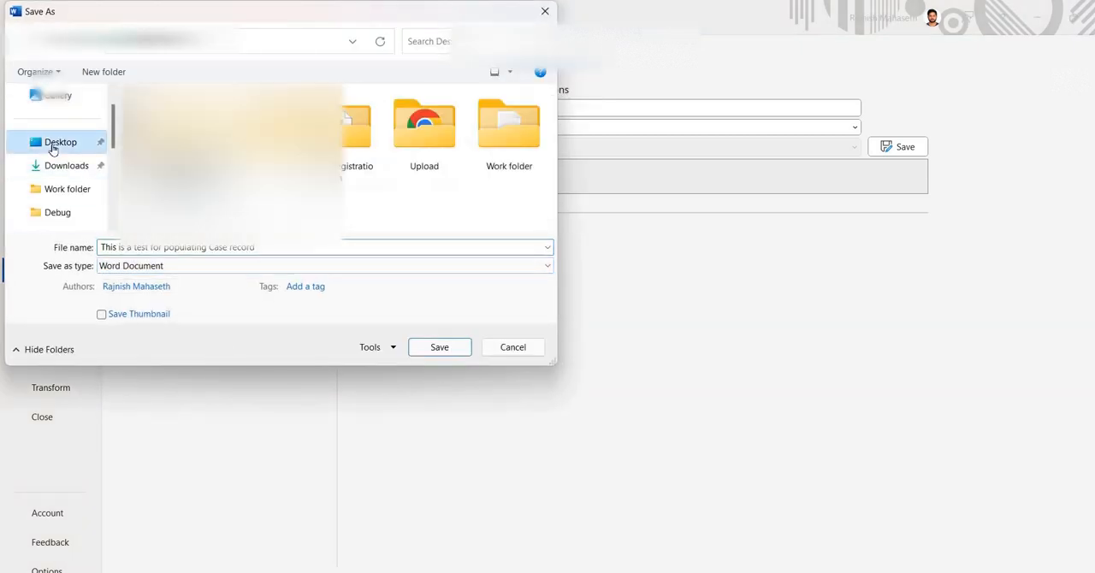
pyautogui.click(236, 247)
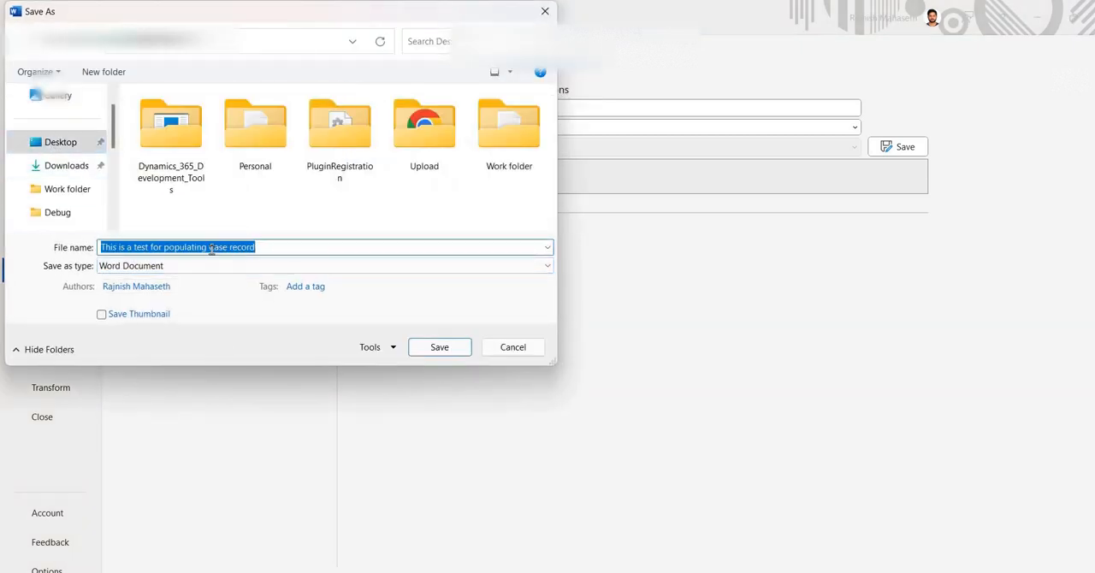
pyautogui.write('Test word')
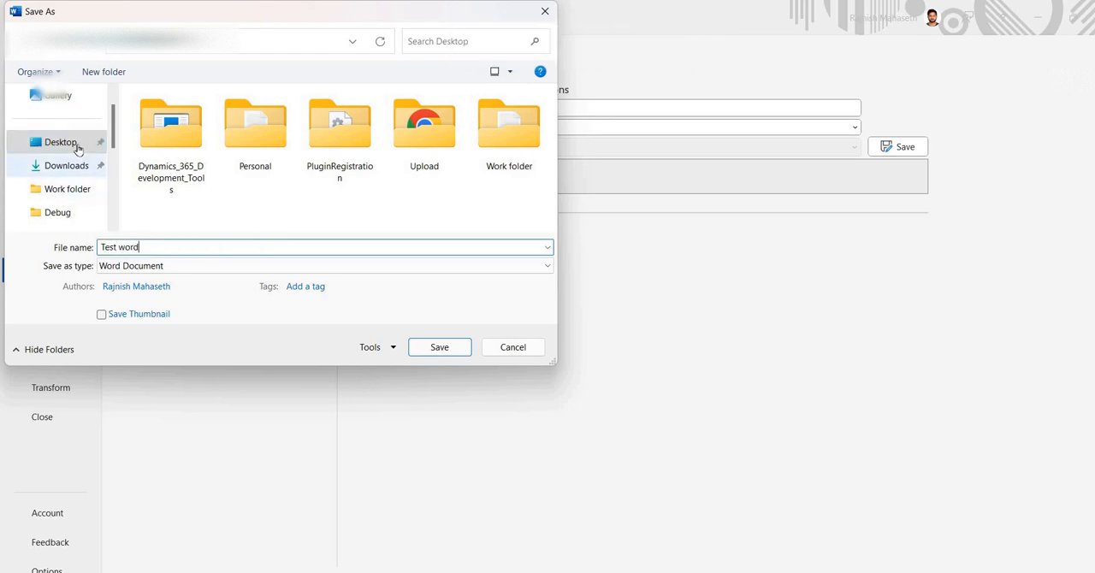
pyautogui.click(439, 347)
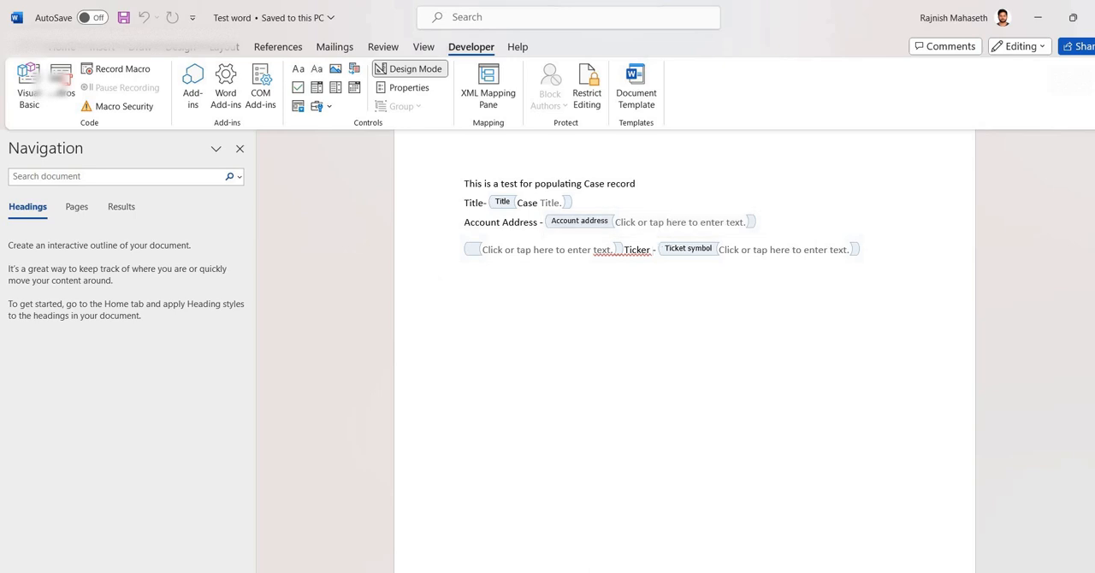
# - Switch to the Power Apps flow in the browser, then review the content of the Test word template
pyautogui.click(436, 549)
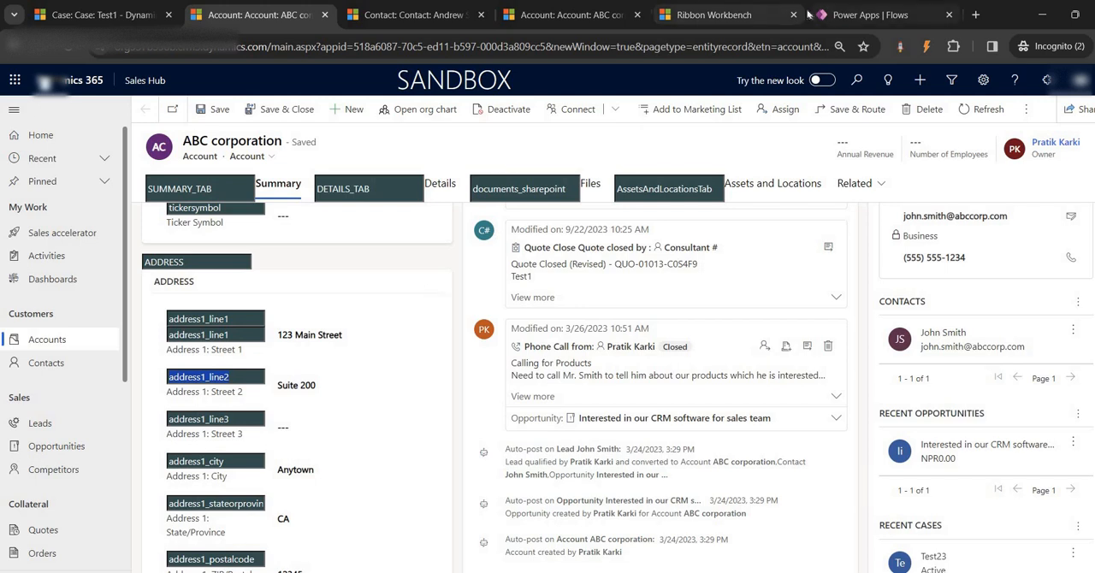
pyautogui.click(868, 14)
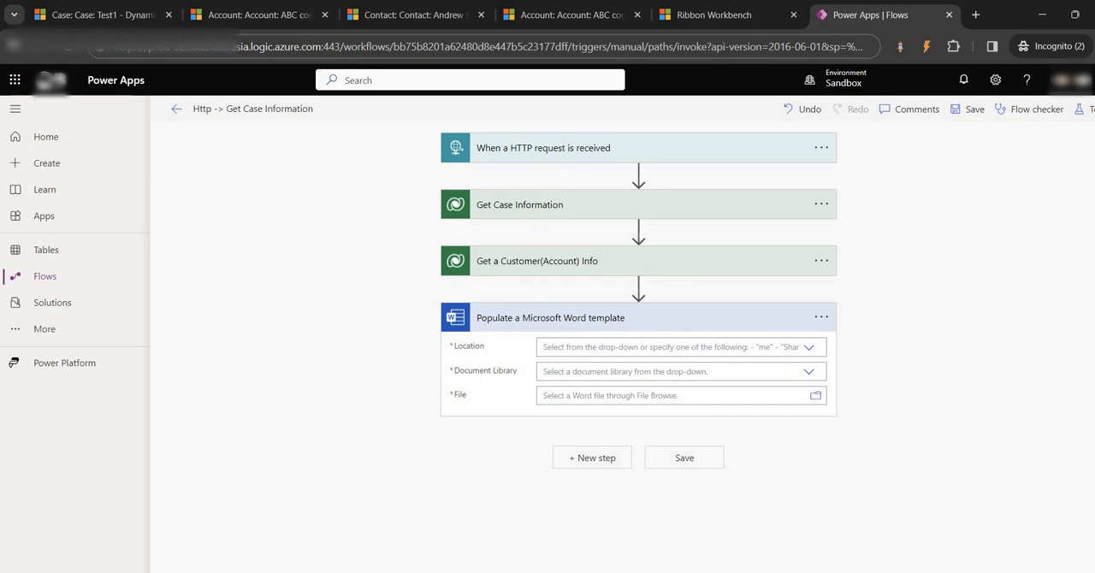
pyautogui.moveTo(725, 571)
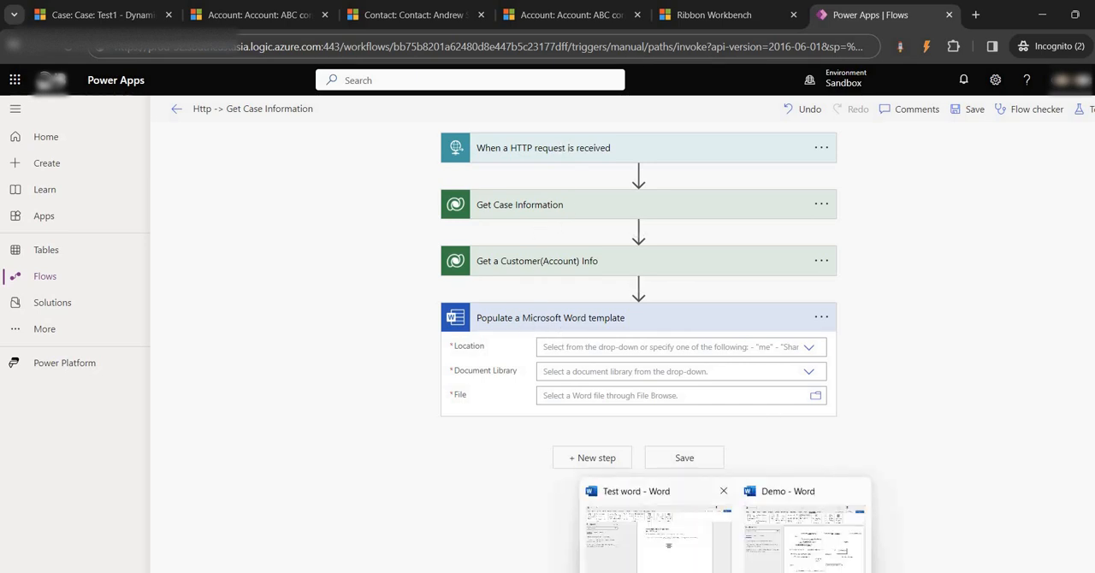
pyautogui.click(669, 544)
pyautogui.moveTo(462, 183); pyautogui.dragTo(831, 264)
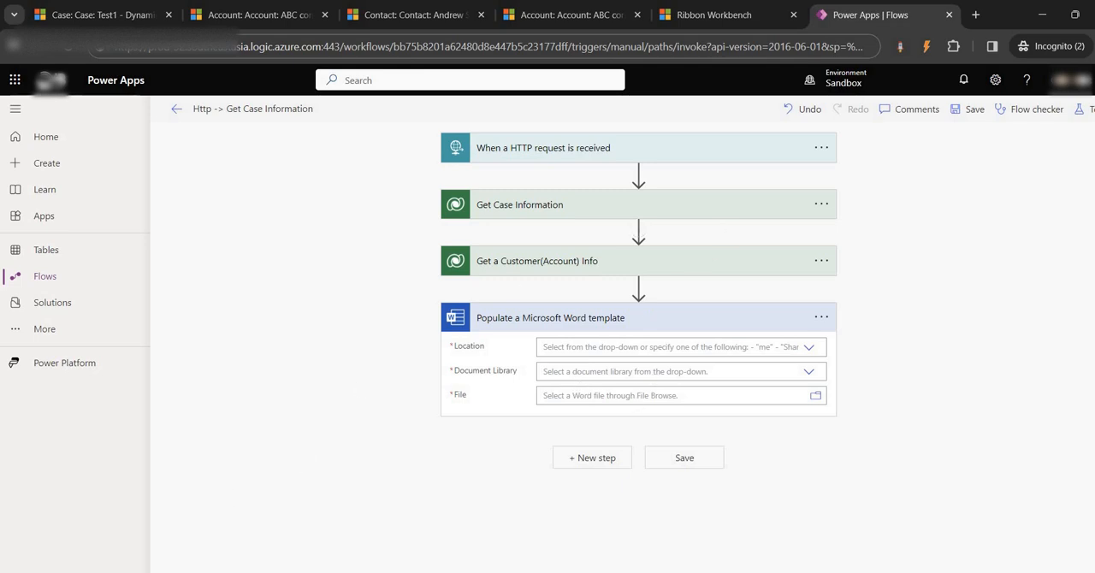
# - Open SharePoint from Power Apps and go to the DNS Documents site
pyautogui.click(14, 80)
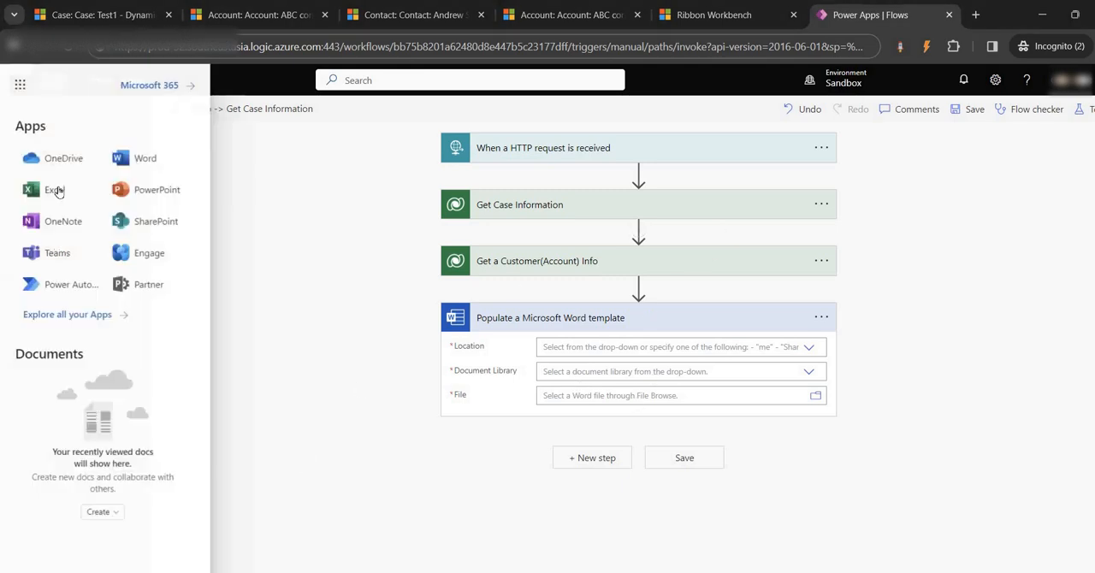
pyautogui.click(146, 223)
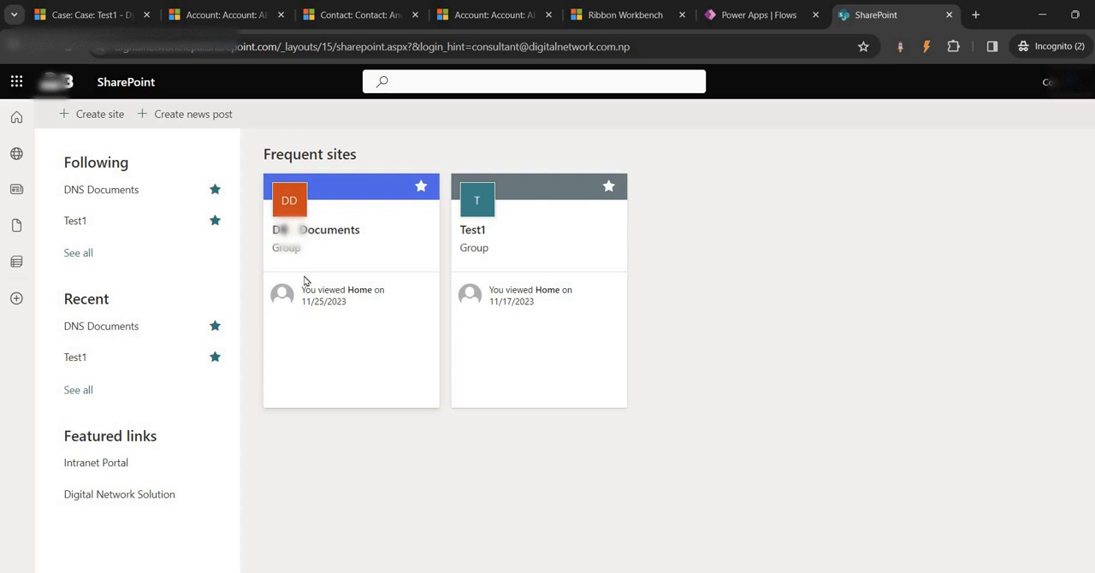
pyautogui.click(311, 248)
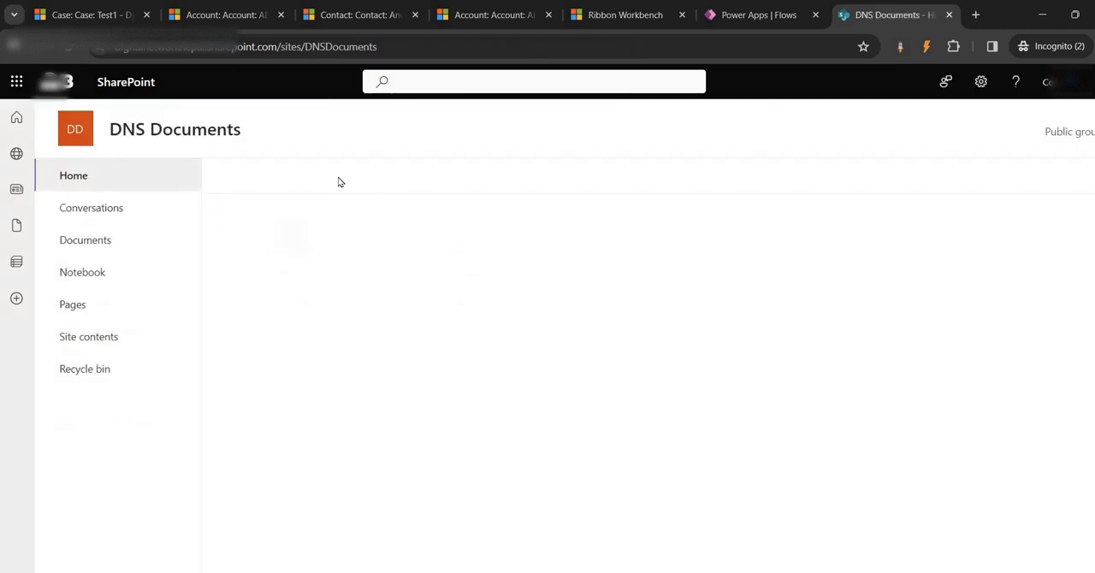
# - Look through the related record types of the Test1 case in Dynamics 365 for a documents entry
pyautogui.click(88, 14)
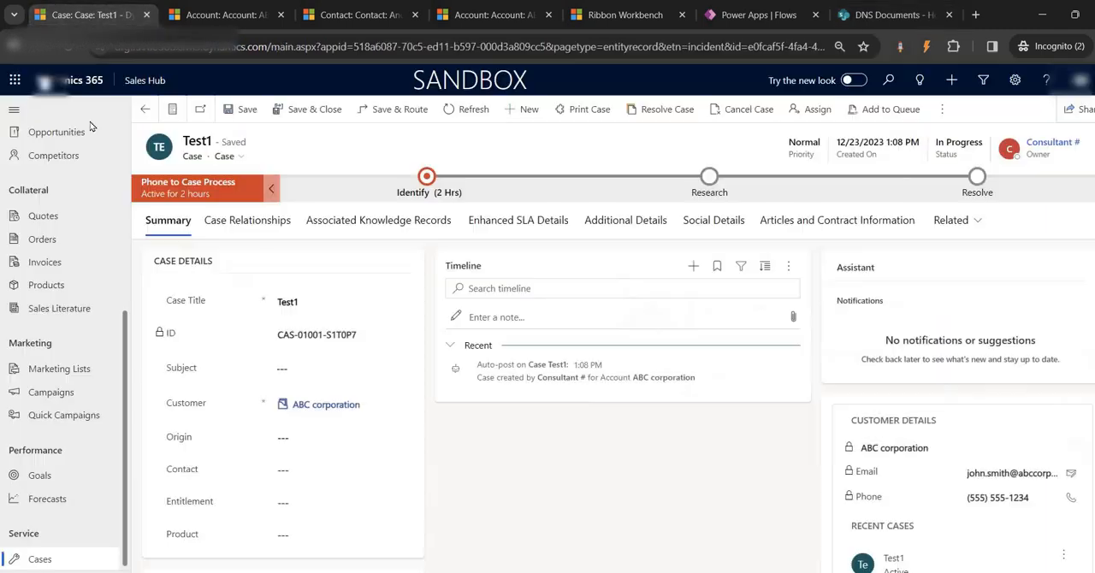
pyautogui.click(979, 222)
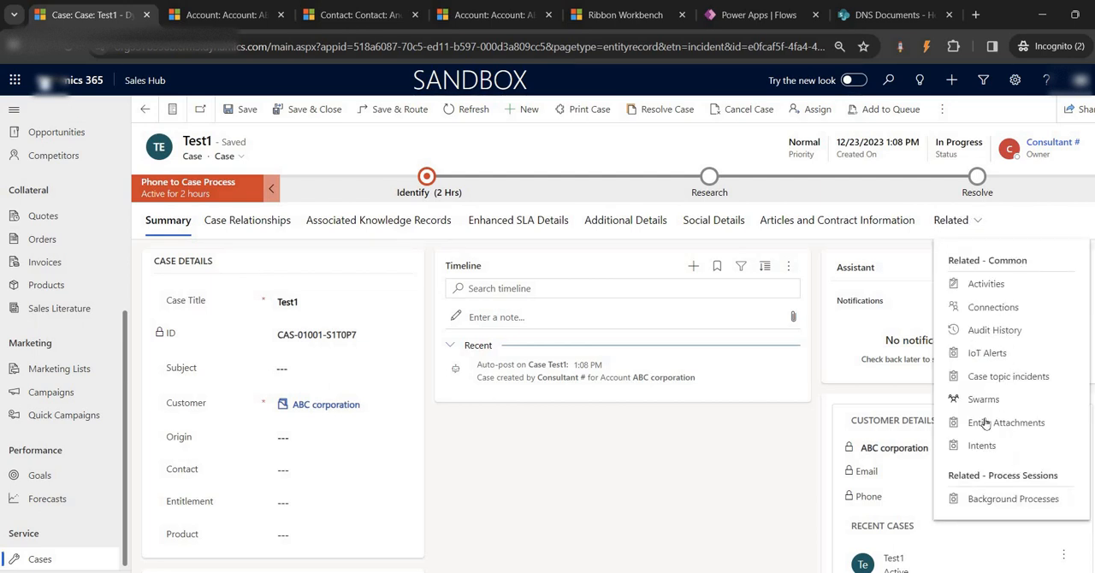
pyautogui.click(676, 509)
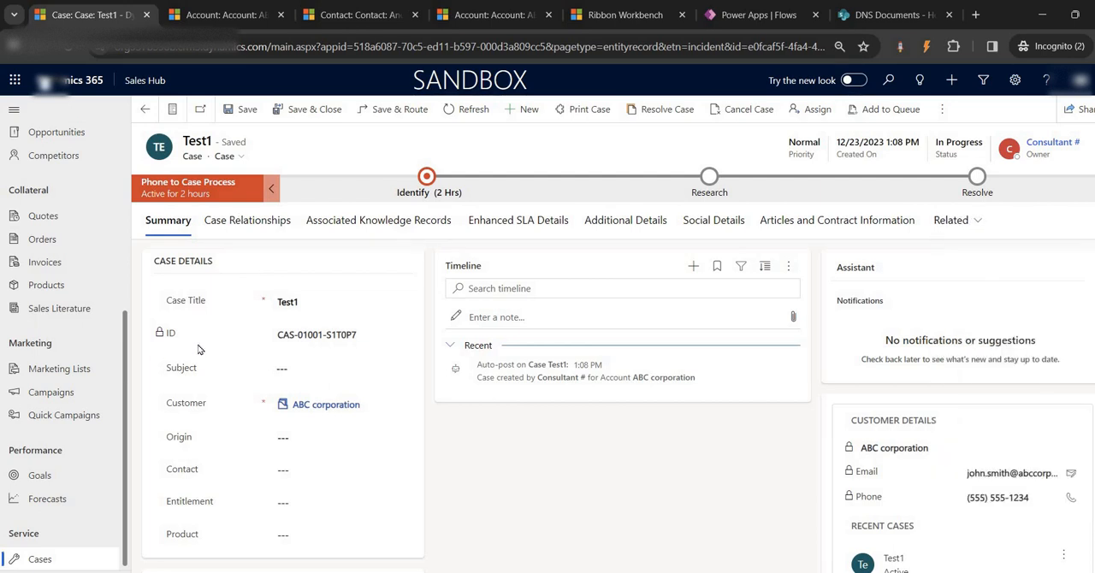
# - Open the blog article "SharePoint Integration with Dynamics 365" in a new browser tab and review its setup instructions
pyautogui.click(975, 14)
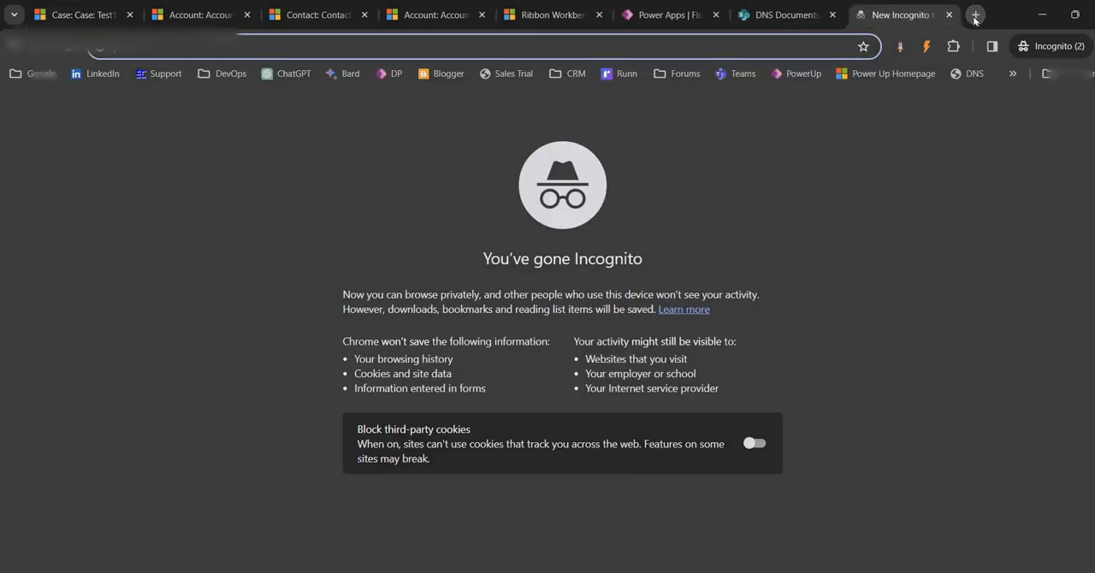
pyautogui.hotkey('ctrl', 'v')
pyautogui.press('Return')
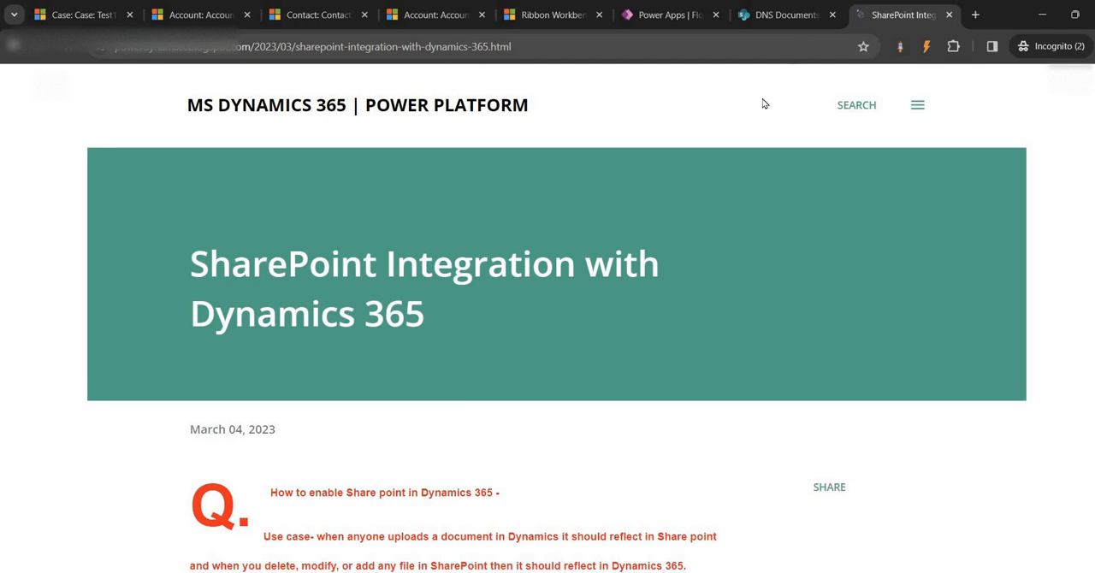
pyautogui.scroll(-4, 392, 357)
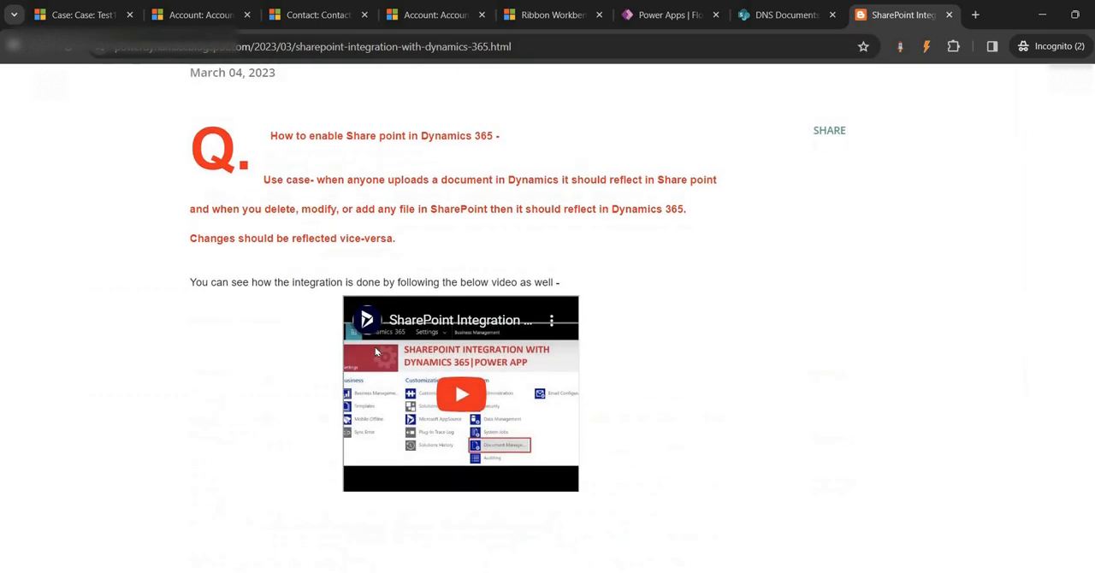
pyautogui.scroll(4, 374, 347)
pyautogui.moveTo(190, 257); pyautogui.dragTo(500, 342)
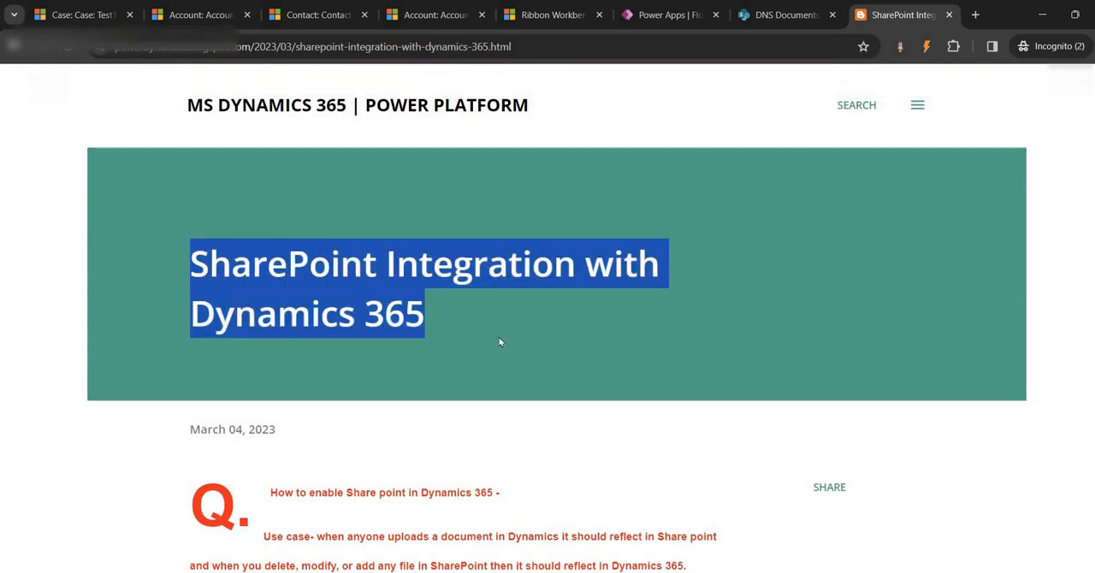
pyautogui.scroll(-15, 500, 342)
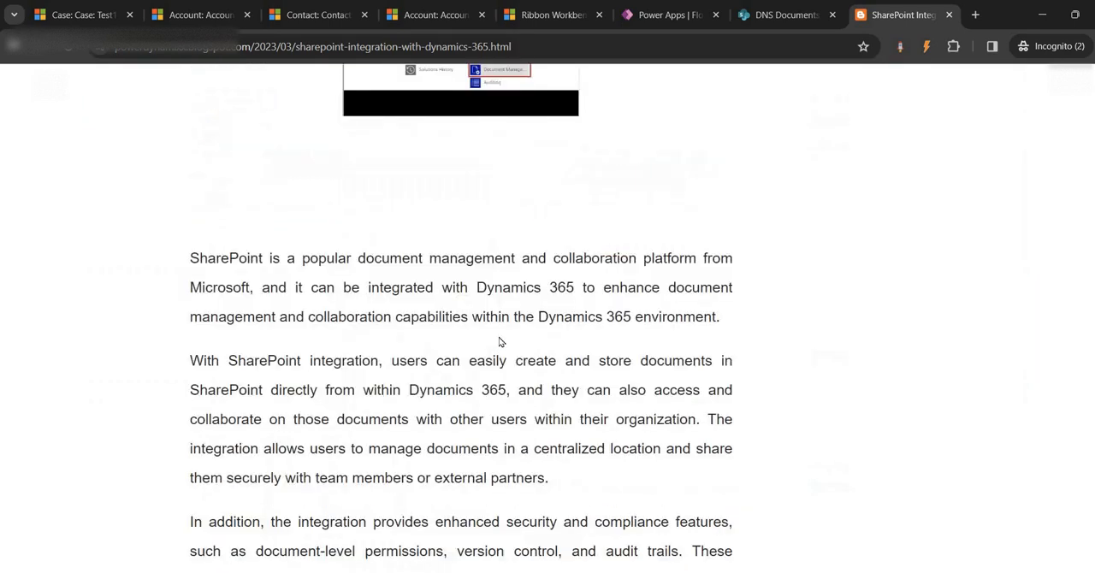
pyautogui.scroll(-3, 341, 269)
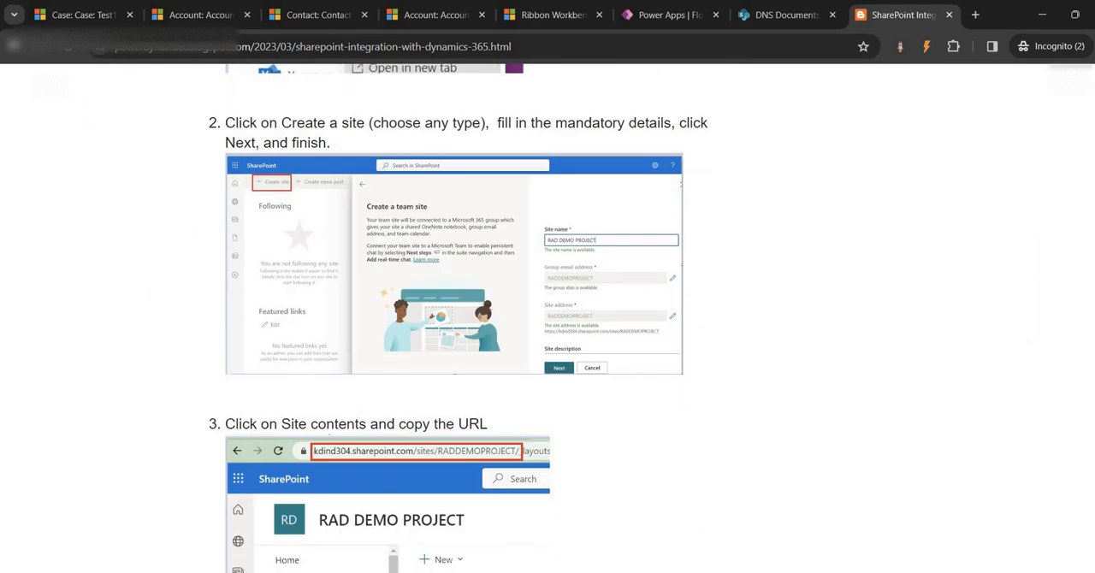
# - Return to the Test1 case and open the Dynamics 365 Advanced Settings
pyautogui.click(81, 15)
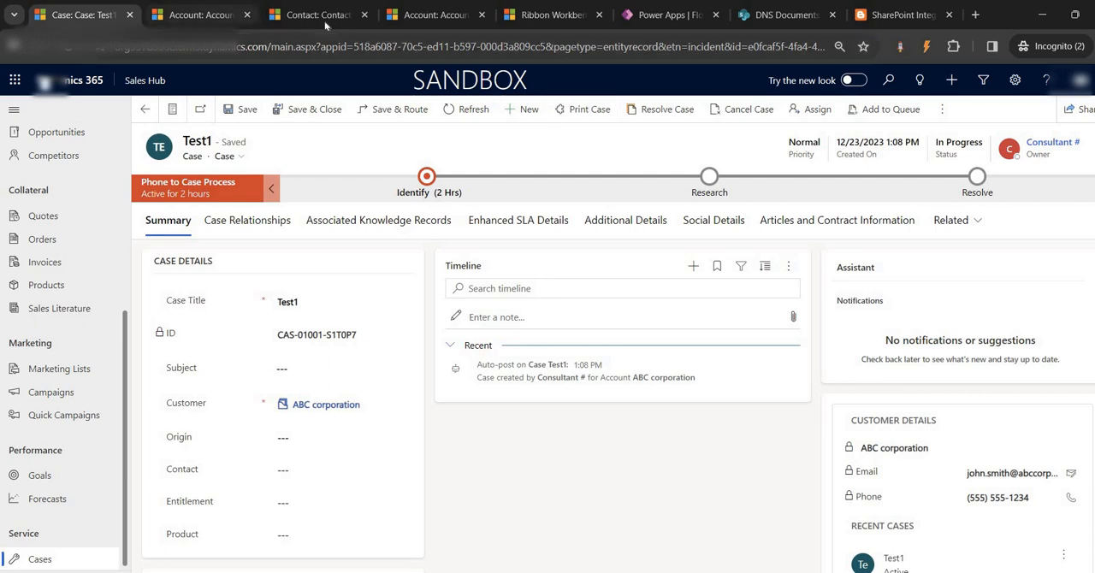
pyautogui.click(1014, 80)
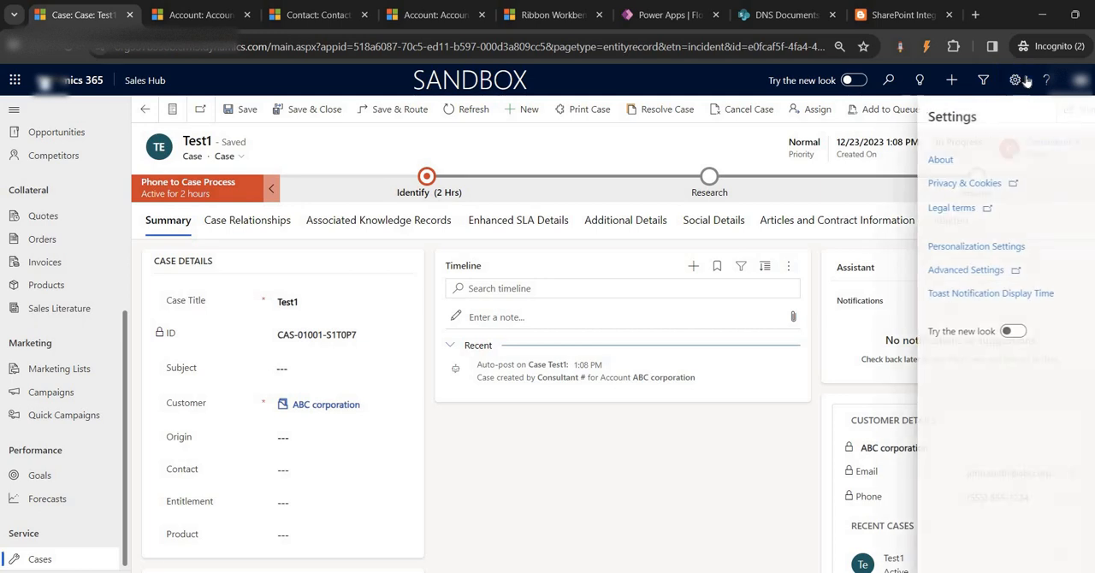
pyautogui.click(963, 270)
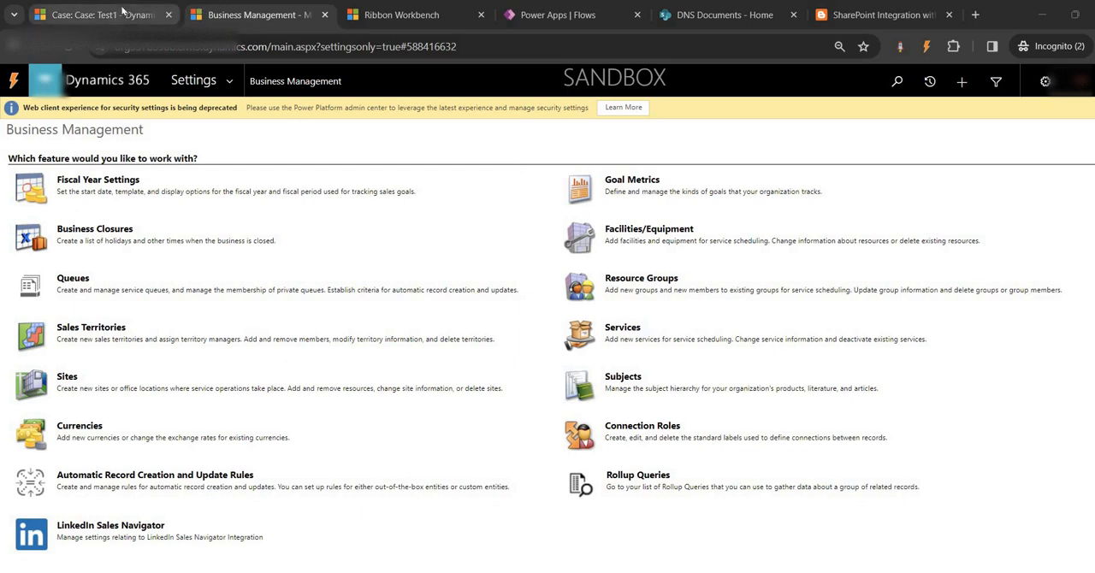
# - Recheck the related record types available on the Test1 case form
pyautogui.click(96, 14)
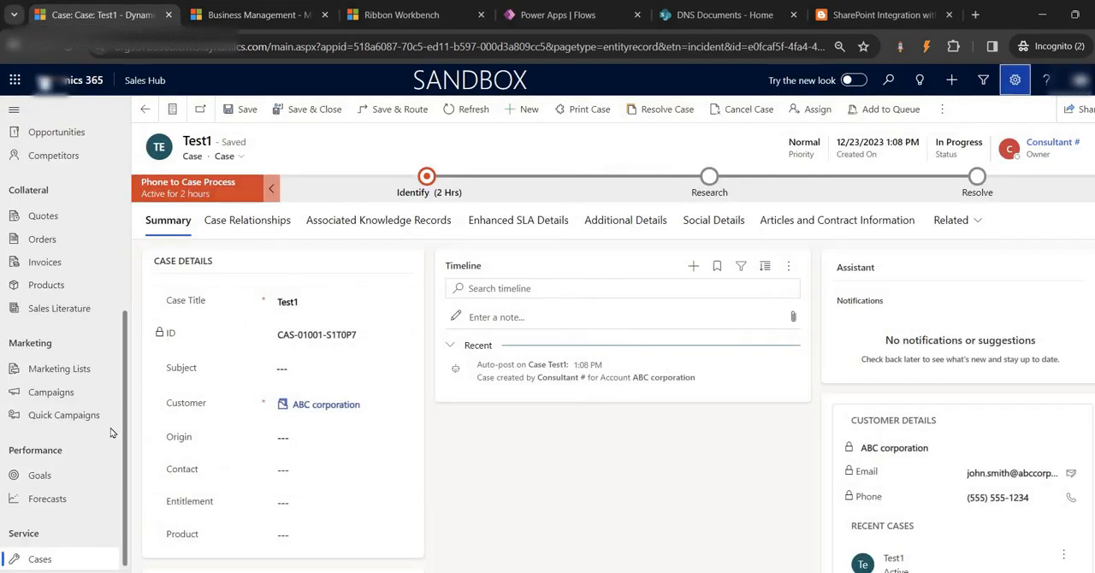
pyautogui.click(979, 224)
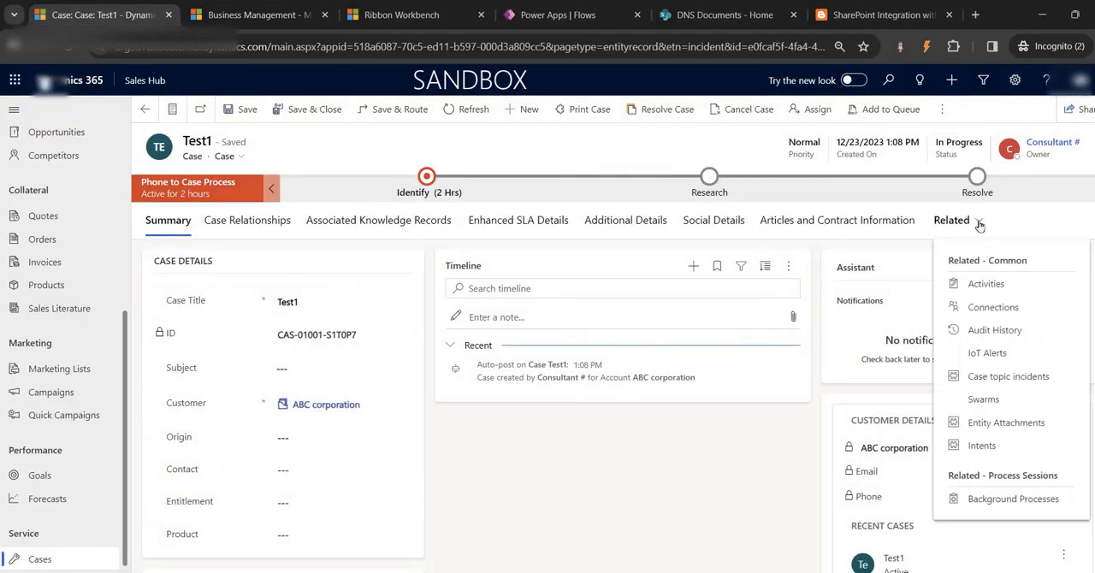
pyautogui.click(549, 476)
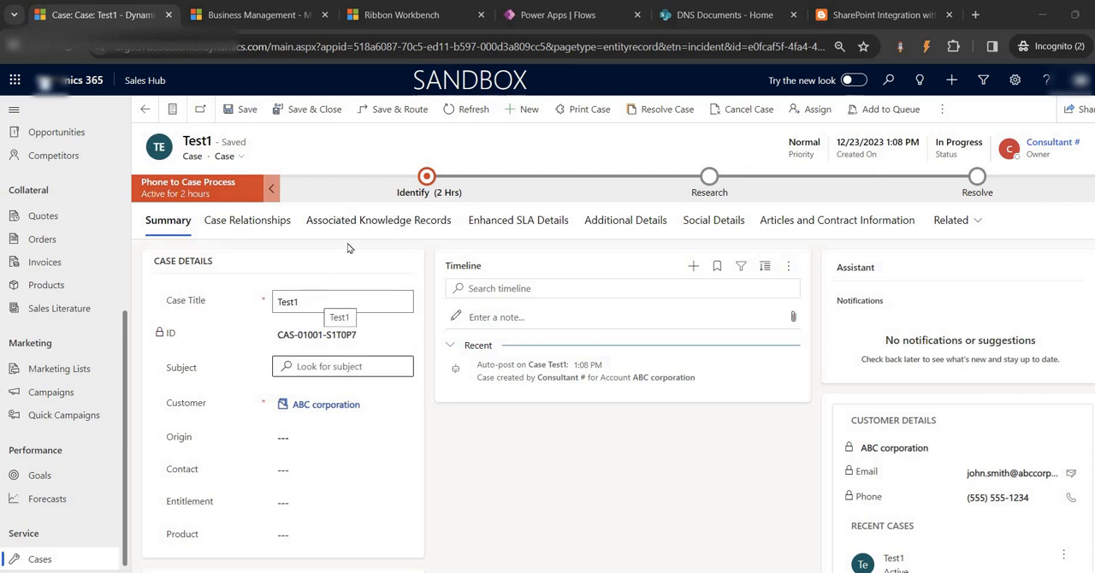
# - Open the Document Management area in the Dynamics 365 Advanced Settings
pyautogui.click(248, 10)
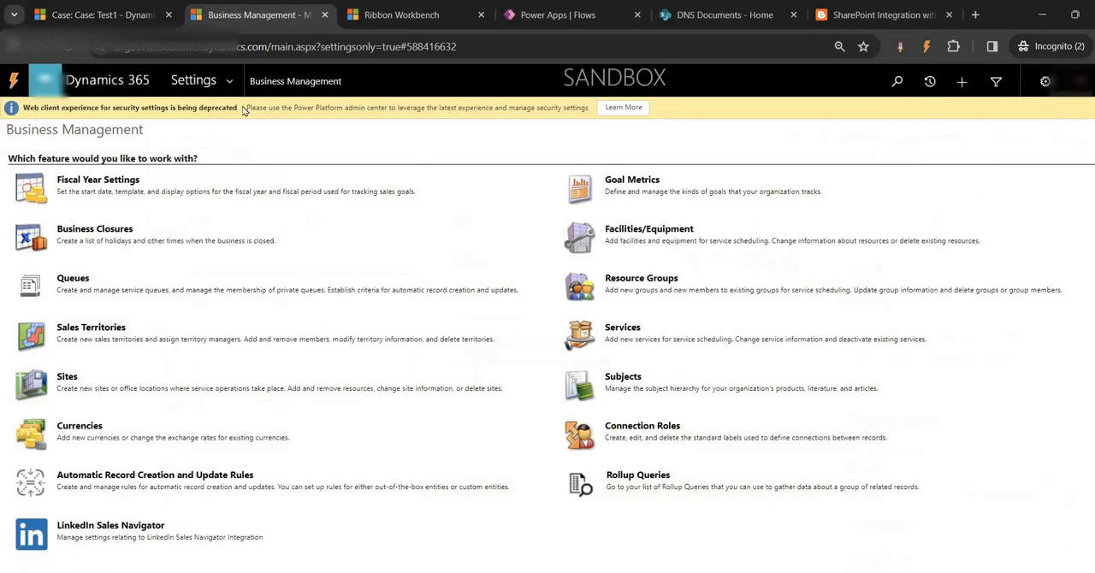
pyautogui.click(229, 82)
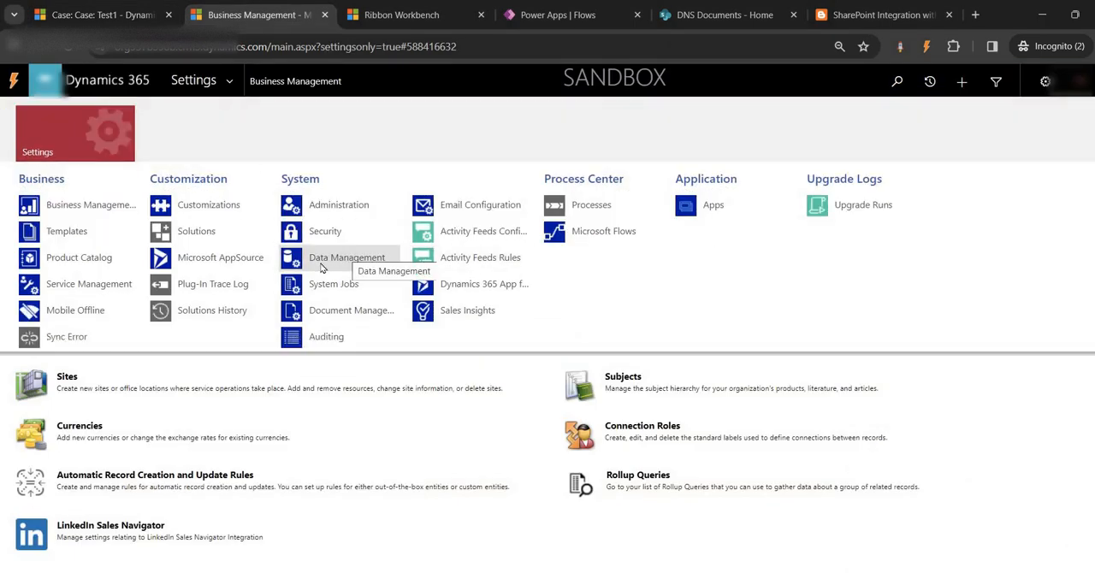
pyautogui.click(340, 313)
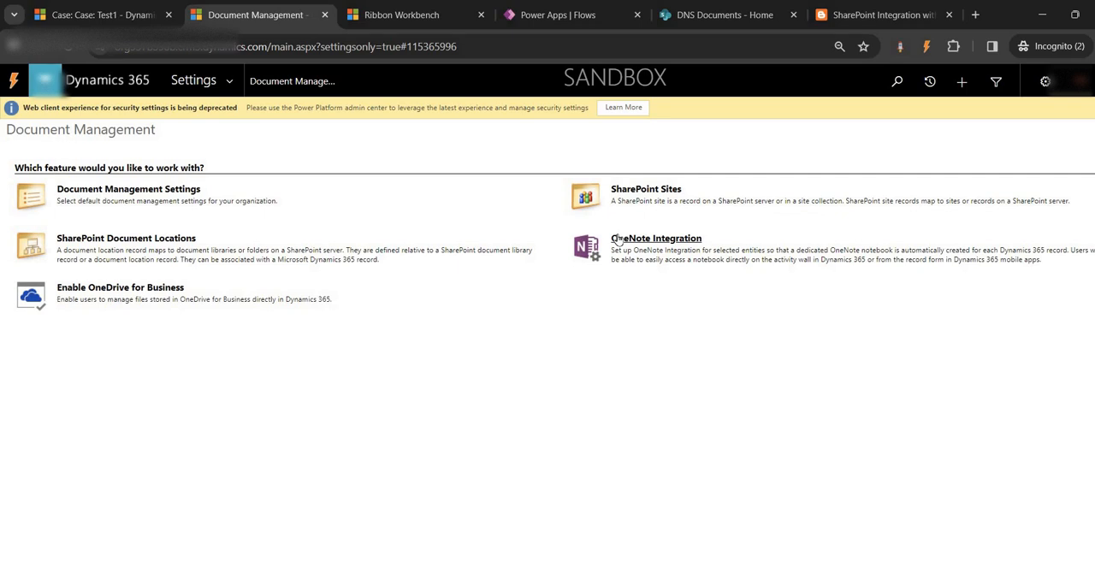
# - Review the SharePoint integration article's instructions for opening Document Management and configuring server-based integration
pyautogui.click(881, 14)
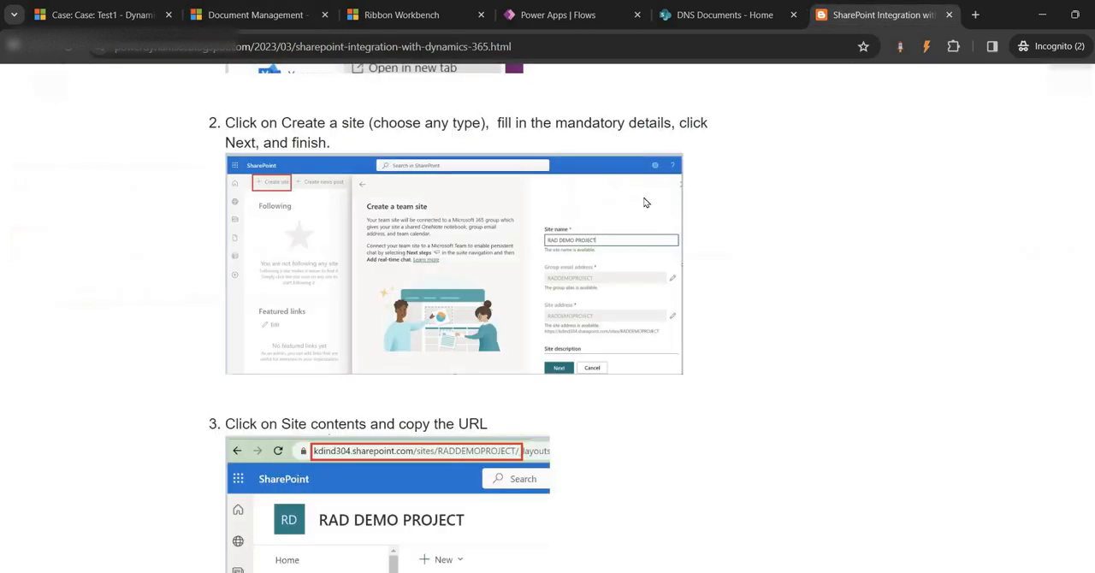
pyautogui.scroll(-5, 435, 372)
pyautogui.scroll(-3, 471, 379)
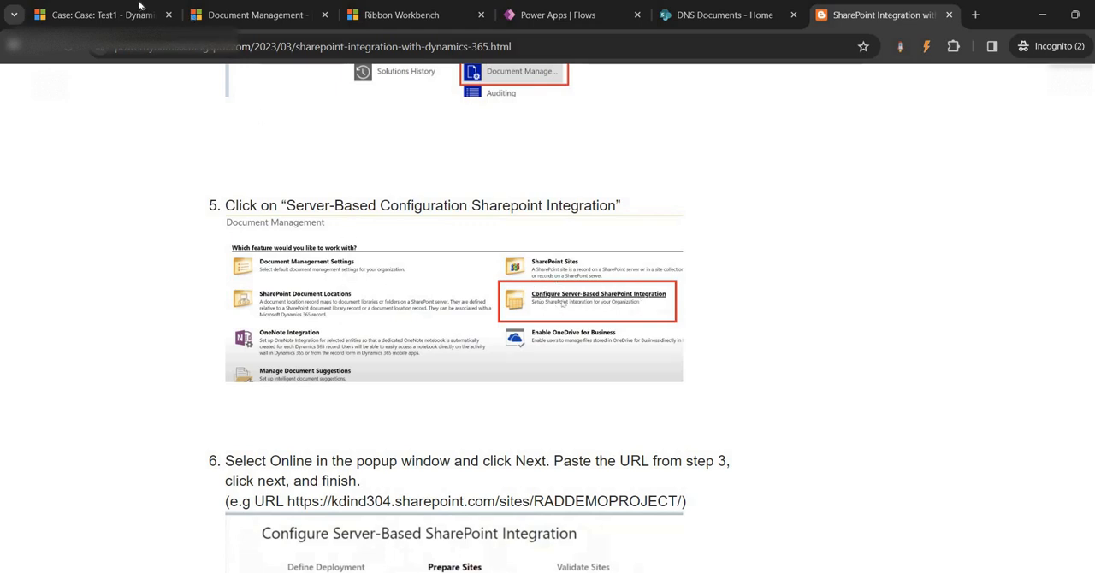
# - Open the Document Management Settings in Dynamics 365 and enable document management for the Case entity
pyautogui.click(253, 13)
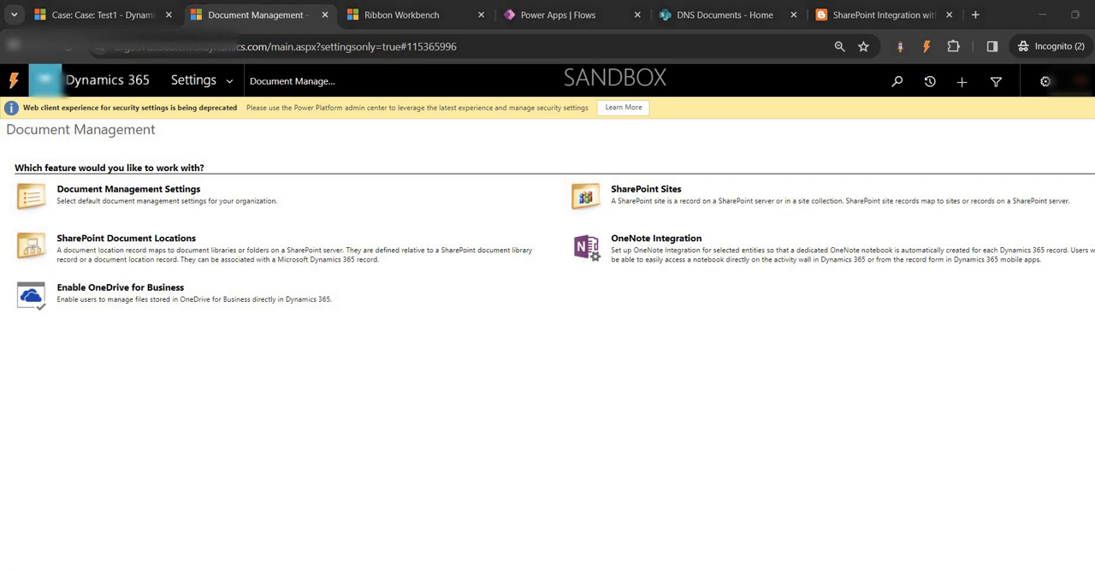
pyautogui.click(100, 190)
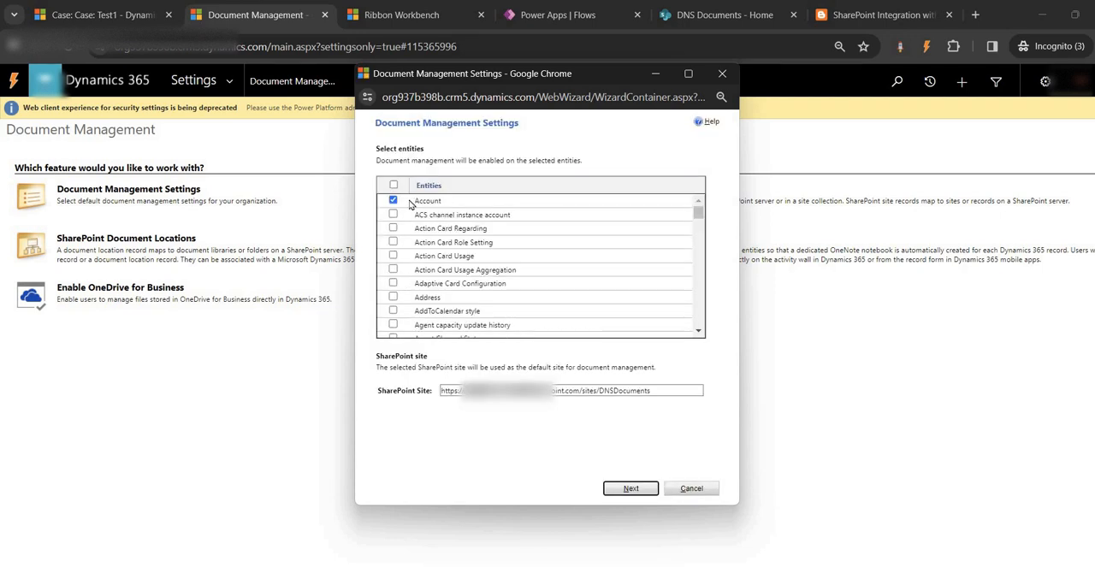
pyautogui.scroll(-10, 448, 291)
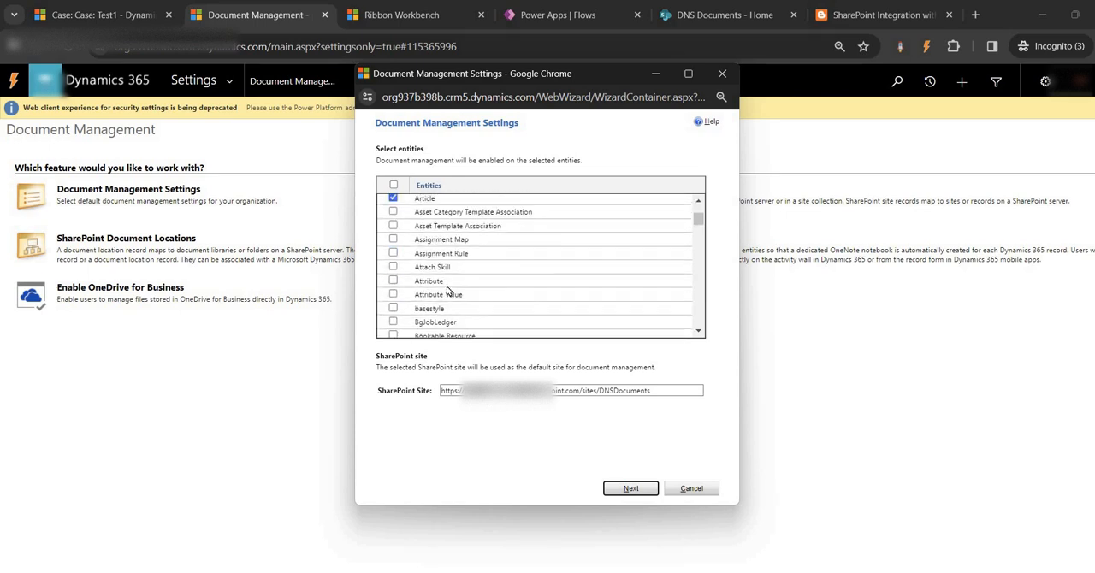
pyautogui.scroll(-8, 448, 291)
pyautogui.scroll(3, 448, 291)
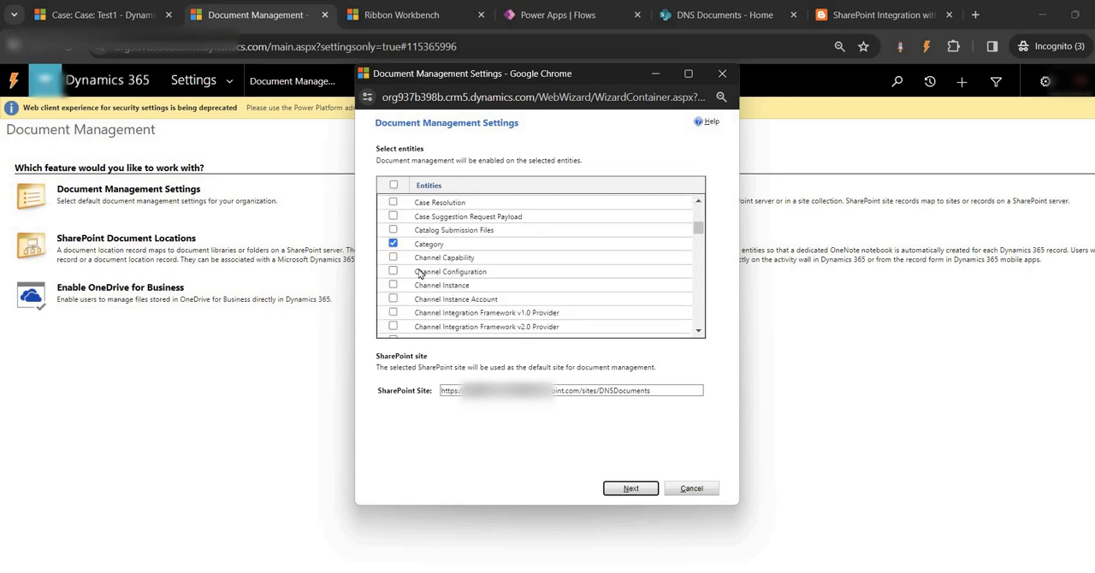
pyautogui.scroll(-5, 421, 275)
pyautogui.scroll(-10, 463, 278)
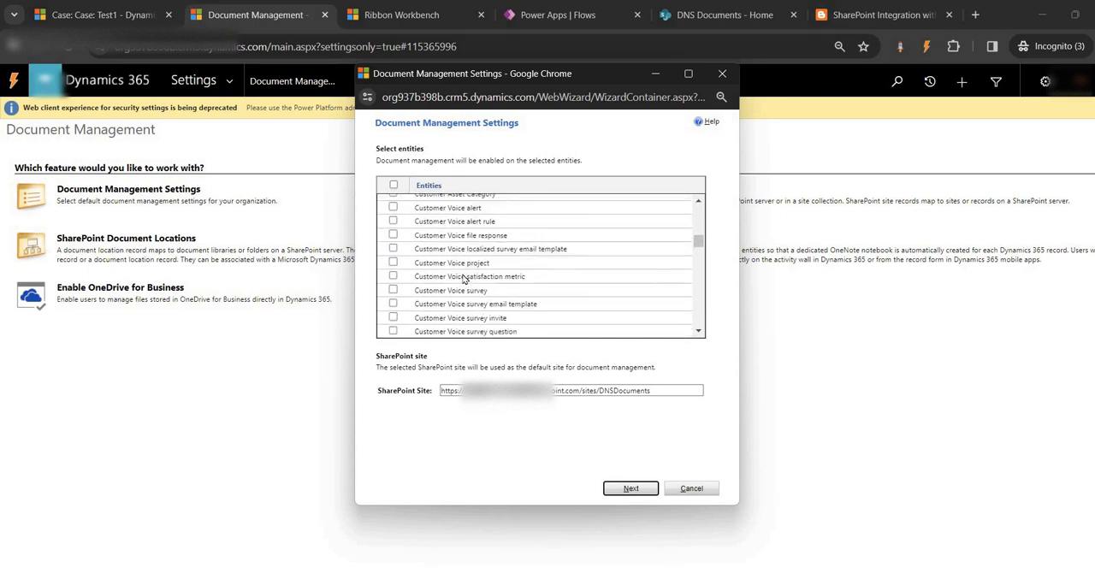
pyautogui.scroll(12, 462, 278)
pyautogui.scroll(10, 463, 278)
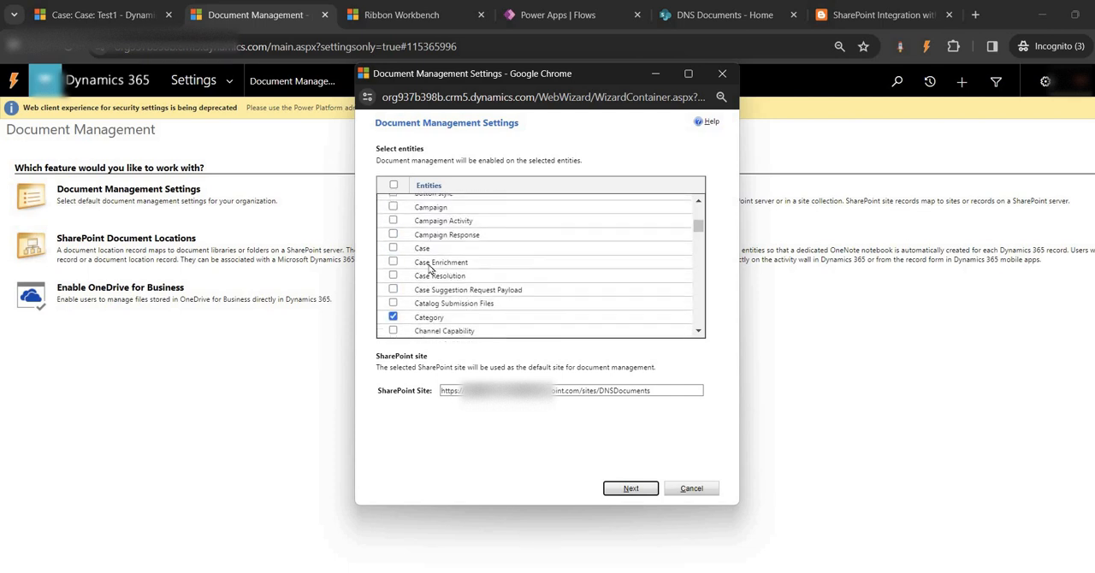
pyautogui.click(393, 249)
# - Check the DNS Documents site and review the article's steps from site creation through the Document Management Settings wizard
pyautogui.click(700, 17)
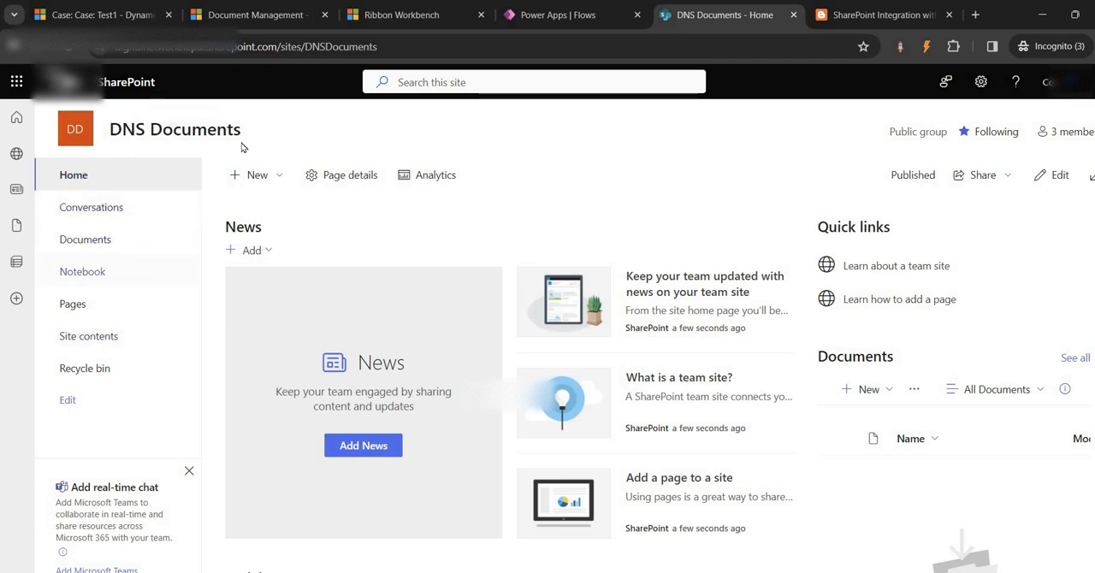
pyautogui.click(881, 15)
pyautogui.scroll(5, 458, 351)
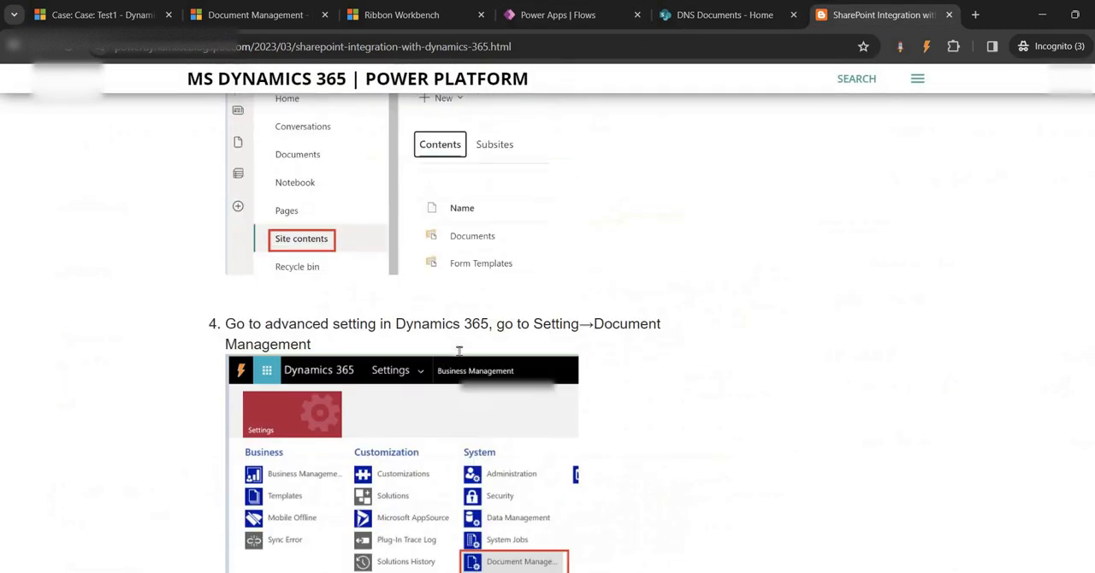
pyautogui.scroll(15, 459, 350)
pyautogui.scroll(-4, 458, 350)
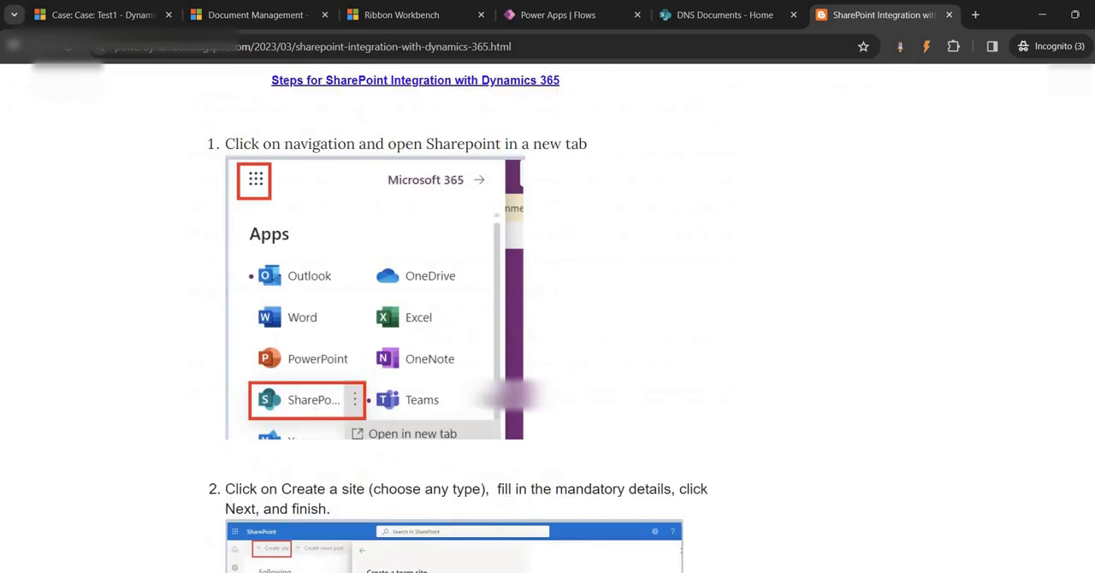
pyautogui.scroll(-3, 411, 385)
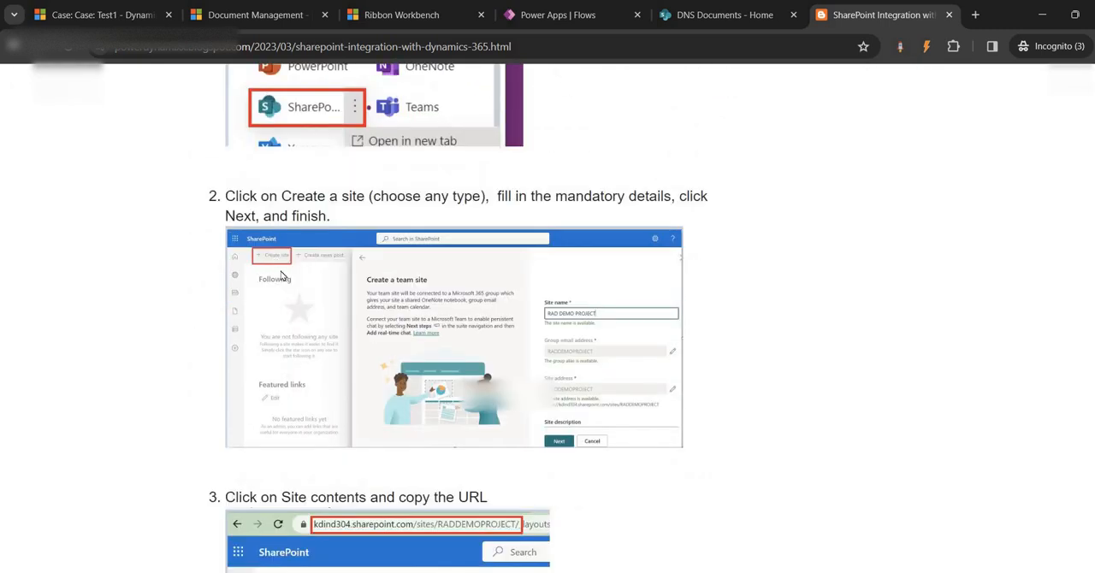
pyautogui.scroll(-2, 571, 277)
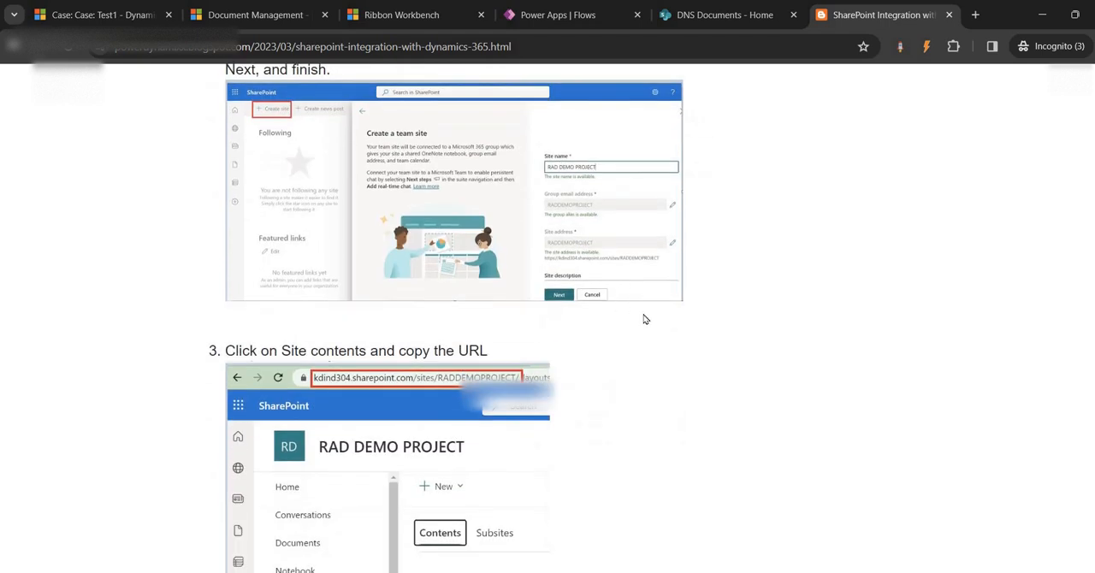
pyautogui.scroll(-3, 600, 344)
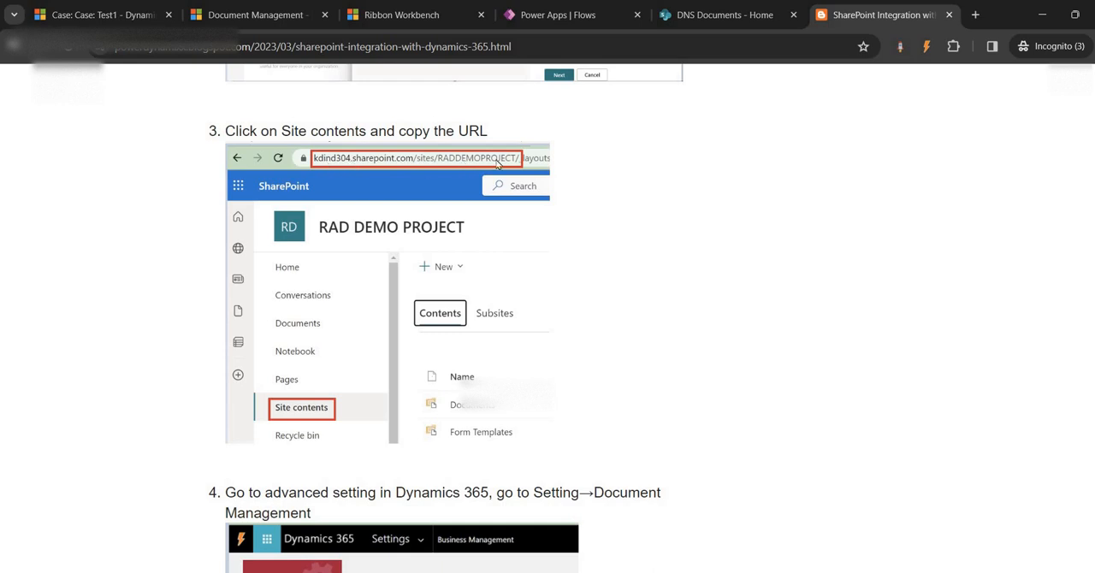
pyautogui.scroll(-12, 479, 214)
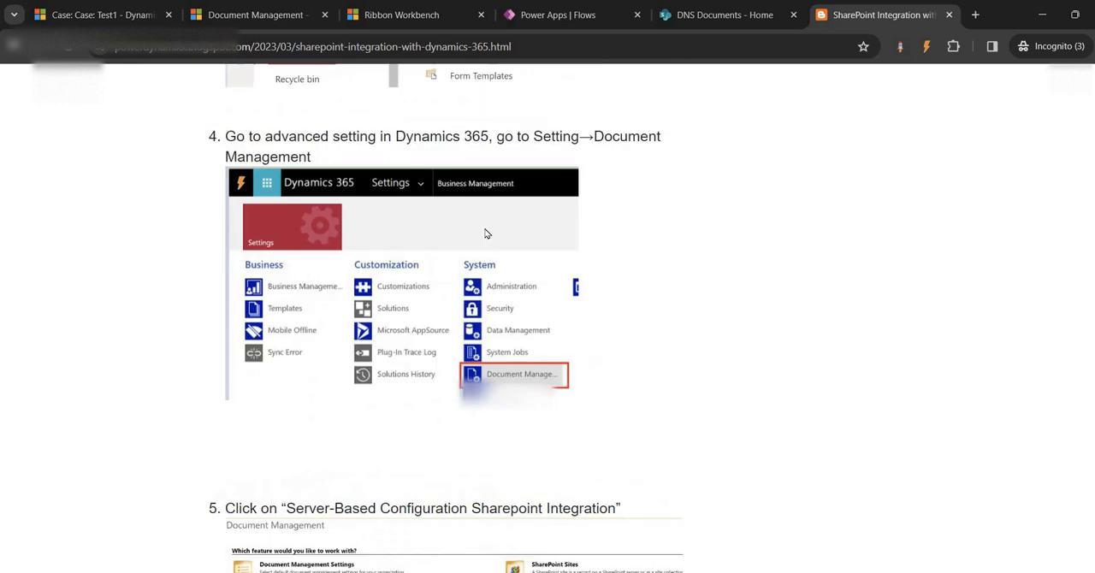
pyautogui.scroll(-4, 479, 465)
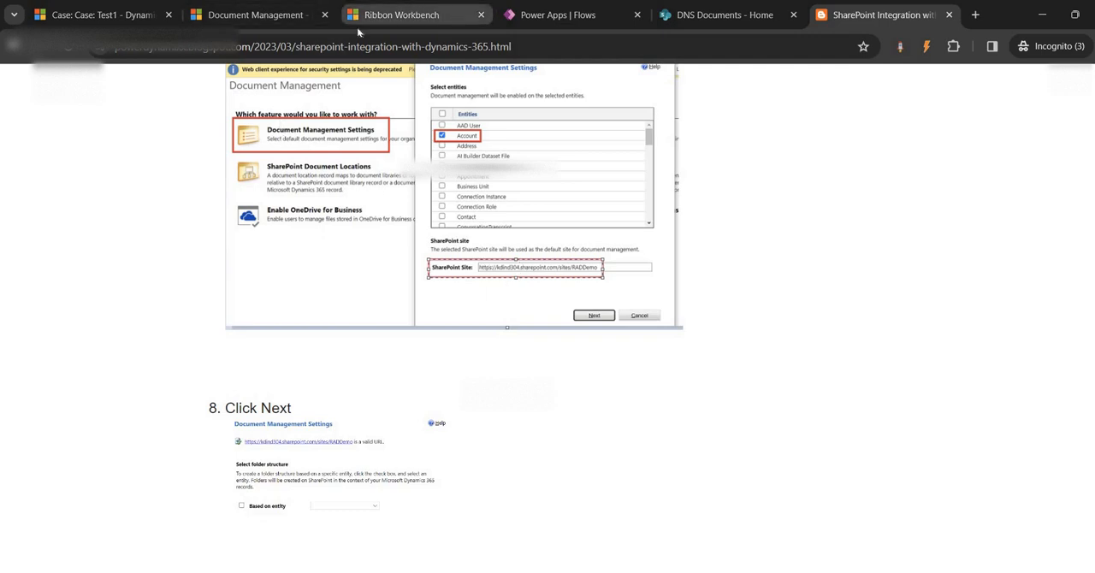
# - Complete the Document Management Settings wizard without an entity-based folder structure, creating the document libraries on the DNSDocuments site
pyautogui.click(230, 15)
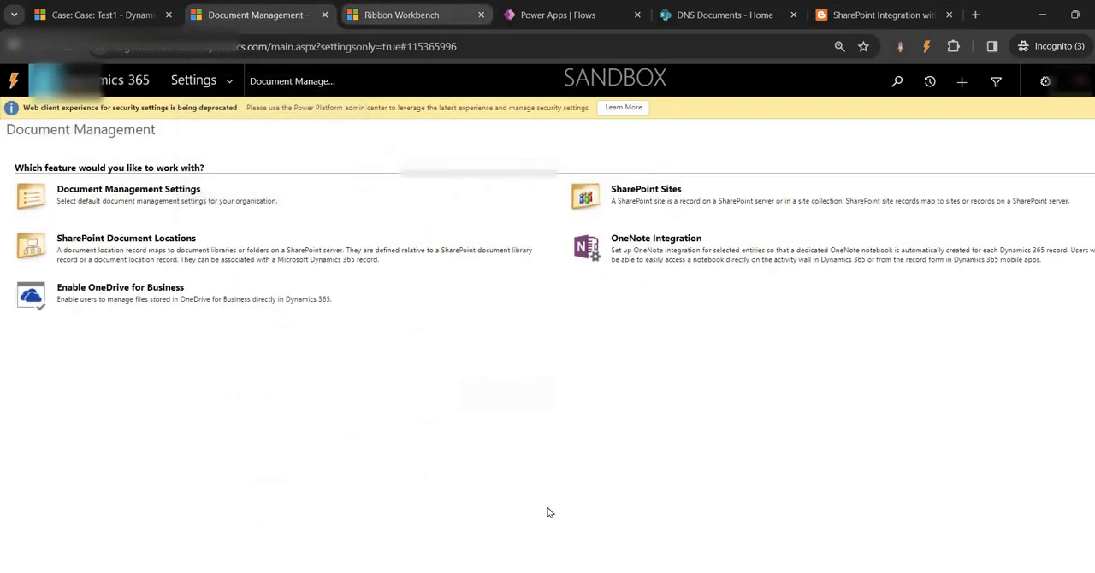
pyautogui.moveTo(561, 571)
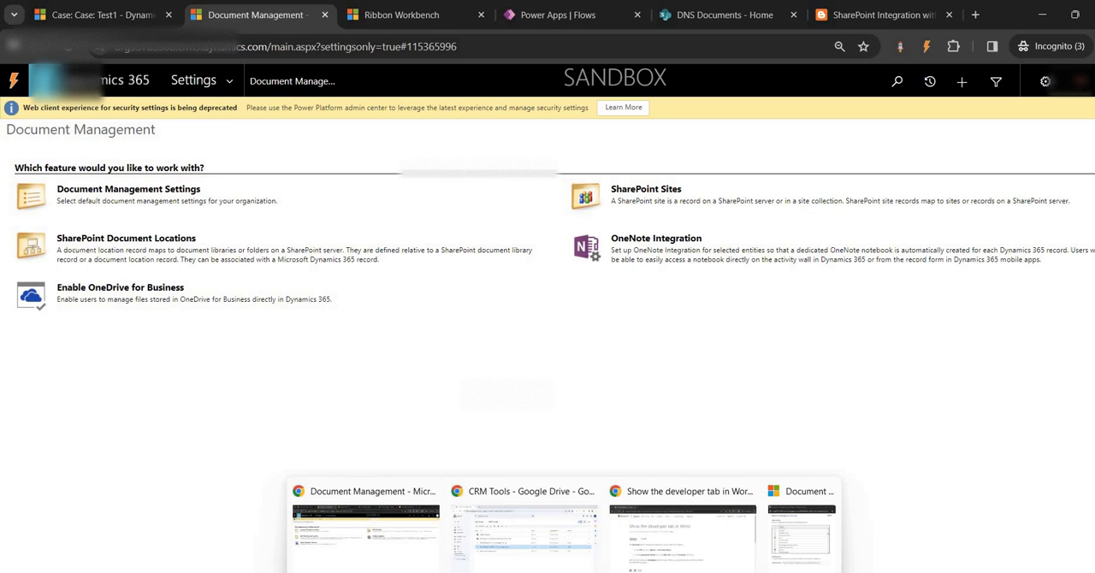
pyautogui.click(795, 538)
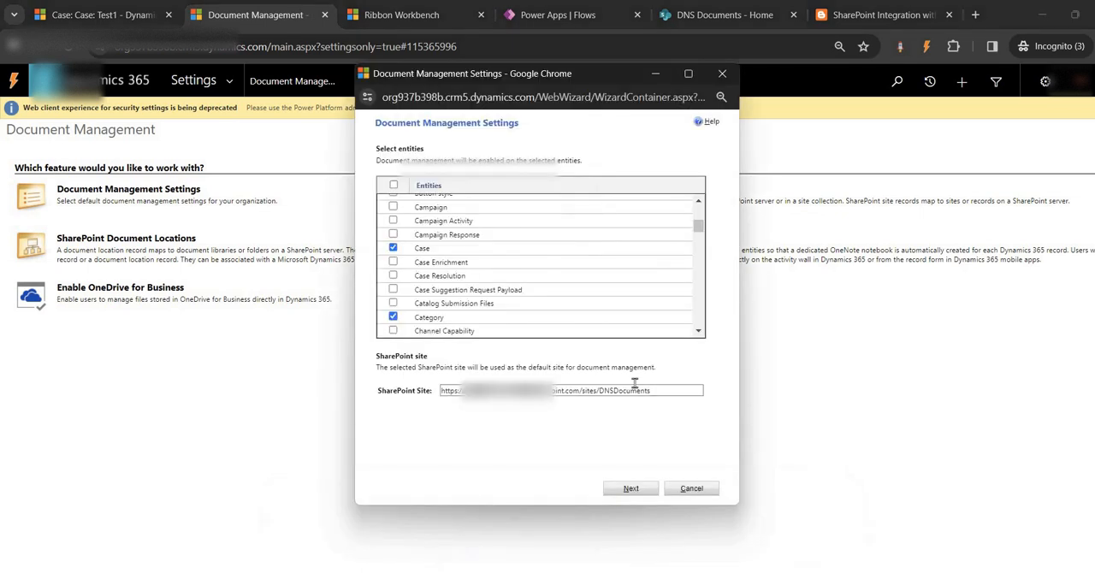
pyautogui.click(630, 488)
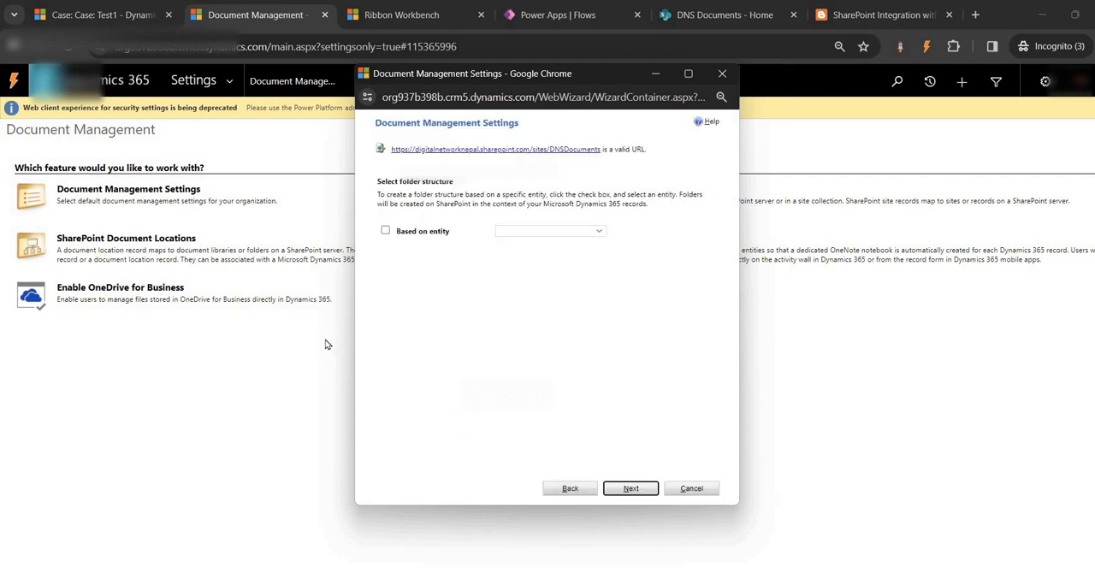
pyautogui.click(634, 491)
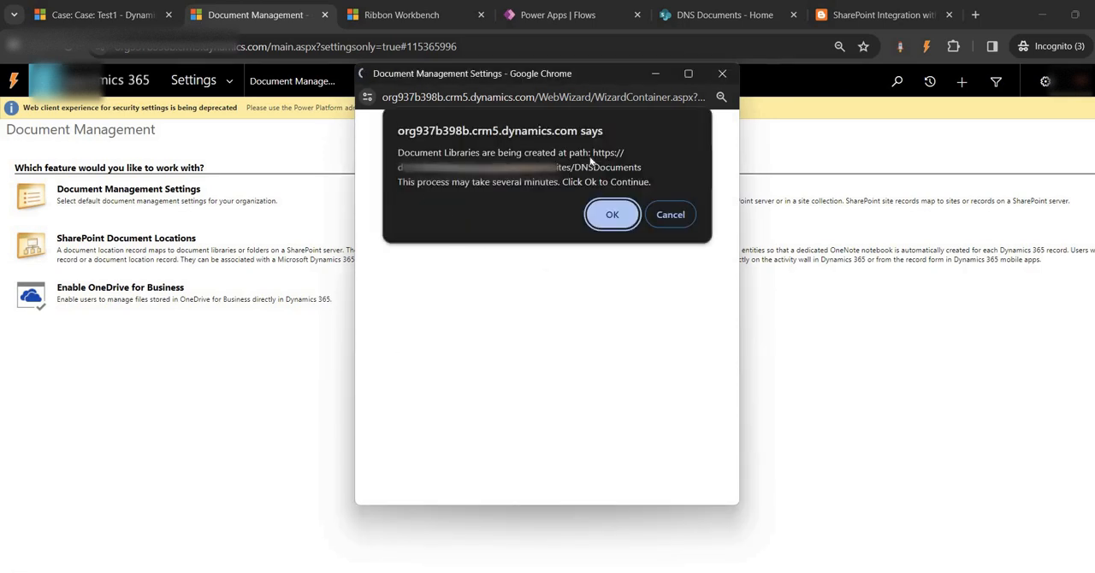
pyautogui.click(613, 214)
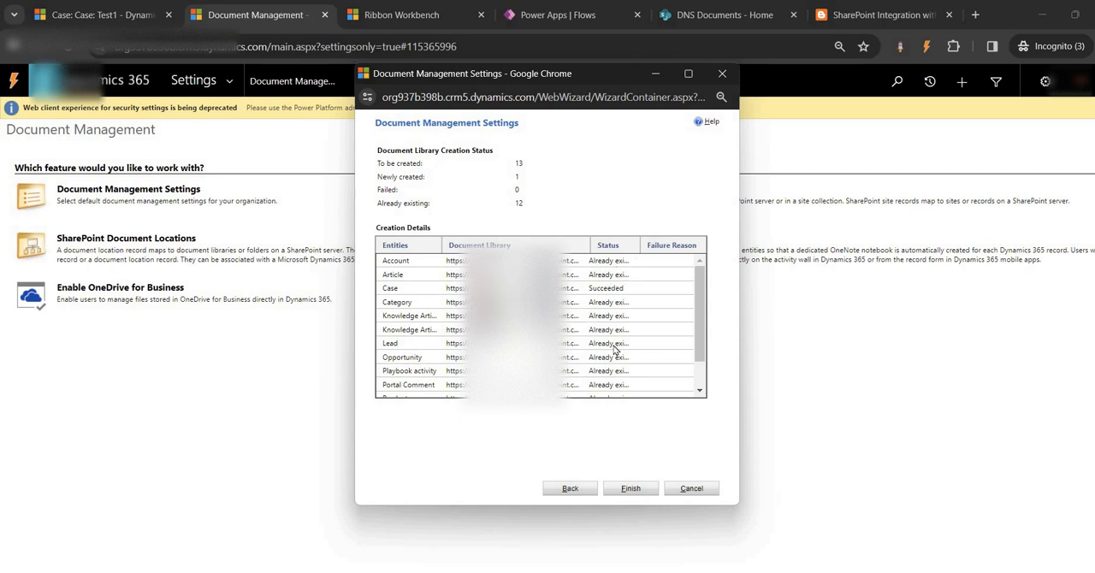
pyautogui.click(629, 489)
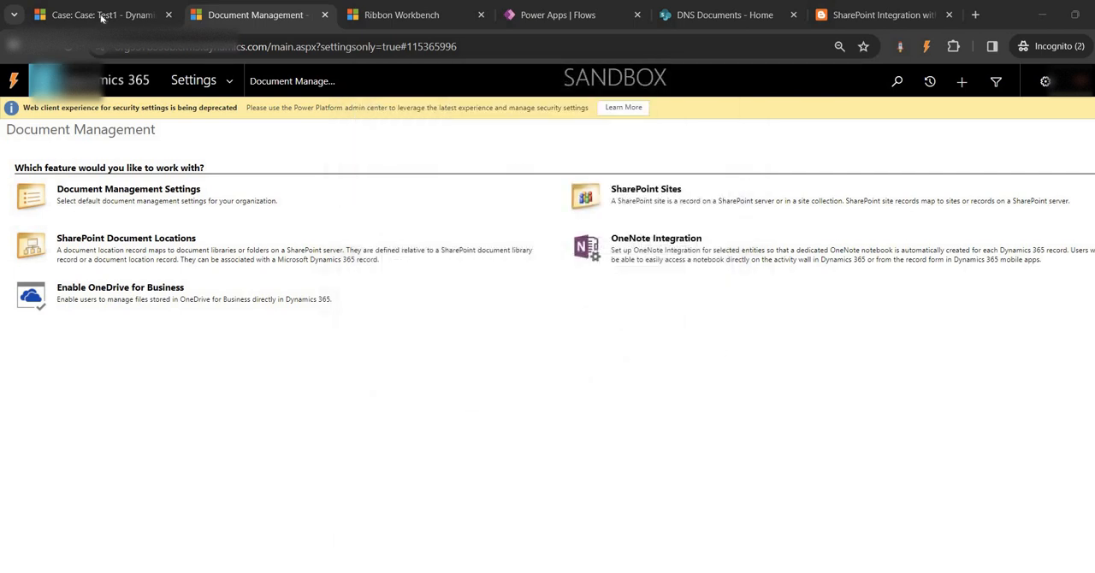
# - Reload the Test1 case and open its related Documents
pyautogui.click(100, 15)
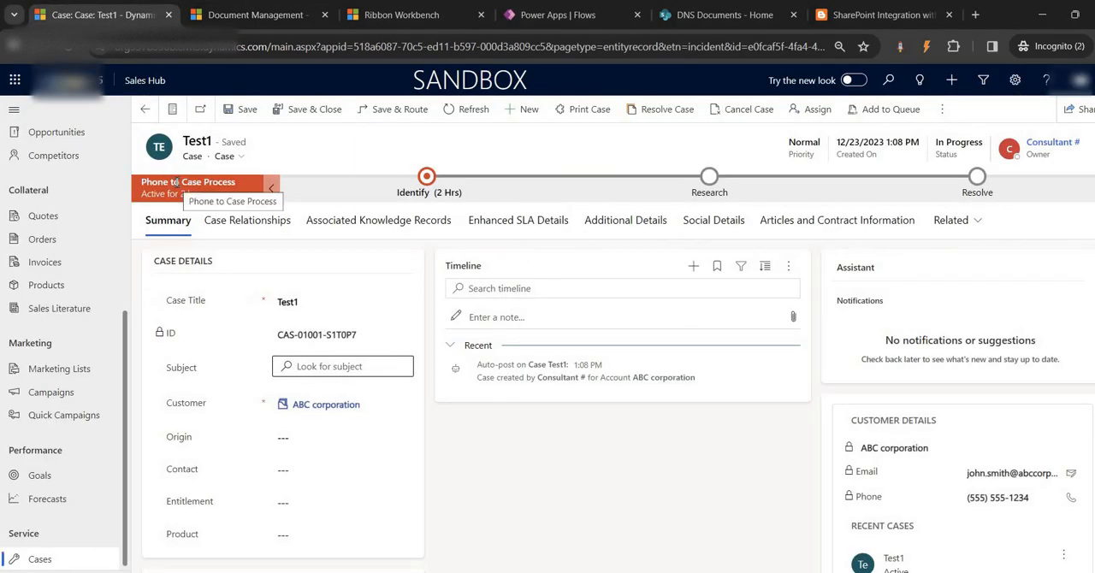
pyautogui.click(68, 46)
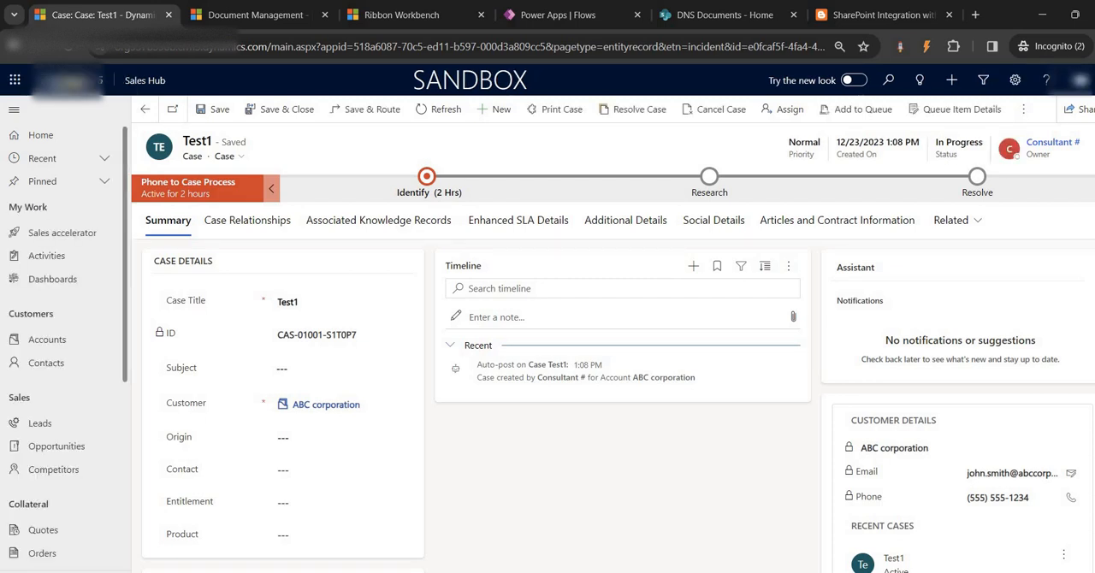
pyautogui.click(978, 221)
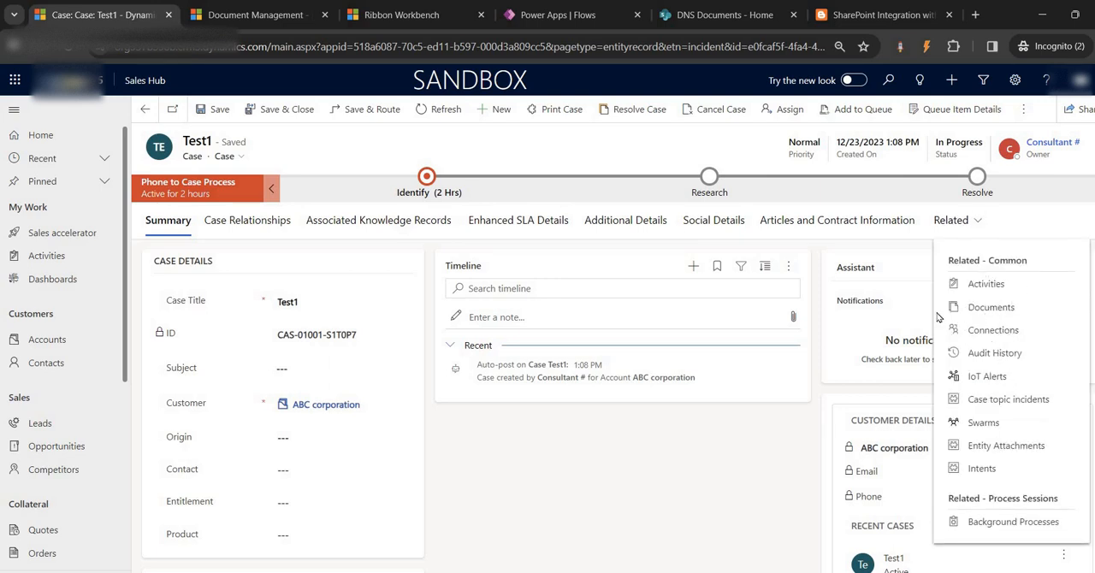
pyautogui.click(975, 309)
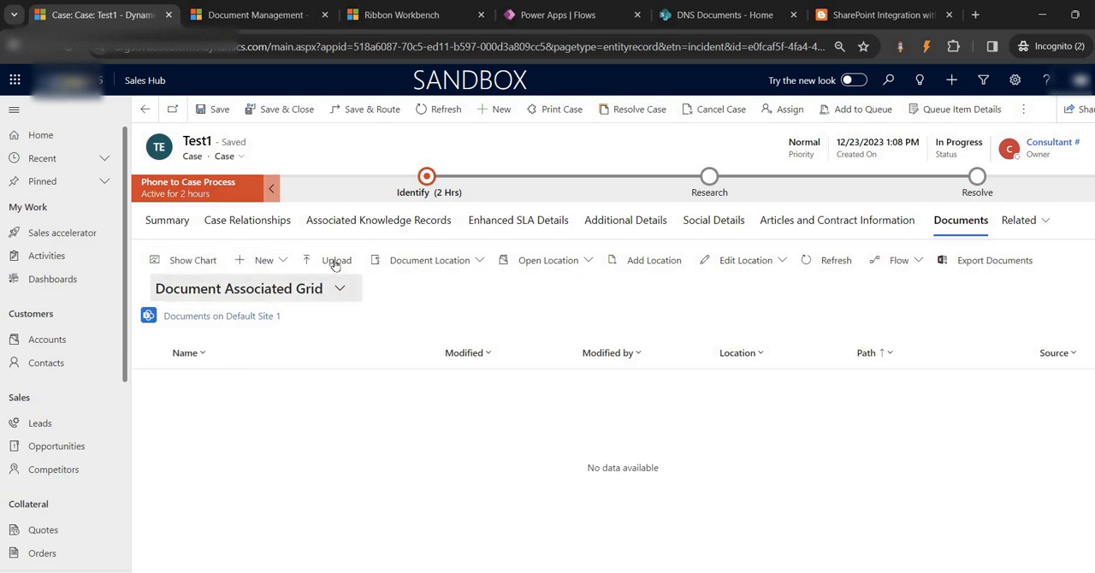
# - Open the Case document library from the DNS Documents site contents in SharePoint to check the case folder
pyautogui.click(710, 12)
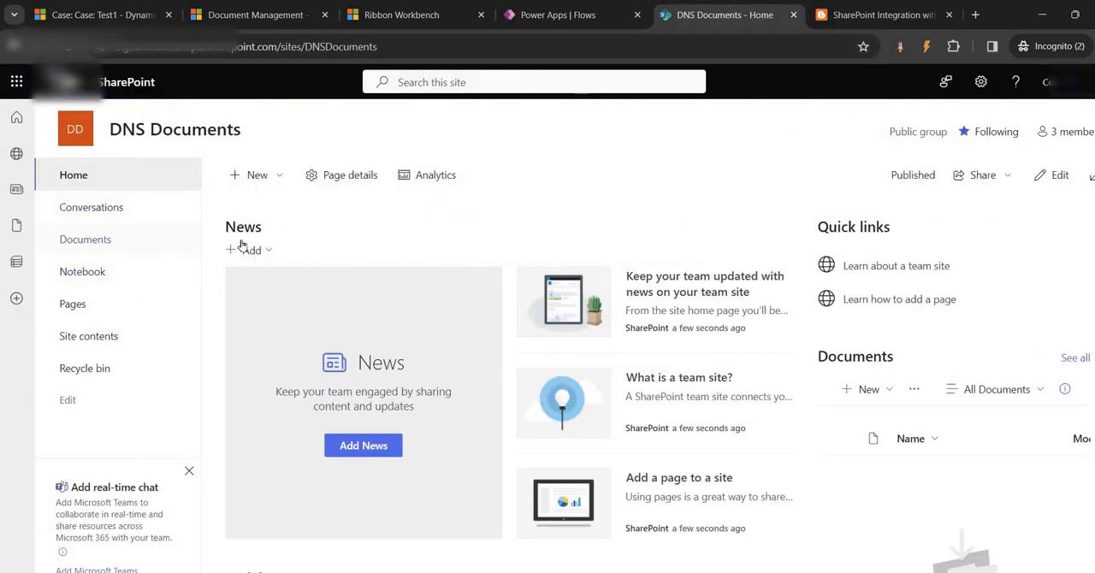
pyautogui.click(82, 338)
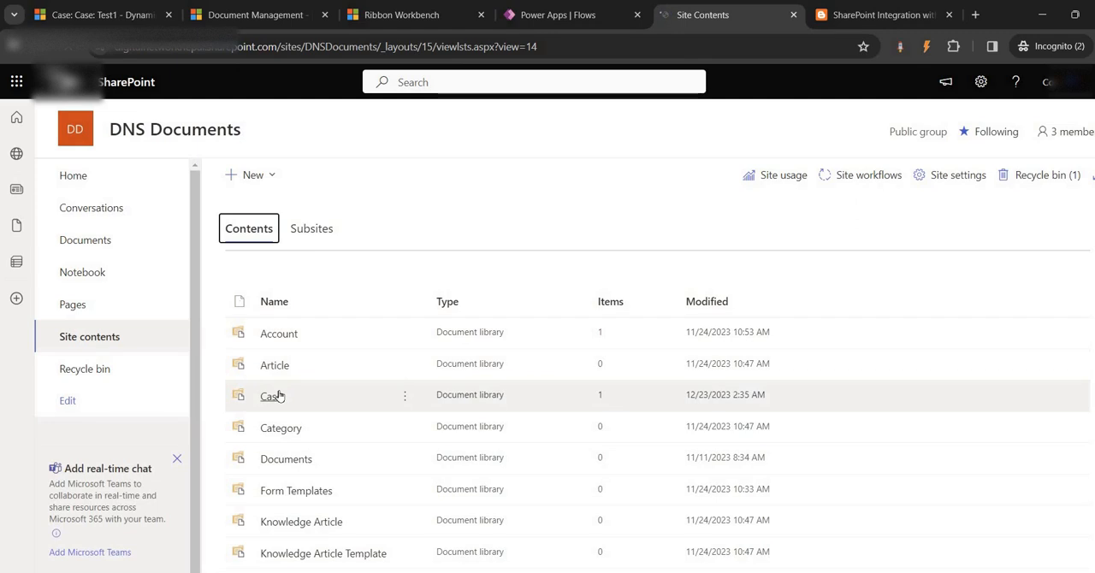
pyautogui.click(272, 396)
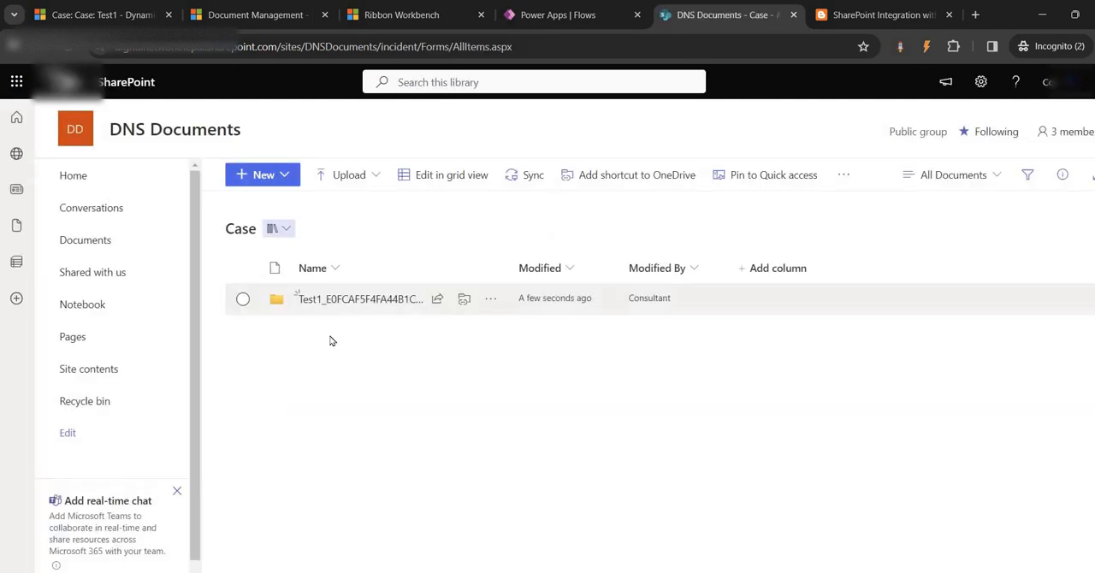
# - Return to the Test1 case's documents and open the Upload Documents dialog
pyautogui.click(84, 12)
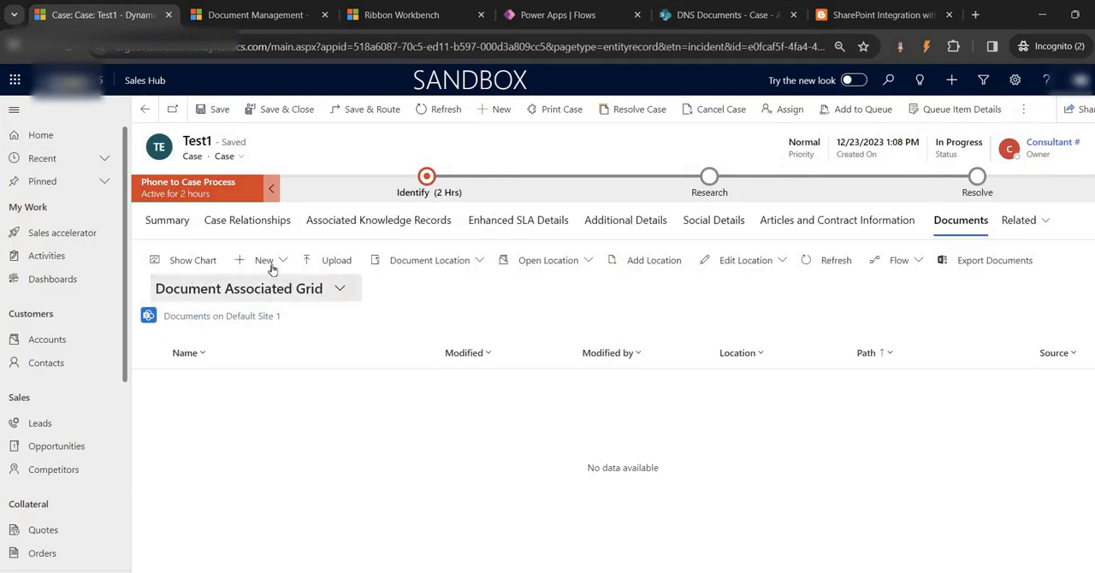
pyautogui.click(339, 261)
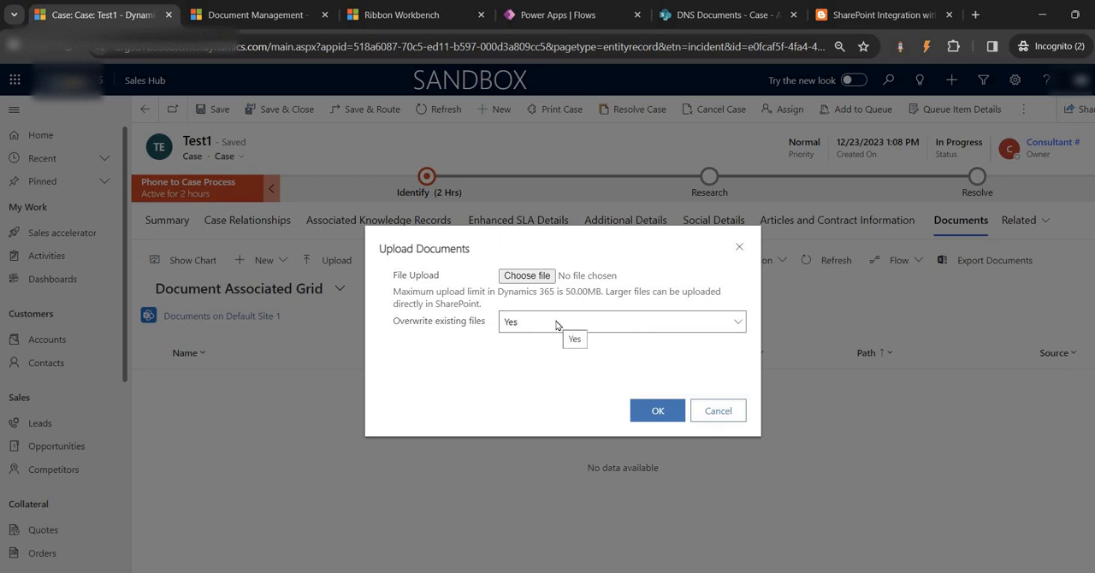
# - Review the article's upload test instructions and highlight the note about special characters to avoid in names
pyautogui.click(881, 14)
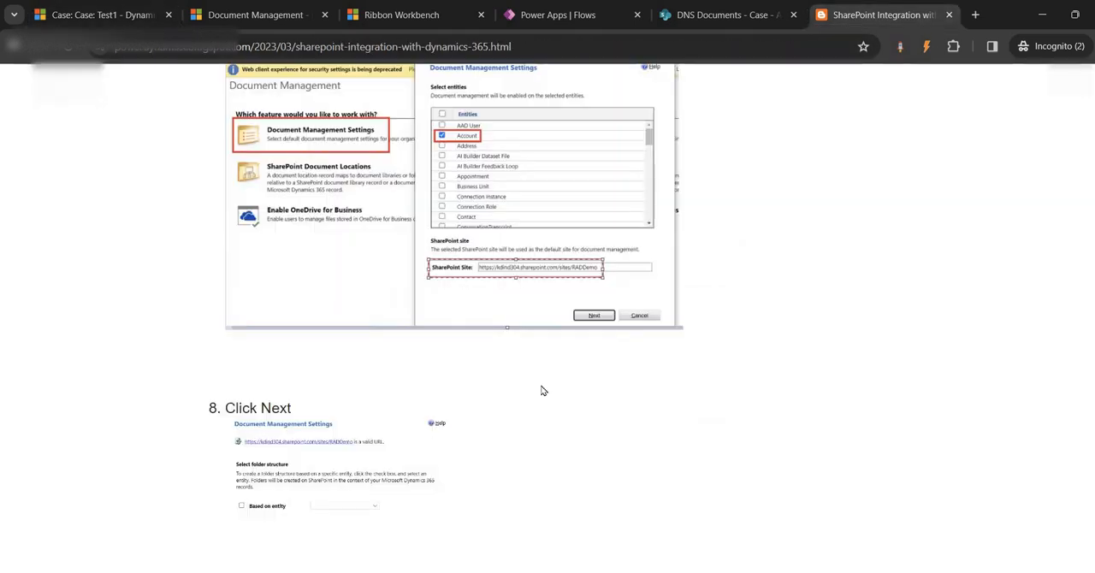
pyautogui.scroll(-5, 541, 390)
pyautogui.scroll(-9, 541, 390)
pyautogui.scroll(5, 626, 358)
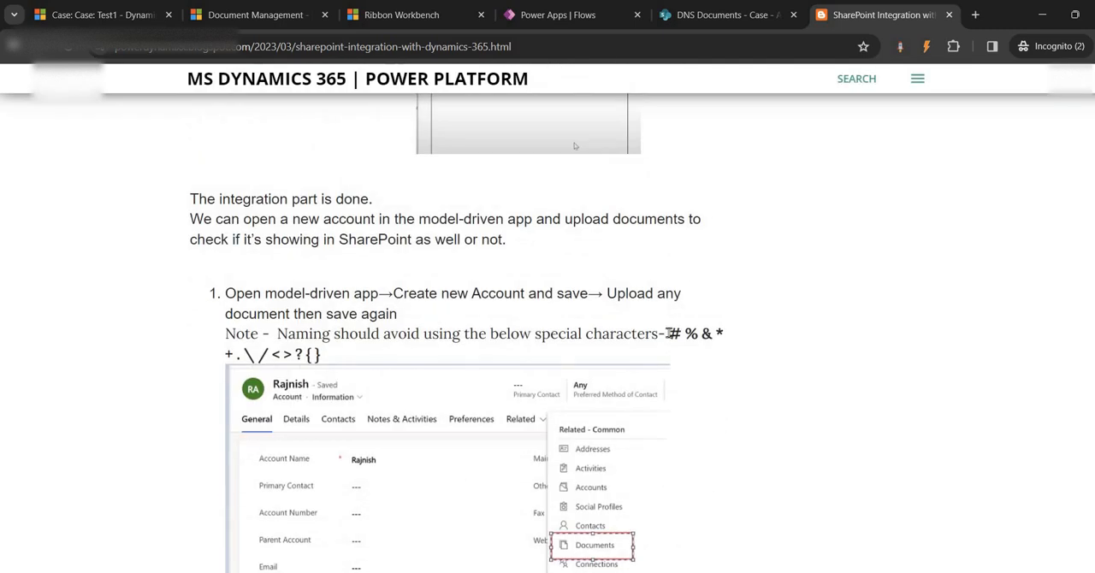
pyautogui.moveTo(666, 334); pyautogui.dragTo(639, 335)
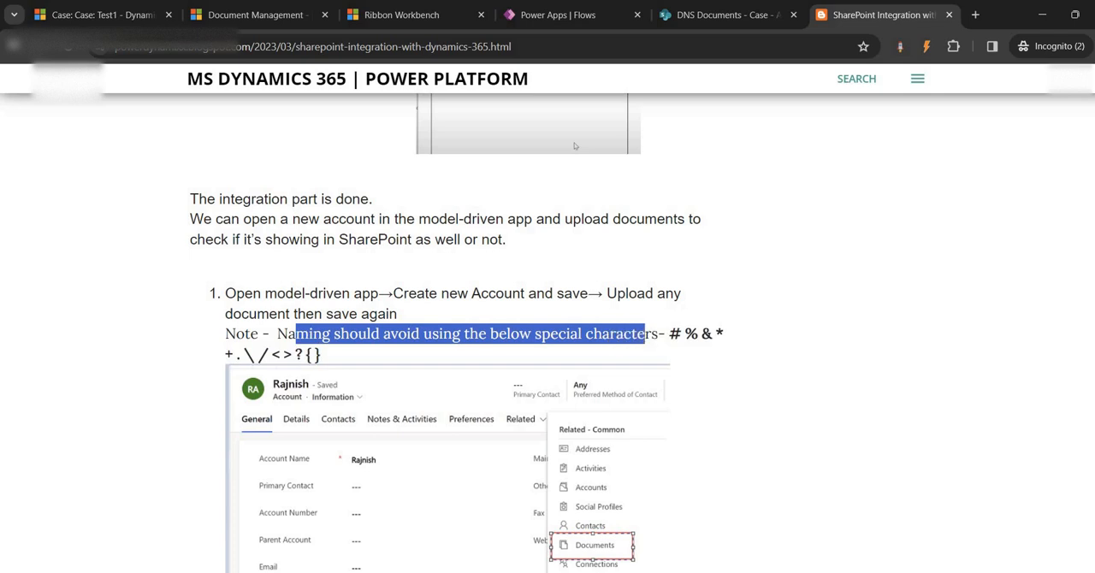
# - Return to the Test1 case and upload the Test word file from the Desktop to its documents
pyautogui.click(13, 15)
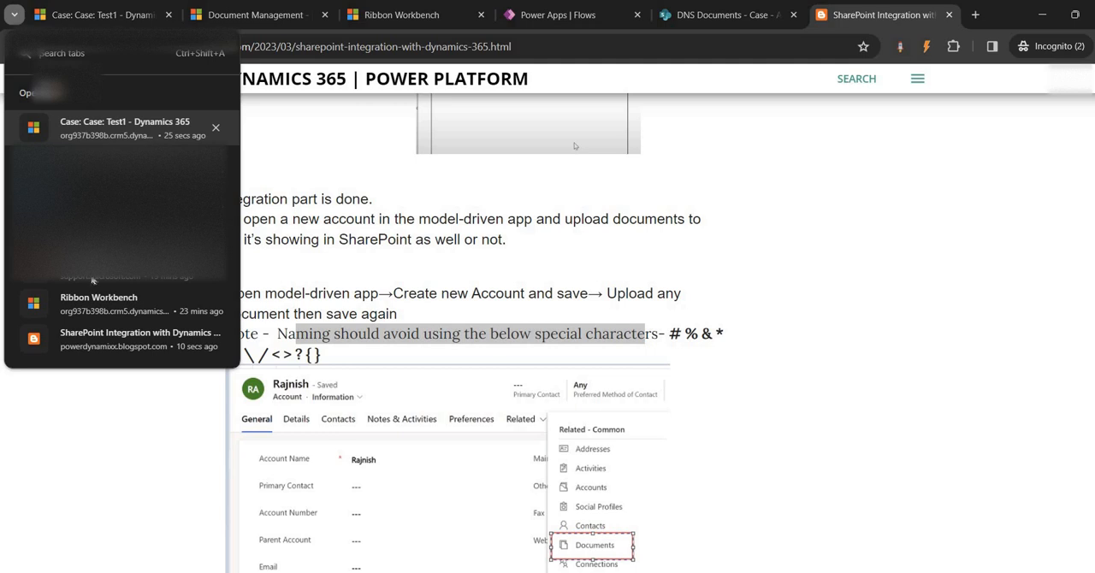
pyautogui.click(104, 8)
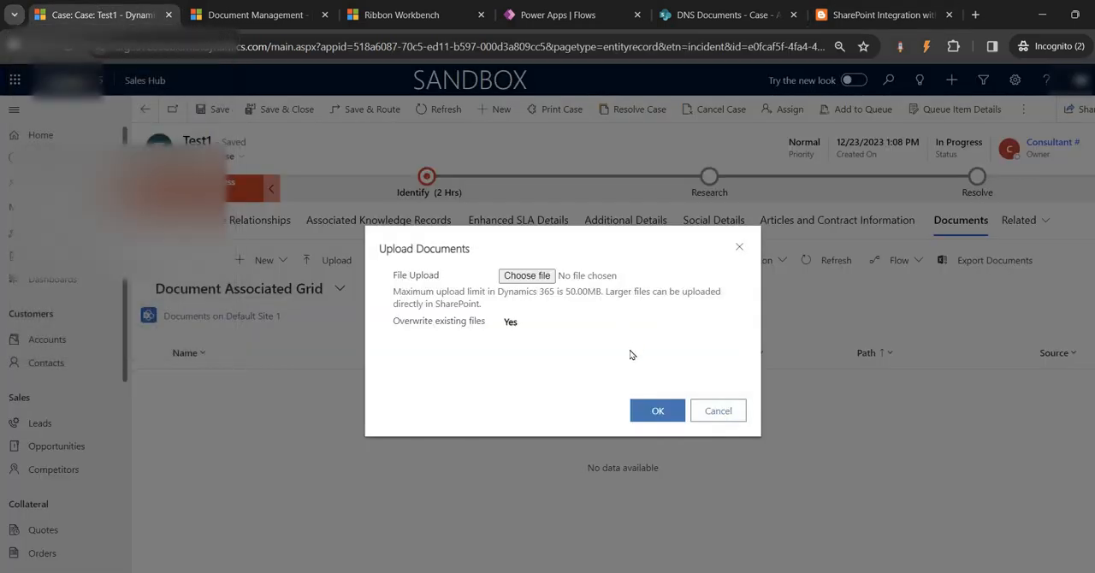
pyautogui.click(528, 276)
pyautogui.click(68, 169)
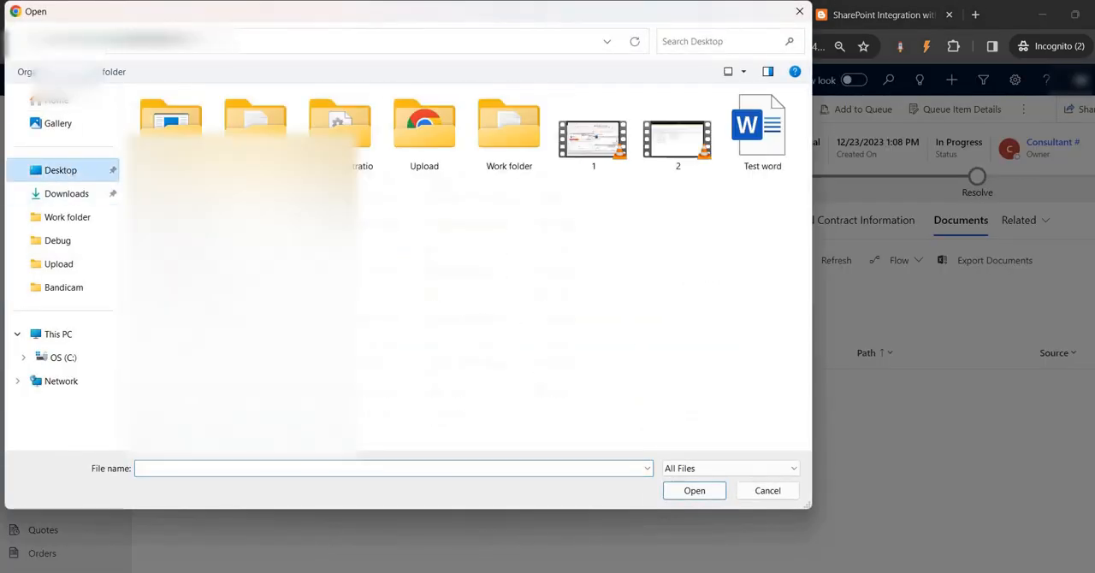
pyautogui.click(754, 151)
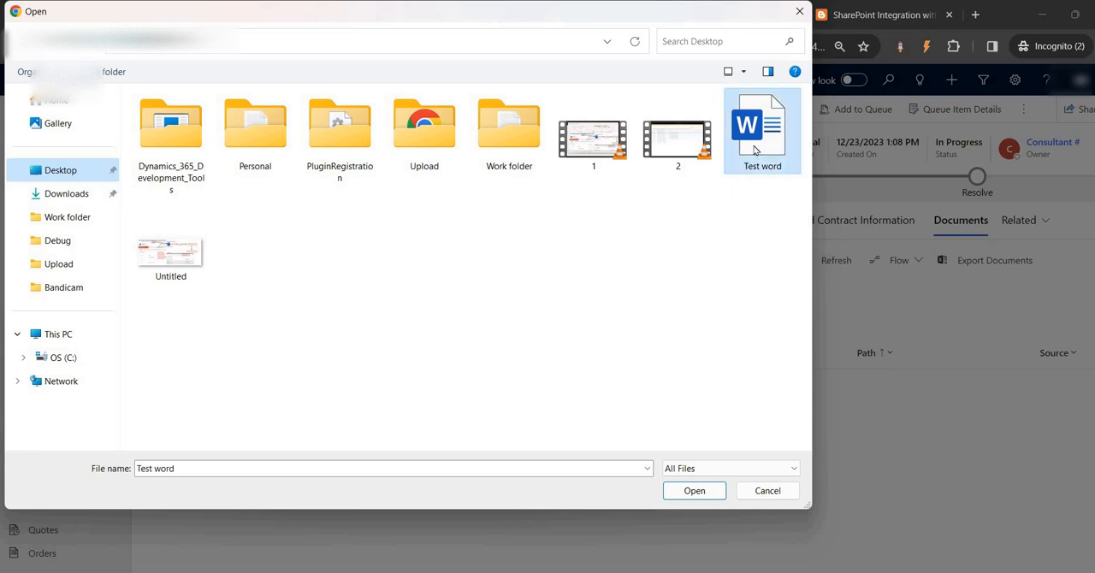
pyautogui.click(694, 491)
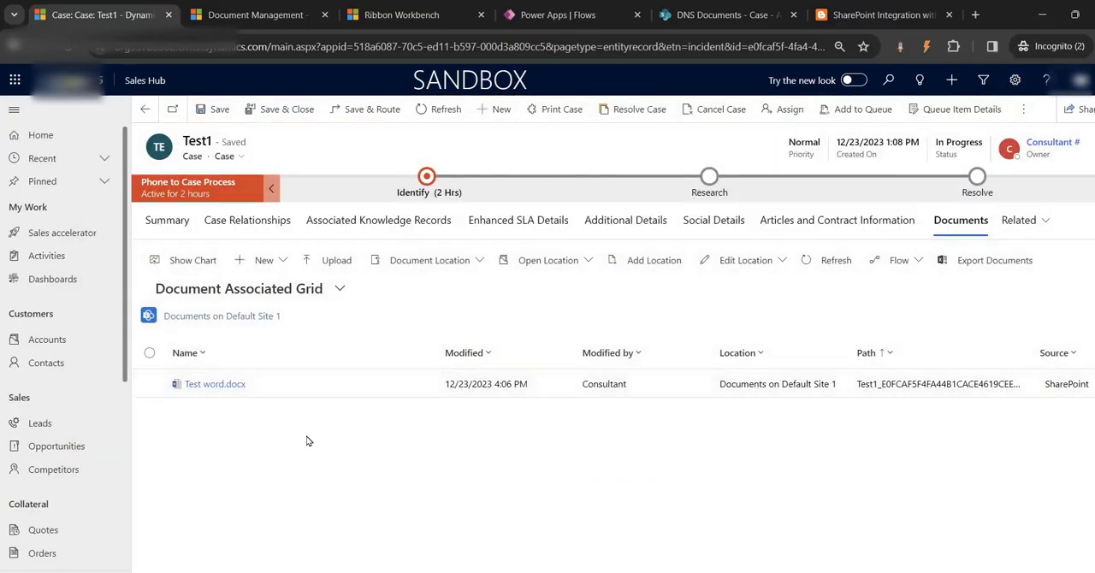
# - Reload the Case library in SharePoint, open the Test1 folder, and compare its contents with the case's document grid
pyautogui.click(727, 15)
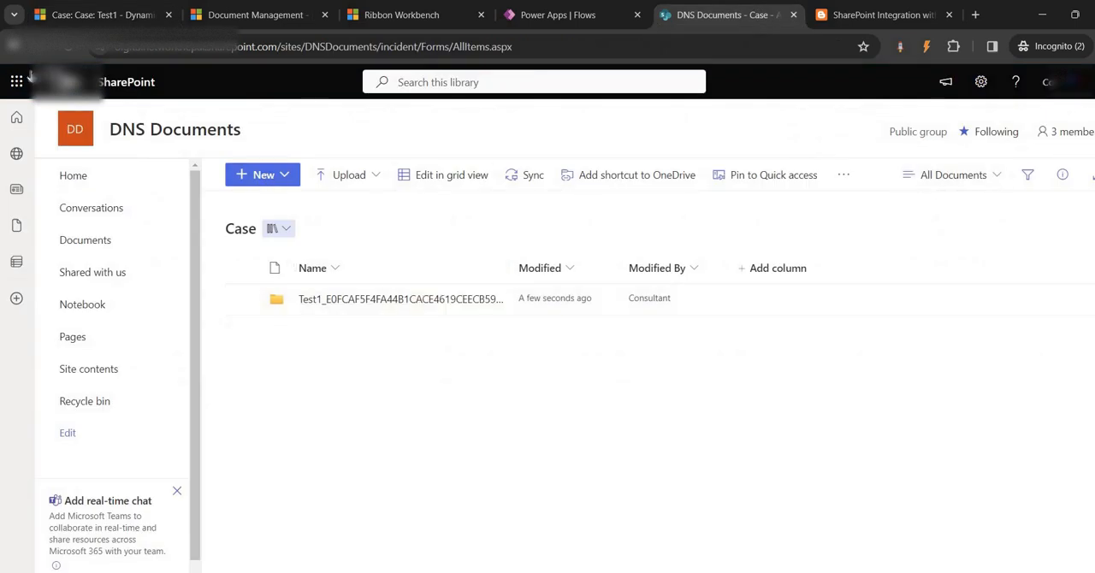
pyautogui.click(68, 47)
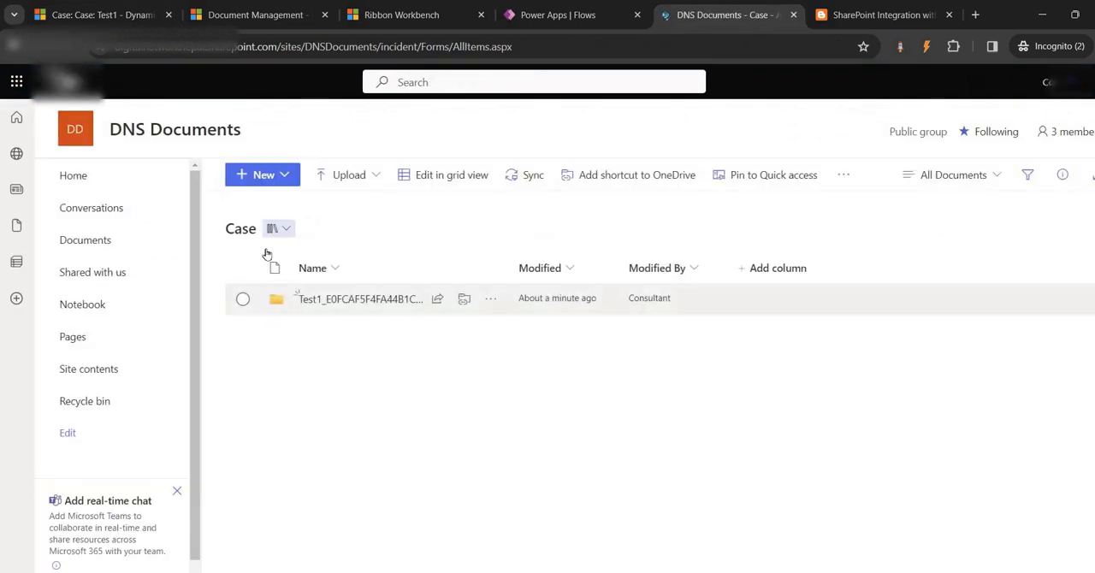
pyautogui.click(349, 299)
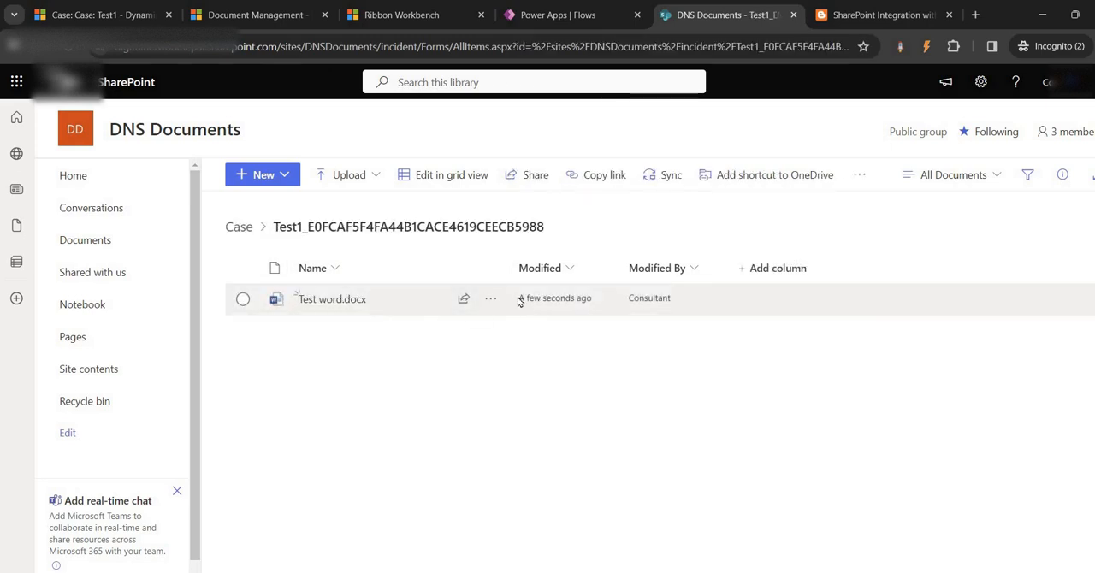
pyautogui.click(94, 14)
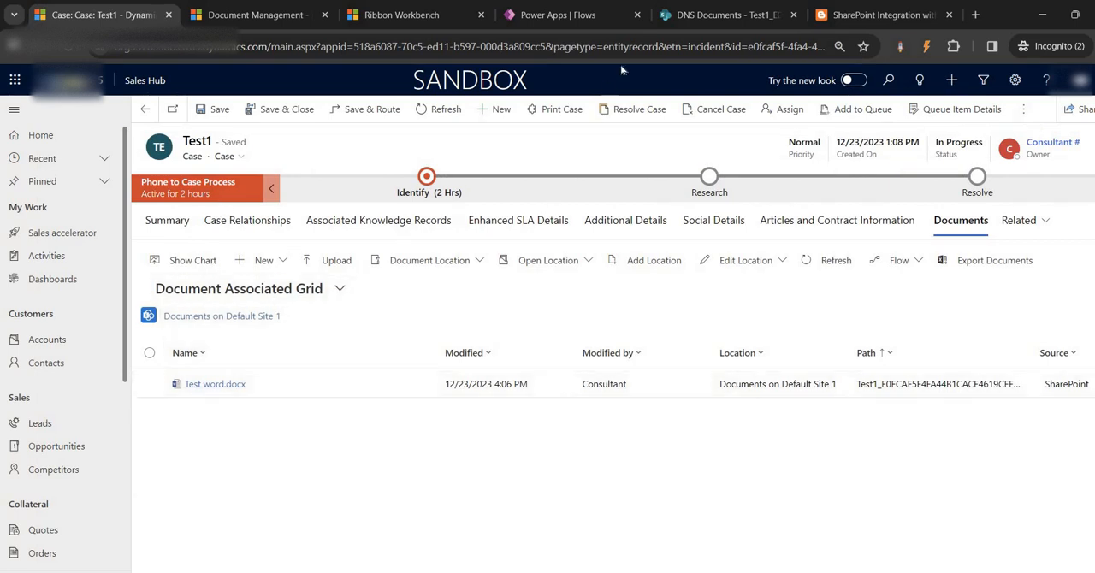
pyautogui.click(687, 15)
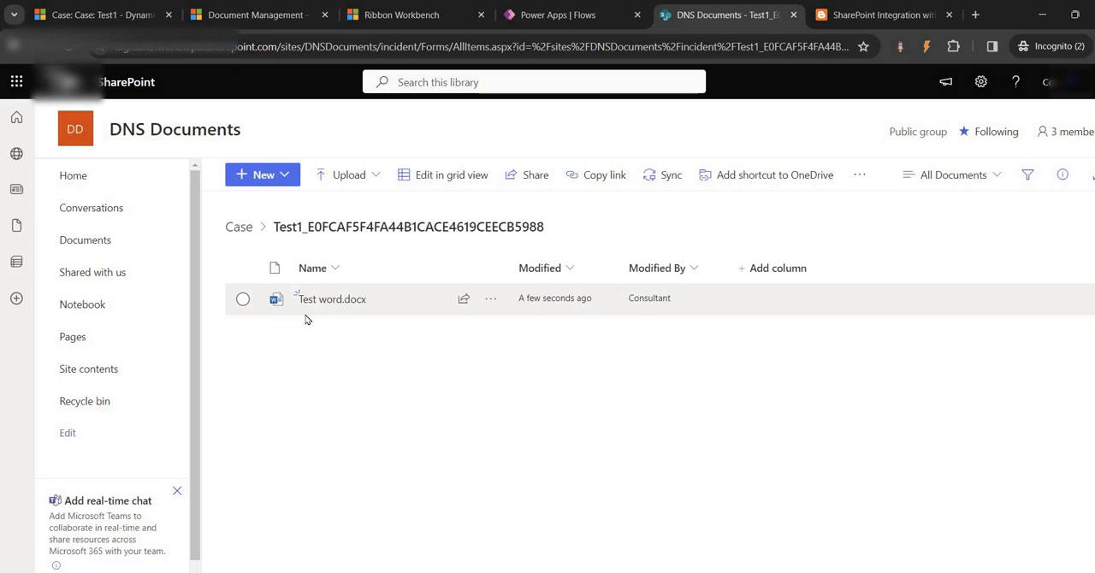
# - Locate the original Test word file on the Desktop in File Explorer, and return to the SharePoint folder
pyautogui.click(354, 298)
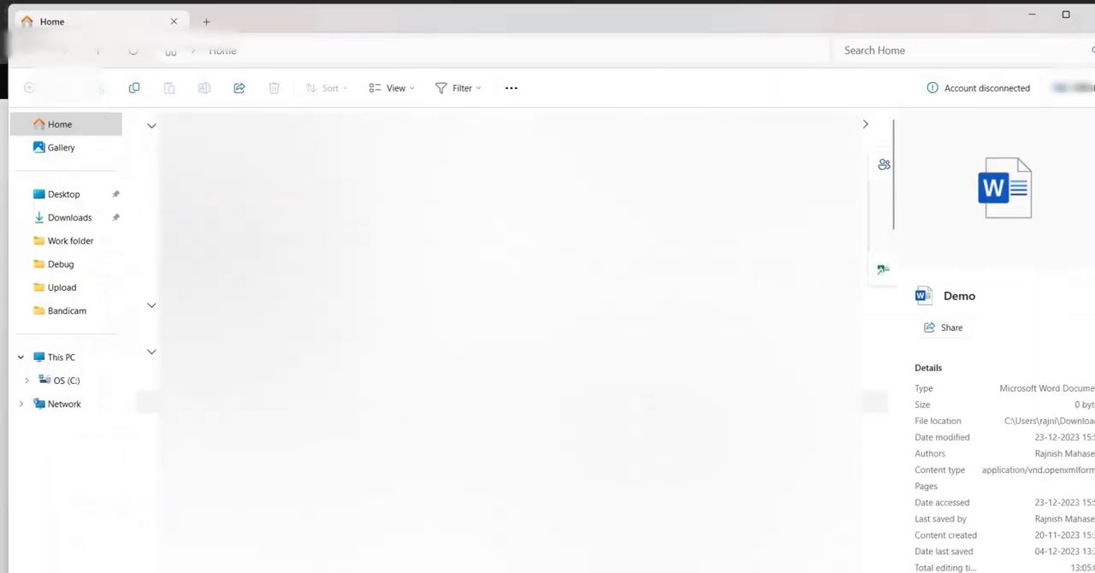
pyautogui.click(61, 194)
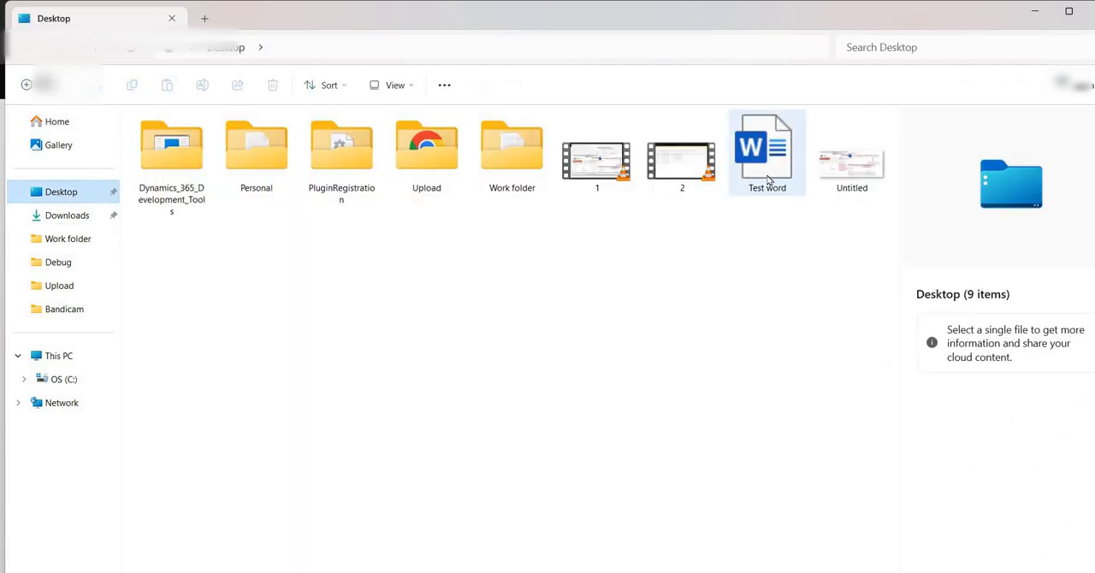
pyautogui.click(767, 179)
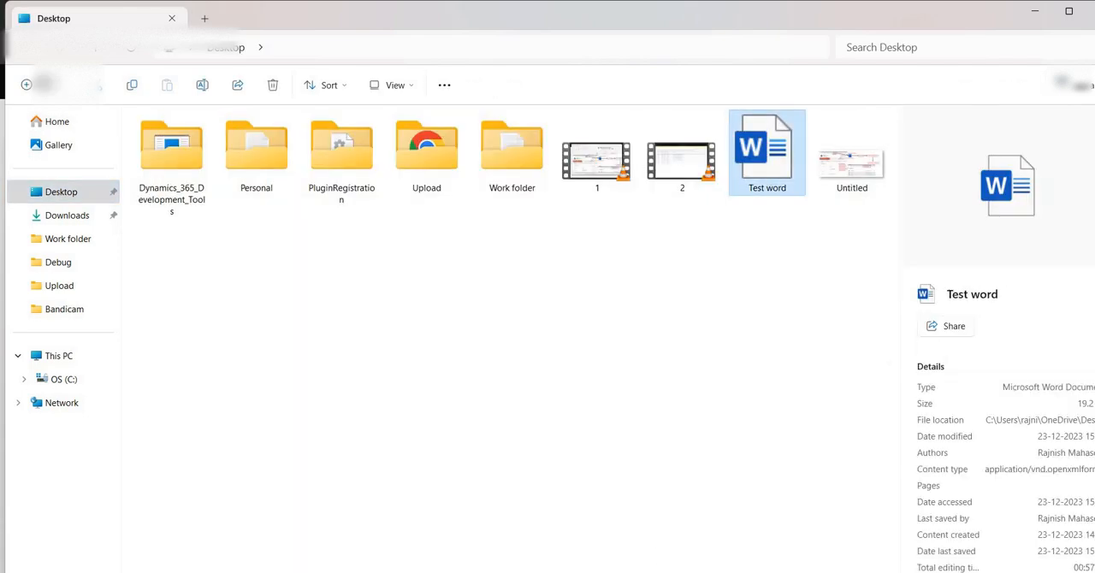
pyautogui.moveTo(563, 571)
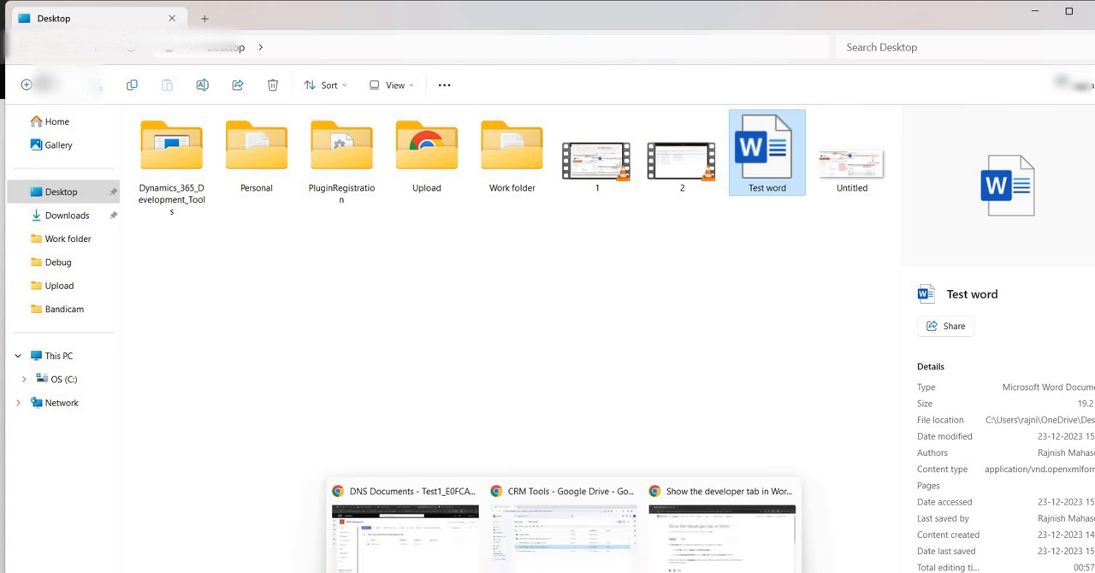
pyautogui.click(435, 557)
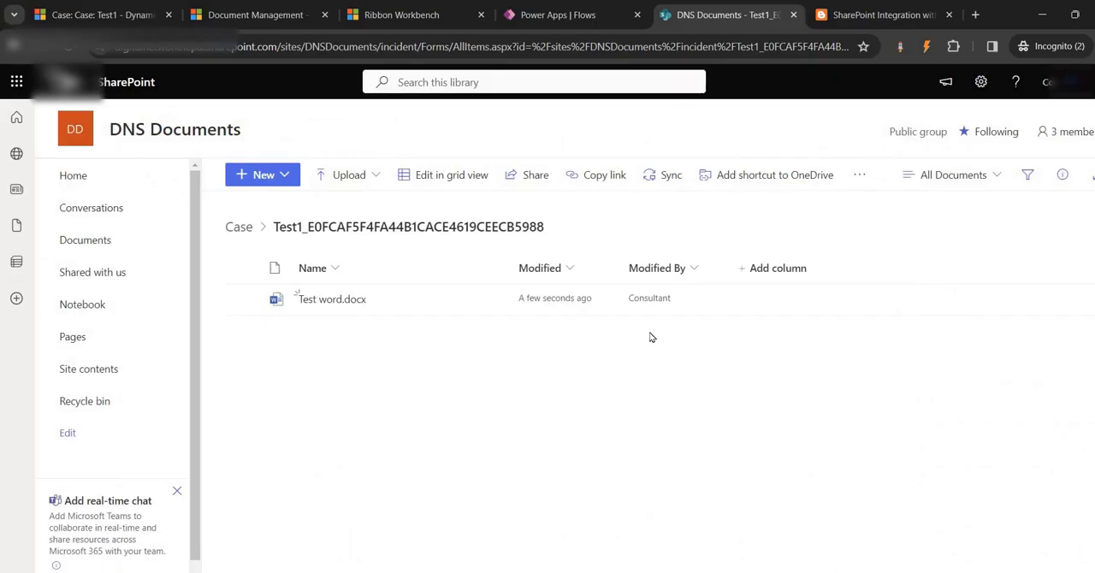
# - Open the Case library from the DNS Documents site contents and enter the Test1 folder
pyautogui.click(101, 368)
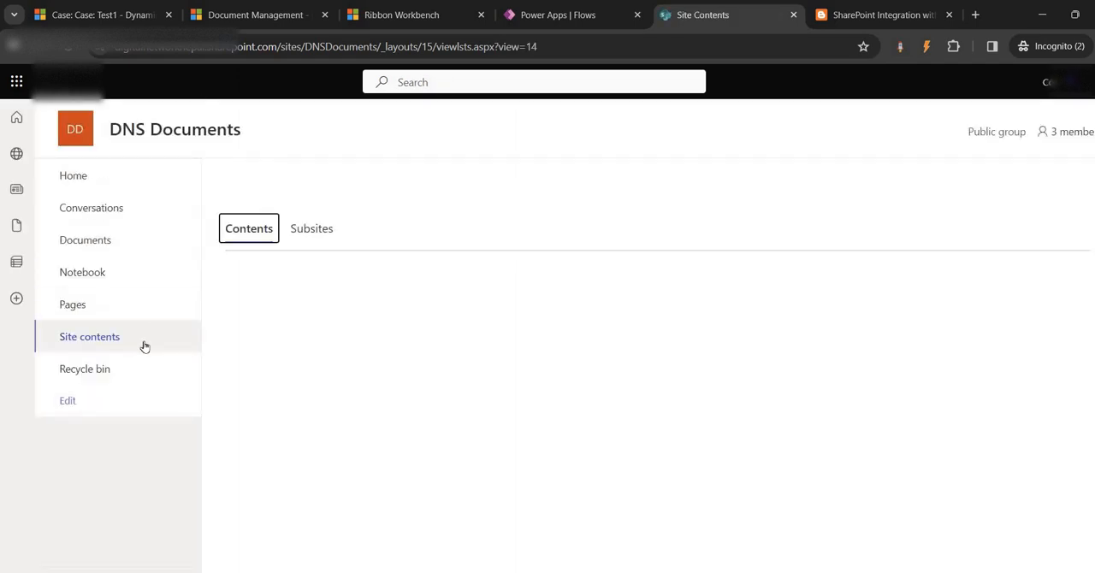
pyautogui.click(253, 176)
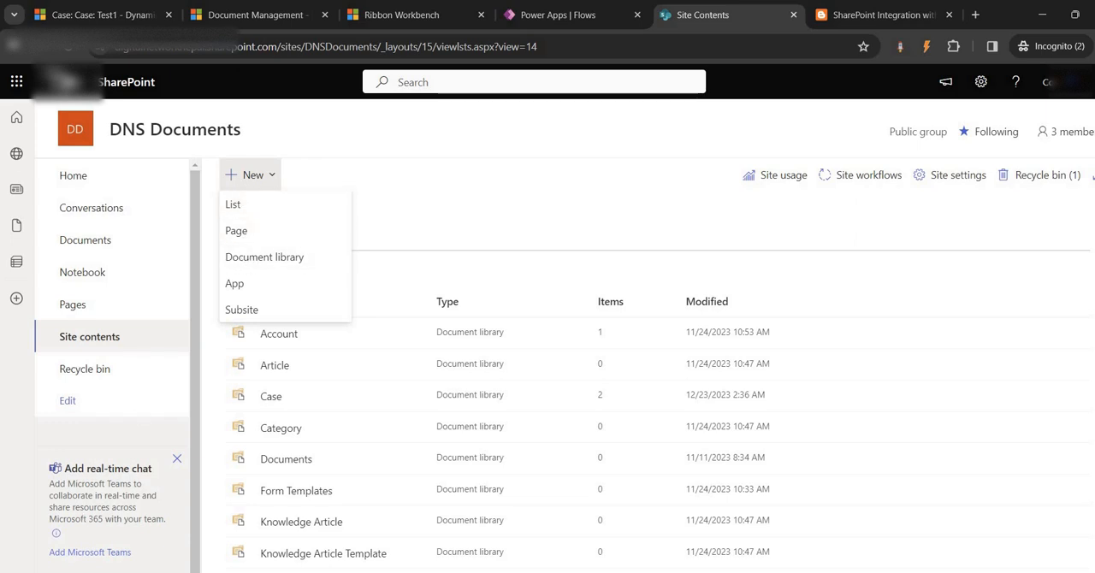
pyautogui.click(253, 512)
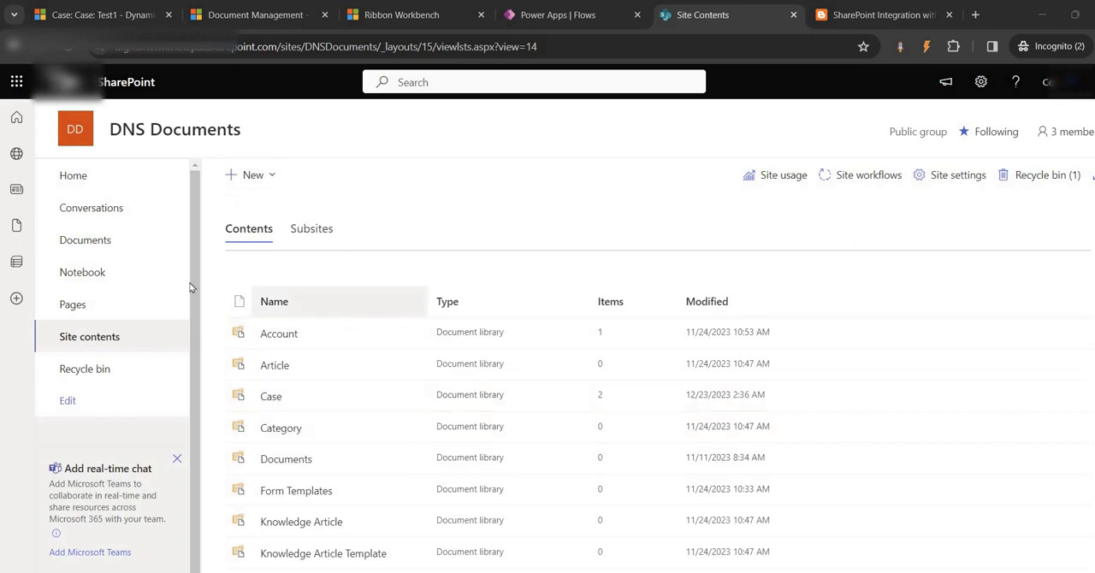
pyautogui.click(270, 396)
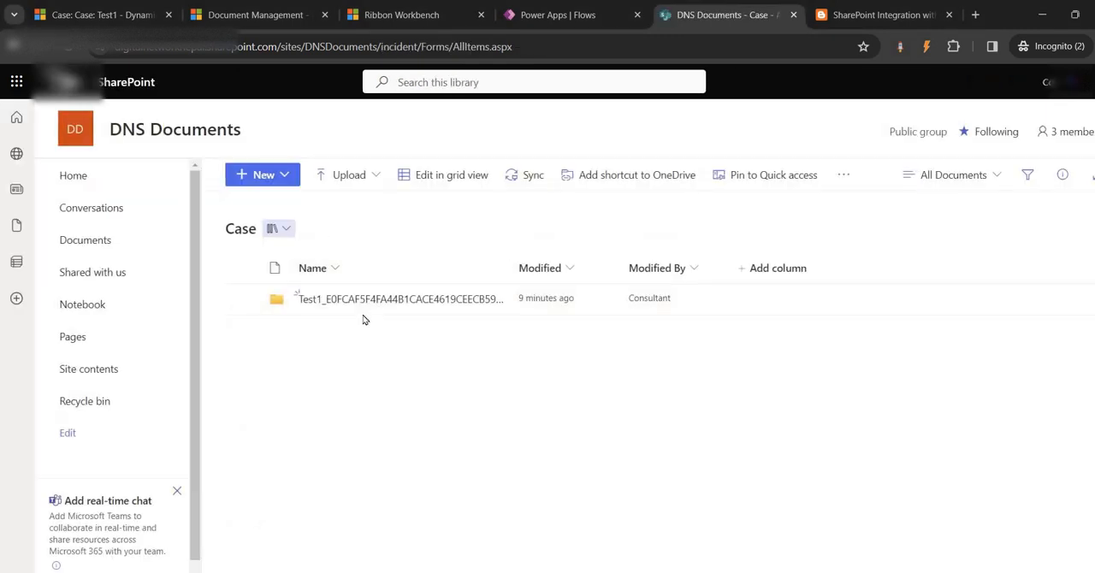
pyautogui.click(361, 305)
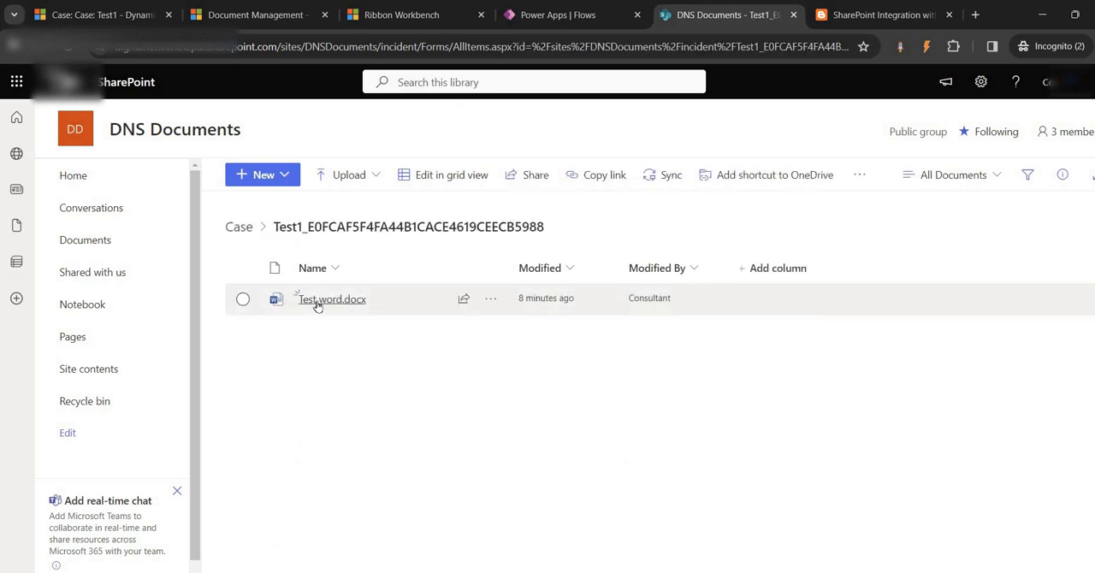
# - Open Test word.docx from the Test1 folder in Word and dismiss the privacy notice to view the template
pyautogui.click(317, 302)
pyautogui.click(753, 15)
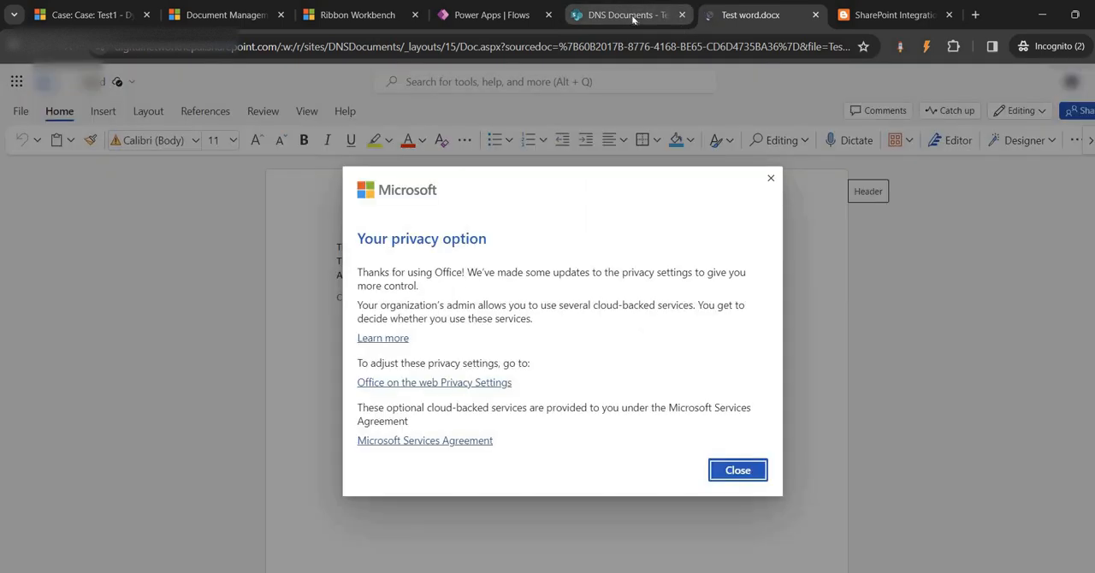
pyautogui.click(770, 179)
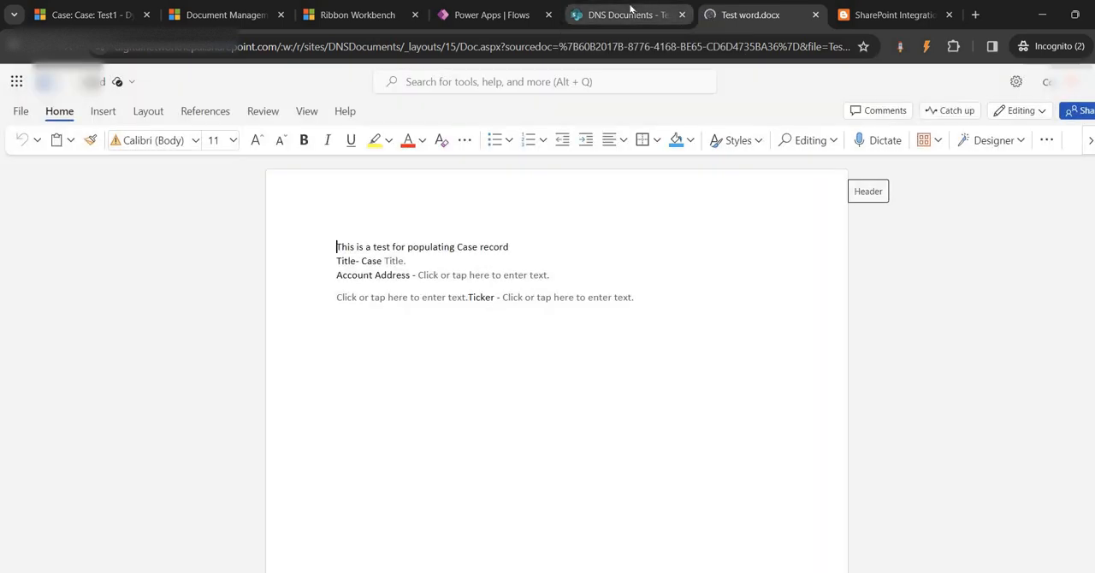
# - Return to the DNS Documents folder and inspect the site name in its web address
pyautogui.click(624, 14)
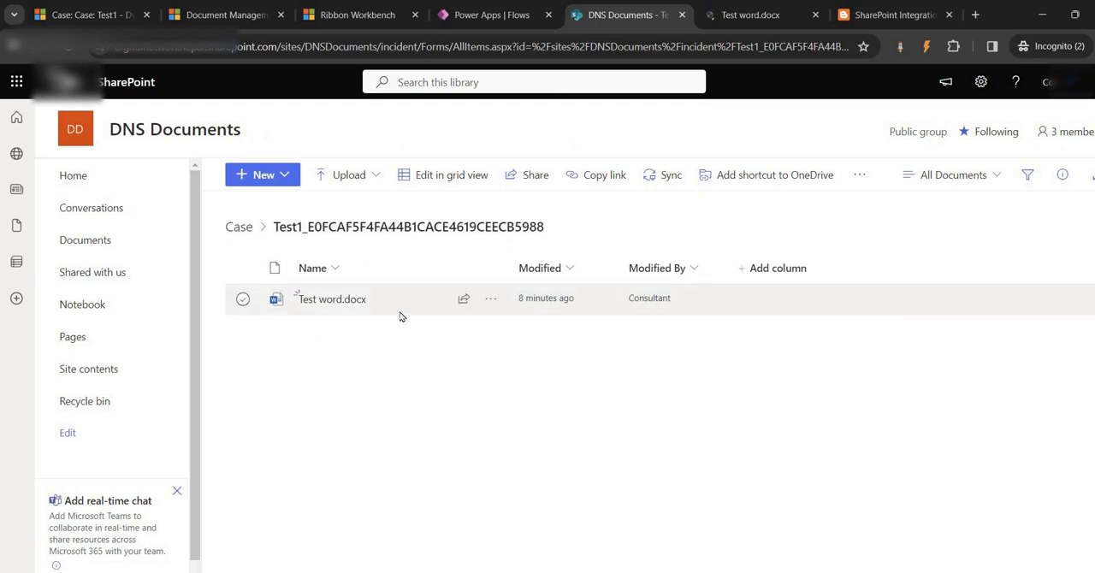
pyautogui.click(352, 49)
pyautogui.click(351, 52)
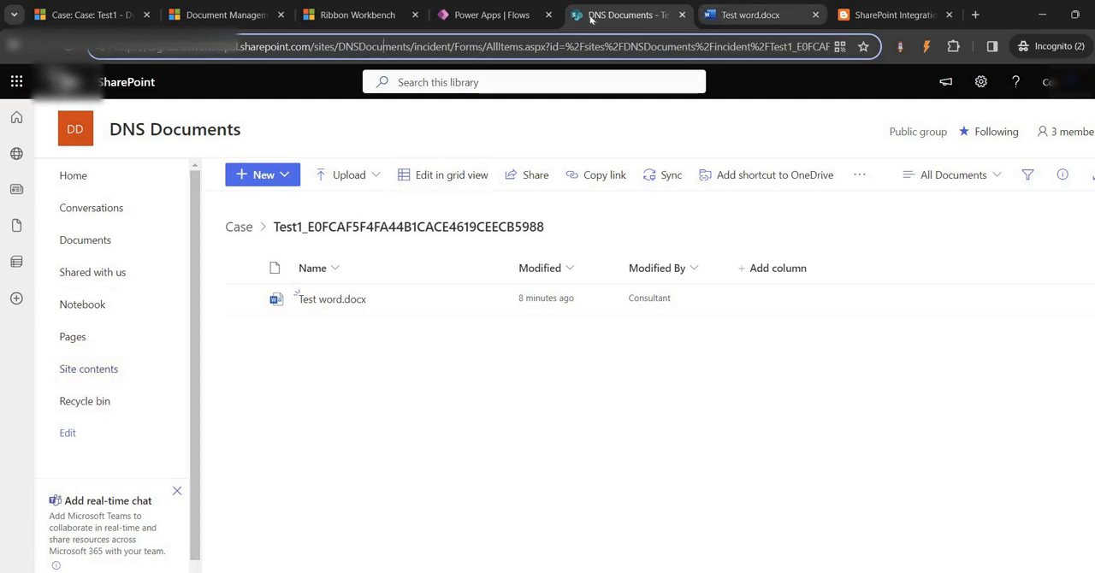
# - In the Http -> Get Case Information flow, set the Word template action's Location to Group - Team DNS
pyautogui.click(466, 12)
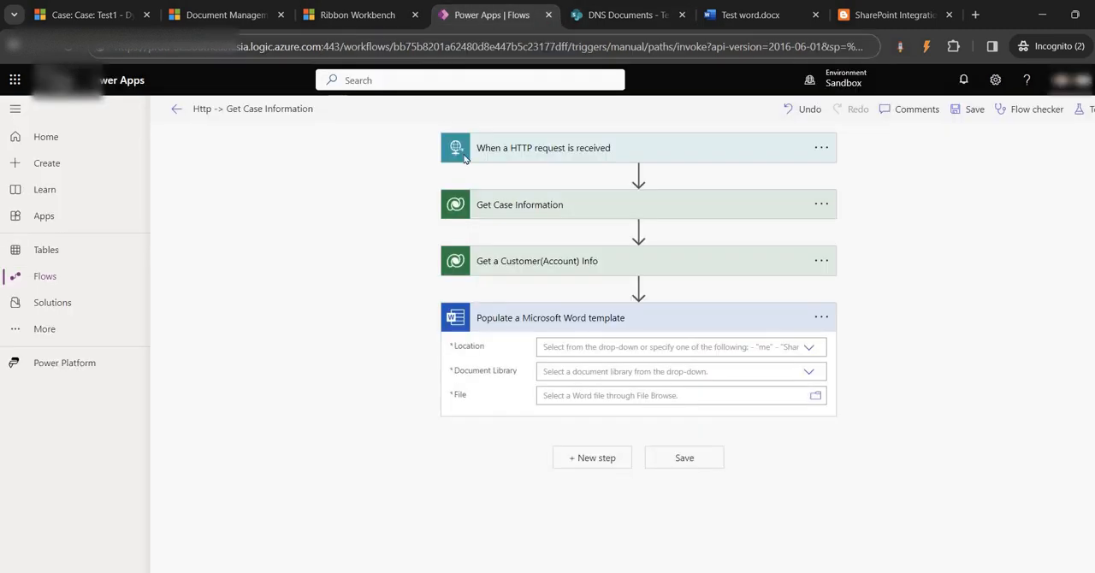
pyautogui.click(807, 349)
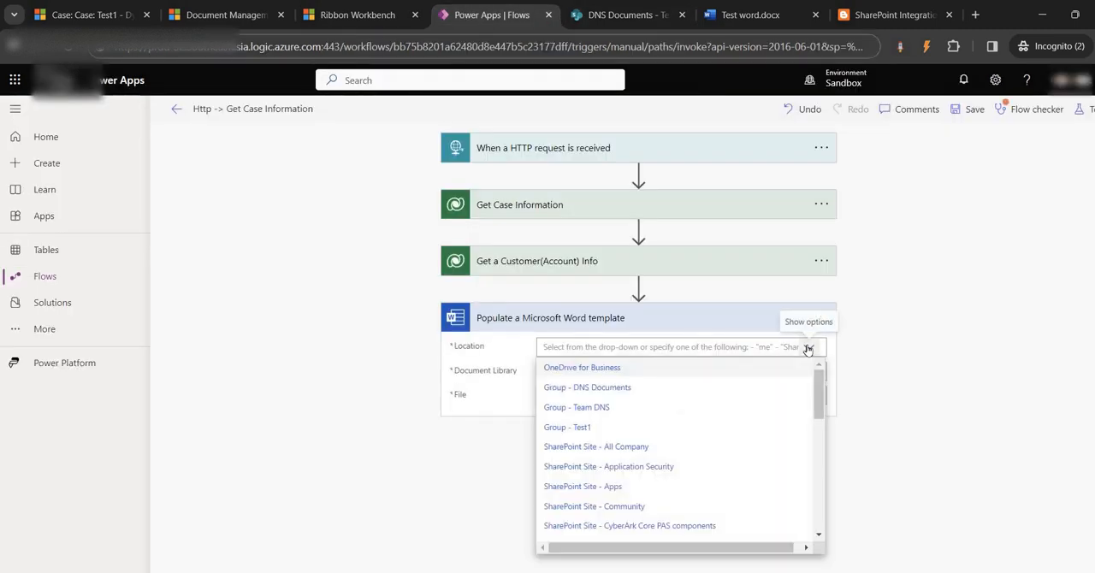
pyautogui.click(630, 8)
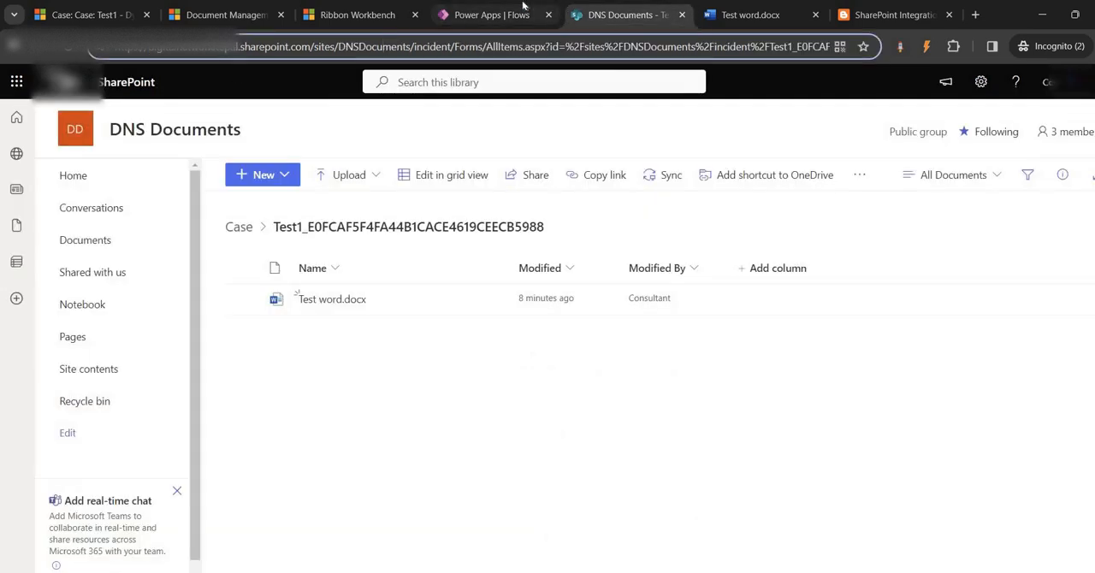
pyautogui.click(557, 8)
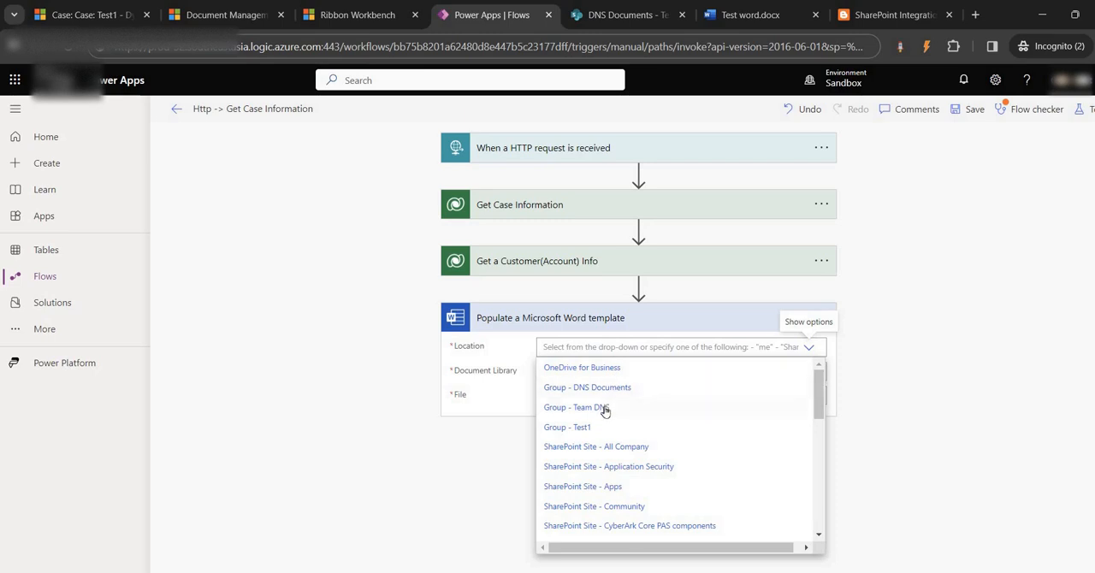
pyautogui.scroll(-5, 610, 408)
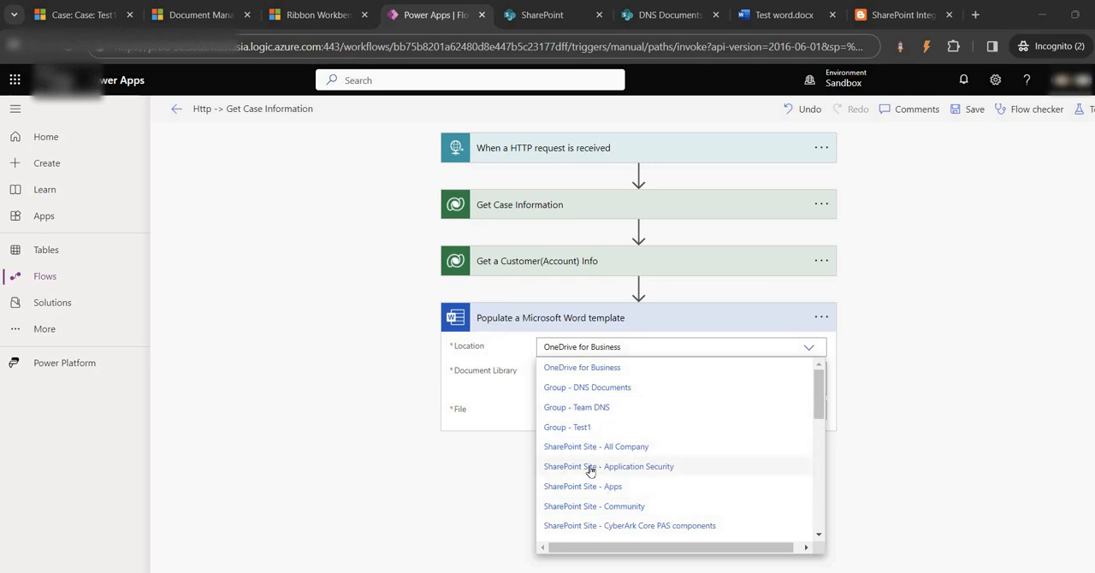
pyautogui.scroll(-2, 596, 449)
pyautogui.scroll(-4, 596, 448)
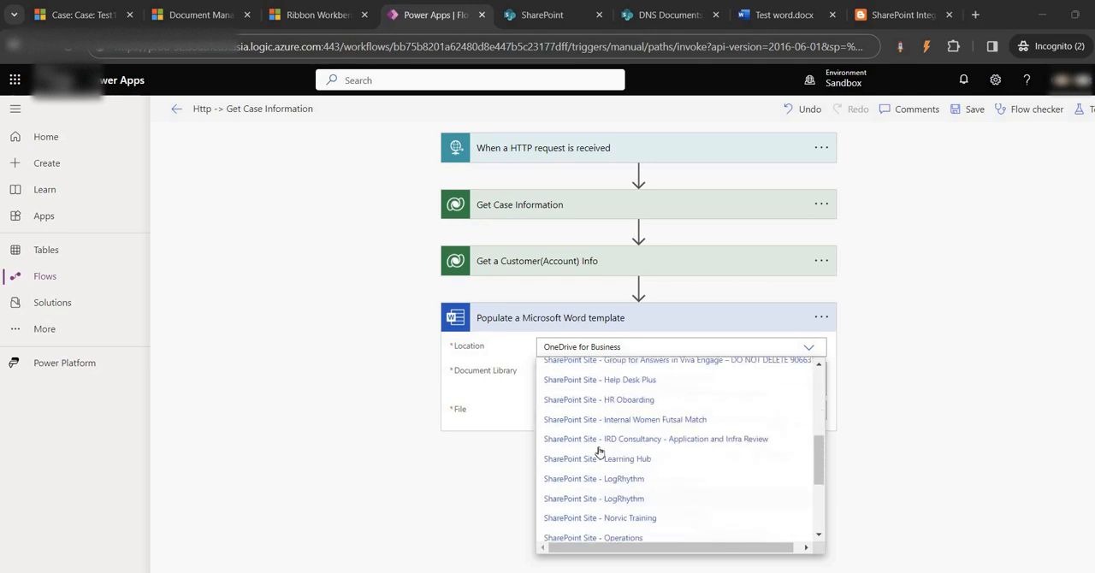
pyautogui.scroll(6, 594, 438)
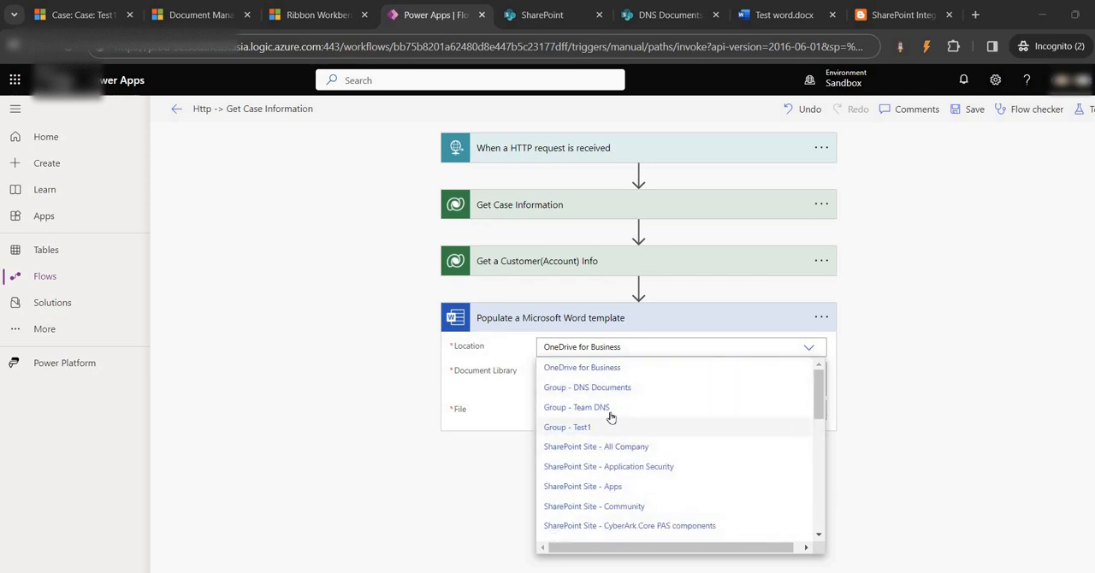
pyautogui.click(605, 407)
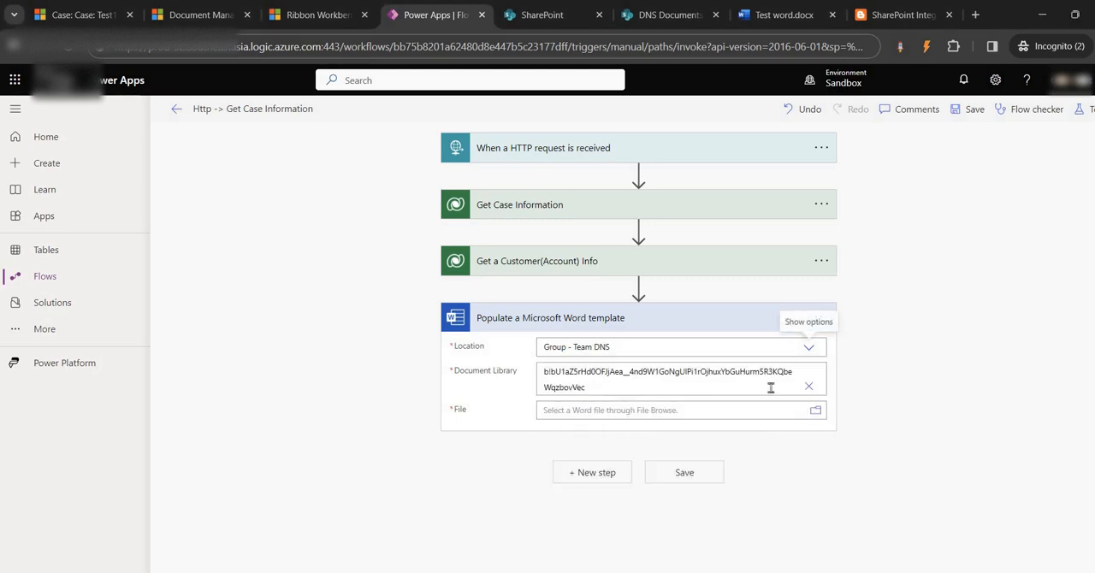
# - Set the Word template action's Document Library to Documents and browse its folders for the template file
pyautogui.click(808, 387)
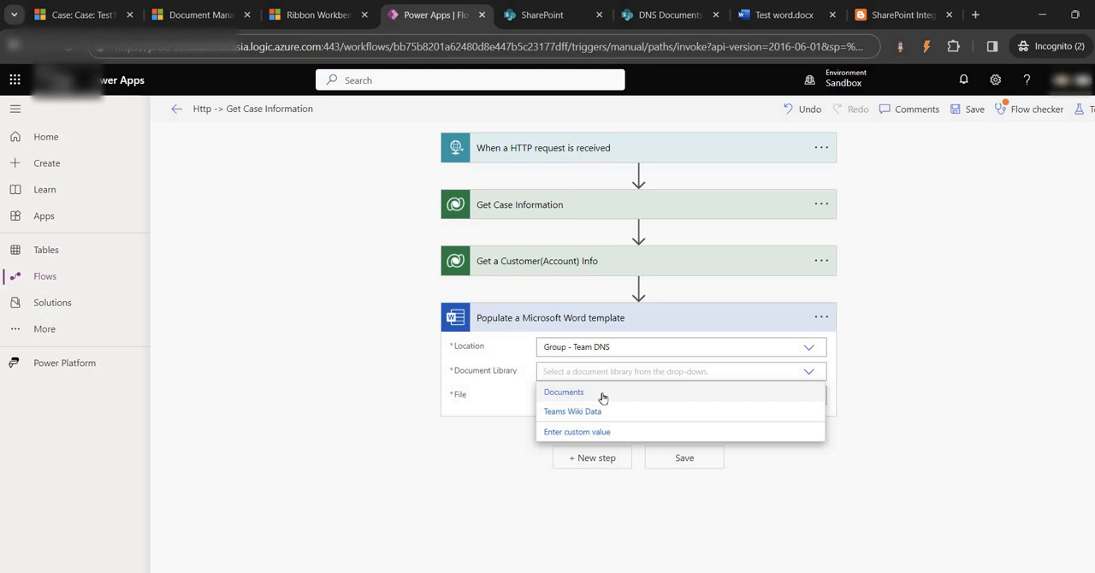
pyautogui.click(603, 392)
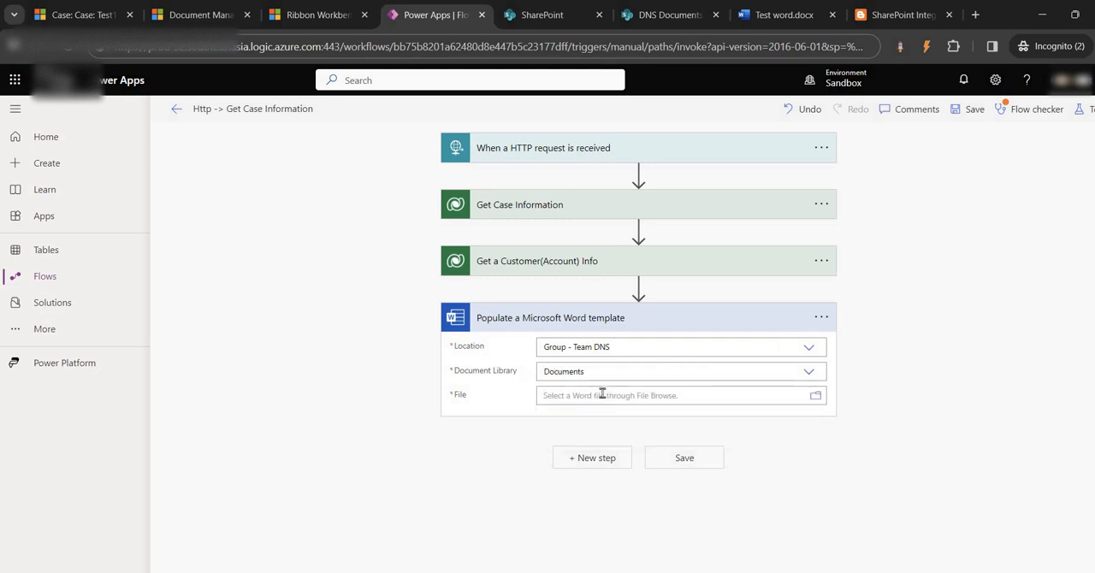
pyautogui.click(815, 397)
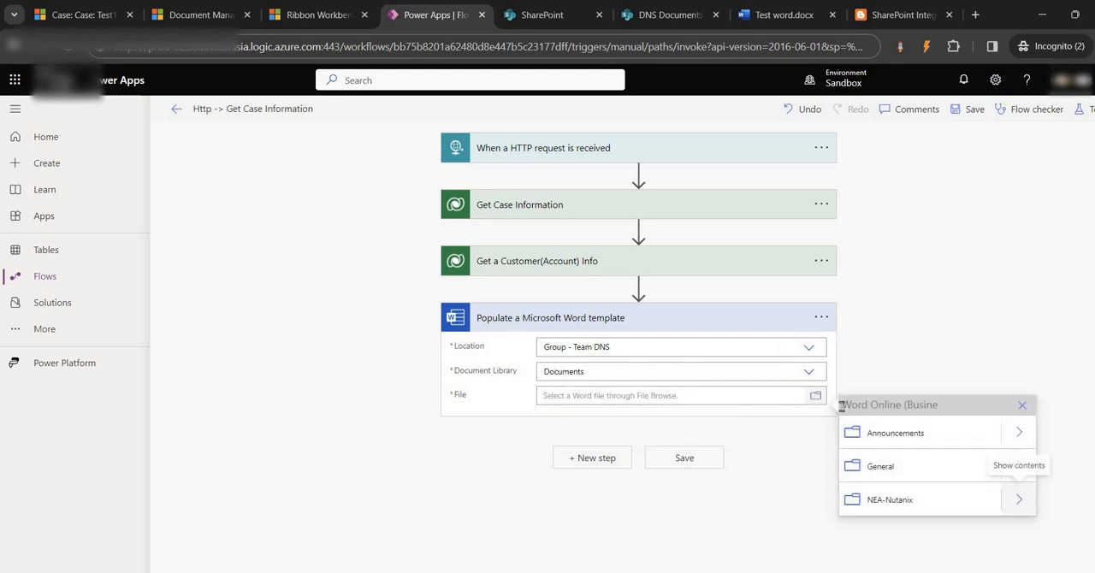
# - Set the Word template action's Location to Group - DNS Documents and its Document Library to Case
pyautogui.click(808, 348)
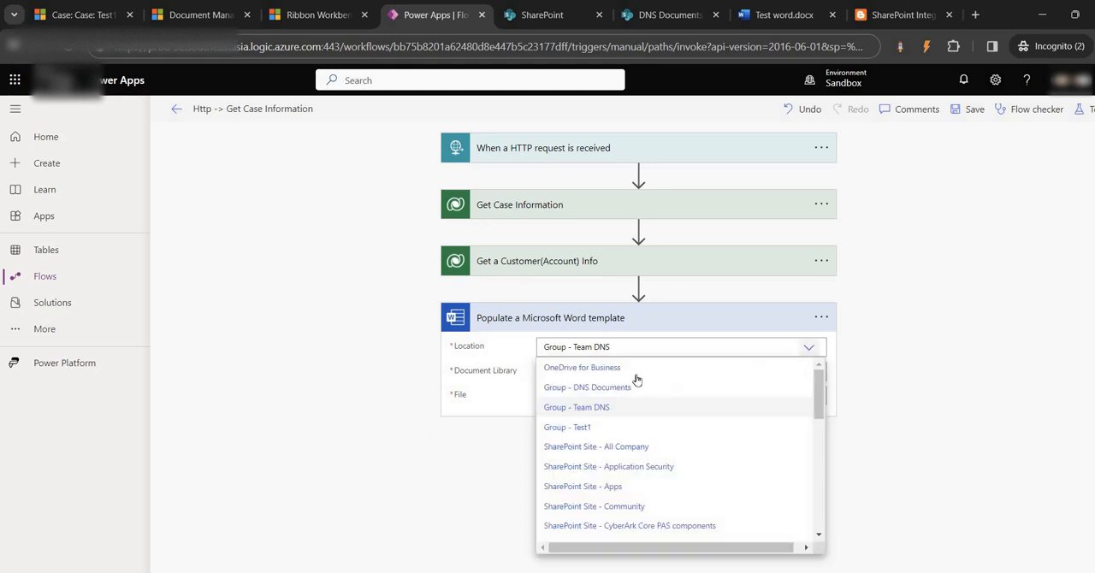
pyautogui.click(582, 387)
pyautogui.click(807, 371)
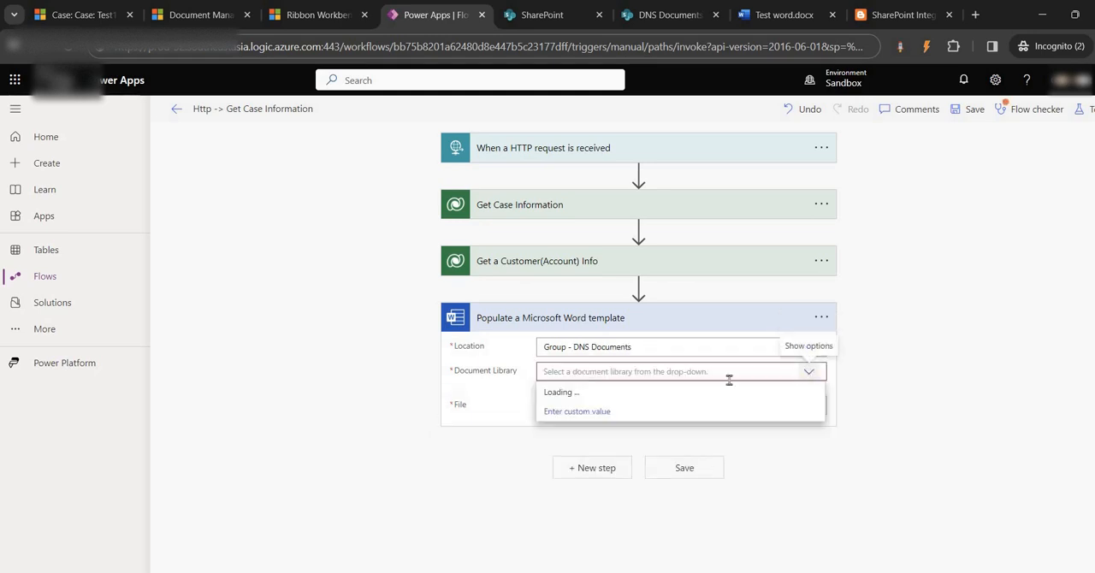
pyautogui.click(572, 431)
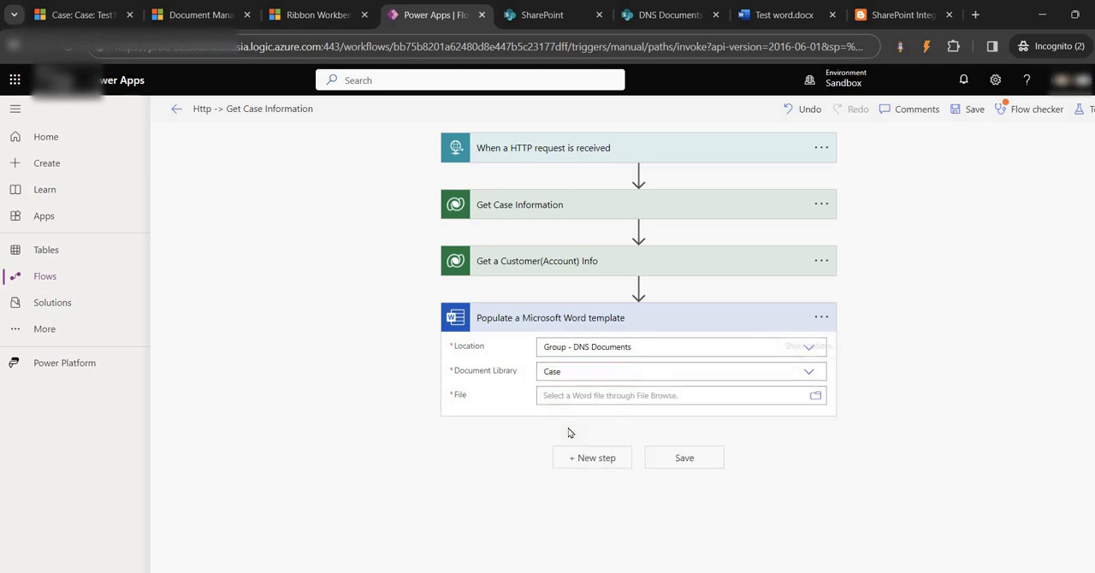
# - Check the Case library in SharePoint and select Test word.docx from its Test1 folder as the Word template action's file
pyautogui.click(539, 14)
pyautogui.click(338, 265)
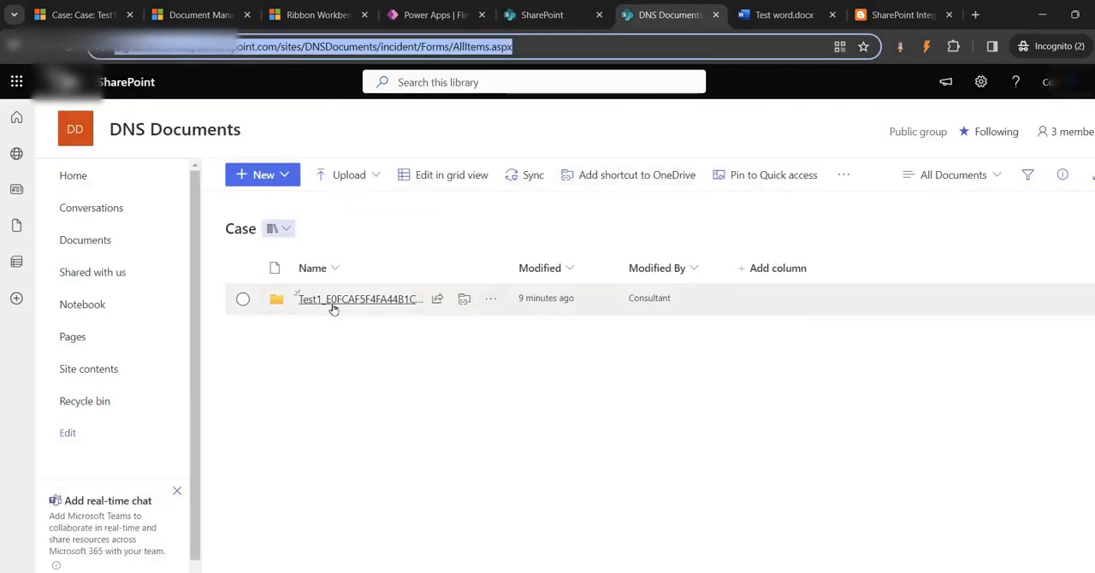
pyautogui.click(436, 14)
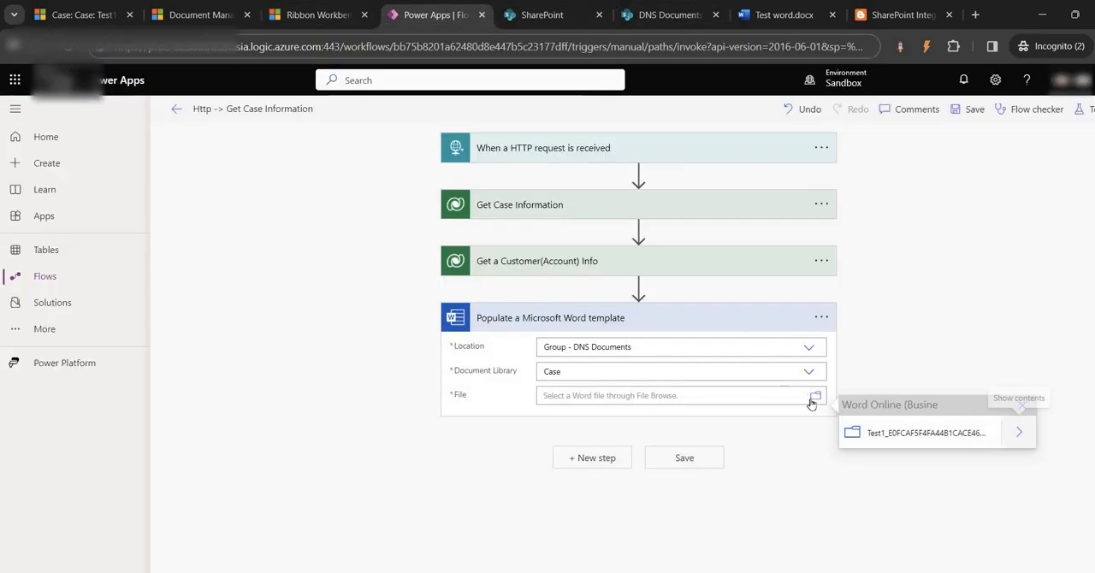
pyautogui.click(951, 433)
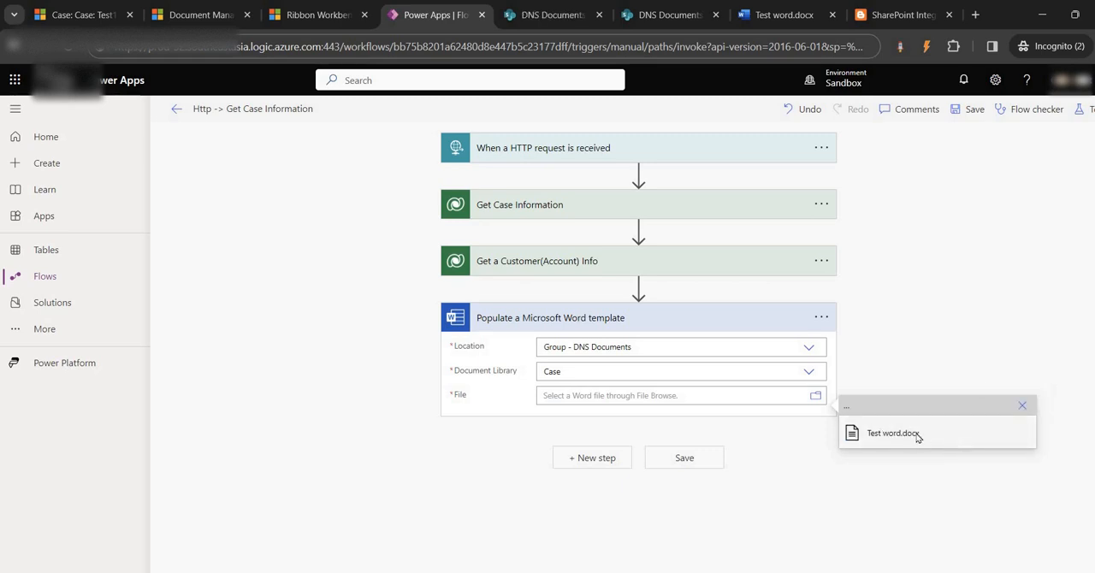
pyautogui.click(917, 436)
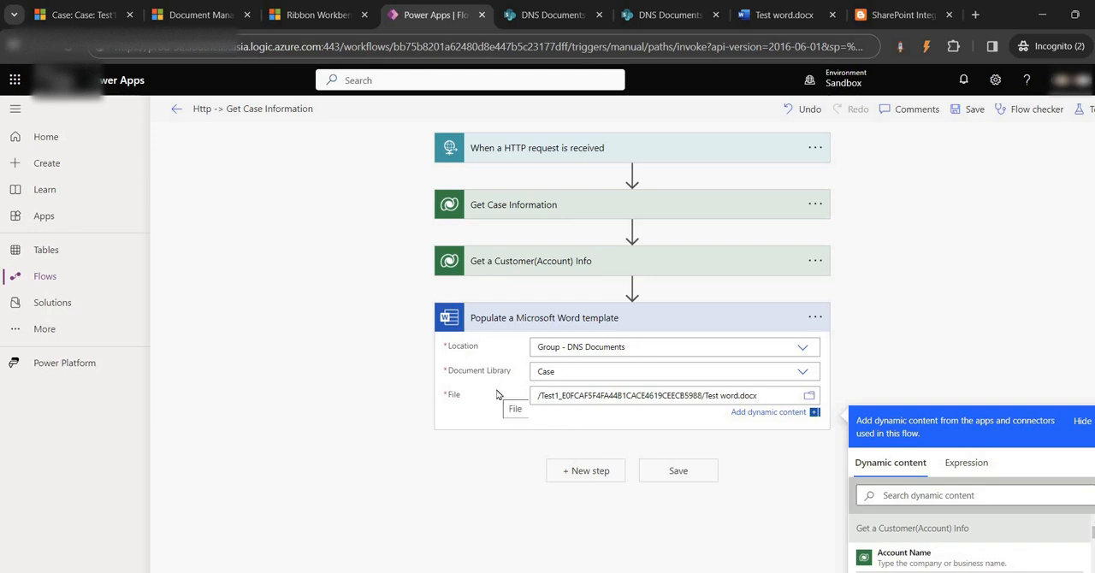
# - Save the flow and review the template fields of the Populate a Microsoft Word template action
pyautogui.click(975, 109)
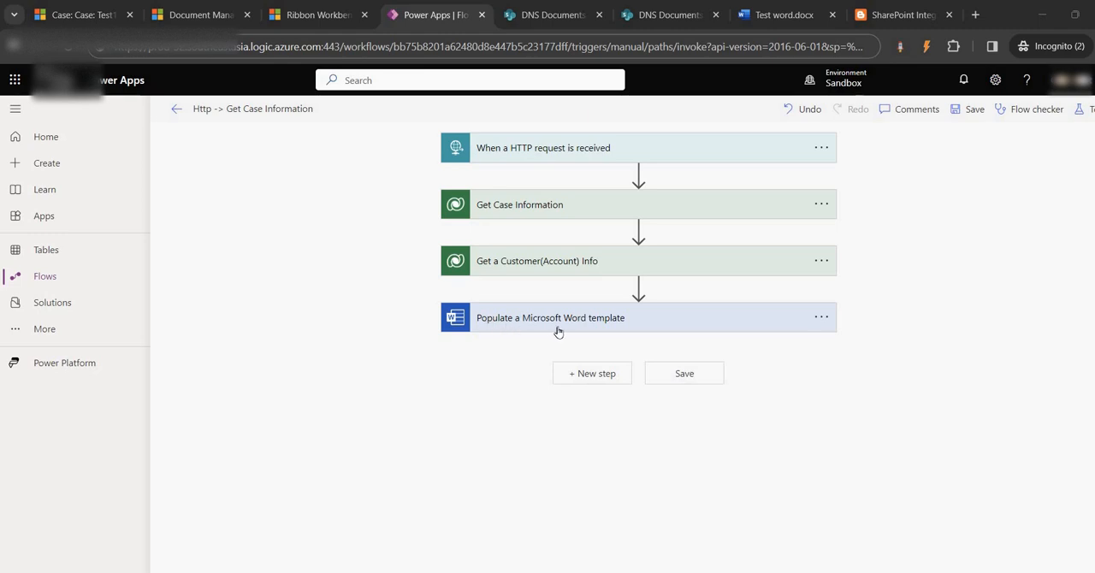
pyautogui.click(527, 322)
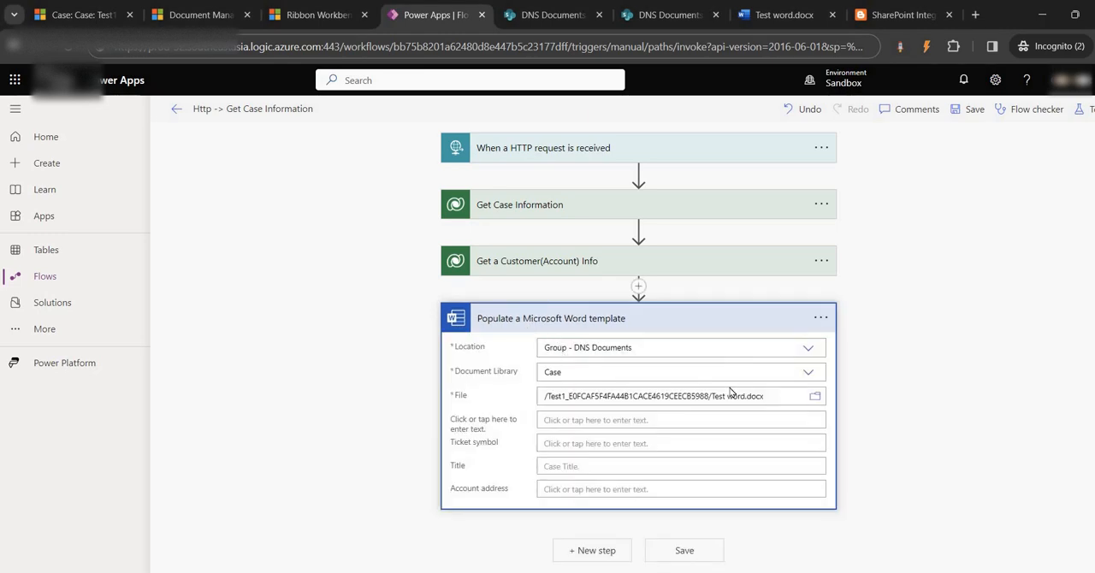
pyautogui.click(659, 322)
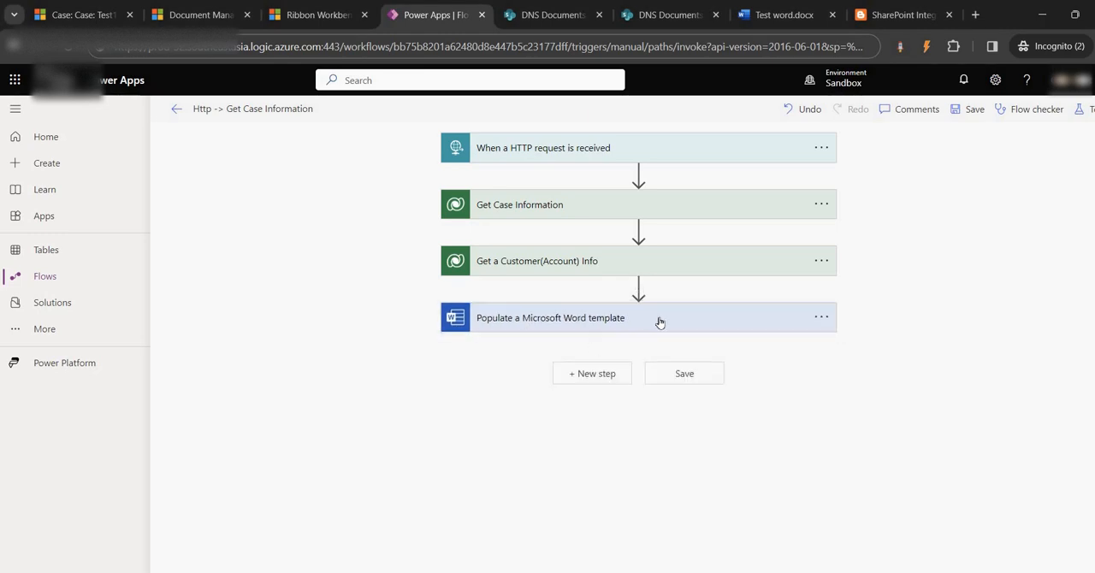
# - Add a Compose action after the Populate a Microsoft Word template action
pyautogui.click(596, 374)
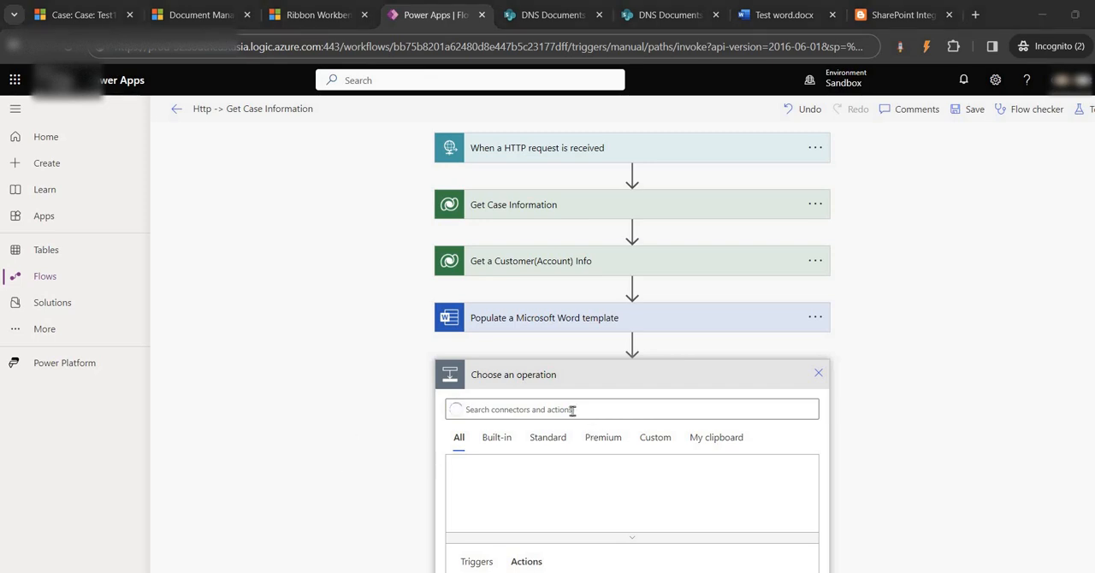
pyautogui.click(533, 409)
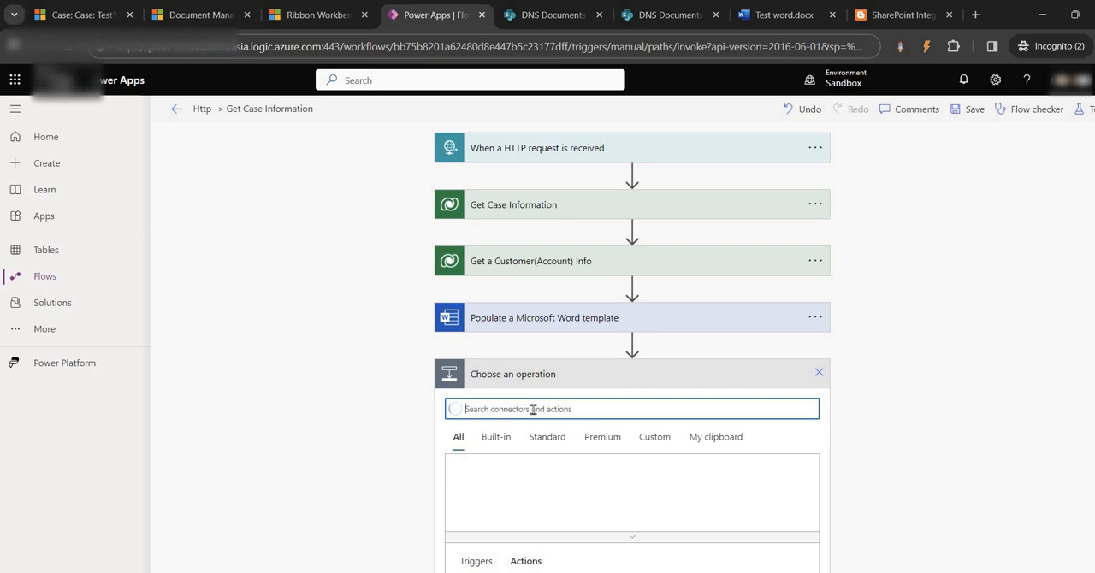
pyautogui.write('compose')
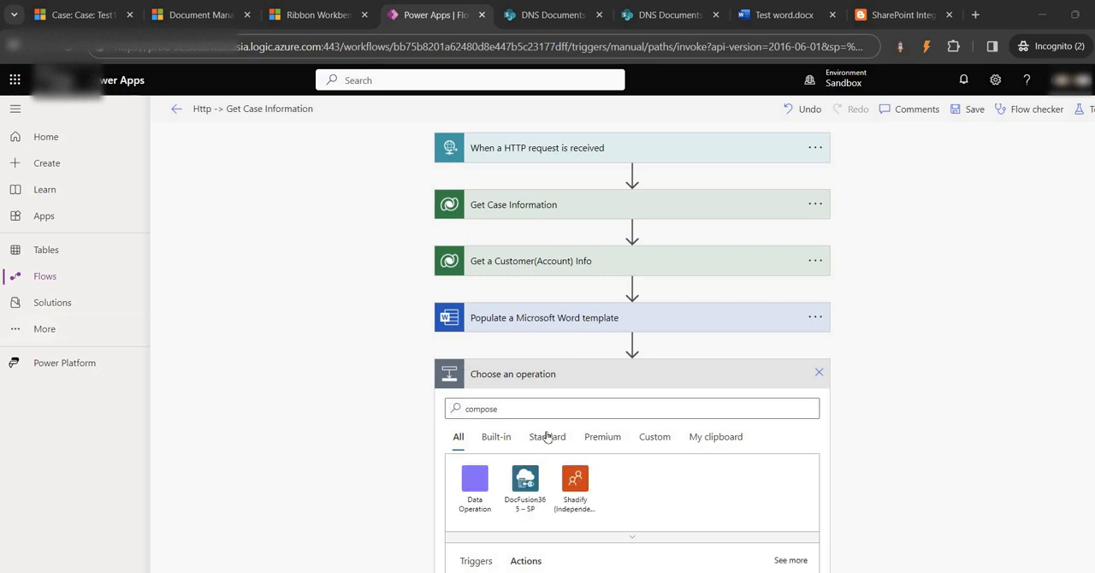
pyautogui.click(530, 405)
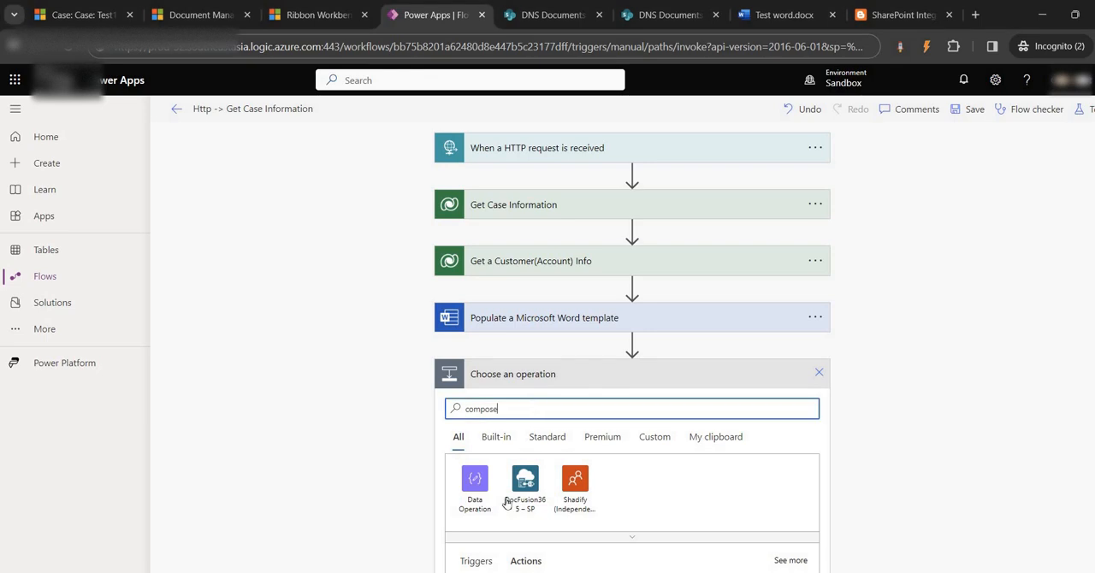
pyautogui.scroll(-2, 493, 470)
pyautogui.click(499, 451)
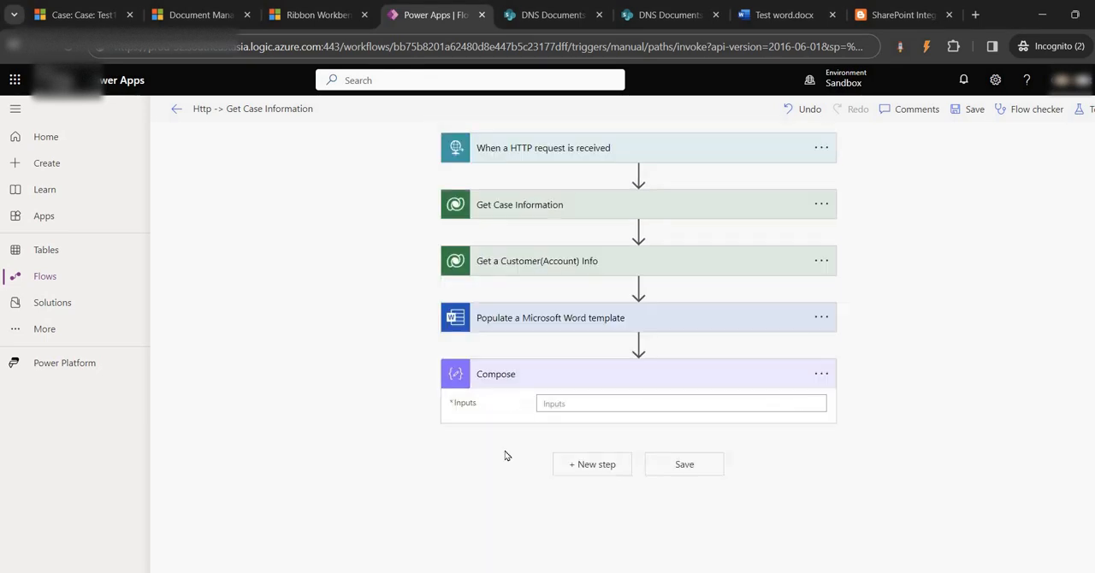
# - Set the Compose inputs to "Case - " followed by the Case Title dynamic content from Get Case Information
pyautogui.click(563, 406)
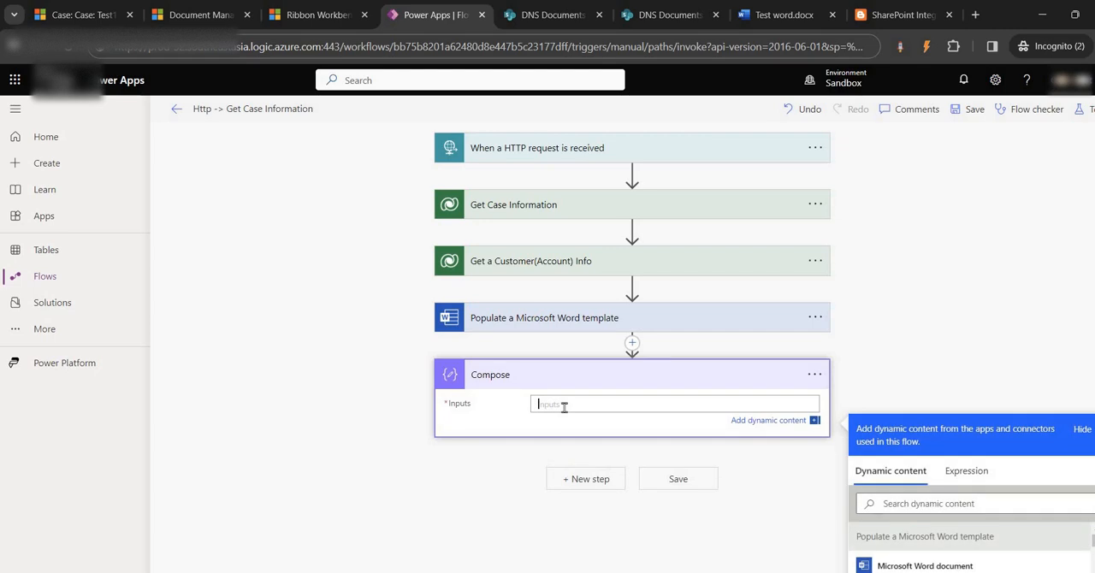
pyautogui.write('Case -')
pyautogui.scroll(-2, 915, 374)
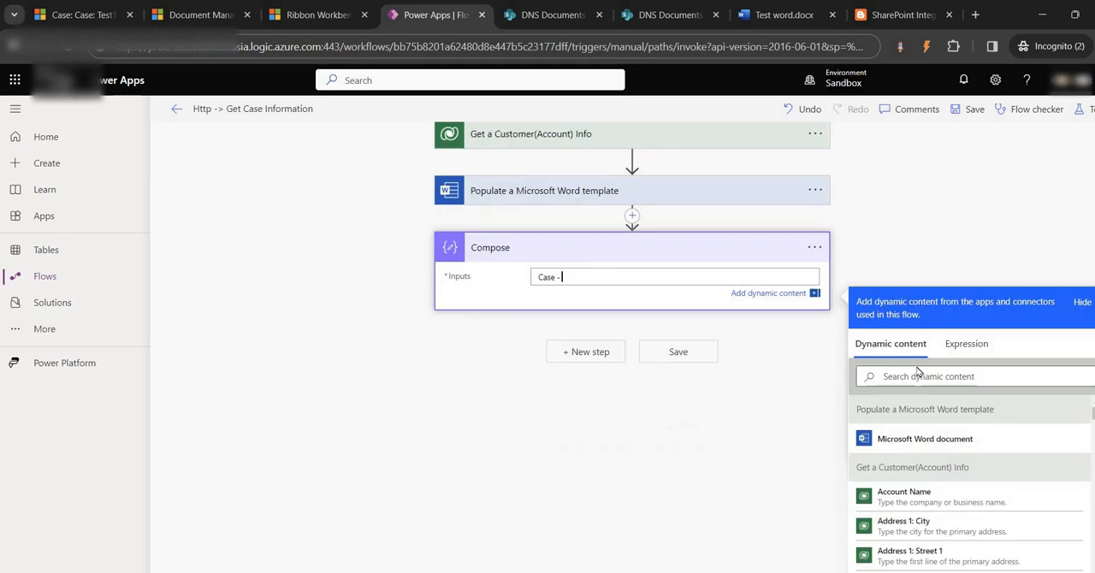
pyautogui.scroll(-1, 932, 470)
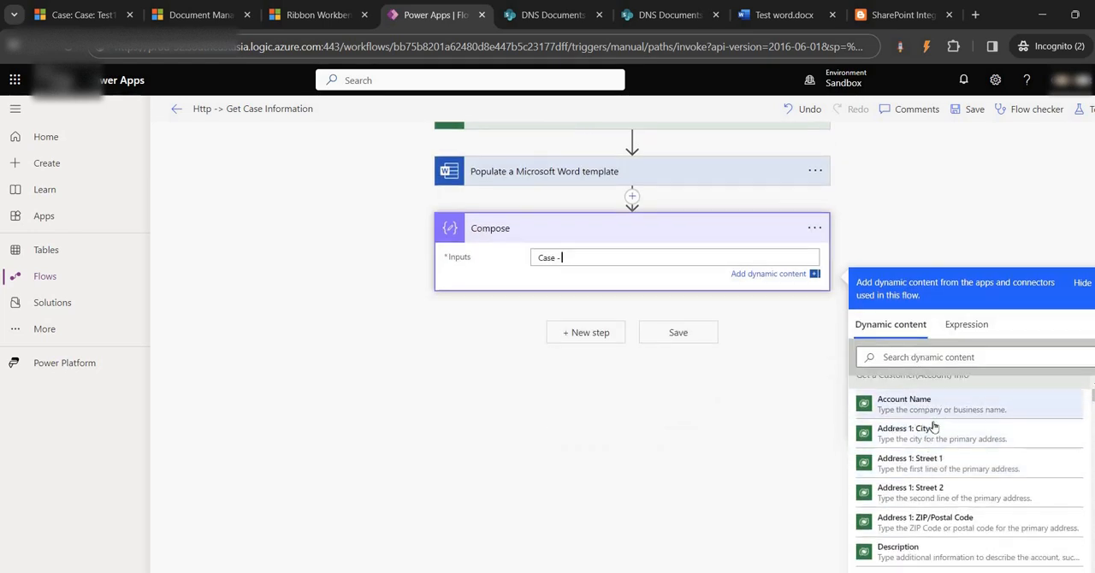
pyautogui.scroll(1, 889, 462)
pyautogui.scroll(-10, 936, 483)
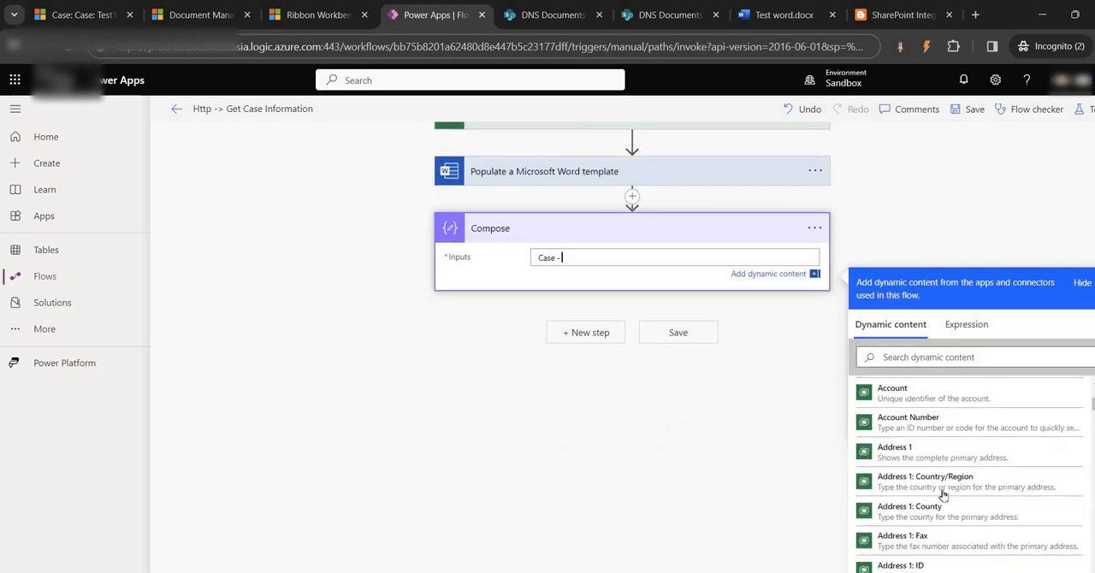
pyautogui.scroll(-15, 943, 494)
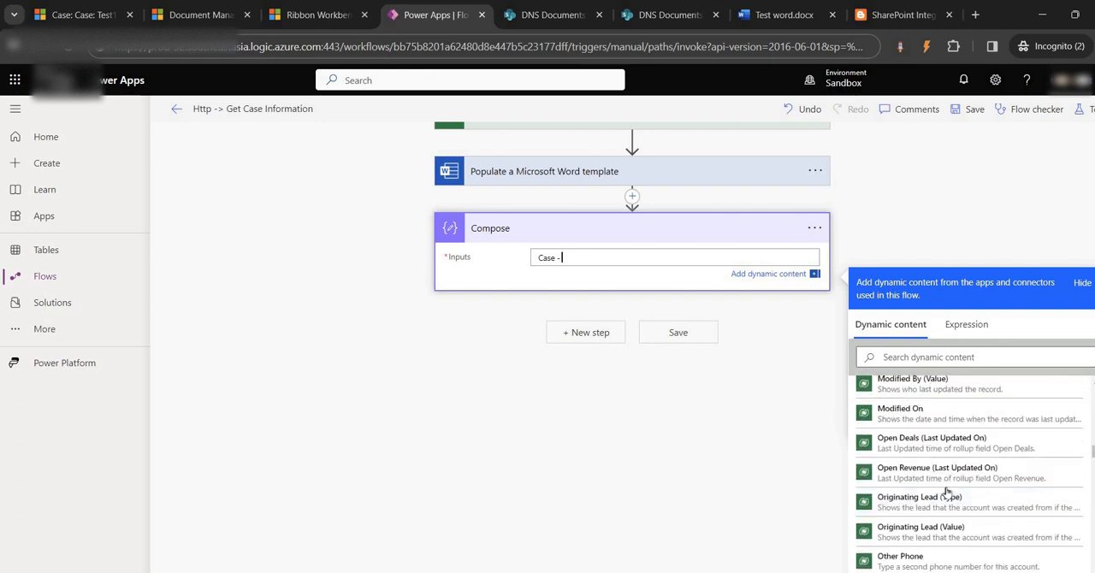
pyautogui.scroll(-15, 941, 479)
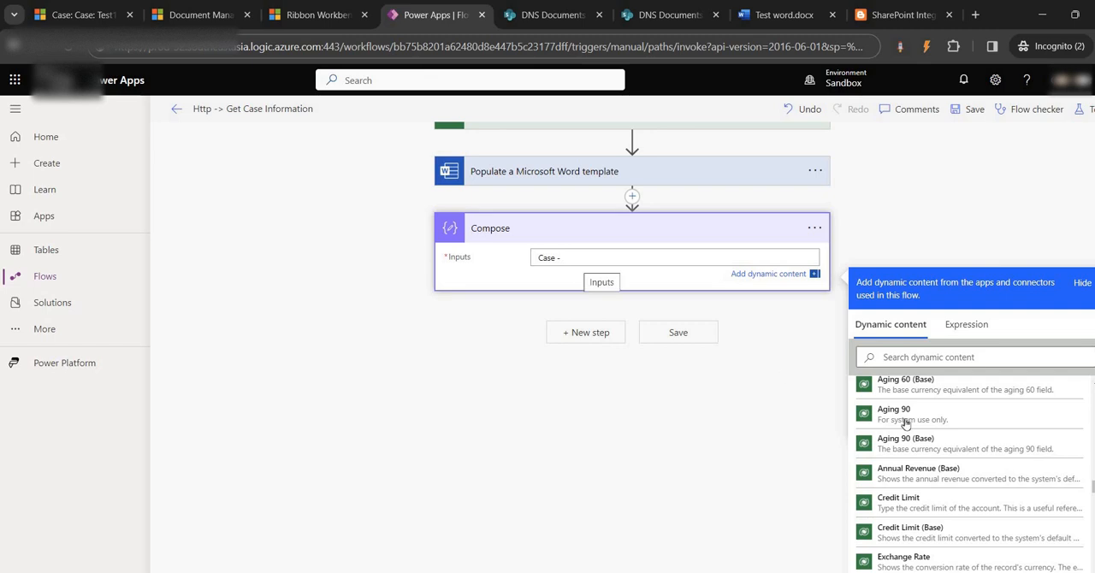
pyautogui.scroll(-3, 911, 442)
pyautogui.scroll(-10, 910, 442)
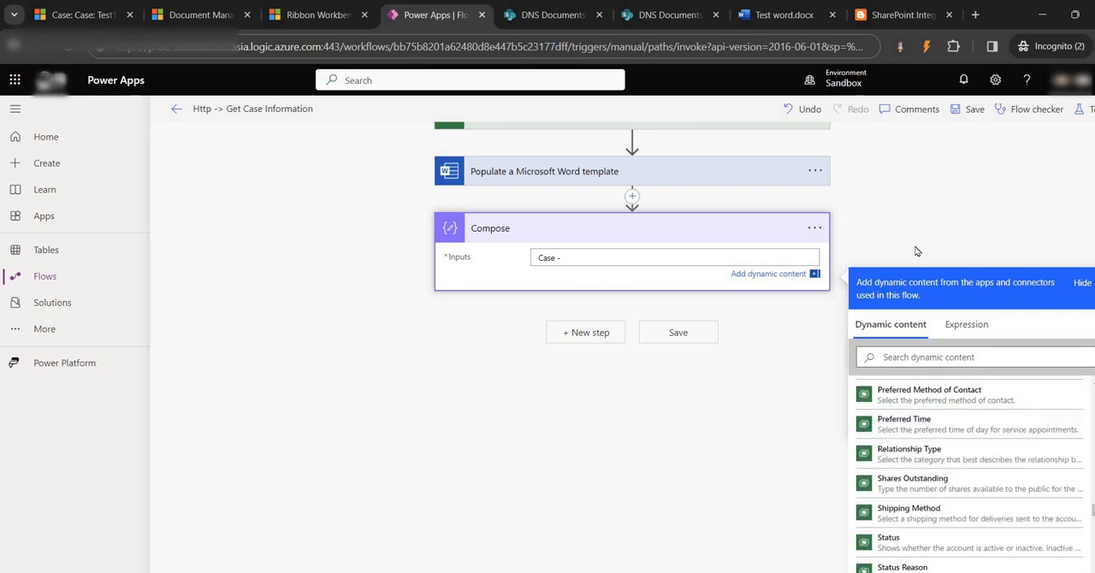
pyautogui.scroll(-6, 937, 407)
pyautogui.scroll(7, 936, 406)
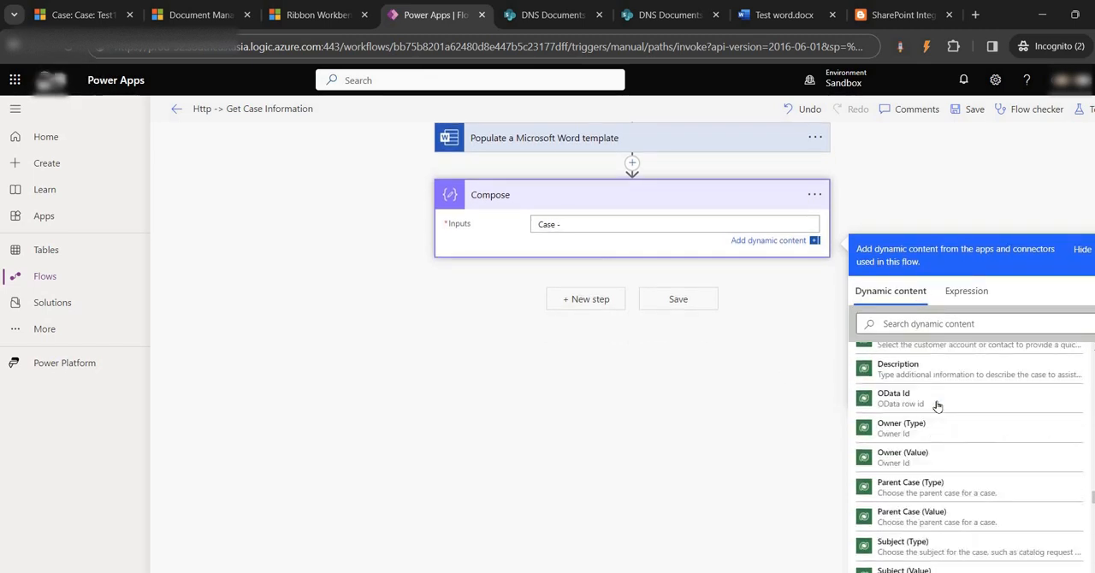
pyautogui.click(898, 500)
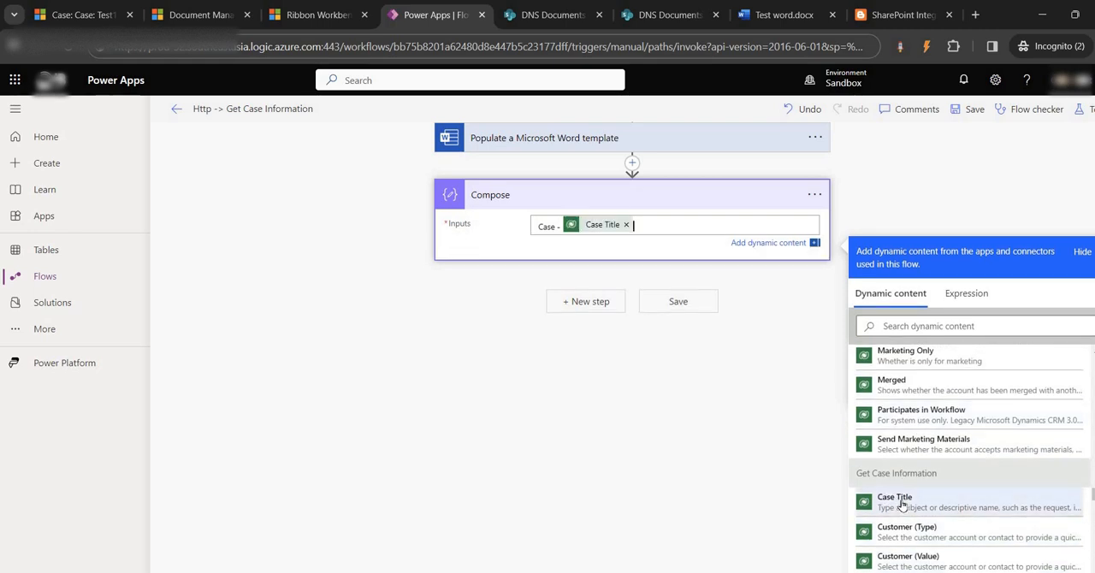
pyautogui.scroll(-1, 941, 522)
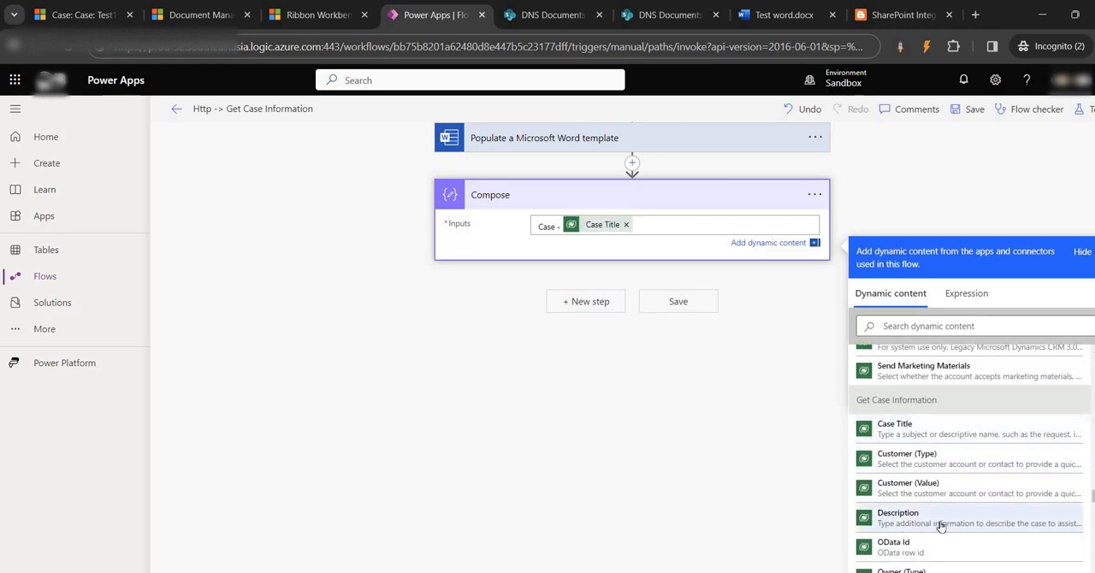
pyautogui.scroll(-1, 936, 523)
pyautogui.scroll(-1, 919, 478)
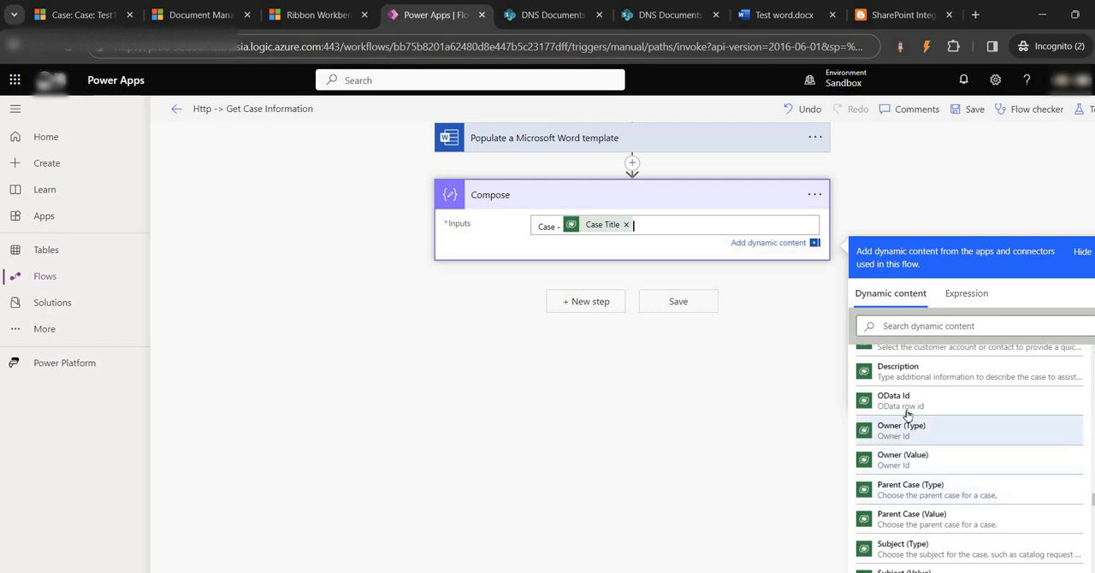
pyautogui.click(667, 226)
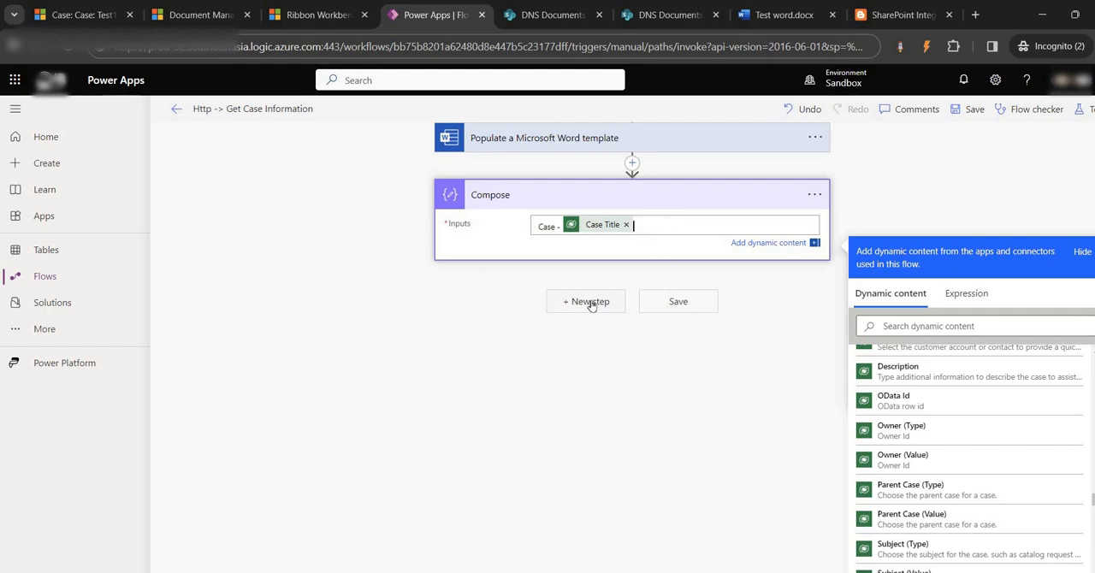
# - Rename the Compose action as Word File name
pyautogui.click(817, 195)
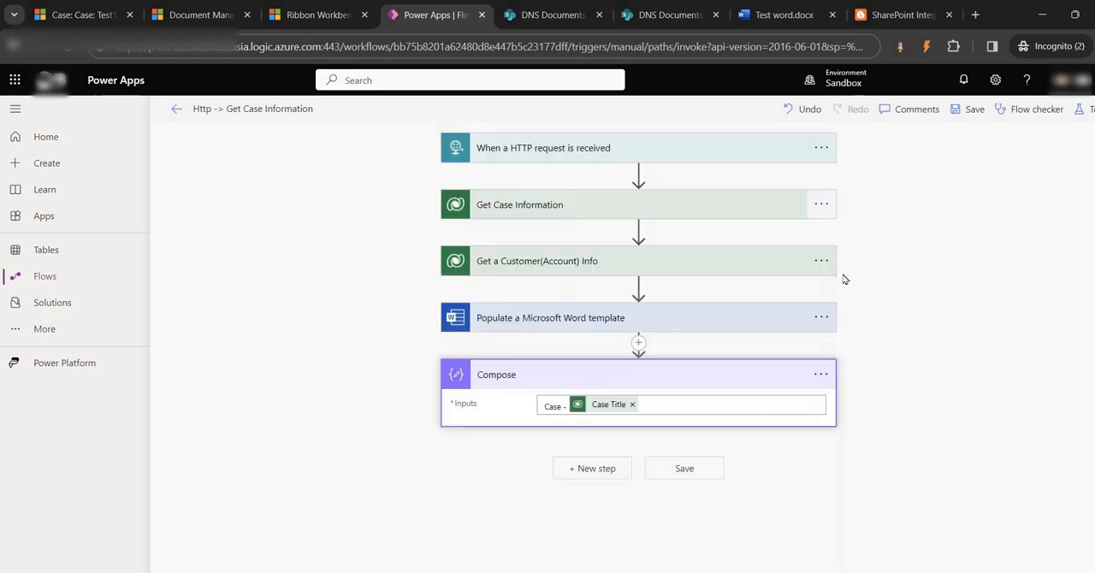
pyautogui.click(822, 376)
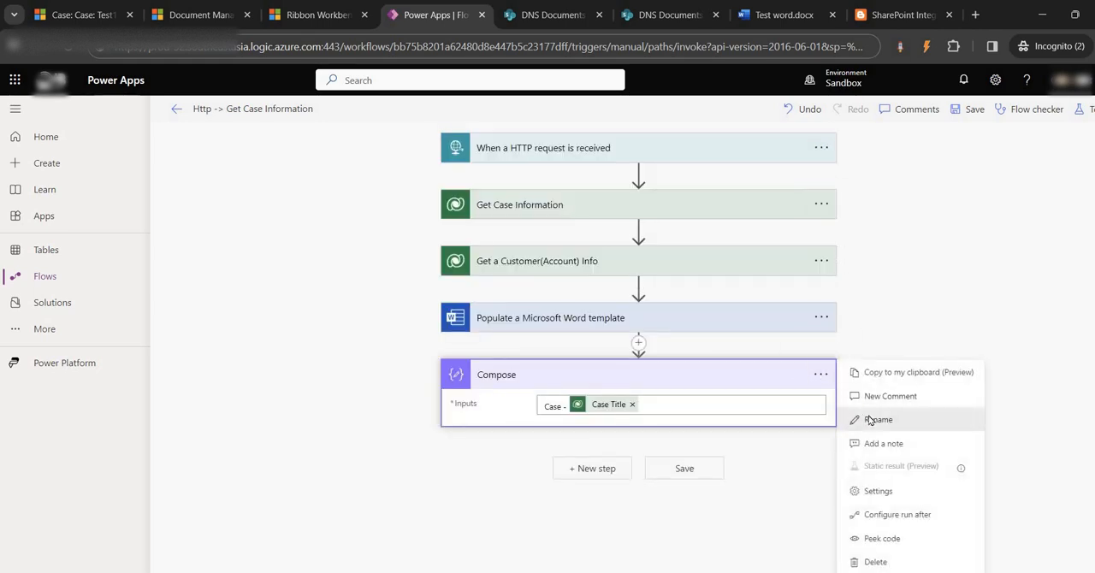
pyautogui.click(868, 419)
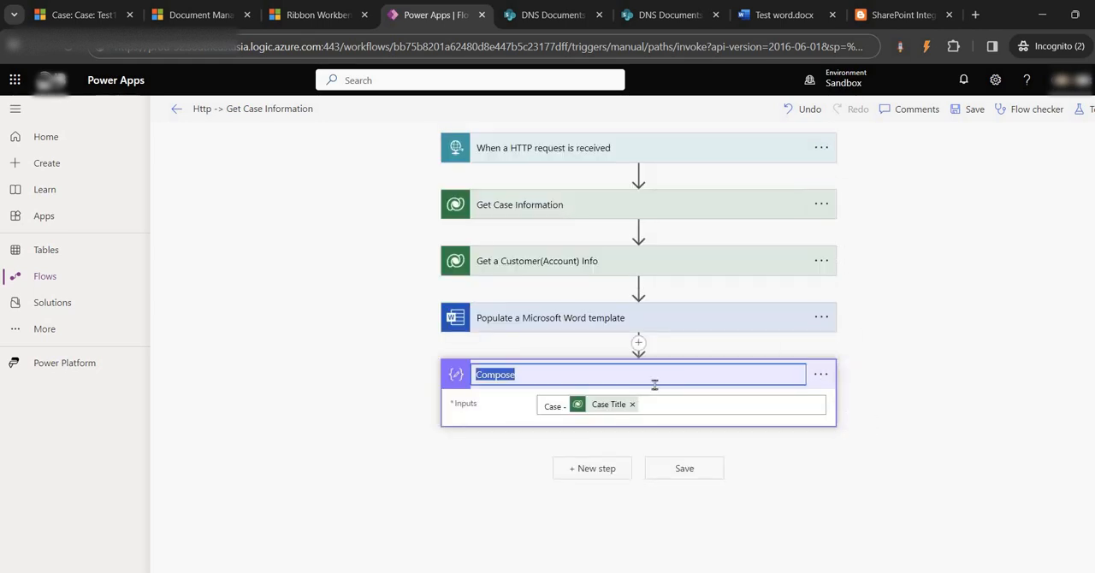
pyautogui.write('Word File name')
# - Add a Compose action after the Word File name action and set its inputs to "Test Folder"
pyautogui.click(591, 472)
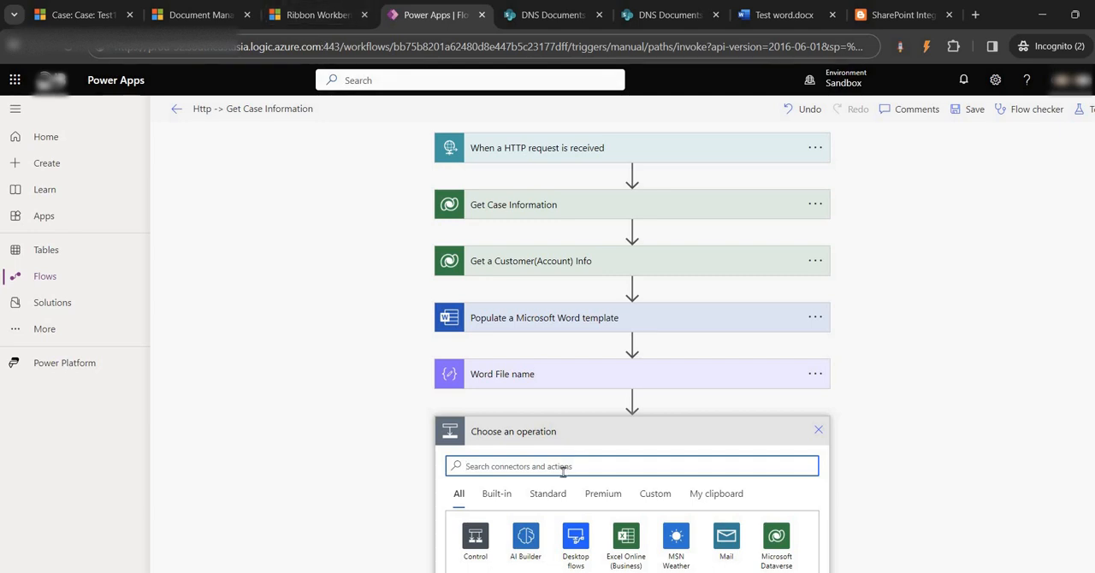
pyautogui.write('compose')
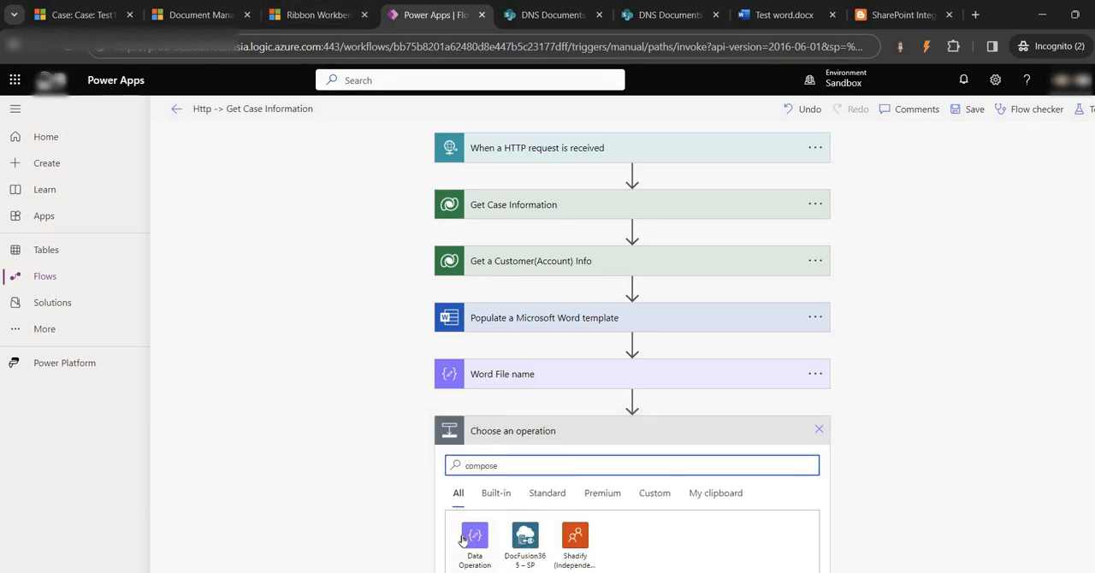
pyautogui.scroll(-2, 491, 520)
pyautogui.click(493, 511)
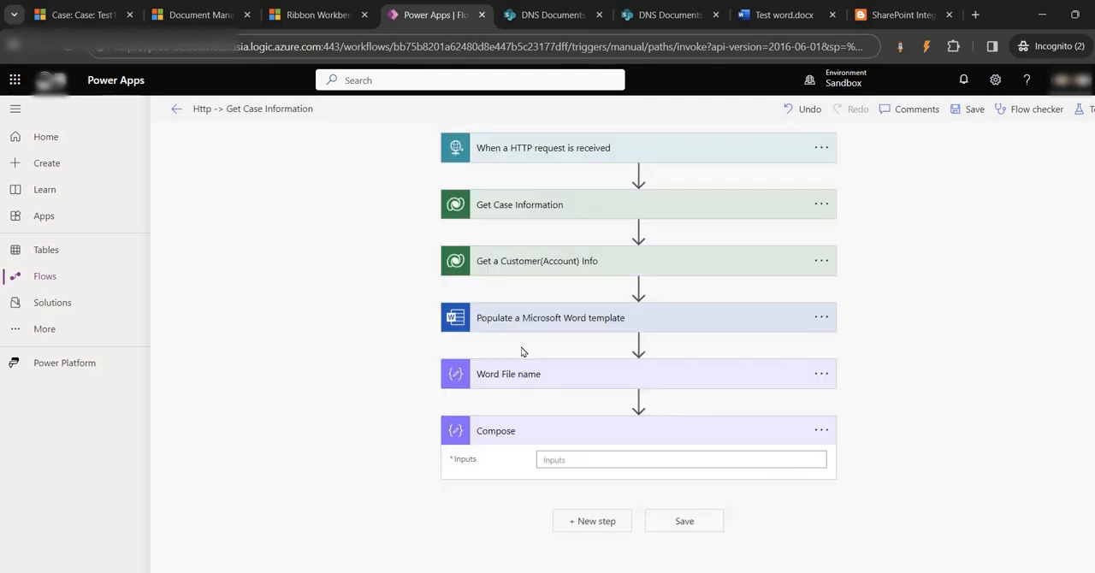
pyautogui.click(564, 460)
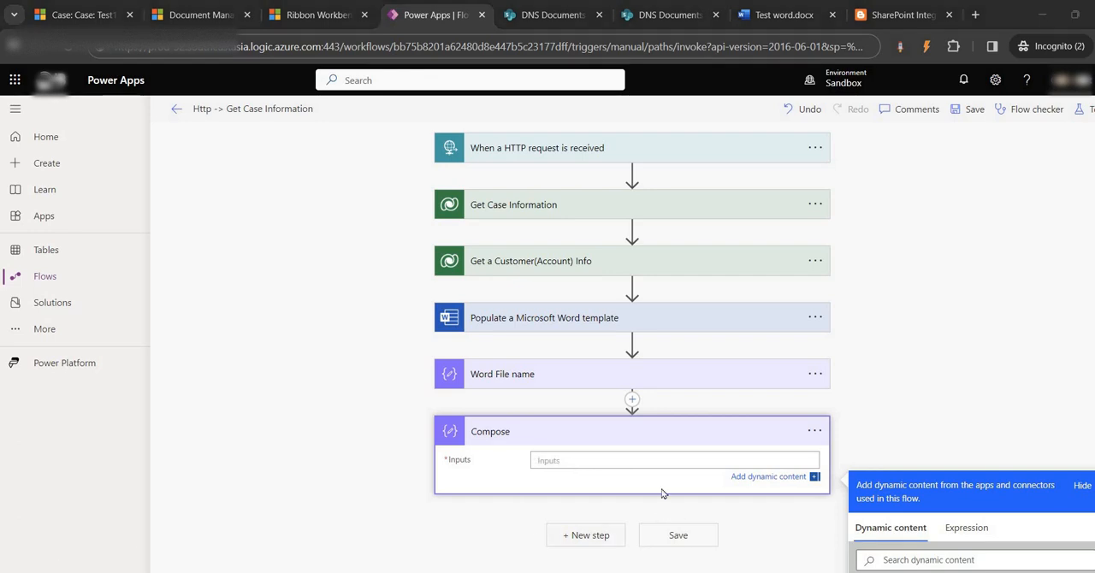
pyautogui.write('Tes')
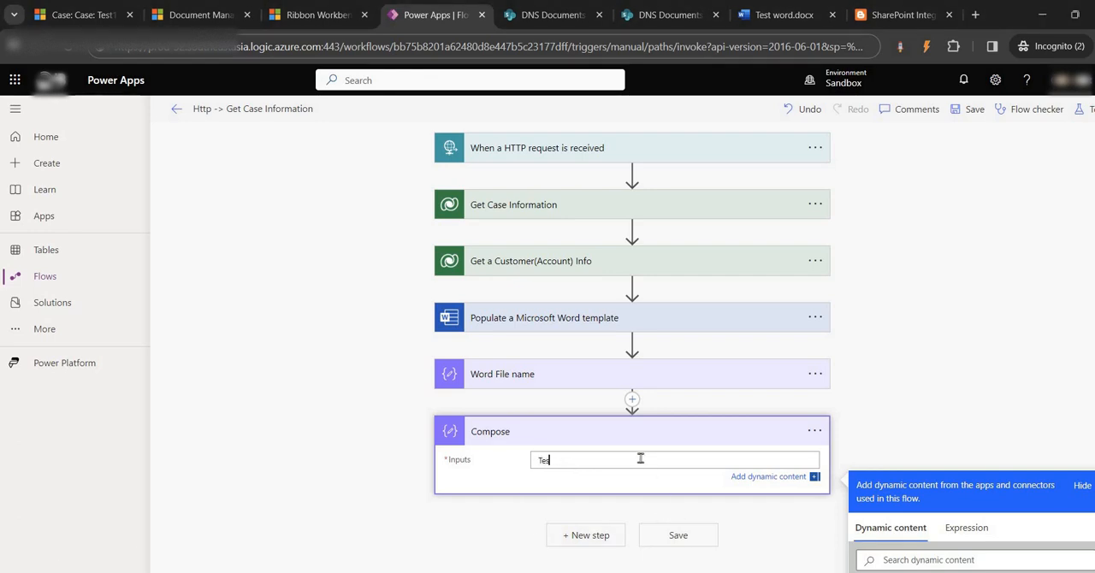
pyautogui.write('t Foler')
# - Rename the new Compose action as Folder Name
pyautogui.click(817, 432)
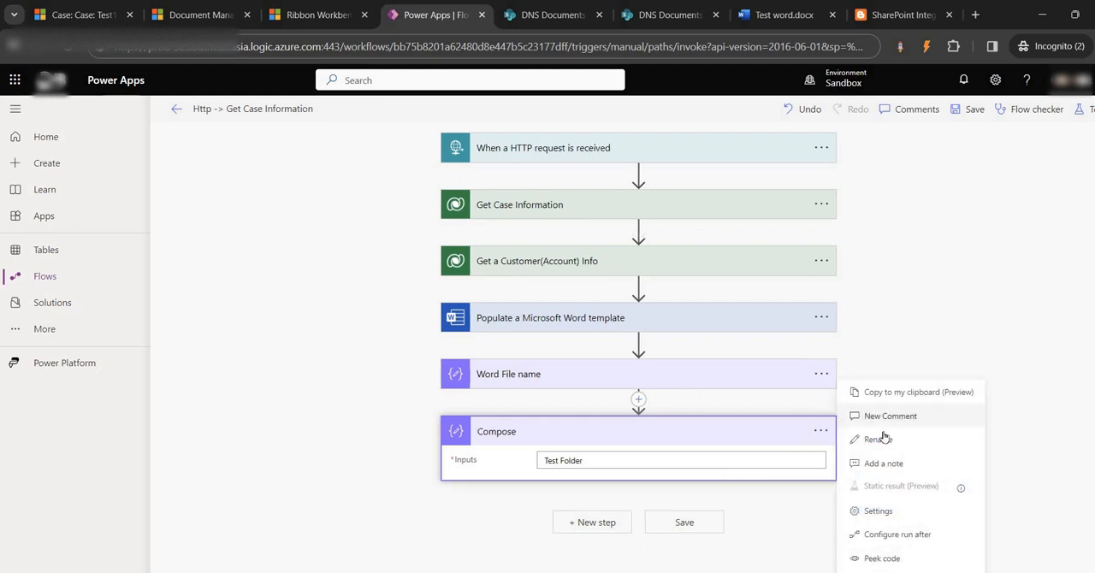
pyautogui.click(919, 436)
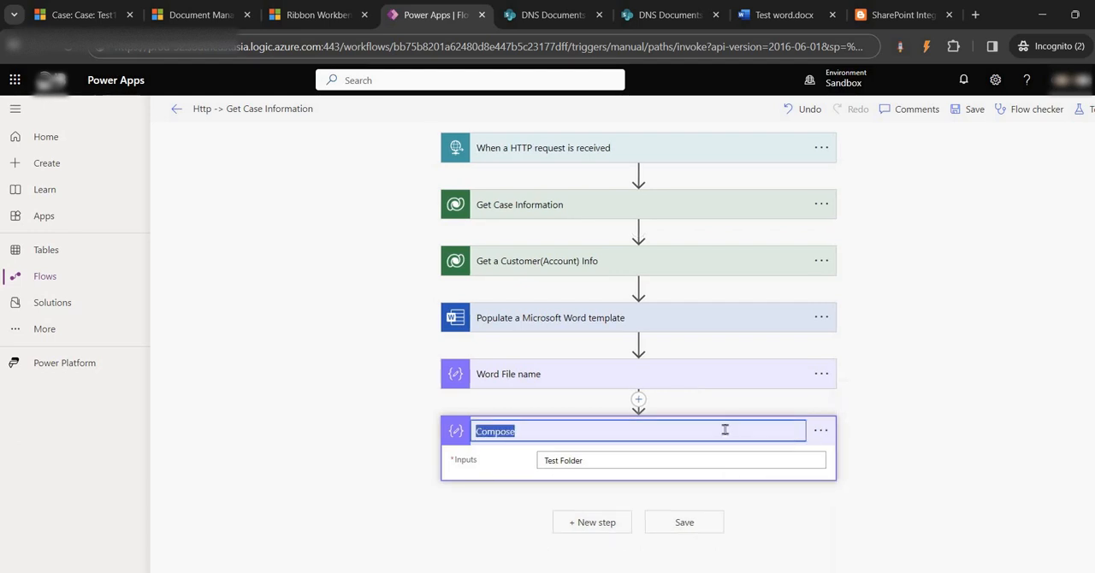
pyautogui.write('Folder Name')
pyautogui.click(947, 345)
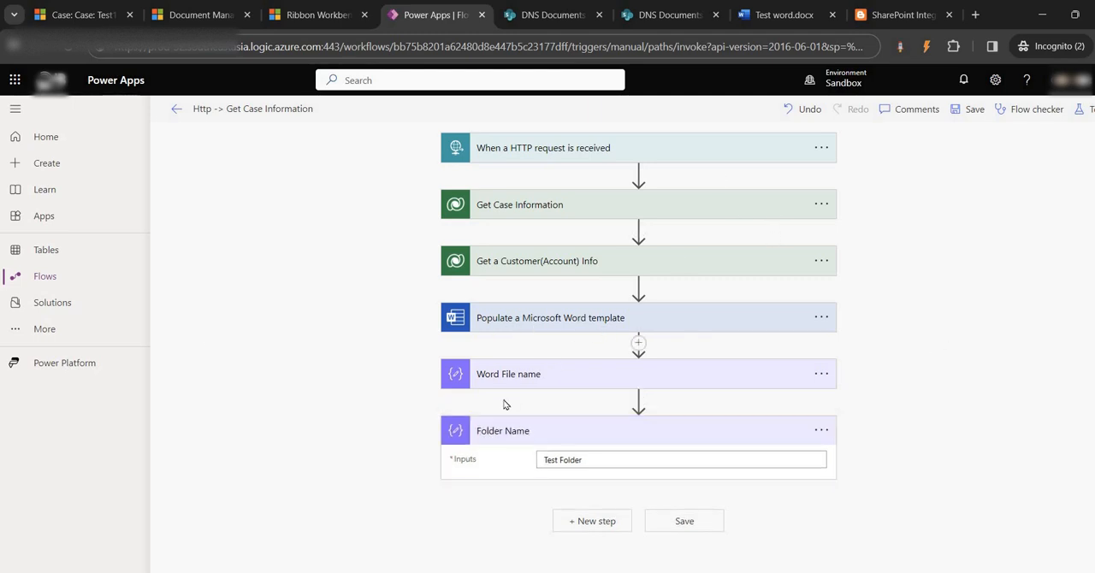
pyautogui.click(590, 524)
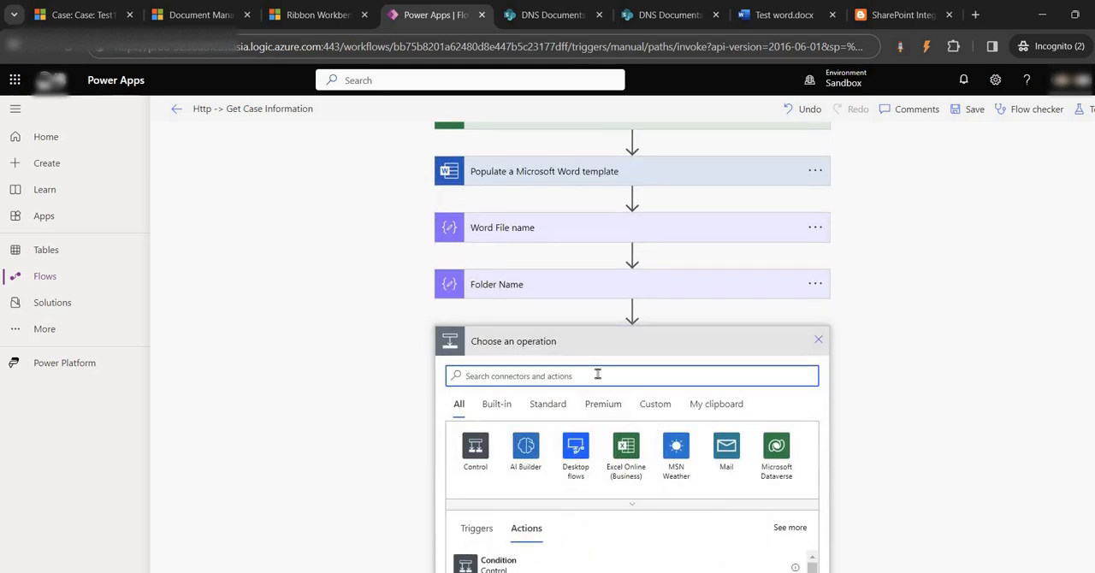
pyautogui.write('share')
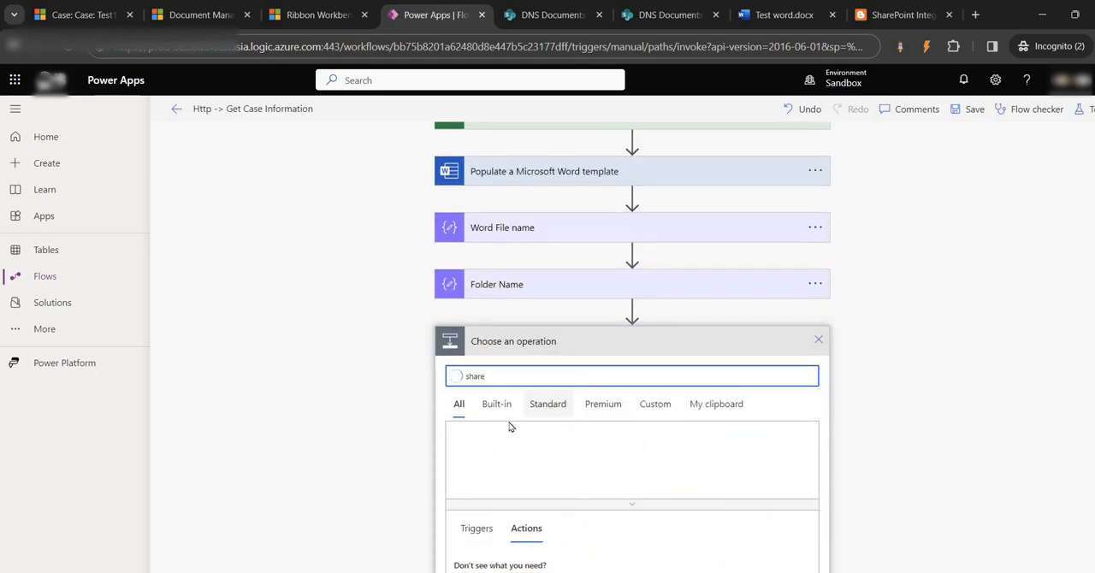
pyautogui.scroll(-2, 545, 339)
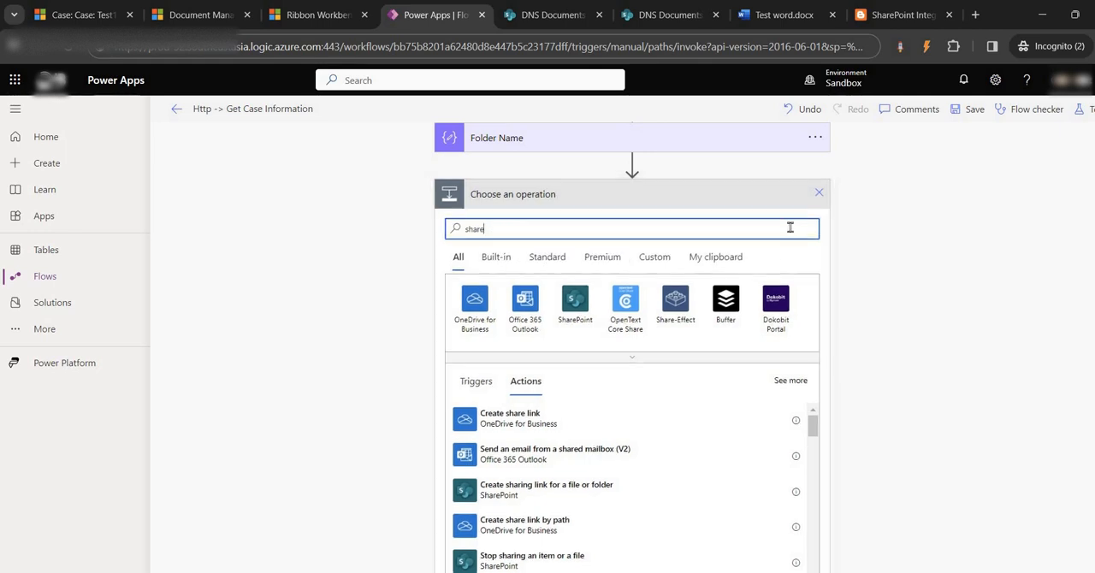
pyautogui.press('BackSpace')
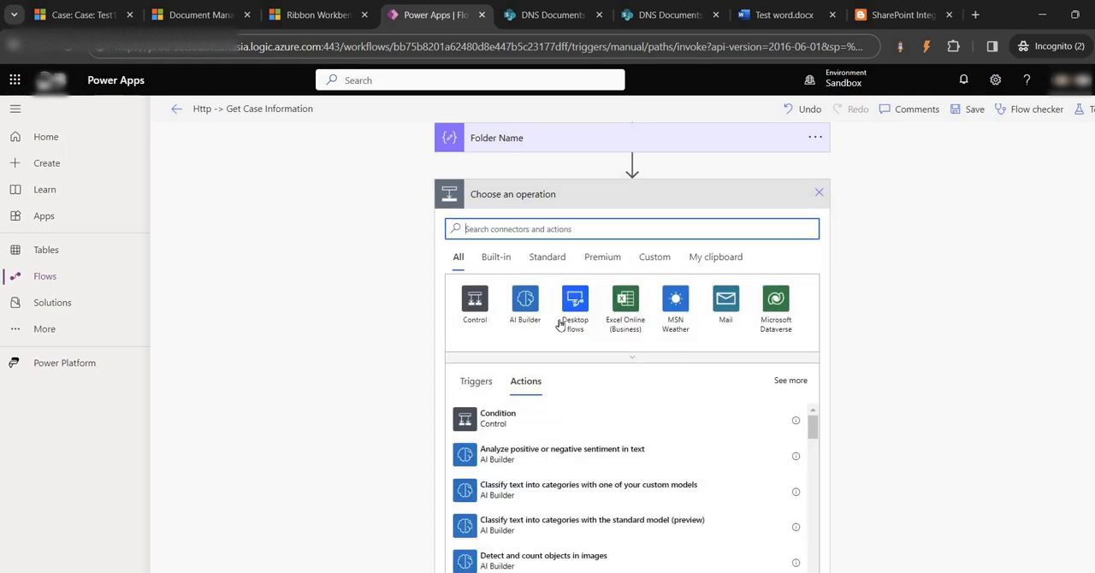
pyautogui.scroll(2, 655, 313)
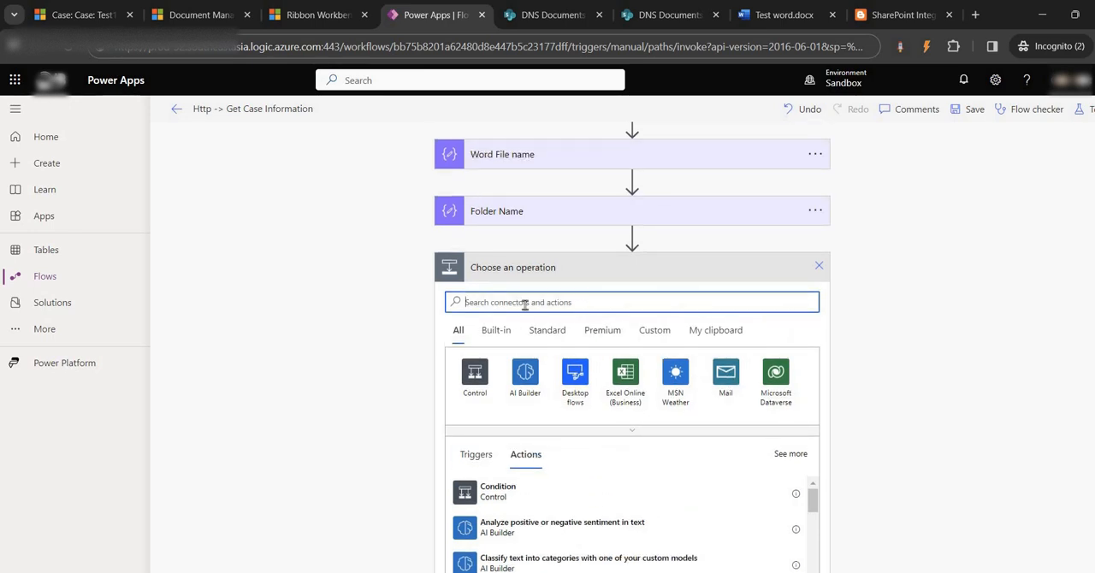
pyautogui.click(817, 266)
# - Add the SharePoint Create file action after the Folder Name action
pyautogui.click(599, 487)
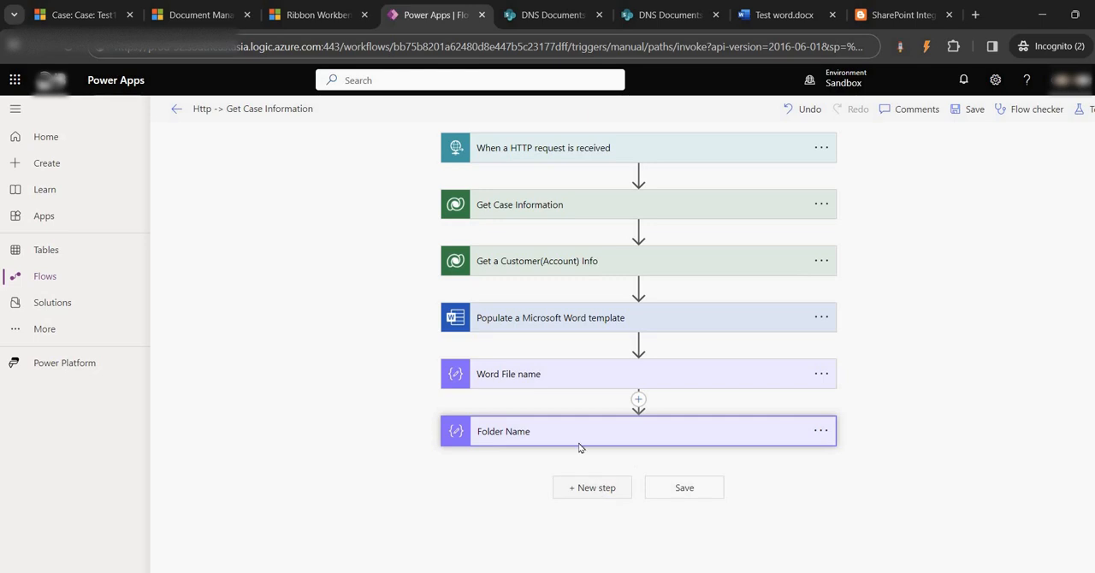
pyautogui.scroll(-3, 690, 404)
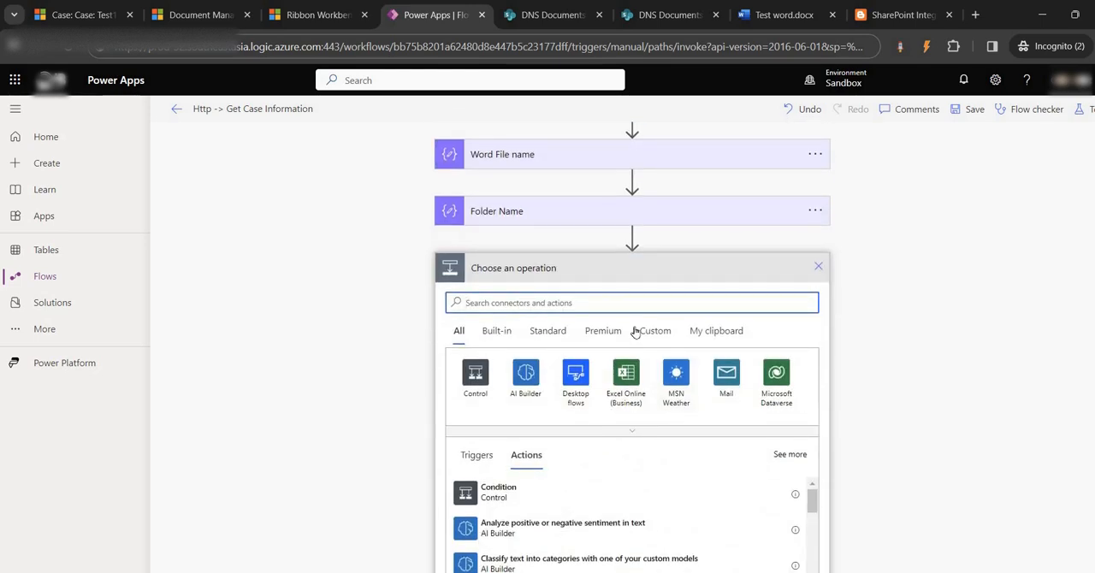
pyautogui.write('sh')
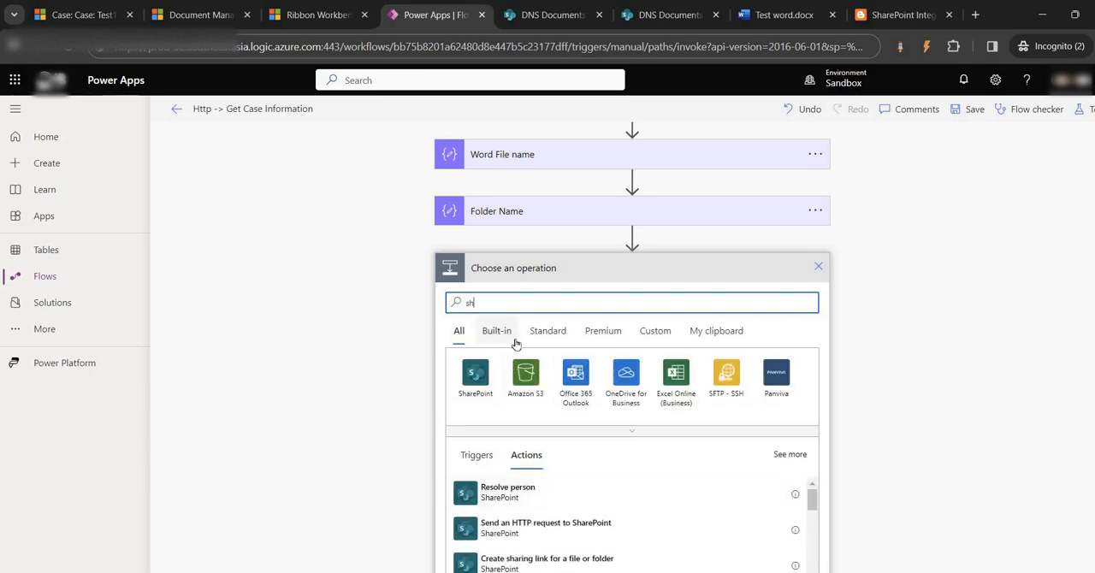
pyautogui.click(477, 386)
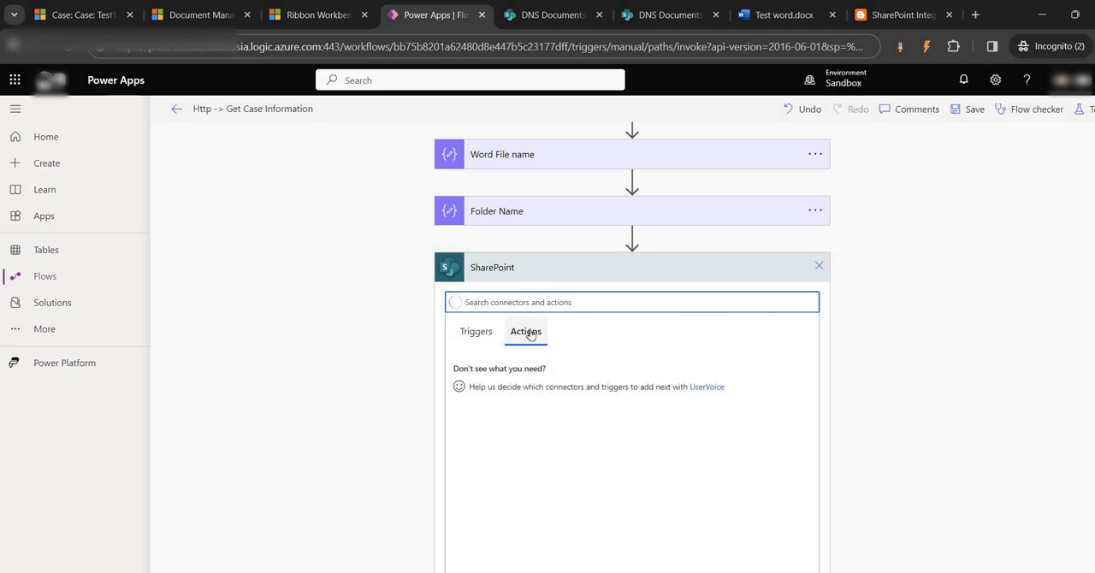
pyautogui.write('create')
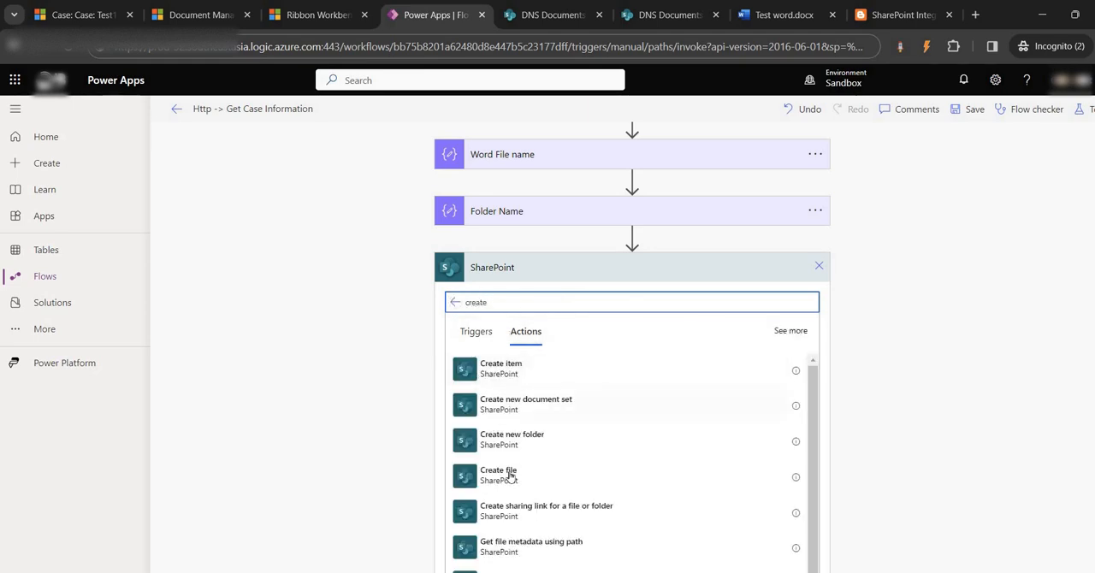
pyautogui.click(507, 478)
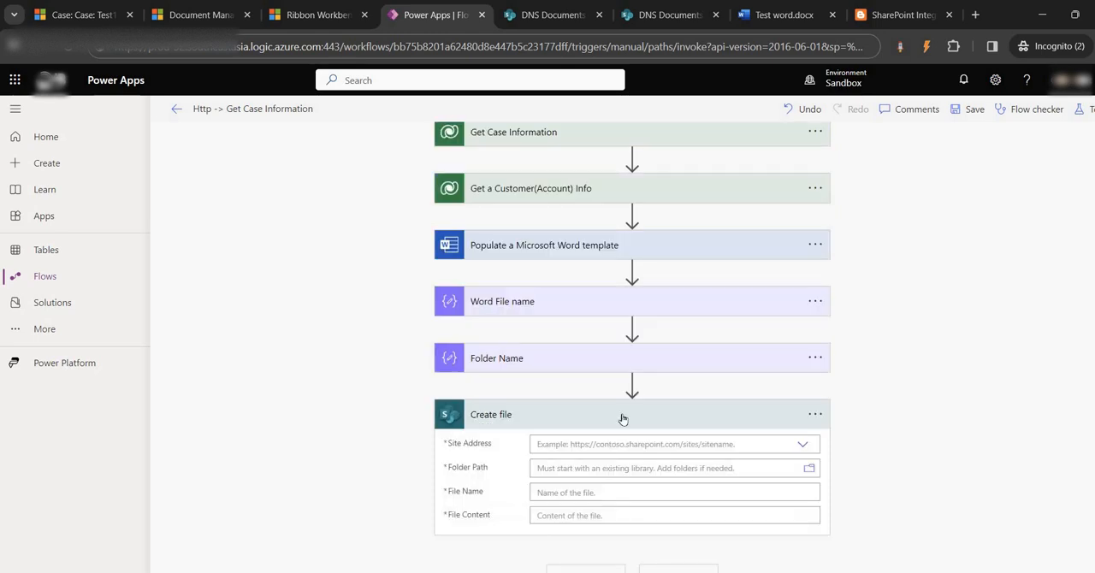
# - Check the location used by the Word template action and set the Create file site address to the DNS Documents site
pyautogui.click(801, 445)
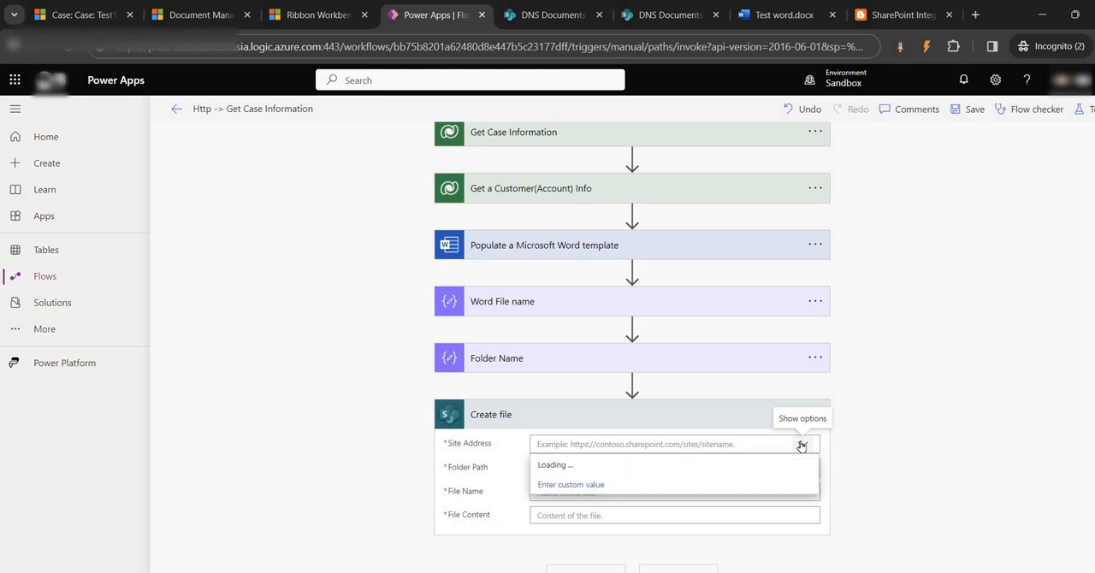
pyautogui.click(588, 248)
pyautogui.scroll(-3, 759, 398)
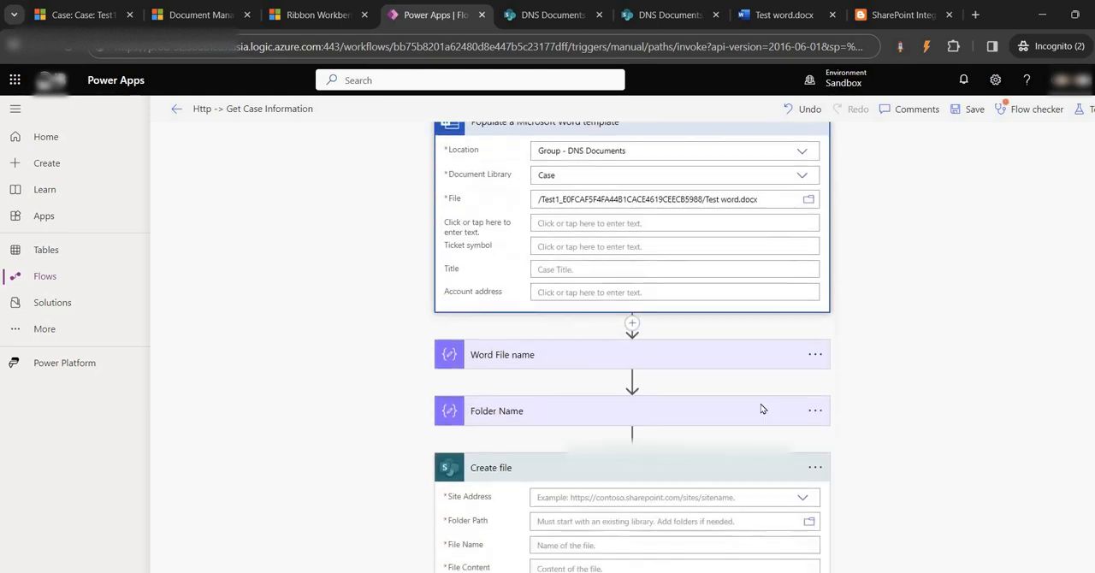
pyautogui.click(802, 448)
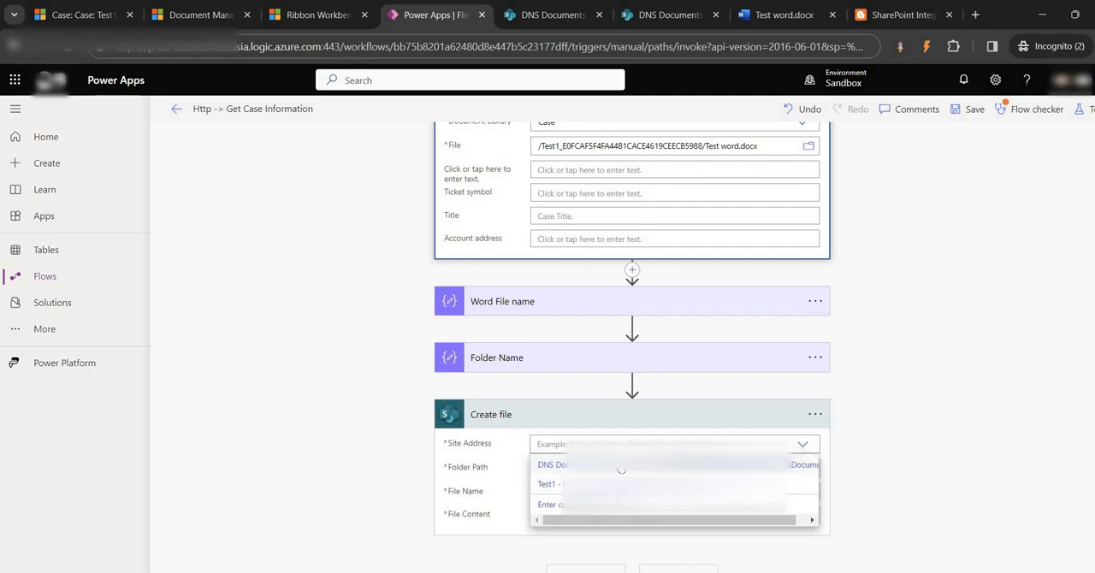
pyautogui.click(556, 464)
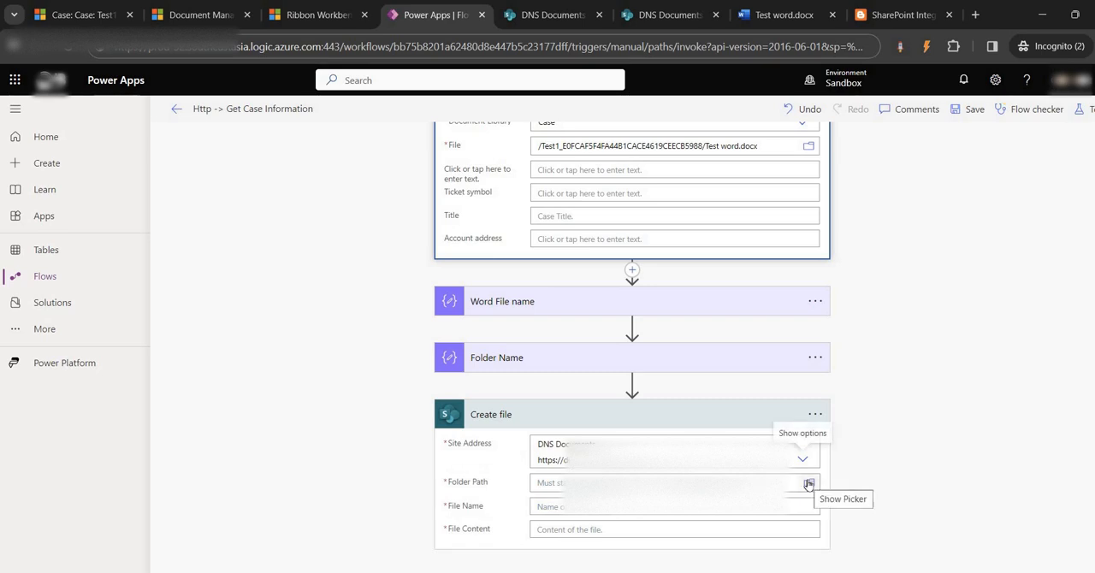
# - Set the Create file folder path to the /incident folder of the SharePoint site
pyautogui.click(808, 484)
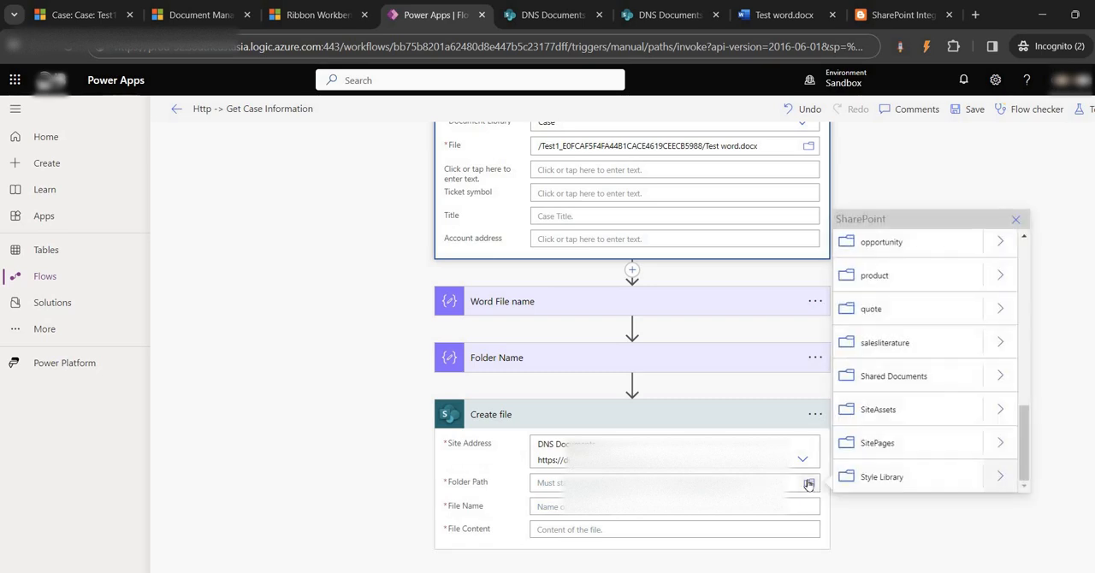
pyautogui.scroll(5, 904, 321)
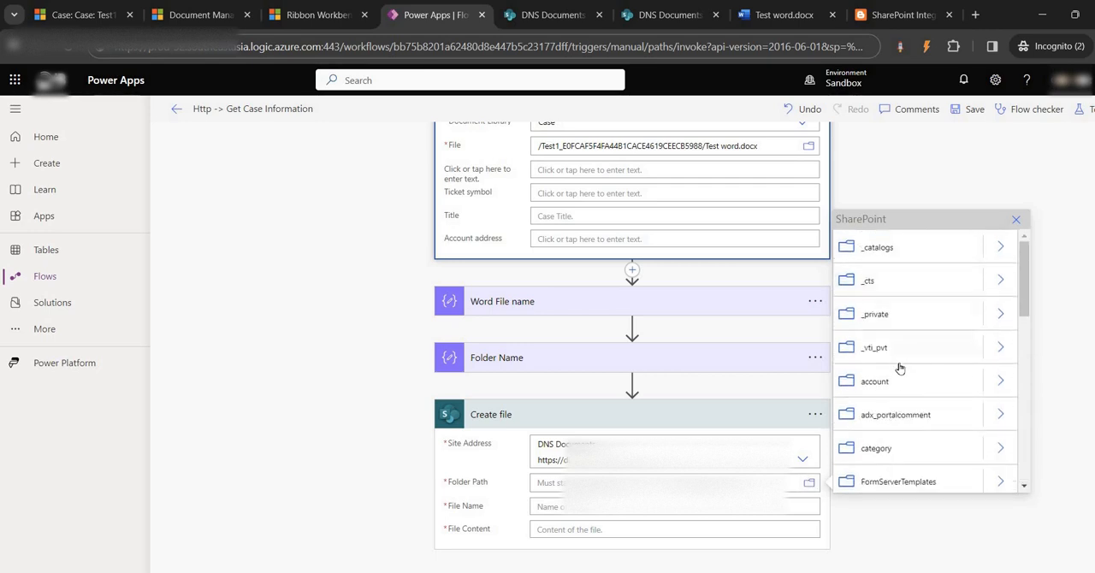
pyautogui.scroll(-3, 902, 362)
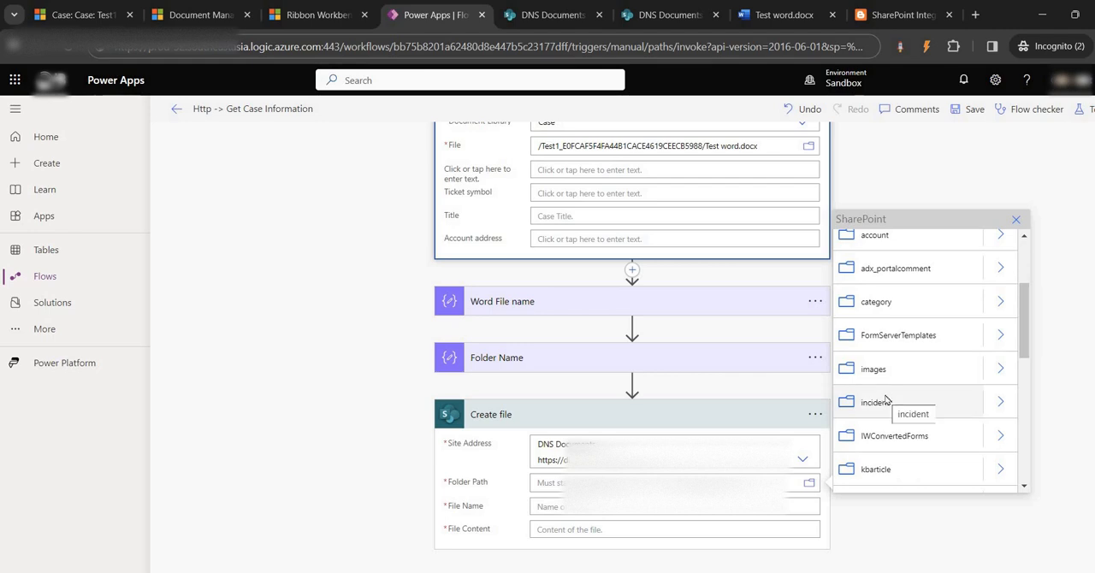
pyautogui.click(886, 400)
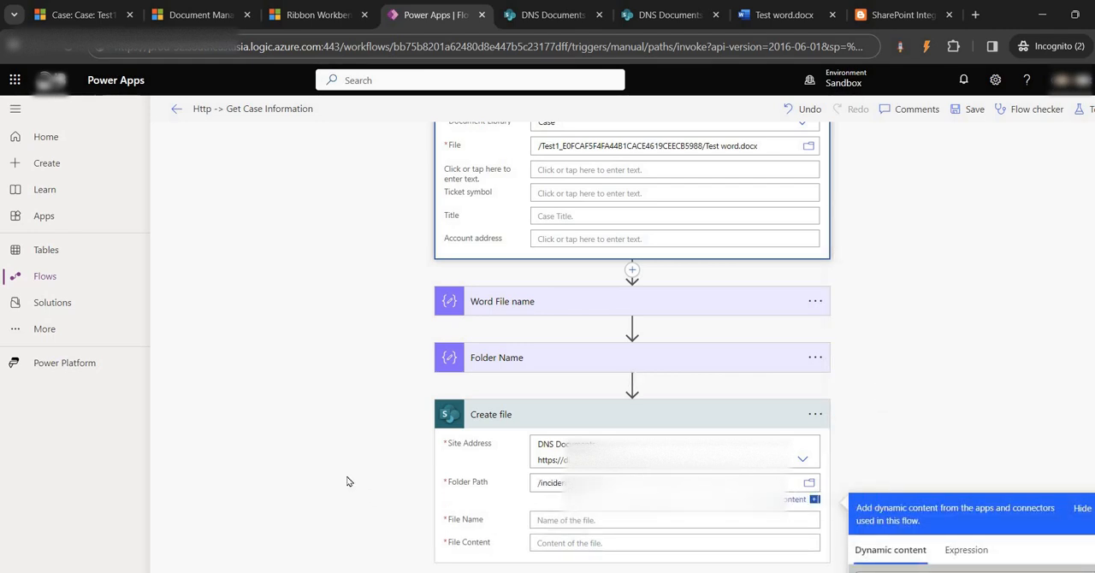
pyautogui.click(312, 470)
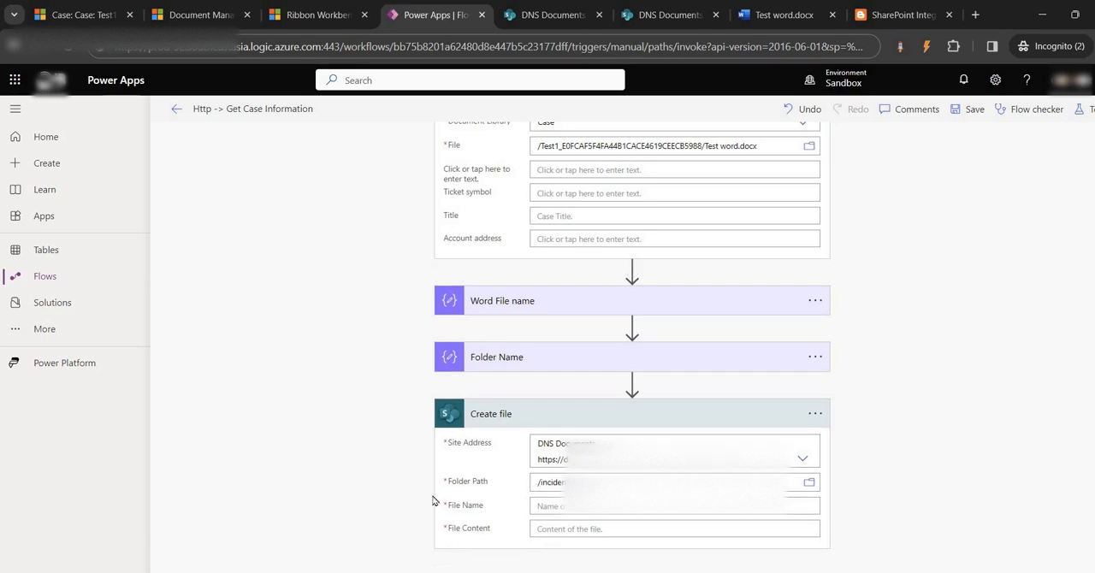
# - Set the file name of the Create file action to the Outputs dynamic content of Word File name
pyautogui.click(558, 505)
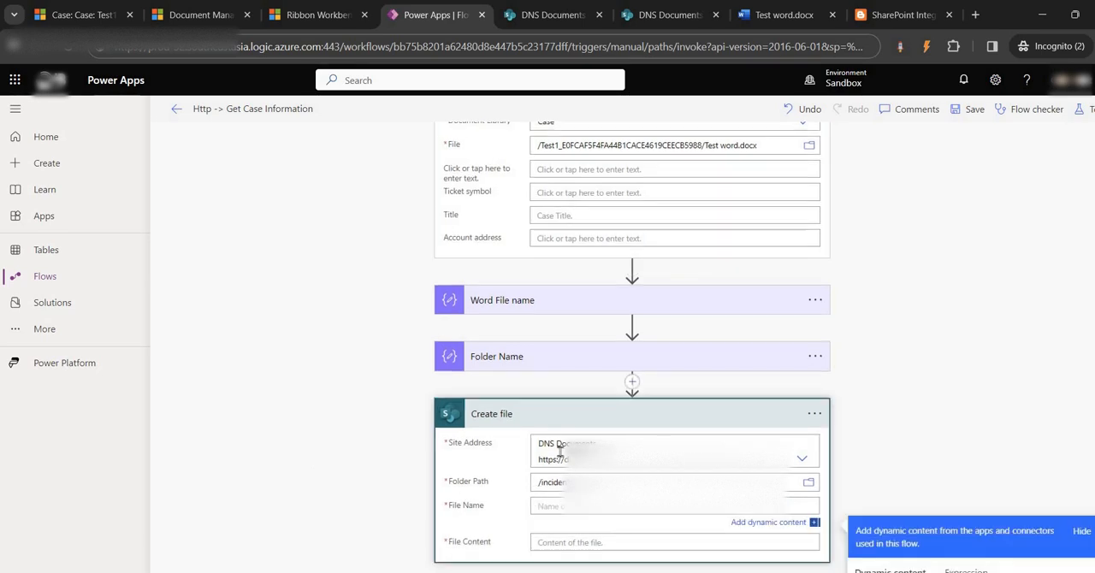
pyautogui.scroll(3, 522, 279)
pyautogui.scroll(-5, 538, 427)
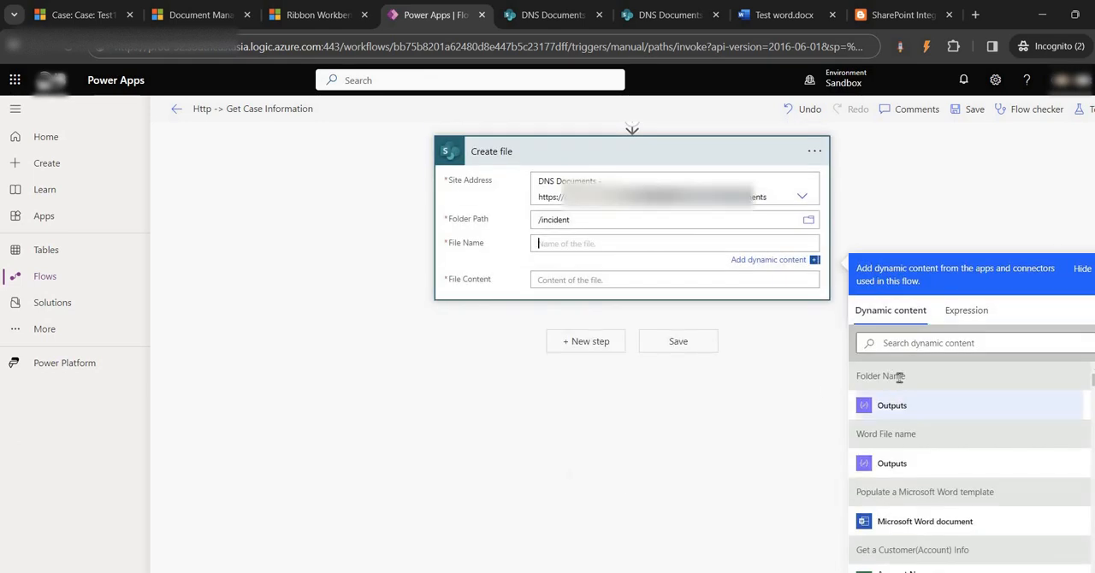
pyautogui.click(883, 463)
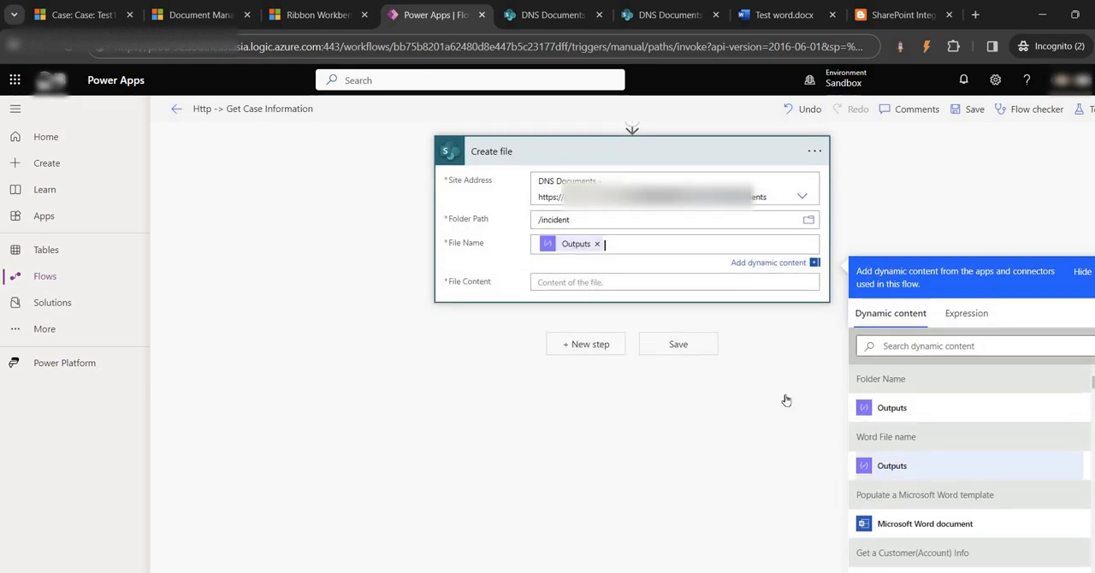
# - Set the Create file content to the Microsoft Word document output of the Populate a Microsoft Word template action and save the flow
pyautogui.click(584, 277)
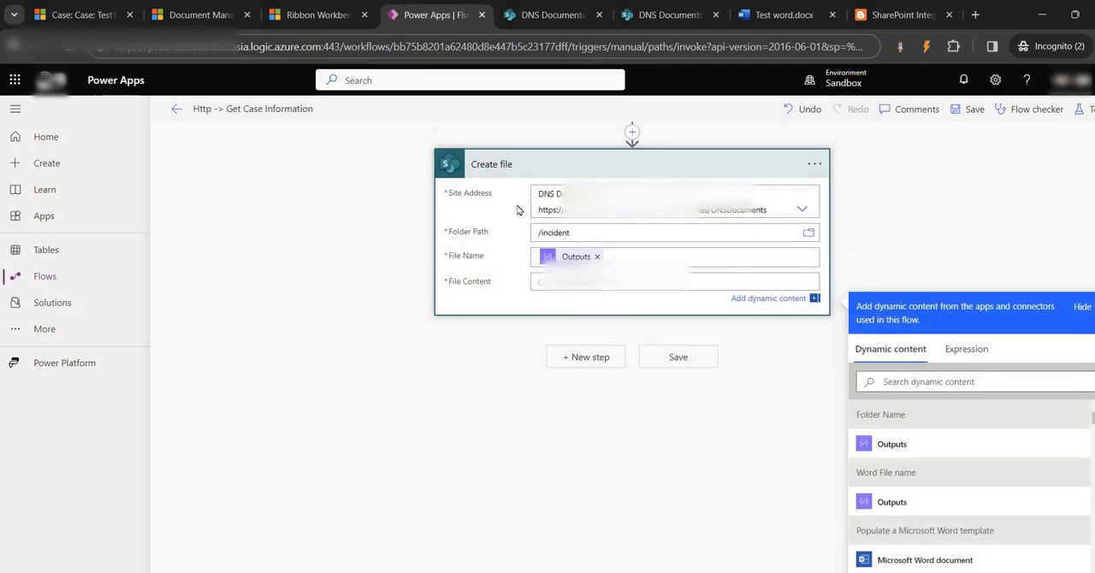
pyautogui.scroll(8, 513, 308)
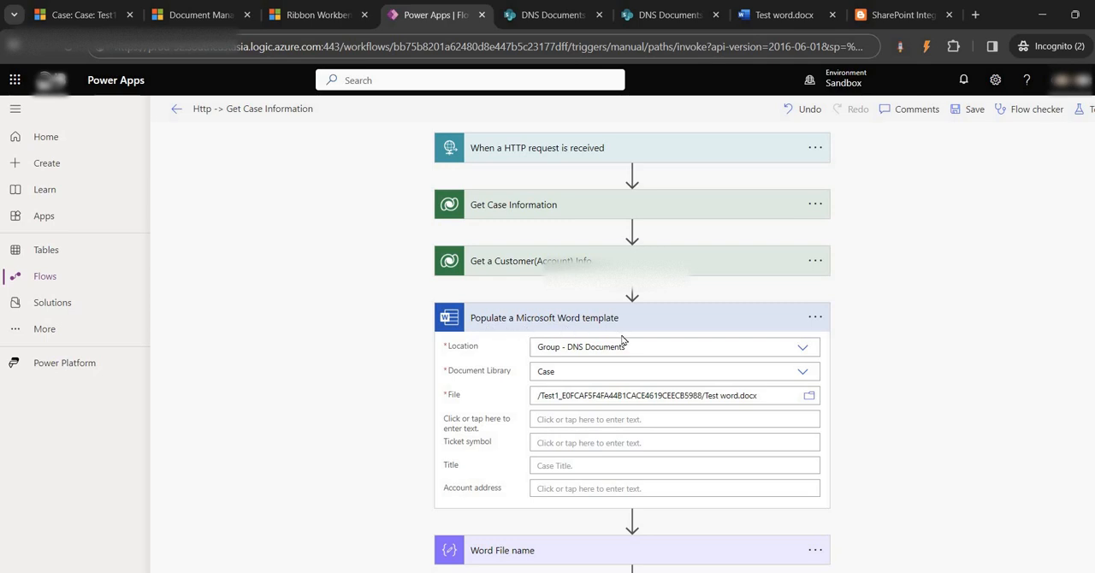
pyautogui.scroll(-2, 623, 343)
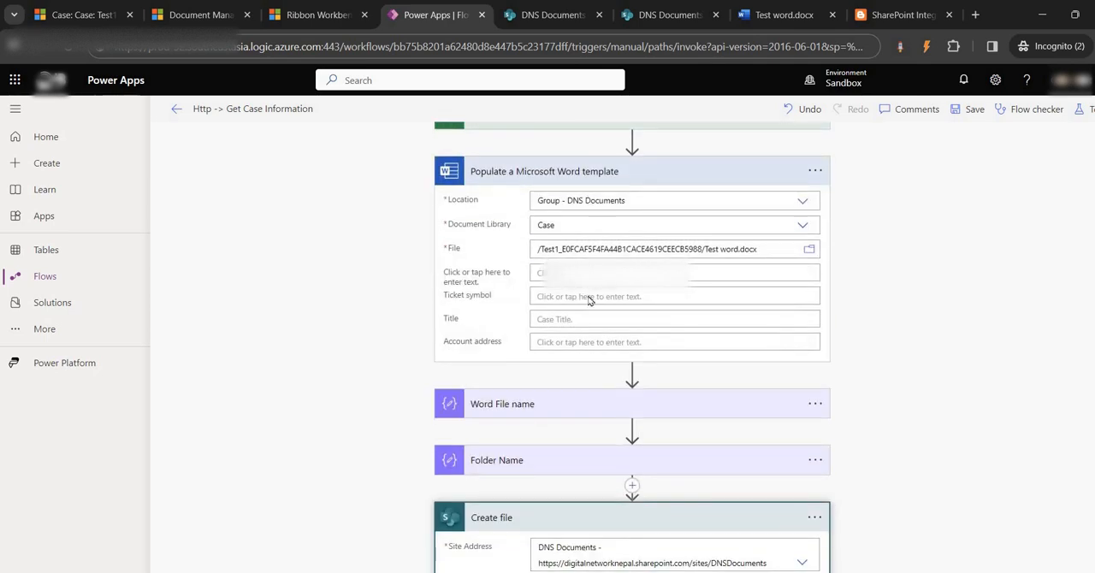
pyautogui.scroll(-3, 556, 399)
pyautogui.click(556, 399)
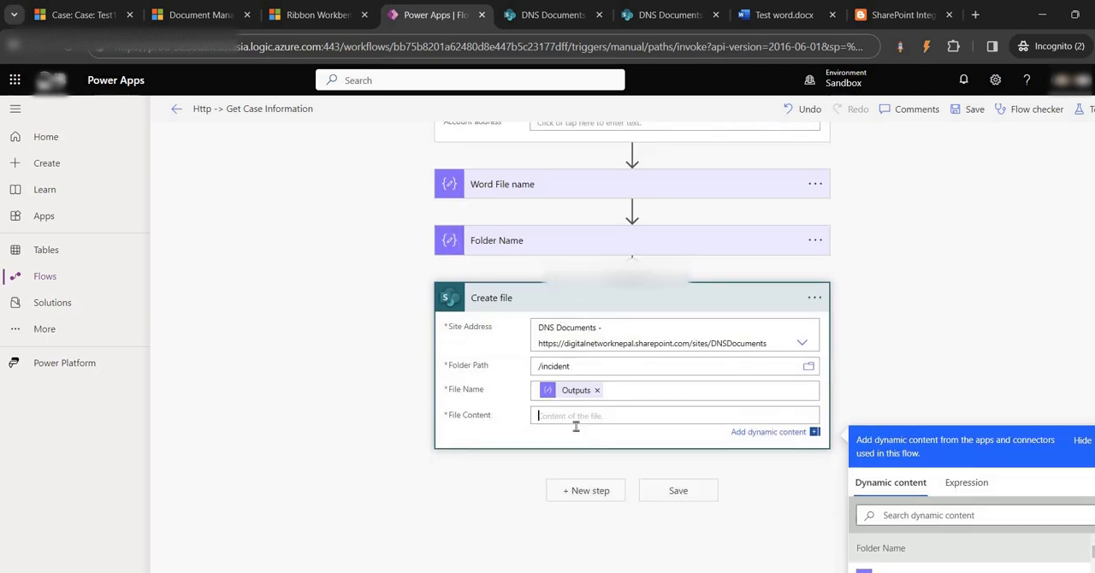
pyautogui.scroll(-1, 924, 496)
pyautogui.scroll(-2, 919, 495)
pyautogui.scroll(2, 917, 490)
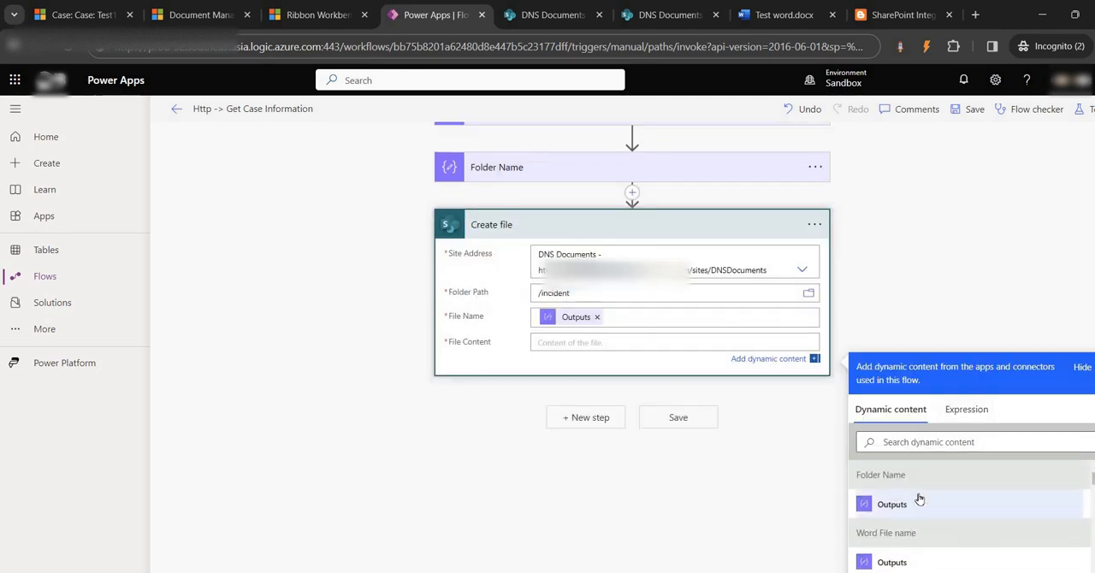
pyautogui.scroll(-2, 915, 488)
pyautogui.click(906, 481)
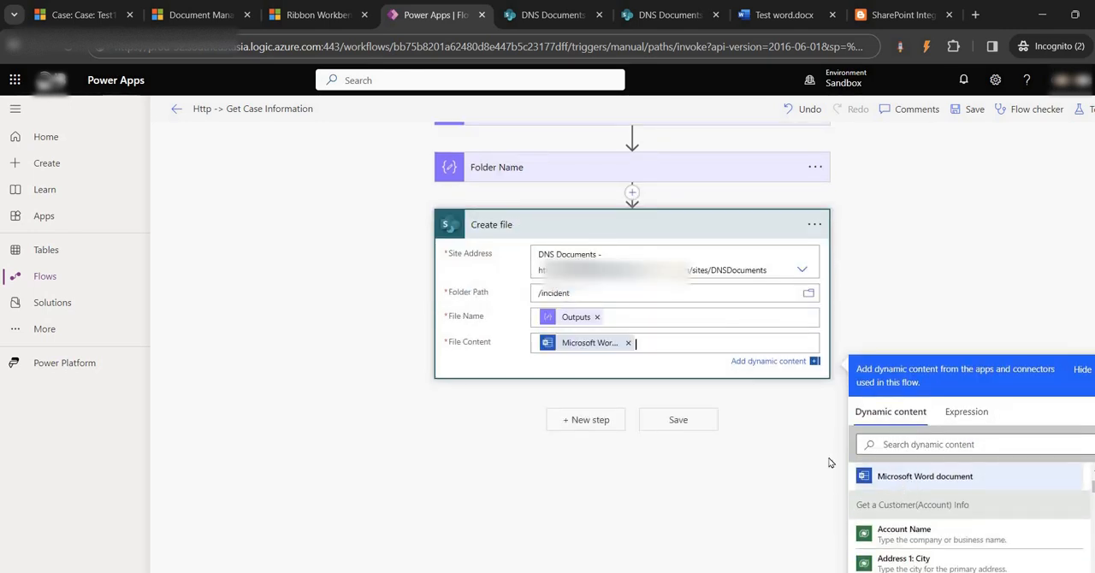
pyautogui.click(972, 108)
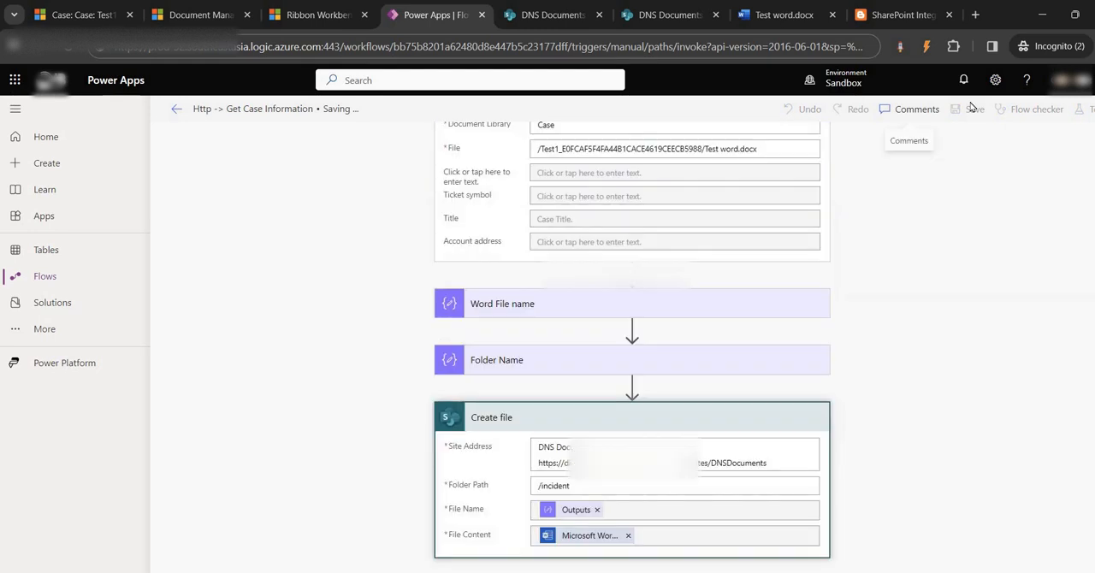
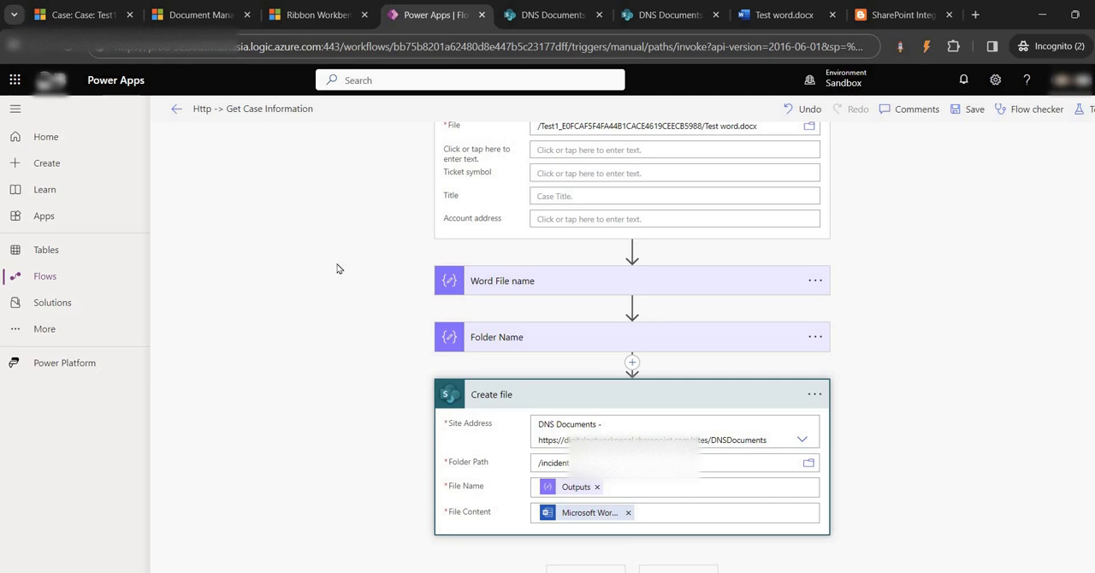
# - Add the Word Online (Business) action Convert Word Document to PDF after the Create file action
pyautogui.click(600, 571)
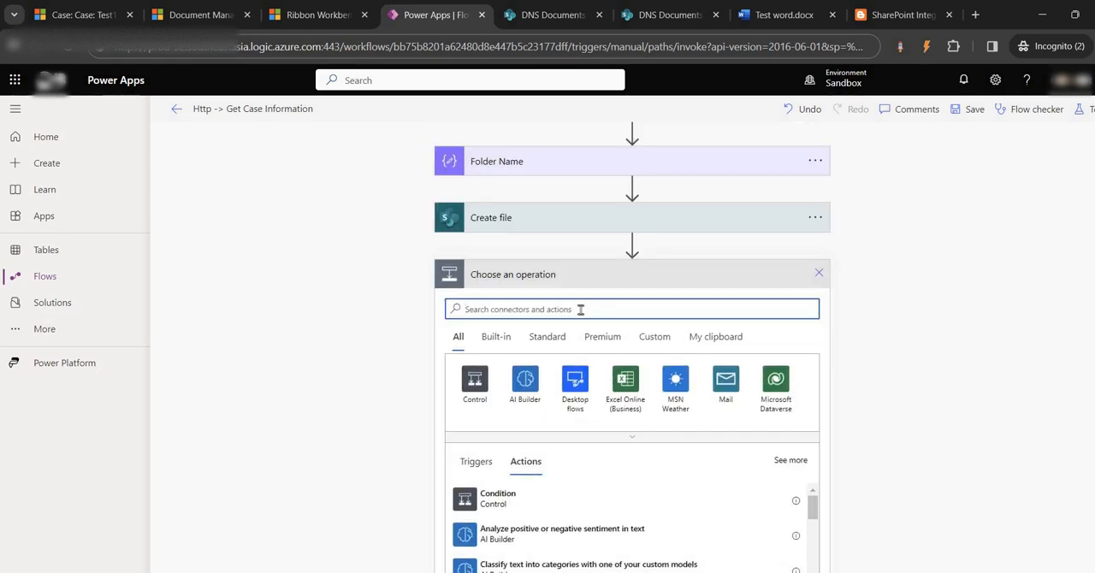
pyautogui.write('word')
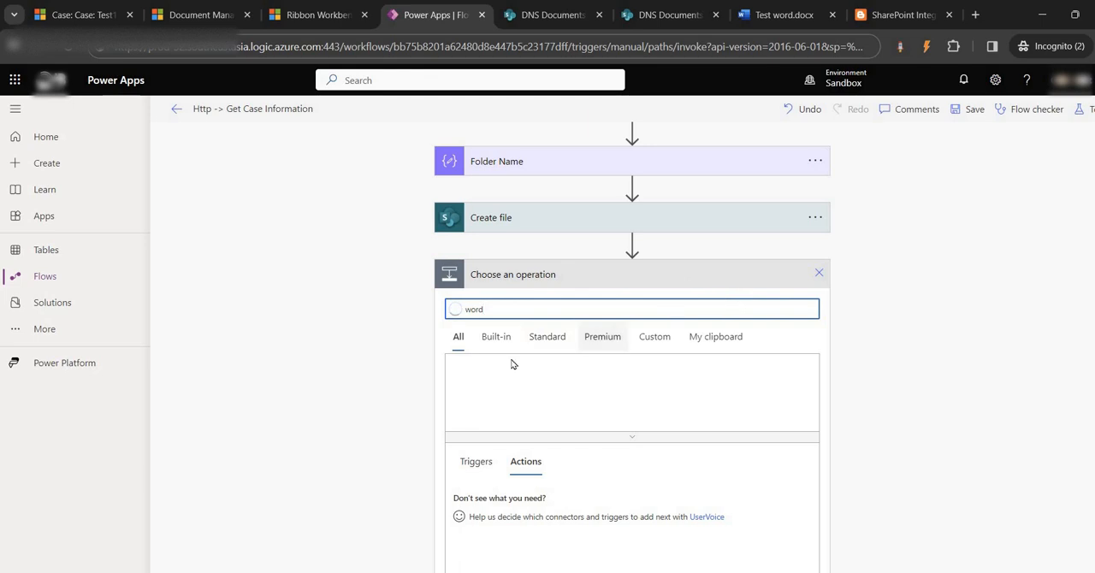
pyautogui.scroll(-1, 521, 342)
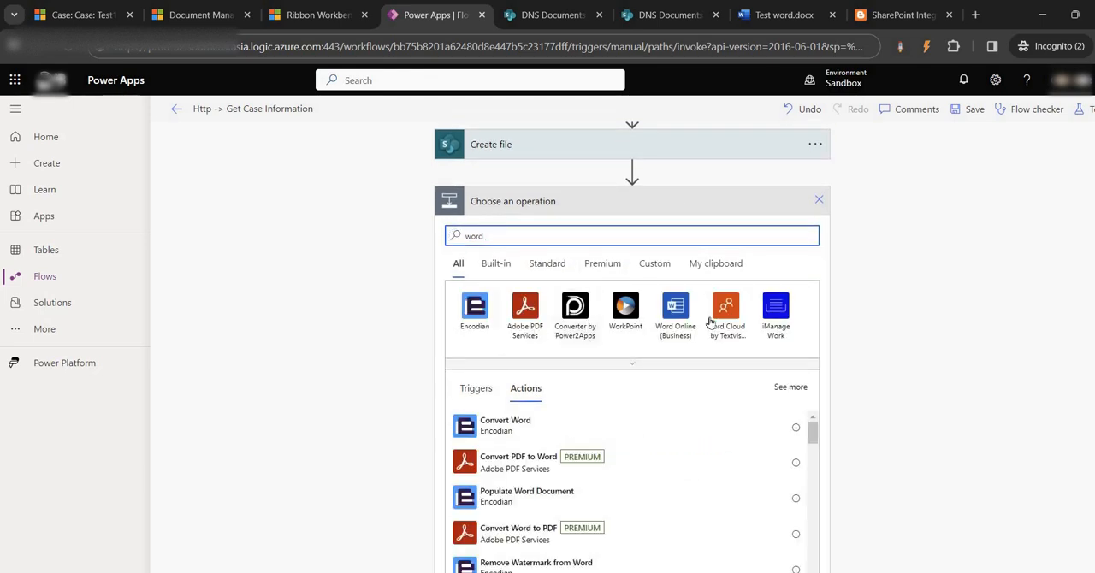
pyautogui.click(676, 310)
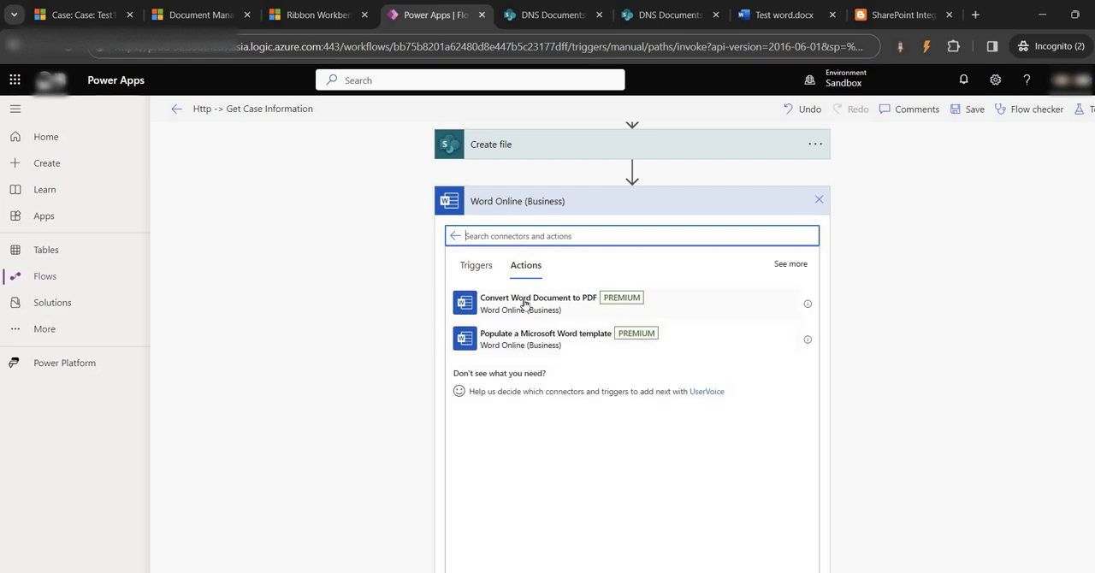
pyautogui.click(525, 304)
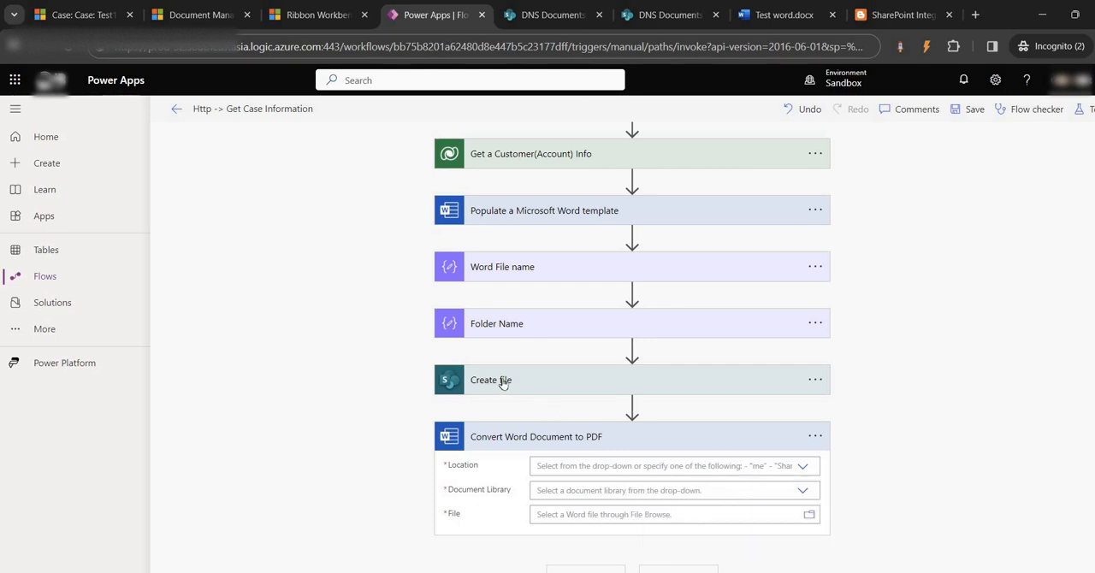
# - Set the PDF conversion's location to Group - DNS Documents and its document library to Case
pyautogui.click(802, 466)
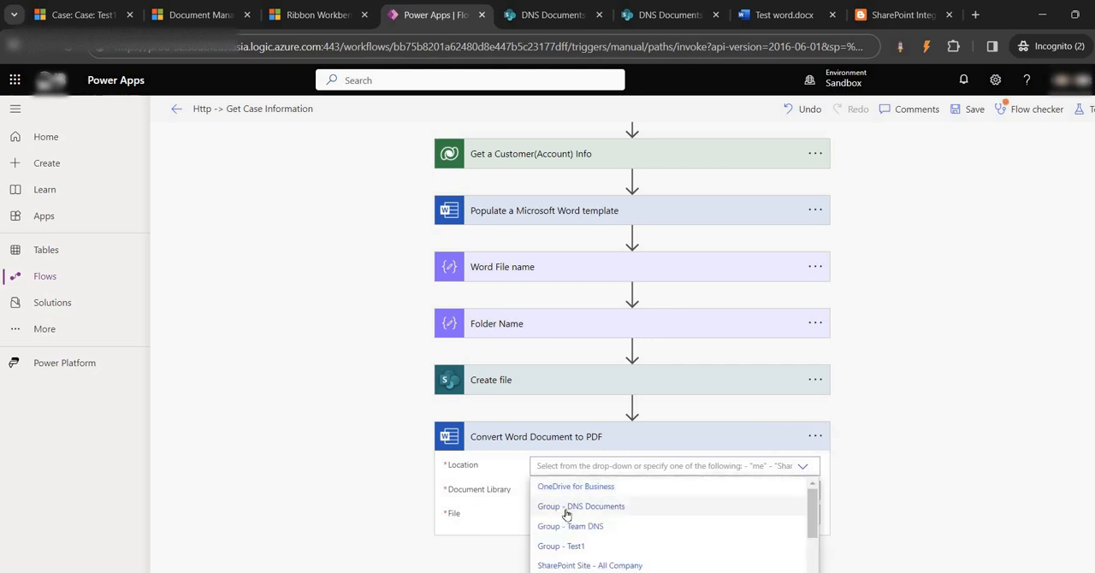
pyautogui.click(565, 509)
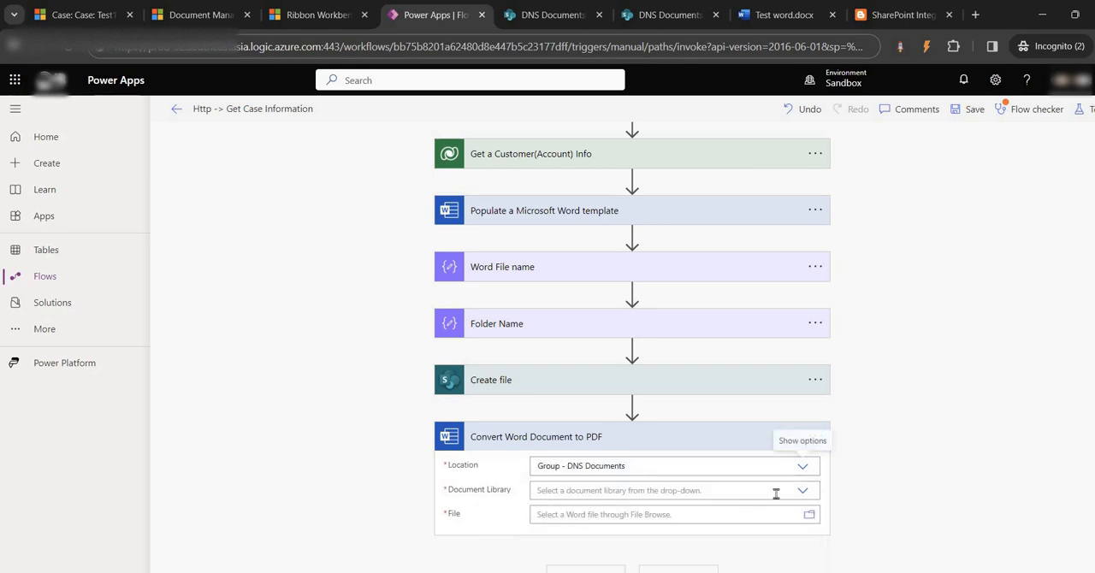
pyautogui.click(803, 495)
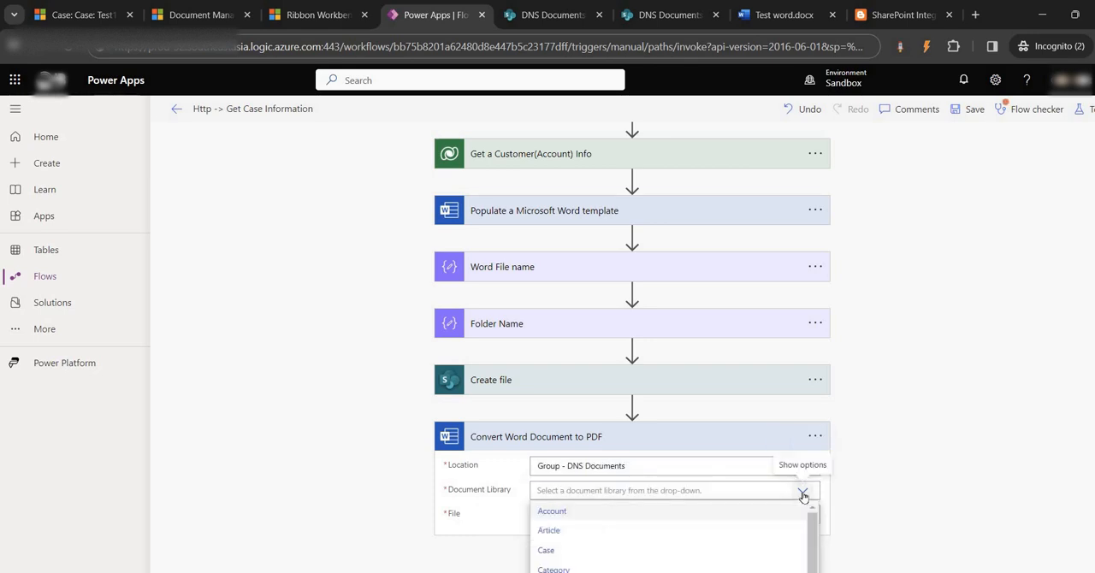
pyautogui.click(582, 550)
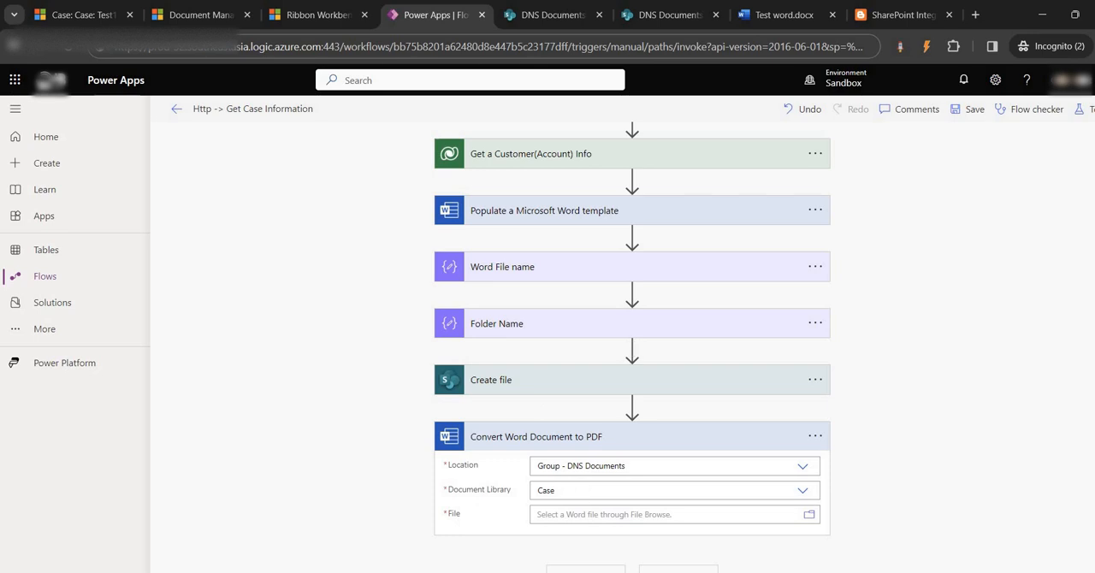
# - Set the file of the PDF conversion action to the Outputs dynamic content of Word File name followed by .docx
pyautogui.click(654, 514)
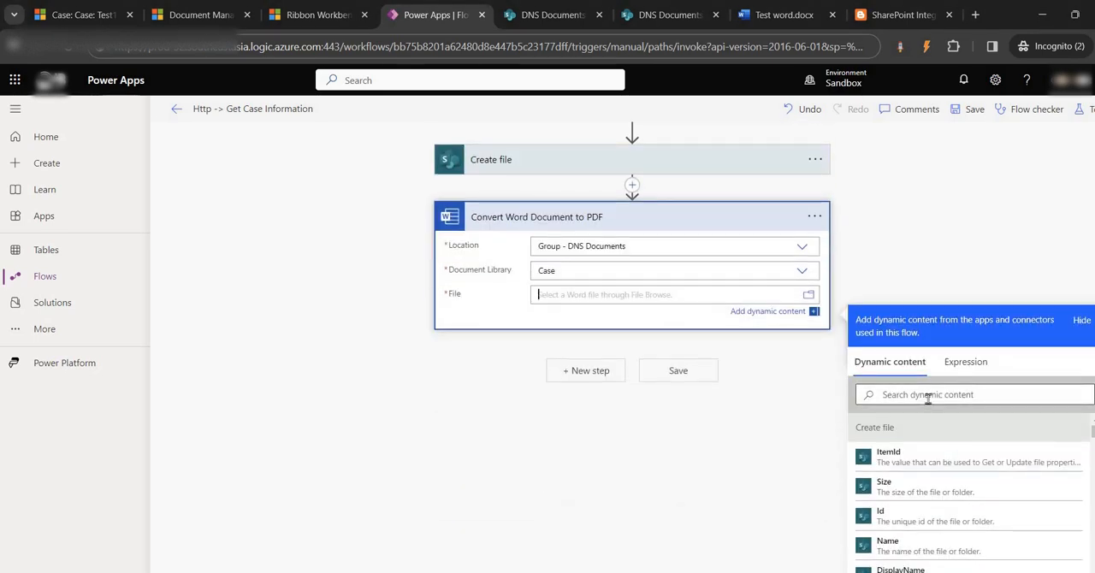
pyautogui.scroll(-10, 941, 462)
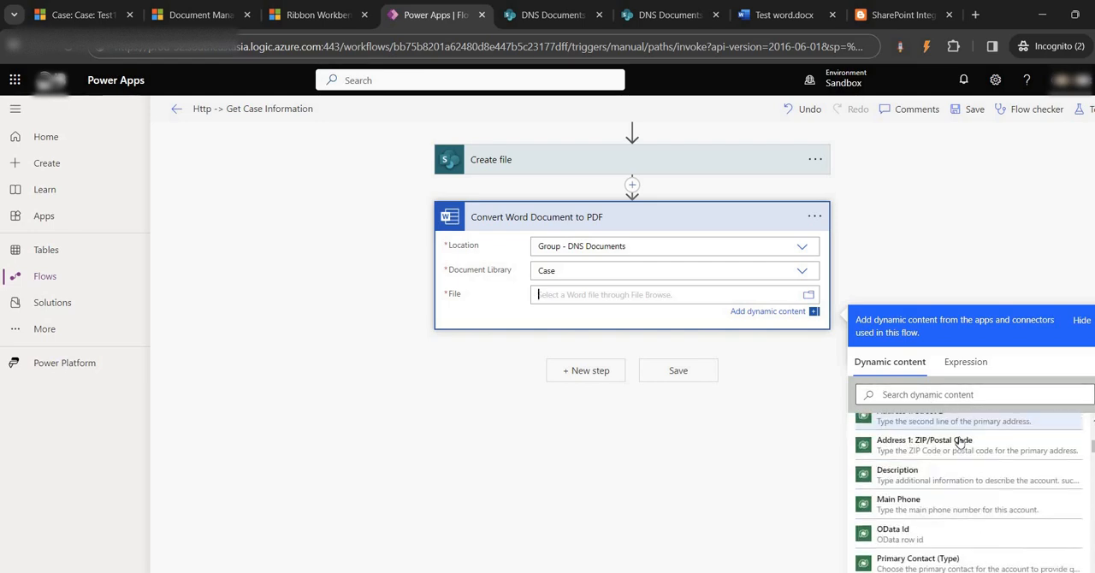
pyautogui.scroll(2, 910, 462)
pyautogui.click(889, 504)
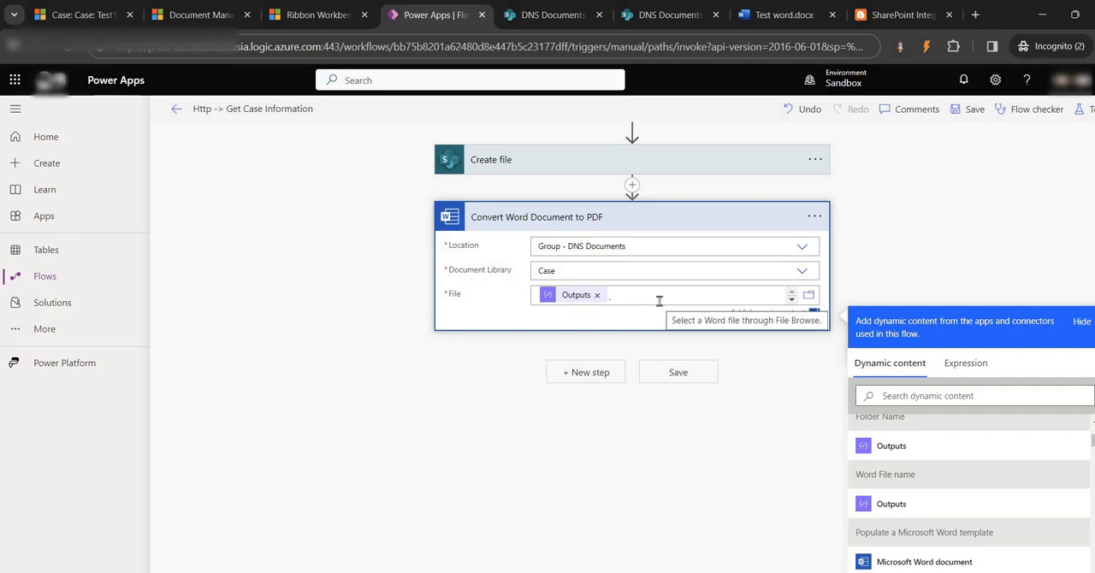
pyautogui.write('docx')
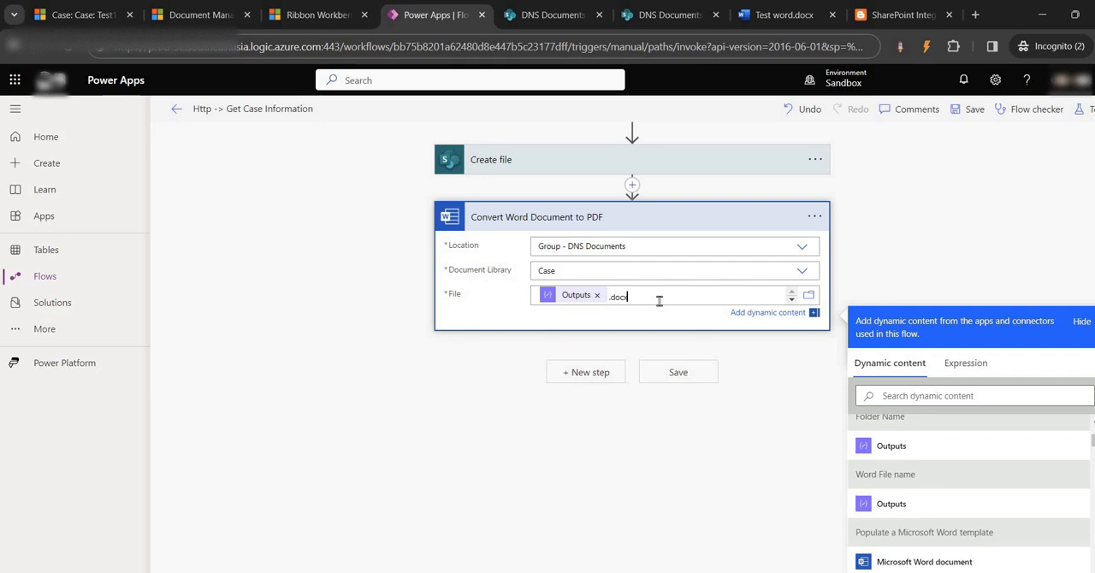
# - Append .docx to the file name in the Create file action and save the flow
pyautogui.scroll(2, 528, 314)
pyautogui.click(528, 309)
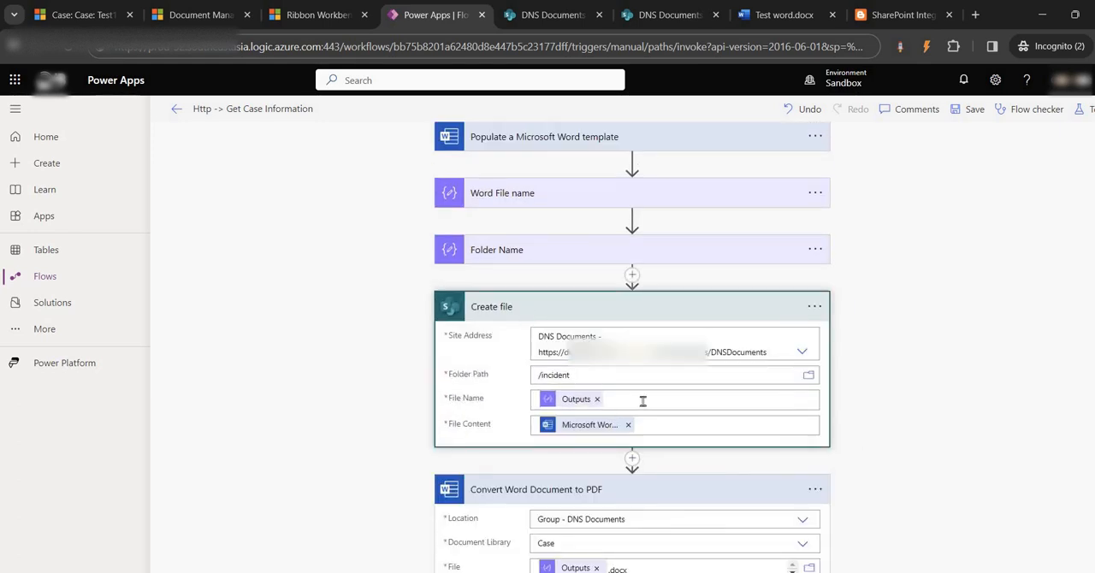
pyautogui.write('.doc')
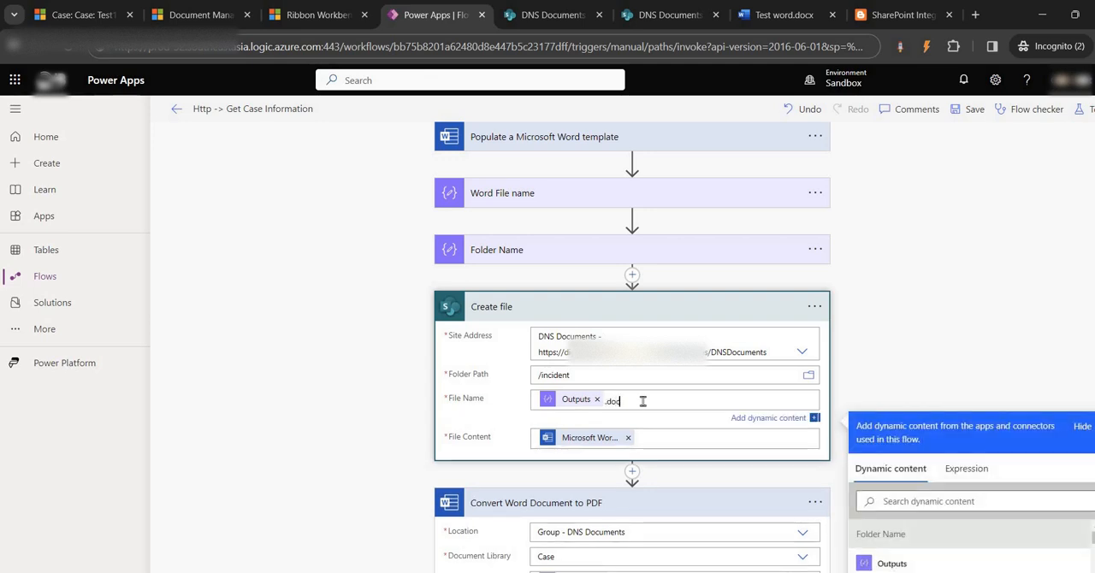
pyautogui.write('x')
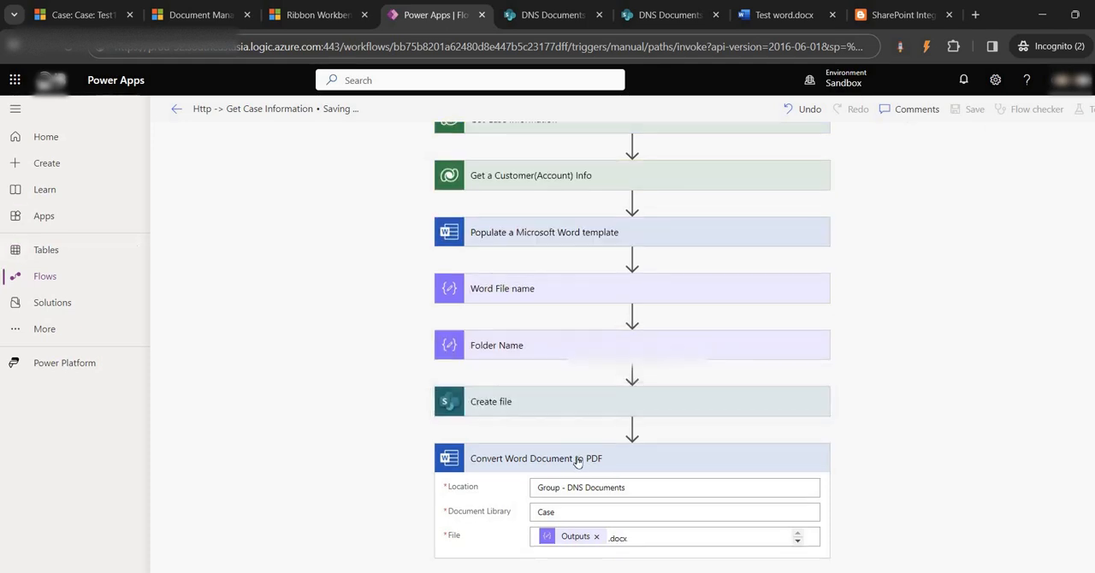
# - Review the flow from its HTTP trigger to the PDF conversion alongside the Test1 case form and its SharePoint folder
pyautogui.click(88, 6)
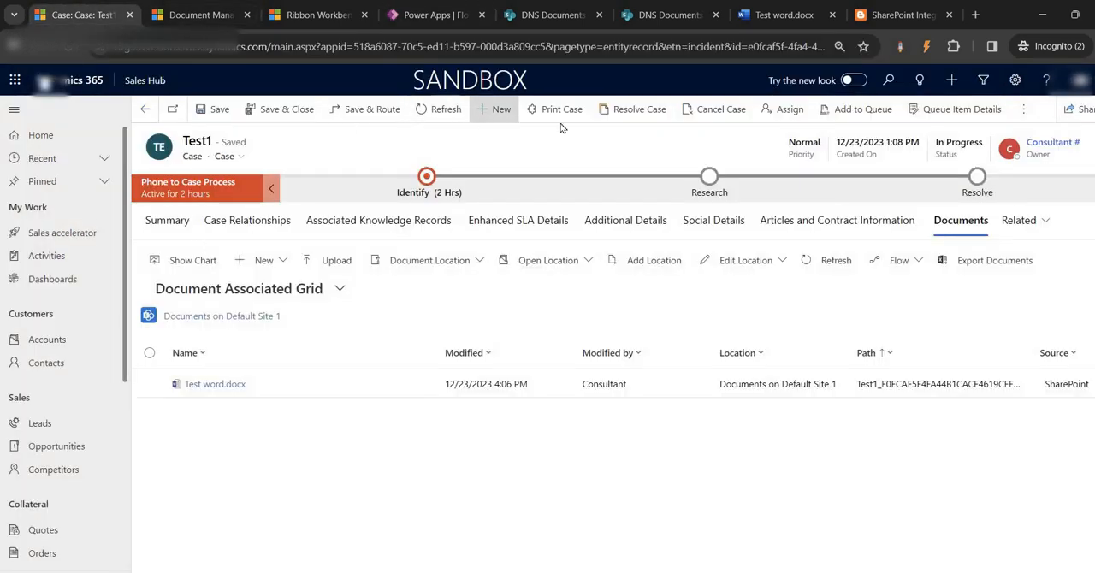
pyautogui.click(449, 16)
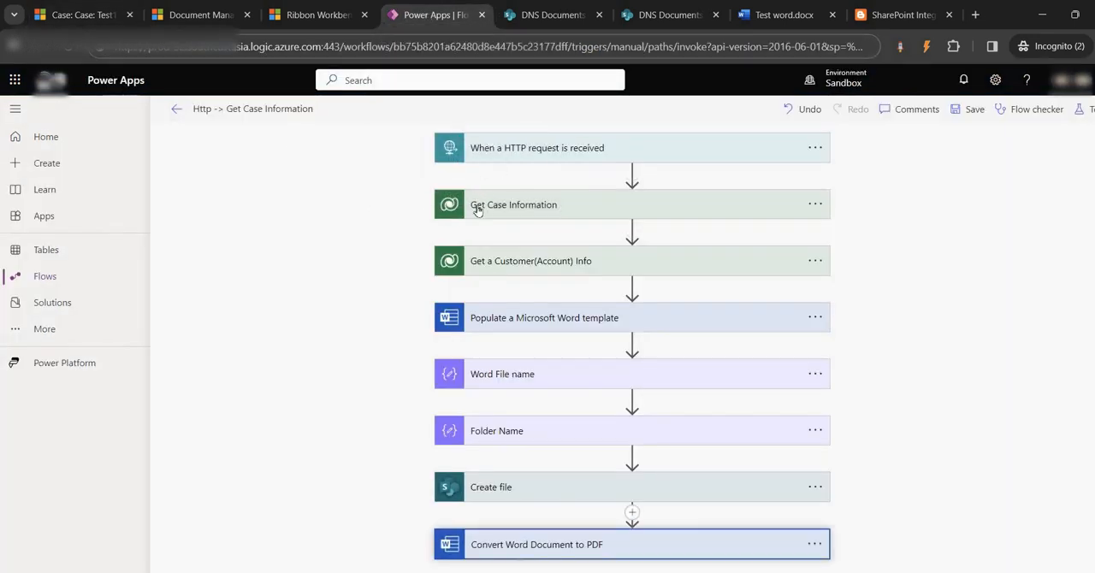
pyautogui.click(519, 148)
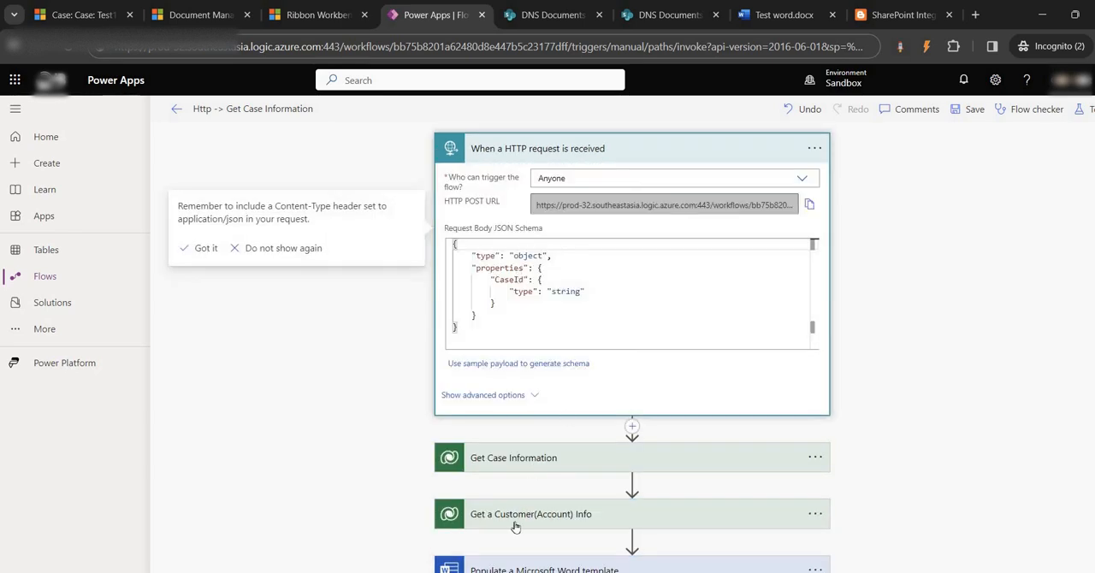
pyautogui.scroll(-2, 515, 527)
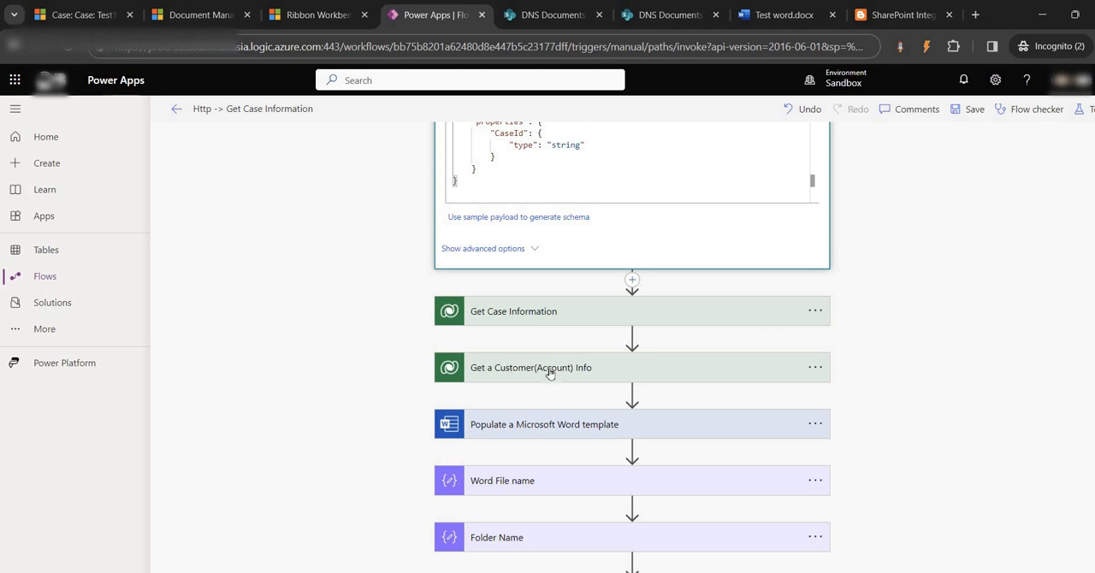
pyautogui.scroll(-1, 569, 321)
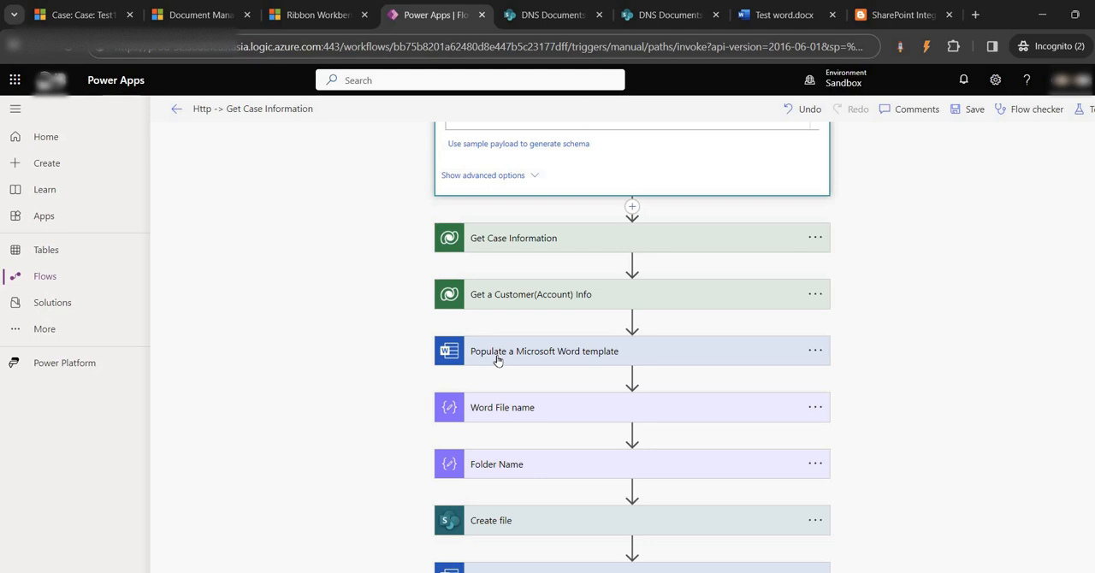
pyautogui.click(650, 12)
pyautogui.click(368, 299)
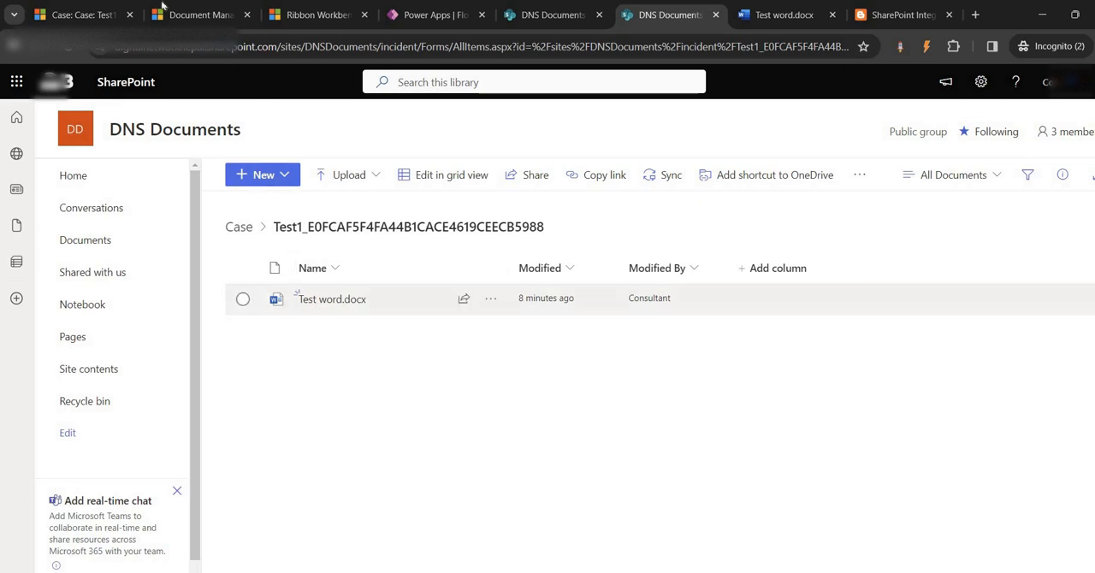
pyautogui.click(432, 14)
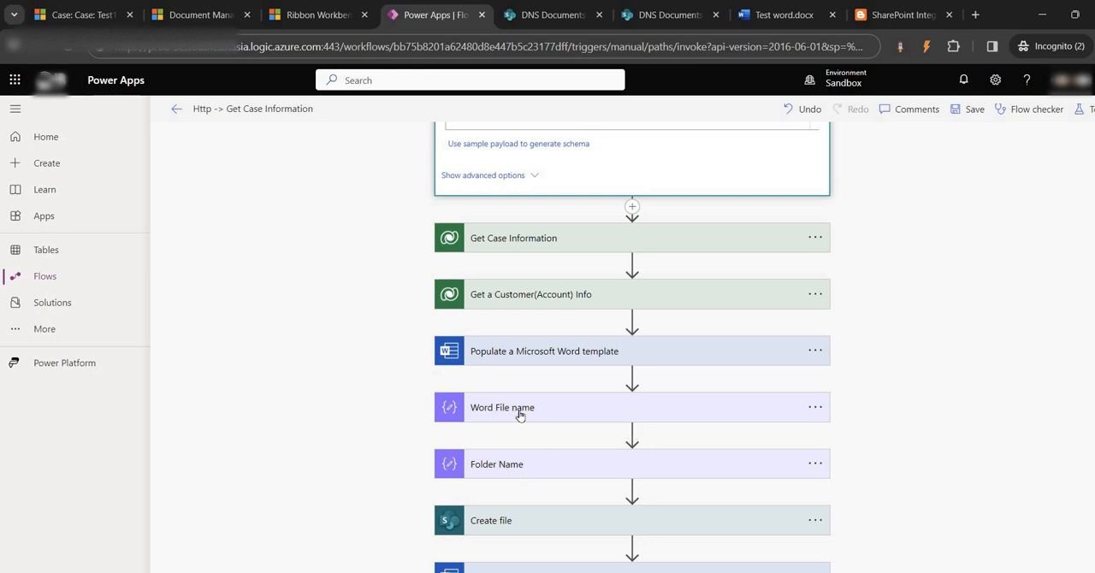
pyautogui.scroll(-1, 520, 415)
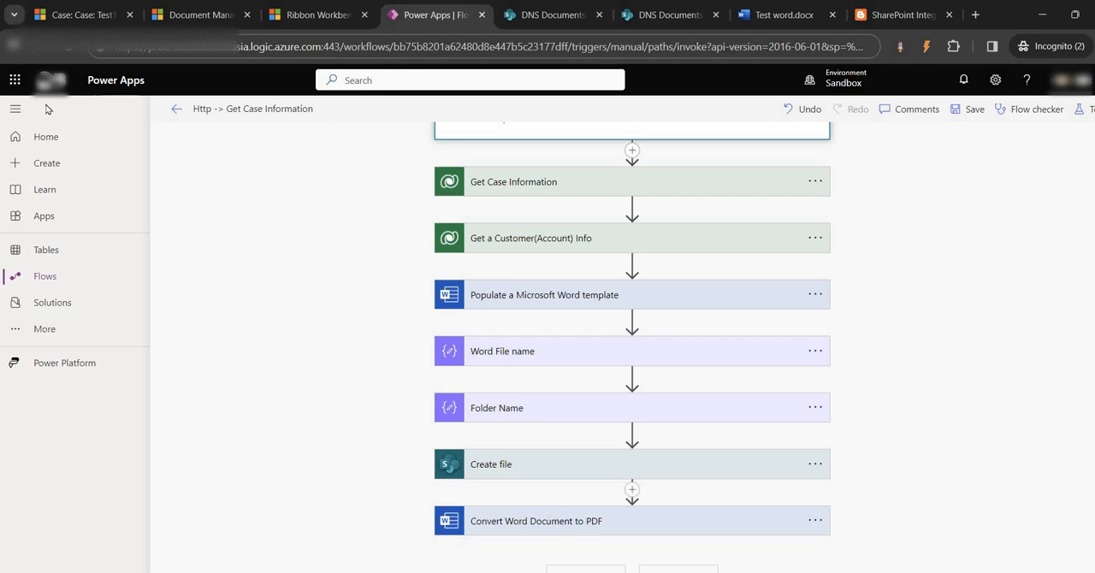
pyautogui.click(60, 17)
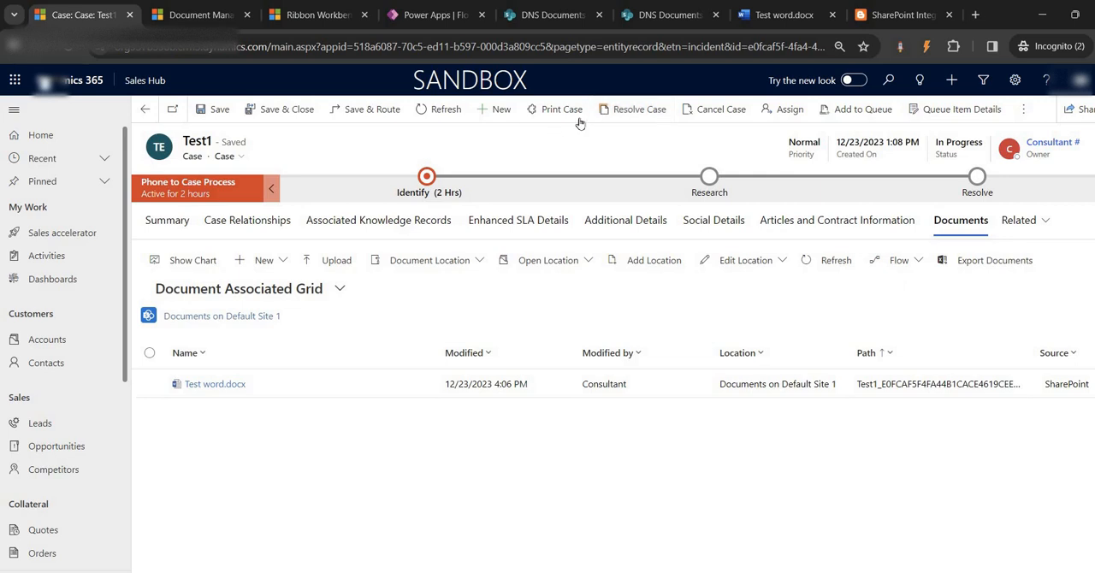
pyautogui.click(432, 14)
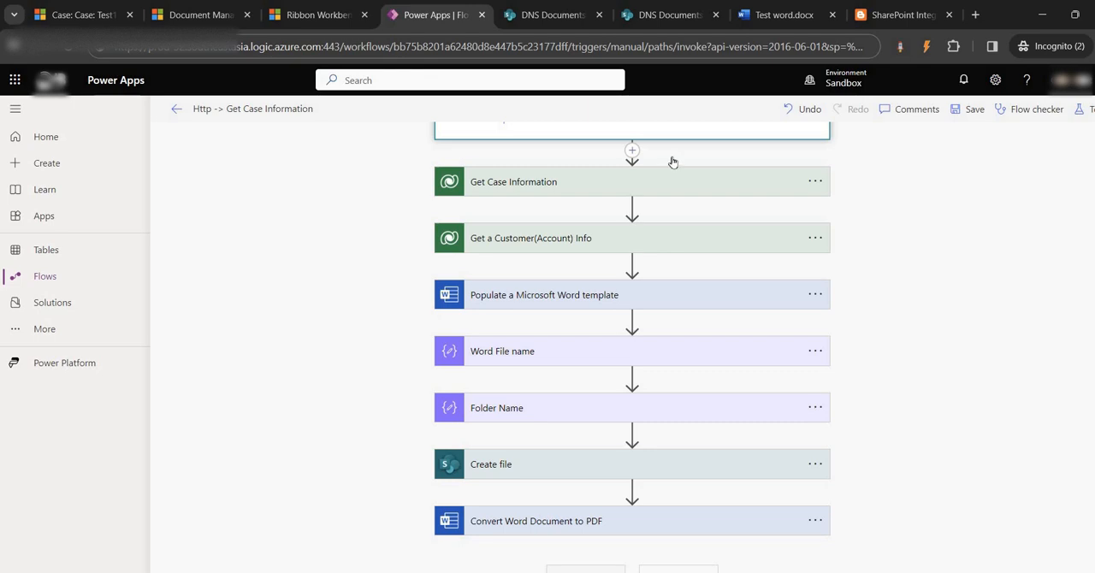
pyautogui.click(586, 568)
pyautogui.click(543, 361)
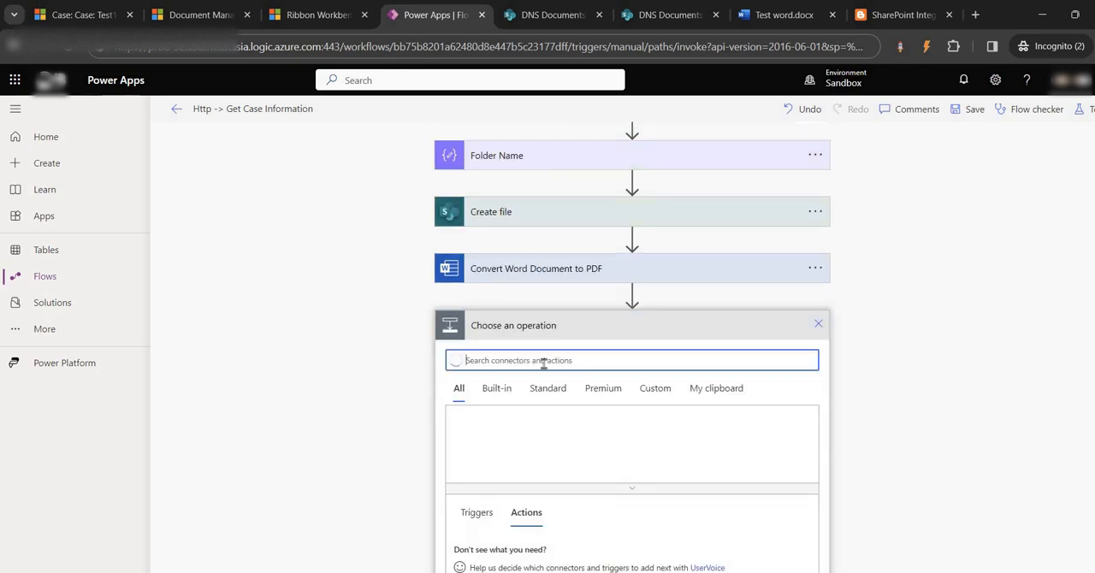
pyautogui.write('response')
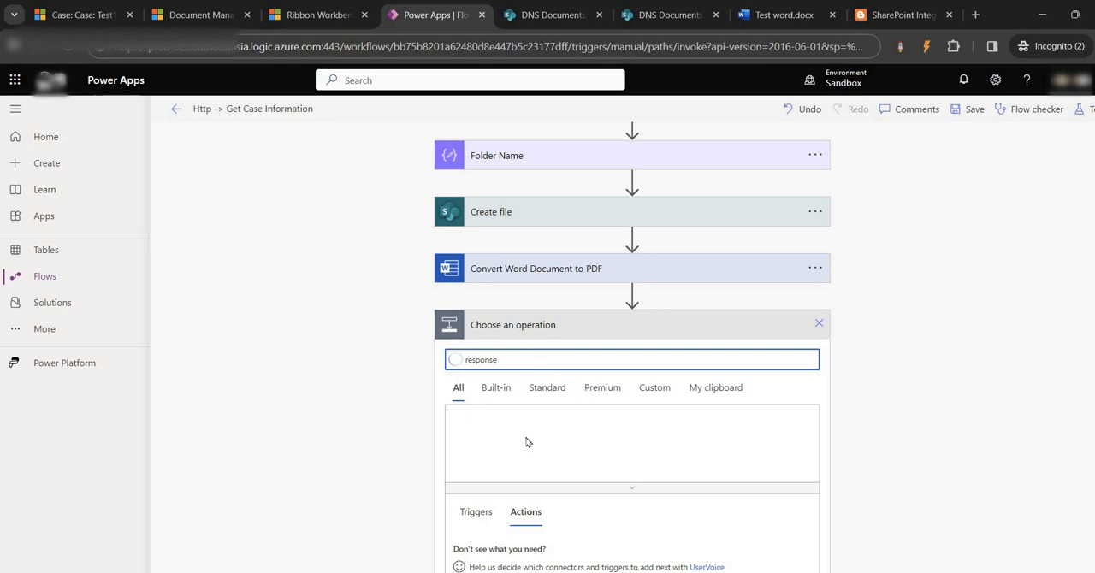
pyautogui.click(818, 323)
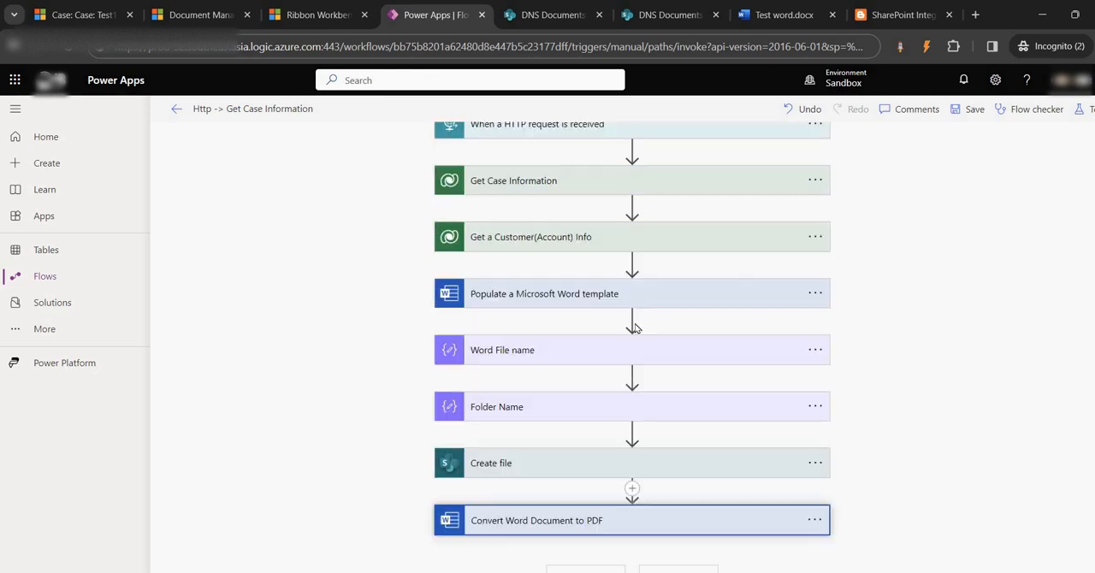
# - Start a manual test of the Http -> Get Case Information flow
pyautogui.click(1080, 111)
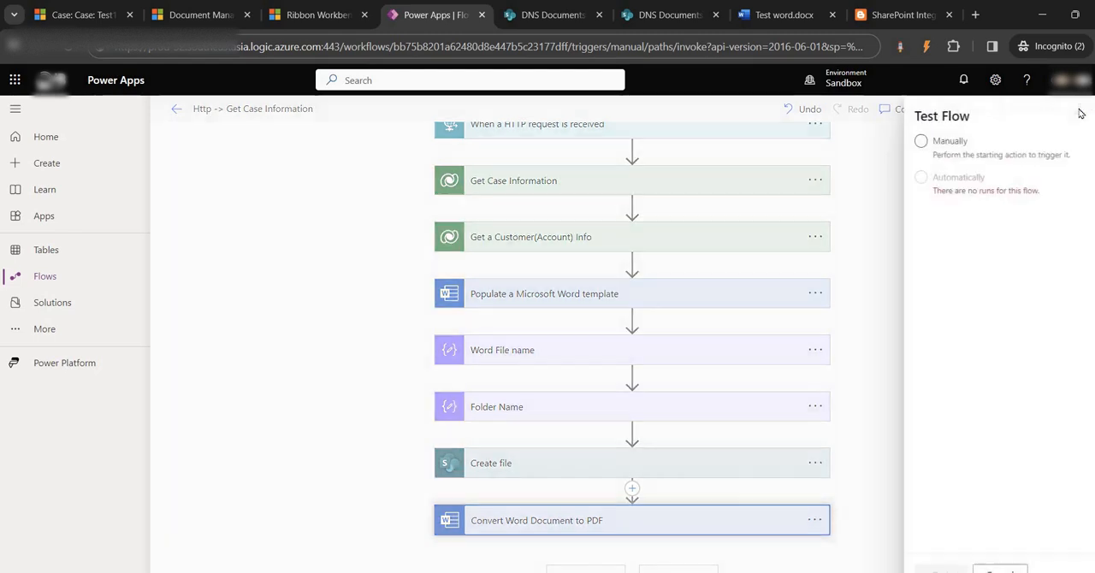
pyautogui.click(920, 141)
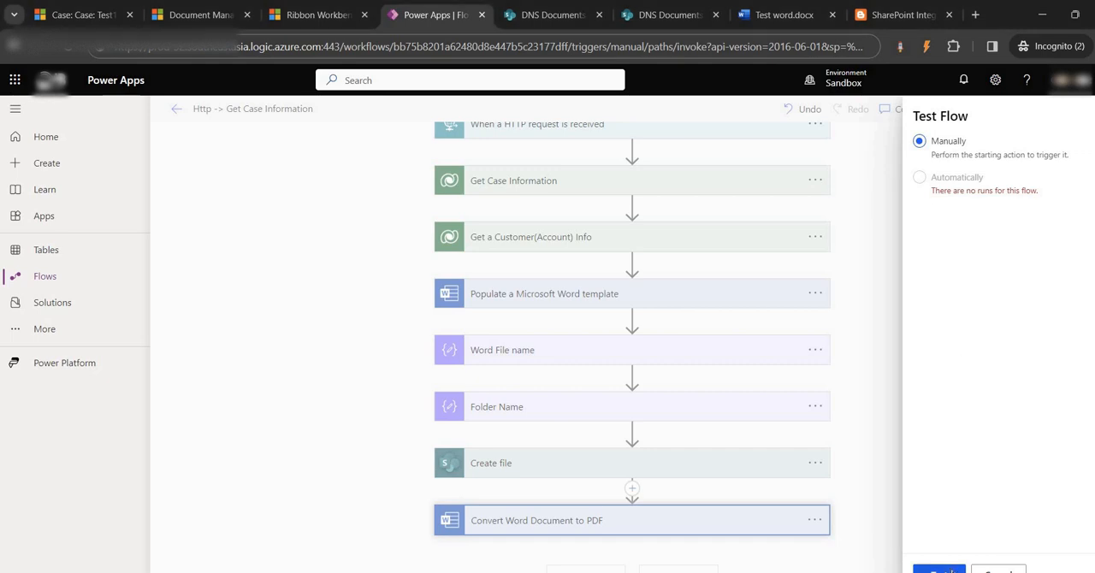
pyautogui.click(951, 569)
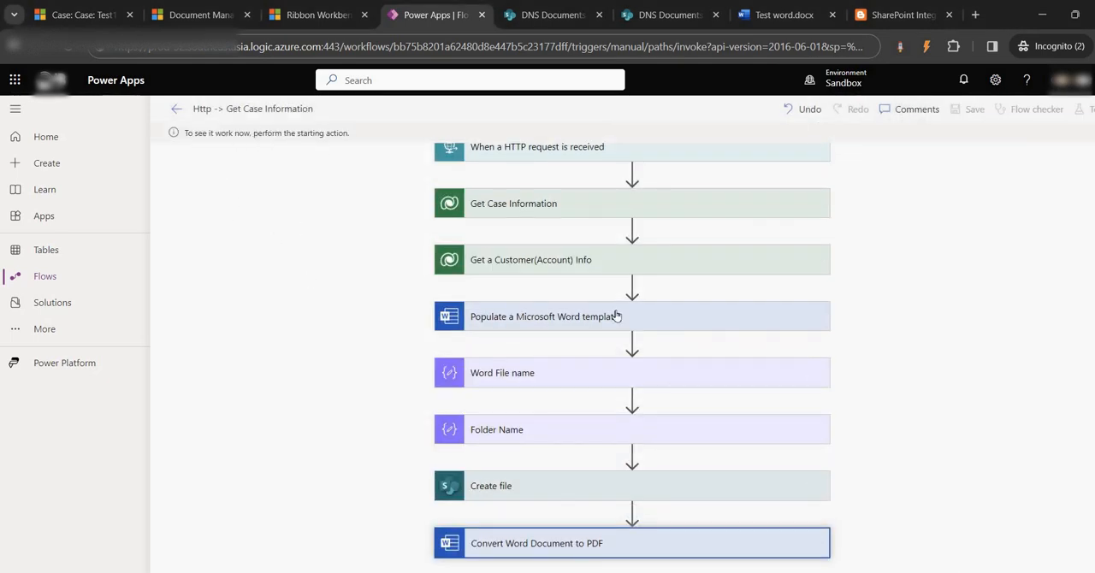
pyautogui.scroll(1, 599, 312)
pyautogui.click(562, 178)
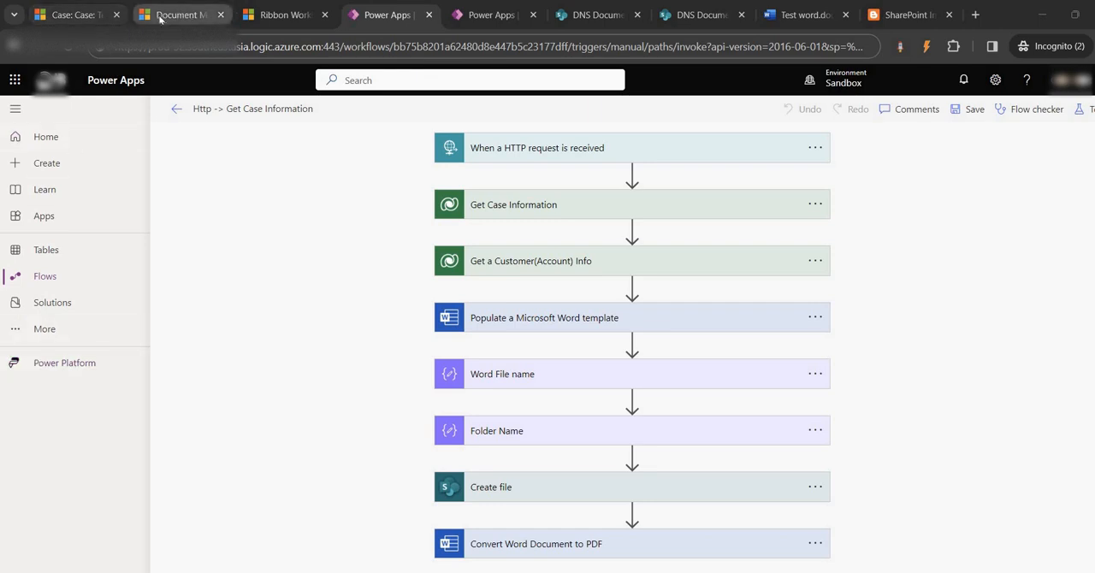
pyautogui.click(92, 10)
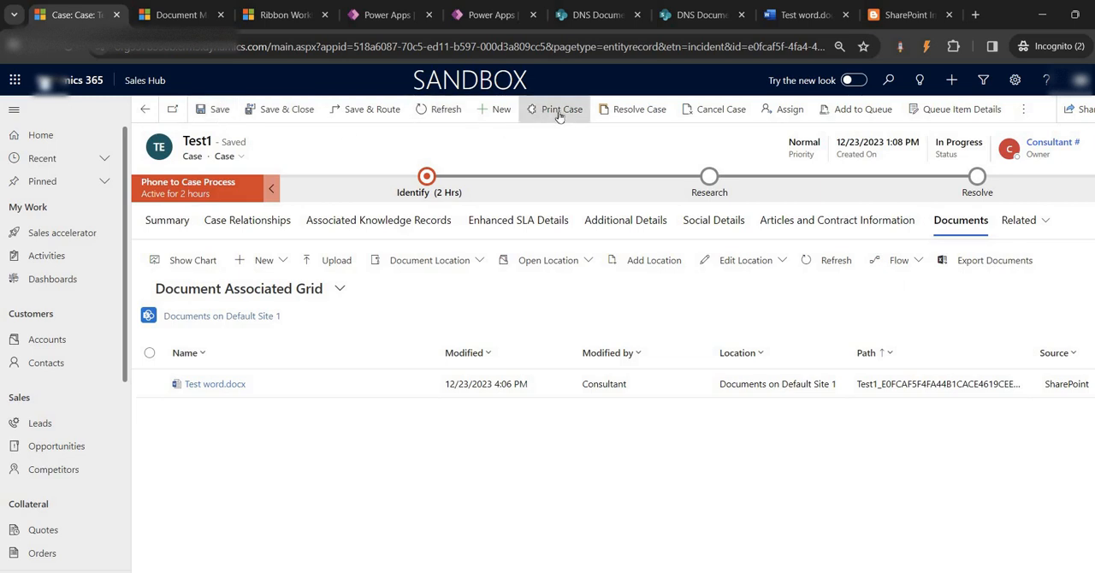
pyautogui.click(494, 14)
pyautogui.click(385, 14)
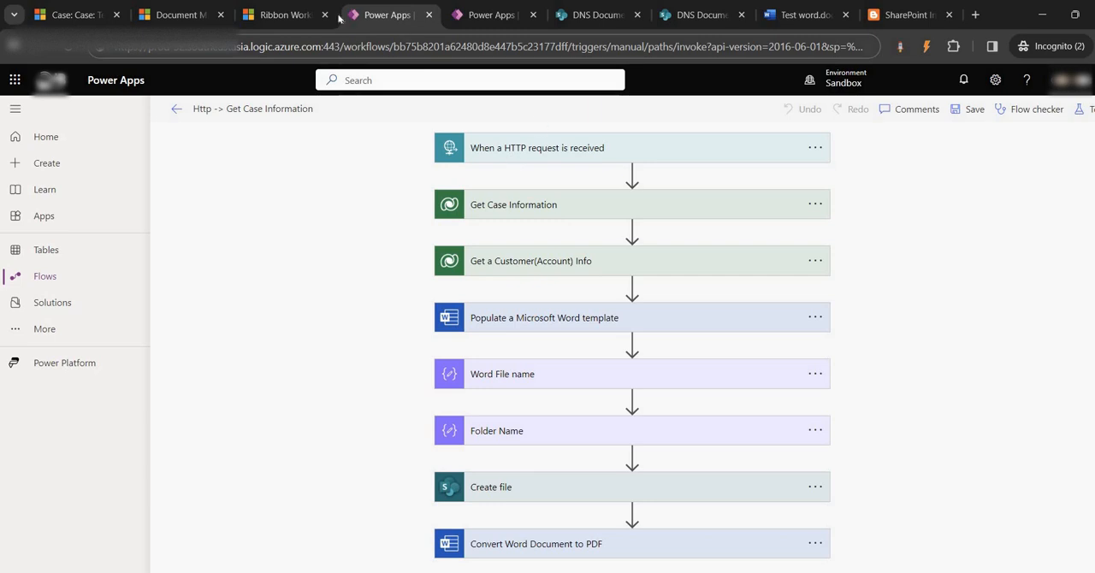
# - Review the incident solution elements in Ribbon Workbench, and copy the HTTP POST URL from the Http -> Get Case Information flow's trigger
pyautogui.click(293, 14)
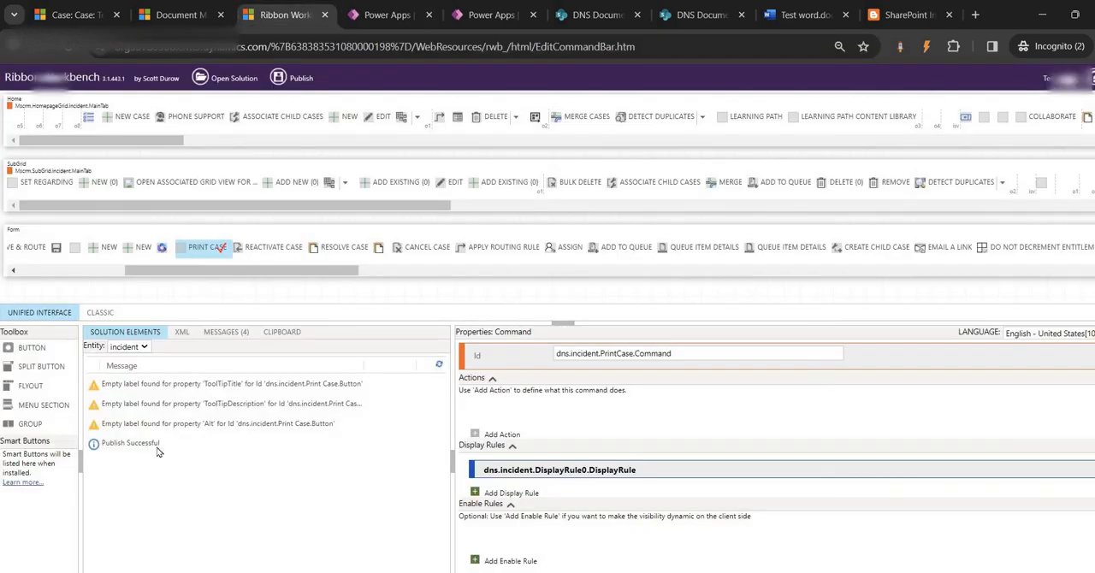
pyautogui.click(143, 333)
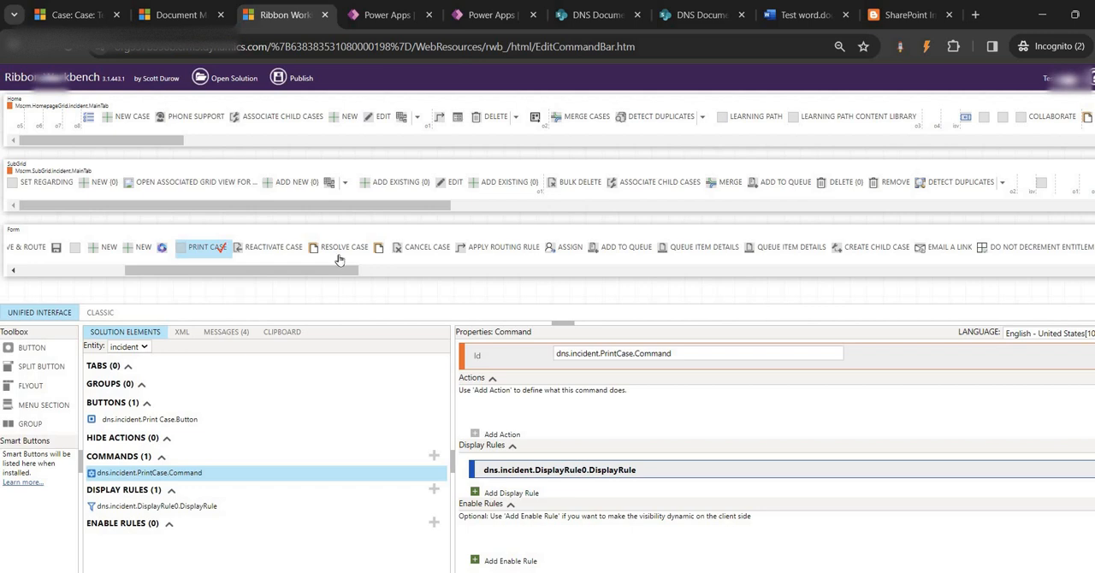
pyautogui.click(395, 17)
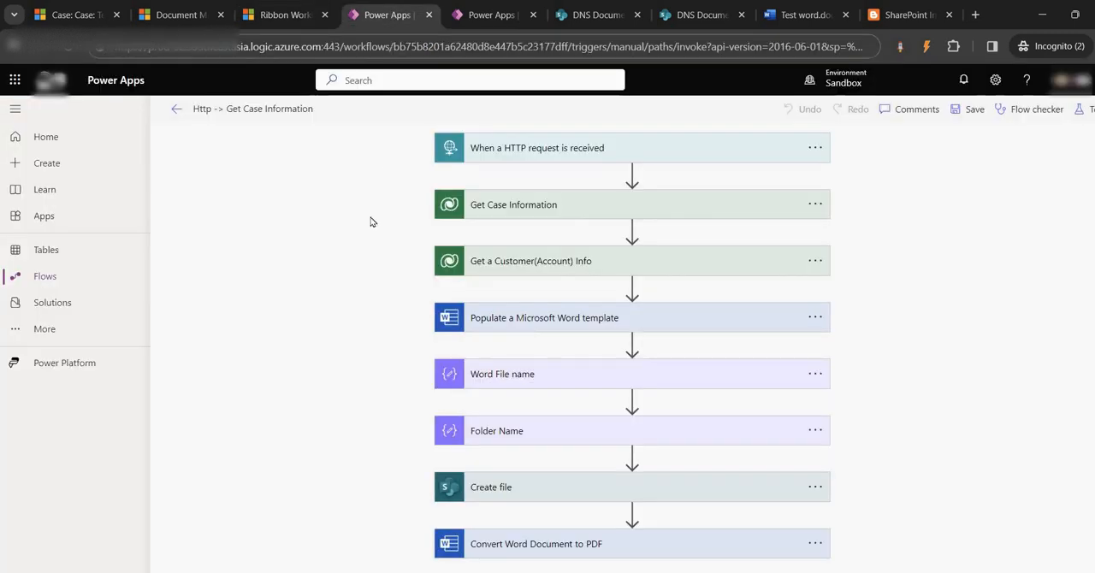
pyautogui.click(509, 149)
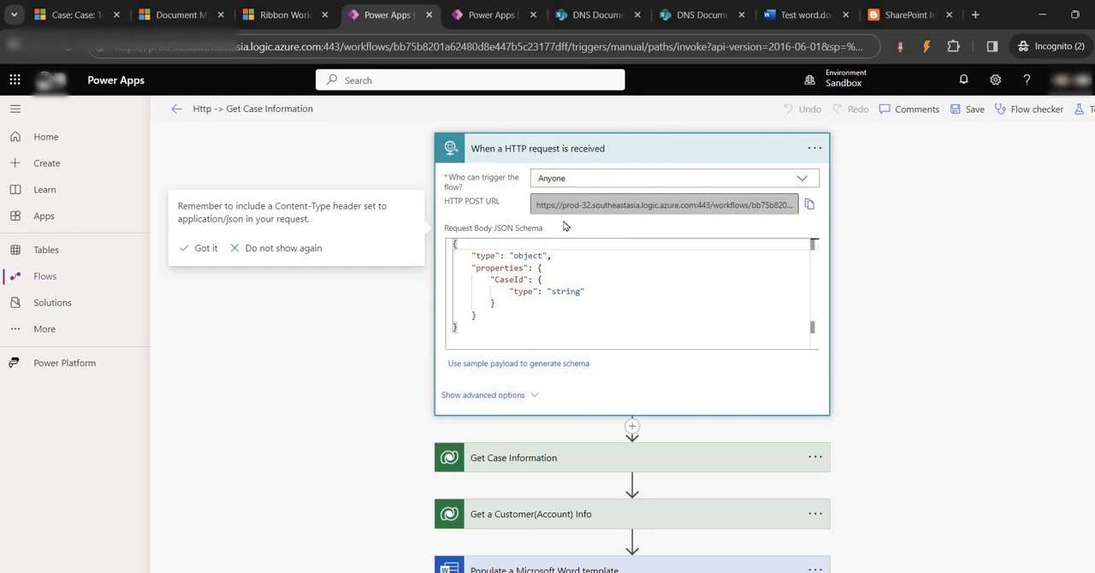
pyautogui.click(809, 204)
# - Open the Test Ribbon solution and start a new environment variable in it
pyautogui.click(494, 16)
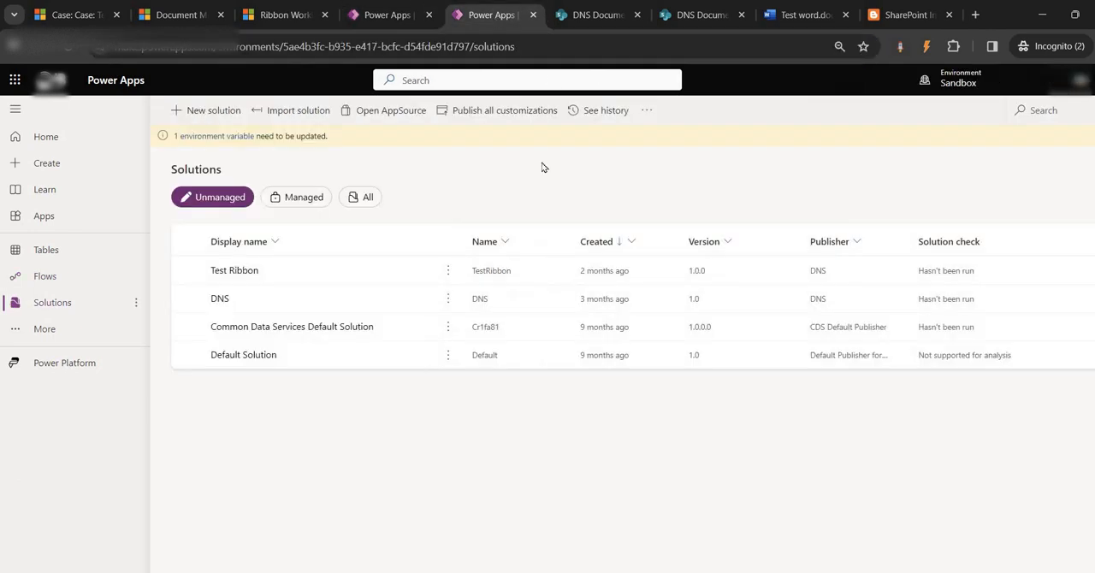
pyautogui.click(245, 271)
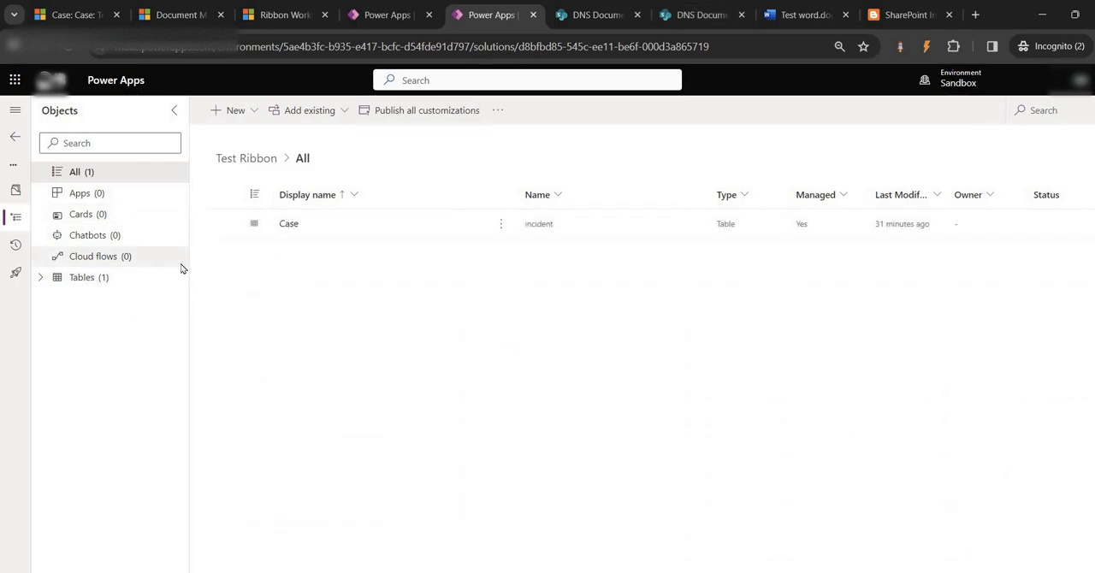
pyautogui.click(253, 112)
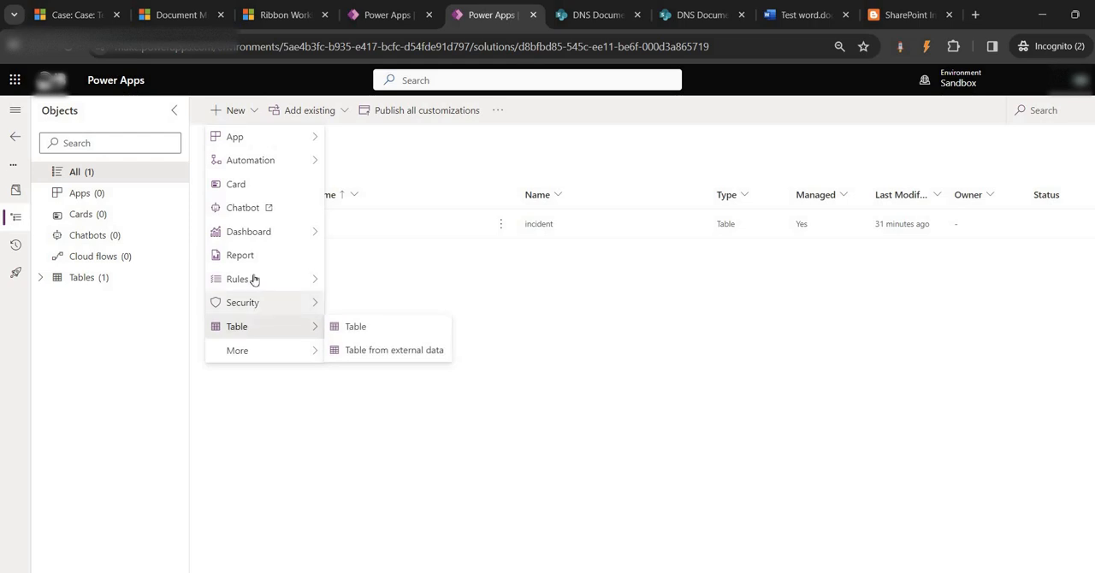
pyautogui.moveTo(246, 350)
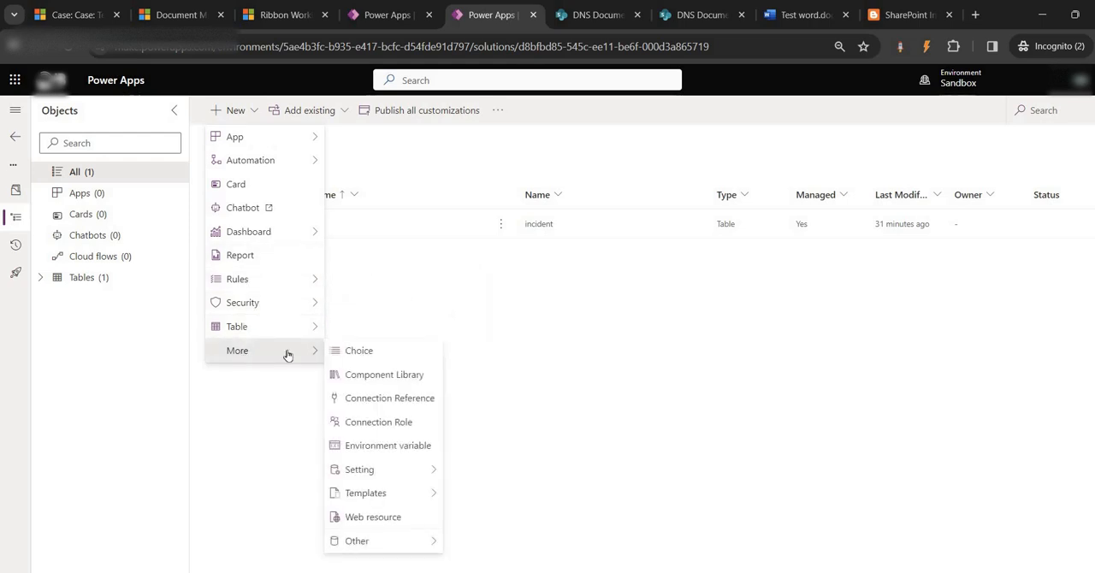
pyautogui.click(389, 446)
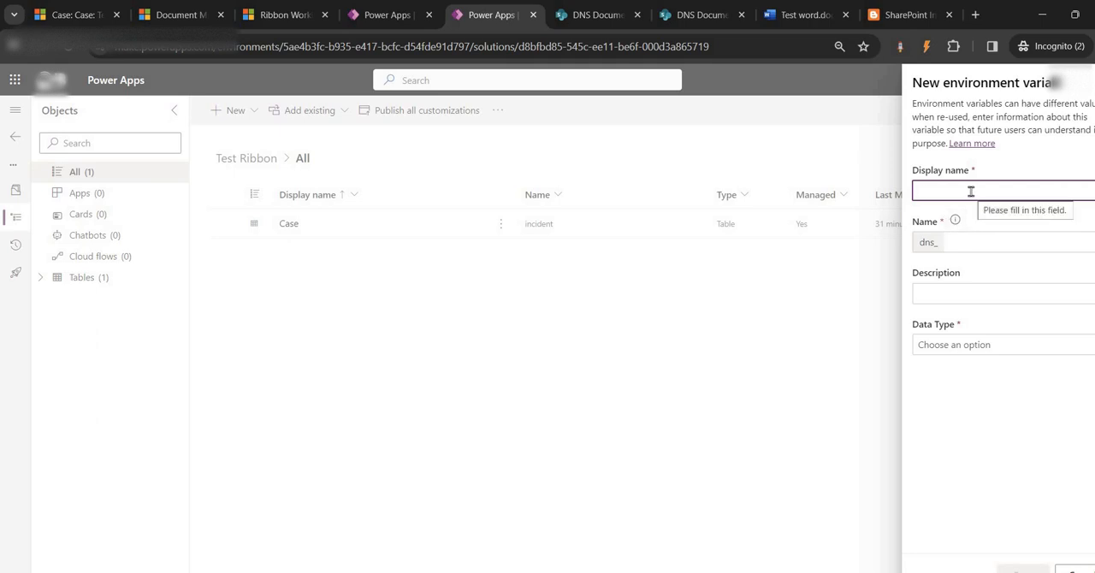
# - Set the new environment variable's display name to printCheck and its data type to Text
pyautogui.write('print')
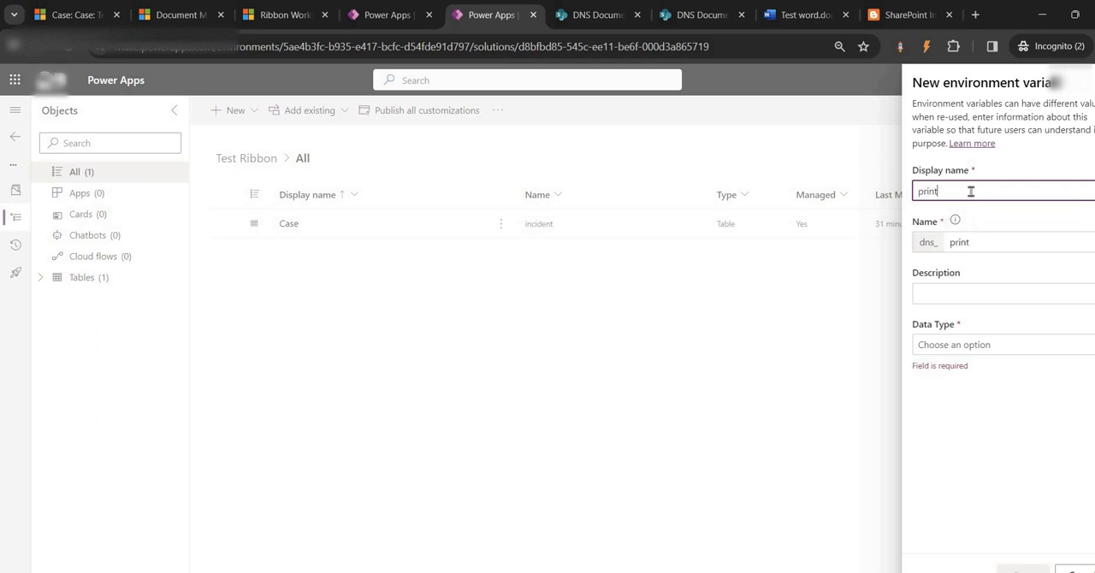
pyautogui.write('Check')
pyautogui.click(972, 343)
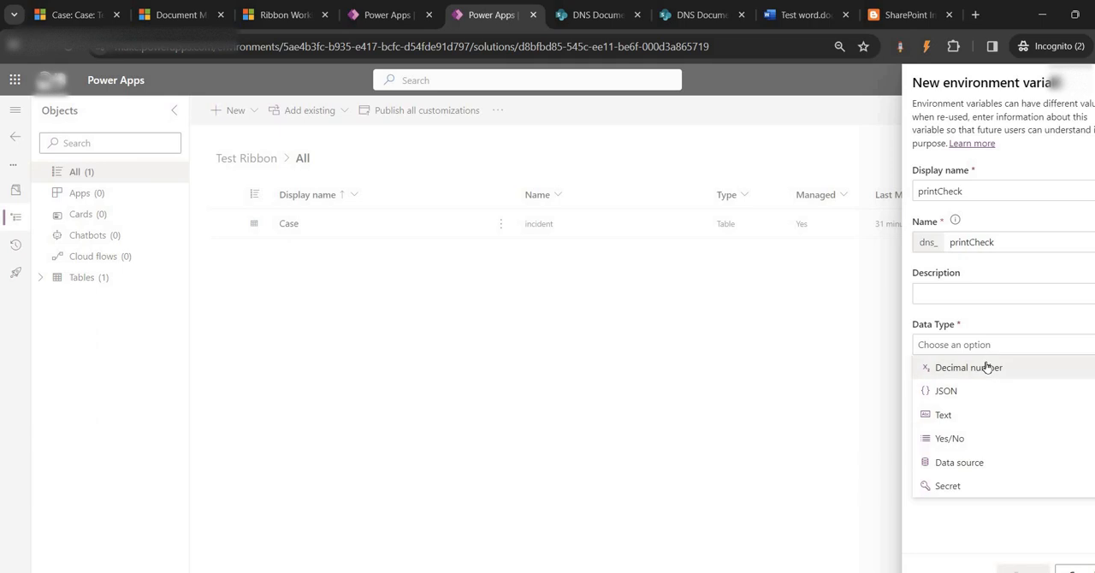
pyautogui.click(951, 419)
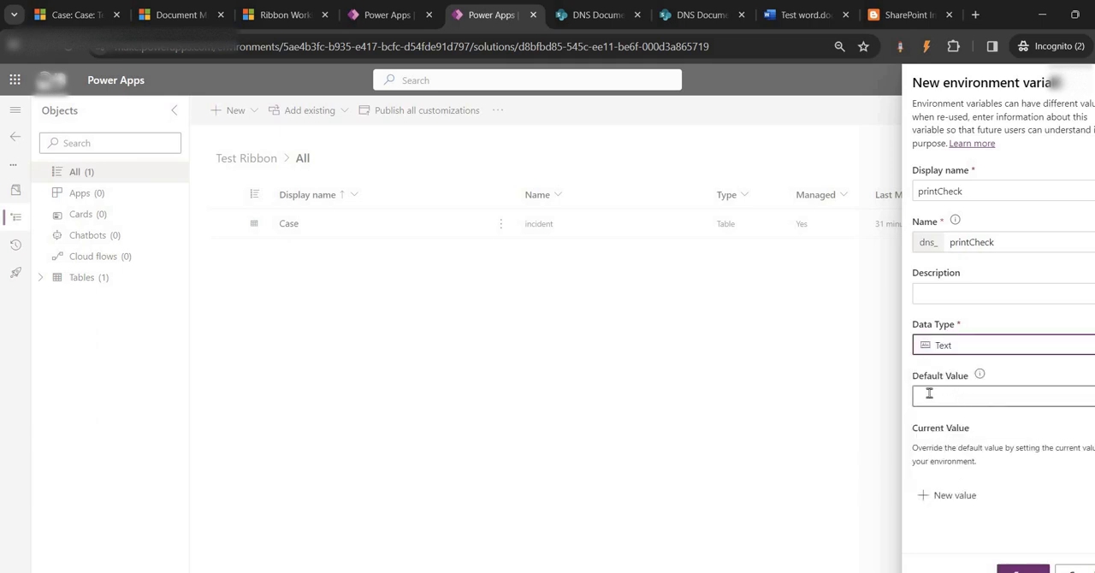
# - Paste the copied HTTP POST URL as the variable's current value, save it, and show the environment variables of the solution
pyautogui.click(935, 494)
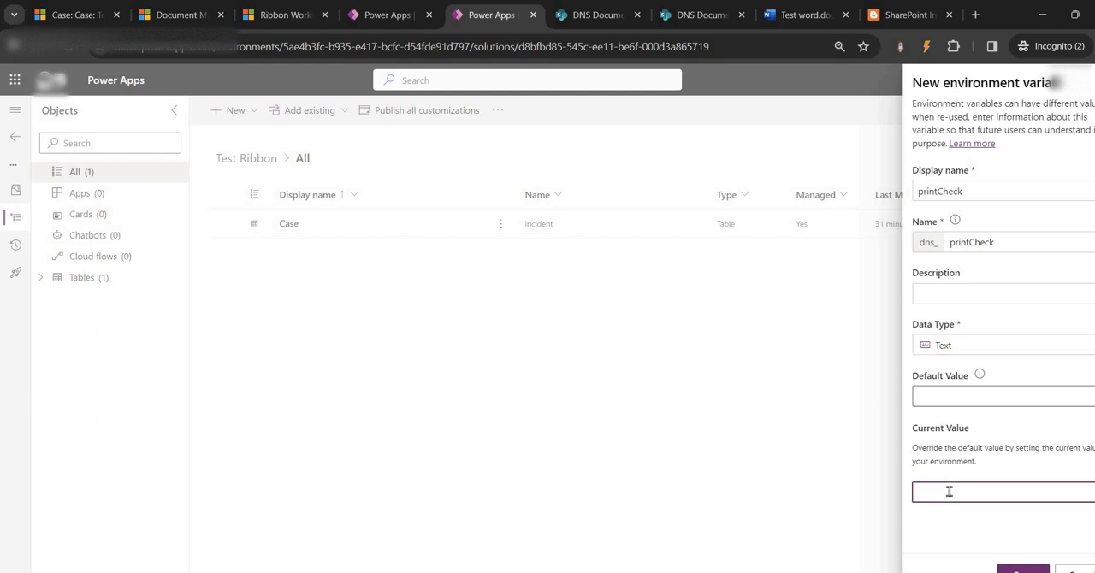
pyautogui.hotkey('ctrl', 'v')
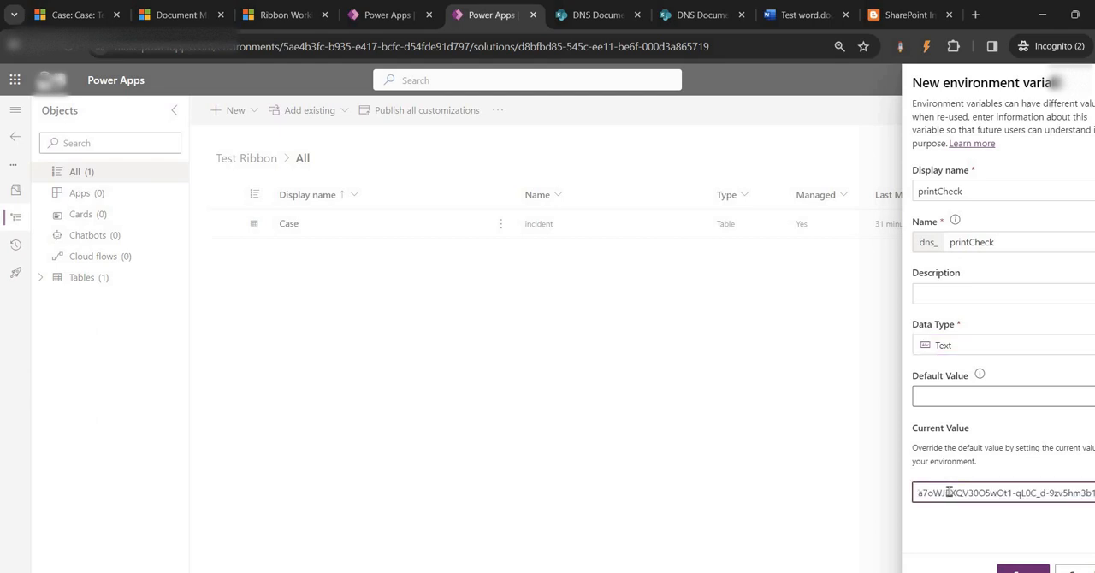
pyautogui.click(1018, 568)
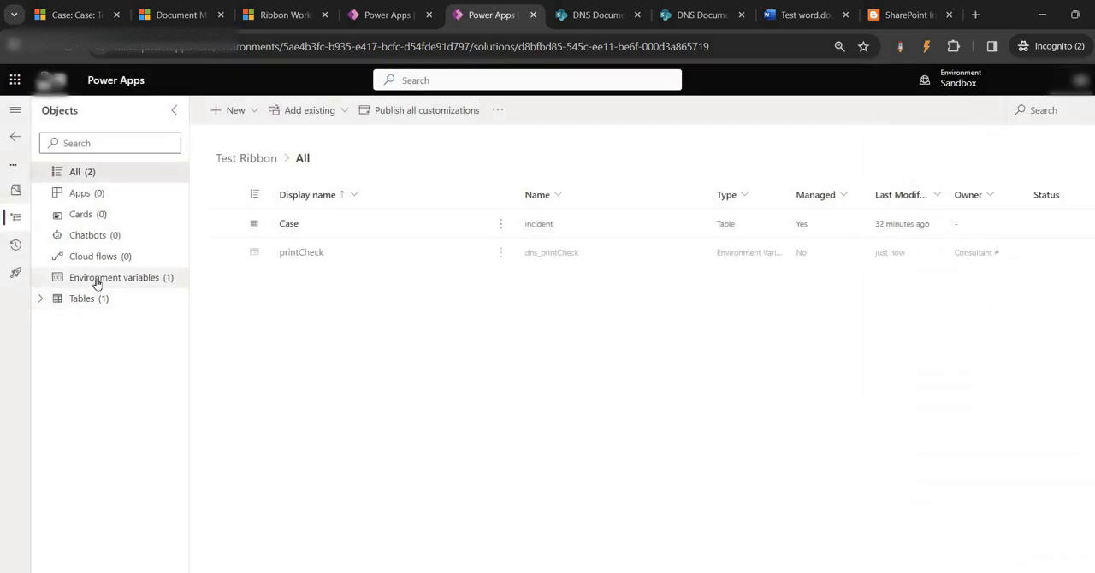
pyautogui.click(97, 280)
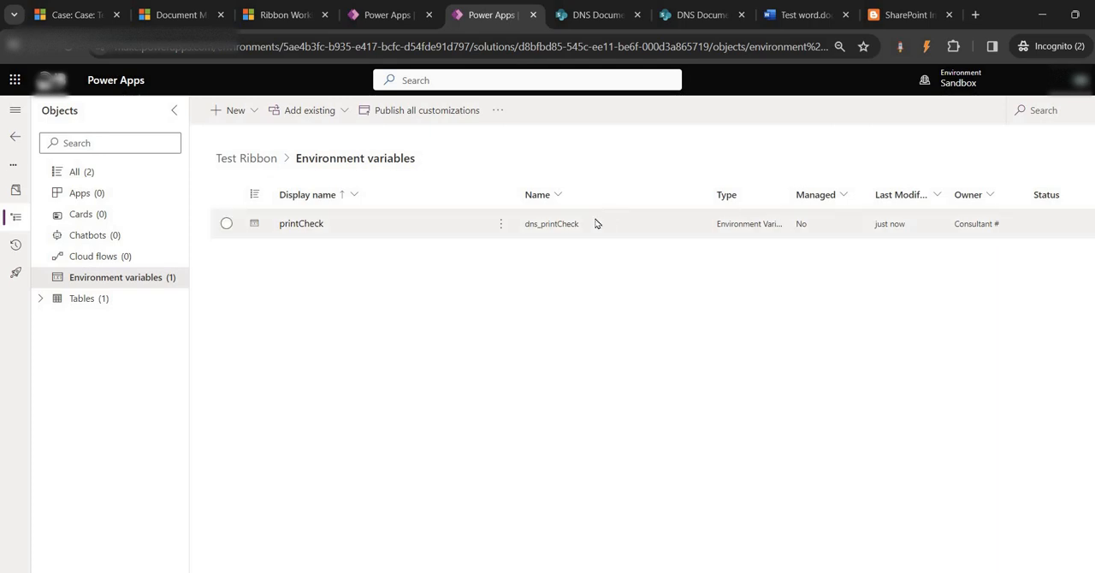
pyautogui.click(552, 223)
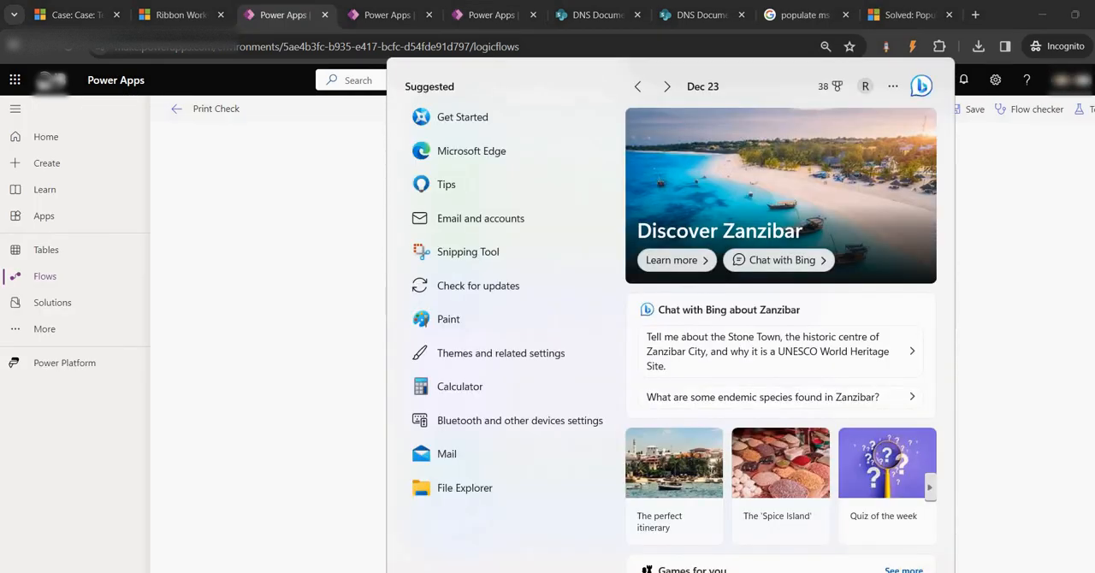
# - Switch to Notepad++ and create a new document with JavaScript as its language
pyautogui.write('note')
pyautogui.click(491, 239)
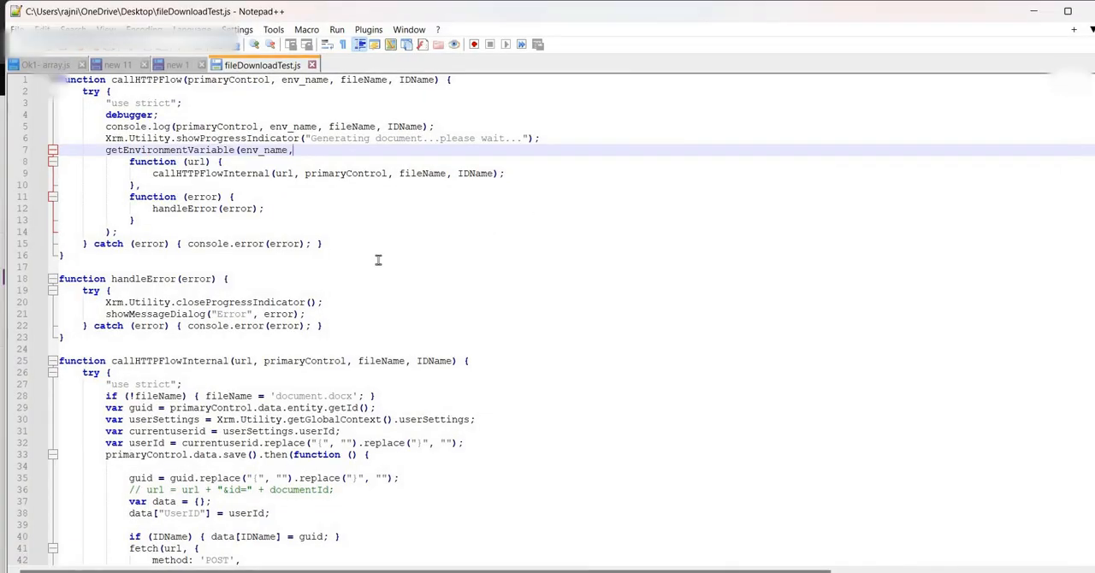
pyautogui.hotkey('ctrl', 'n')
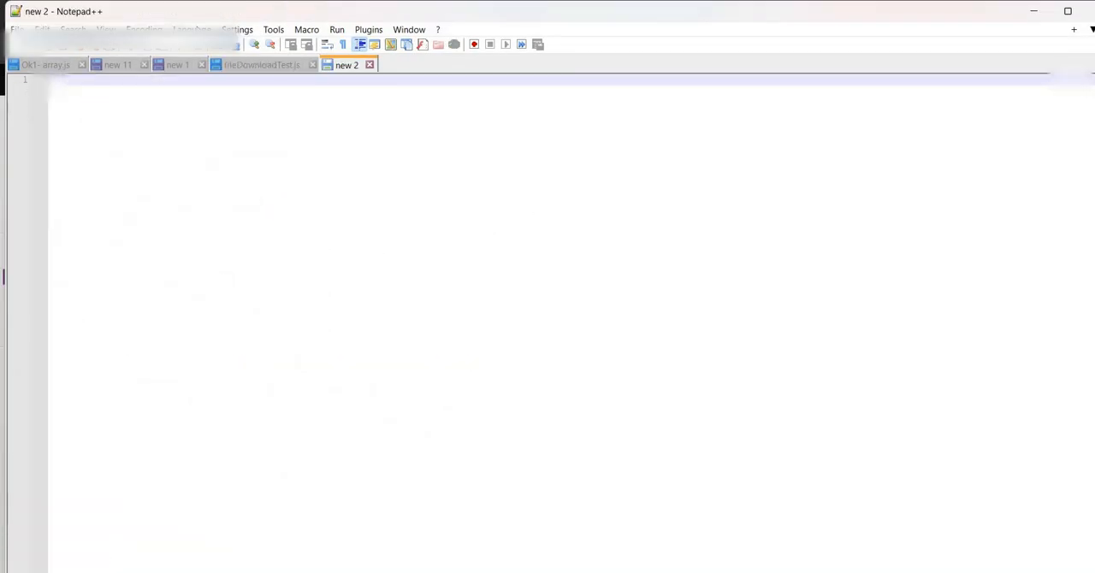
pyautogui.hotkey('alt', 'l')
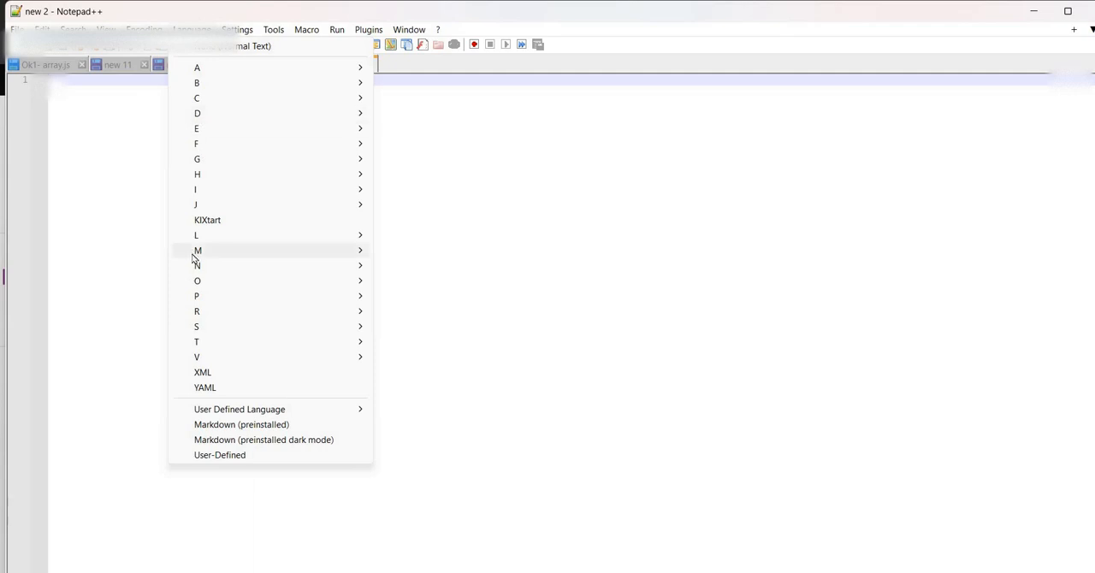
pyautogui.moveTo(366, 210)
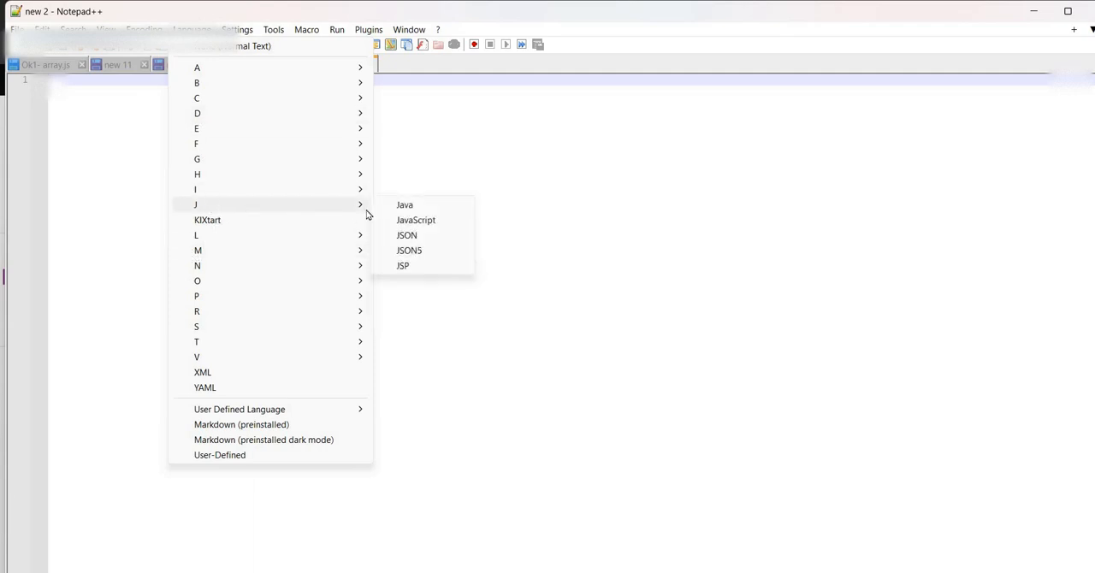
pyautogui.click(414, 220)
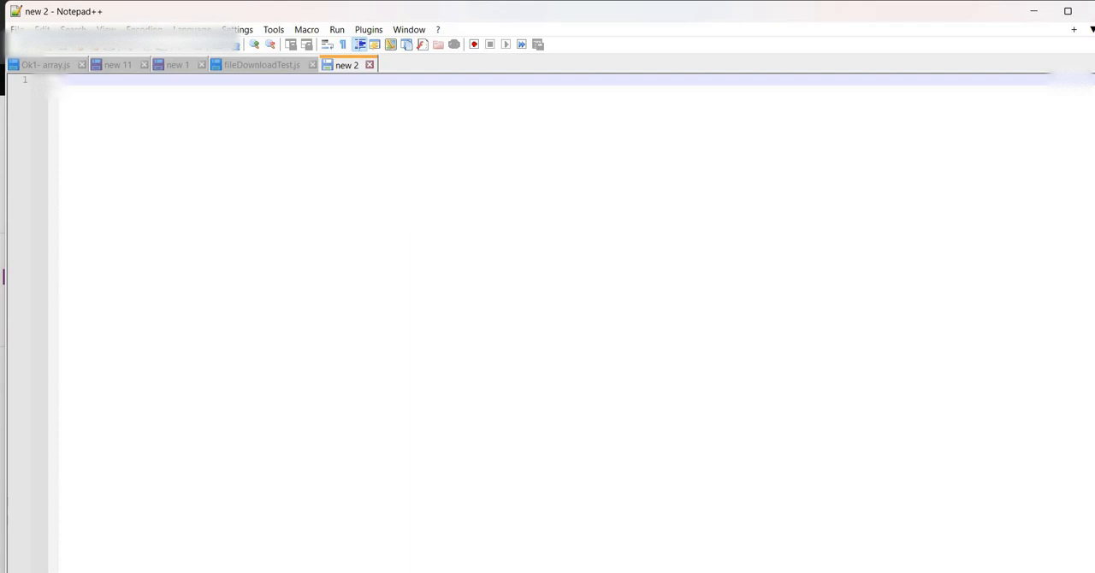
# - Switch back to Power Apps and open the Test Ribbon solution to view its objects
pyautogui.moveTo(596, 572)
pyautogui.click(516, 521)
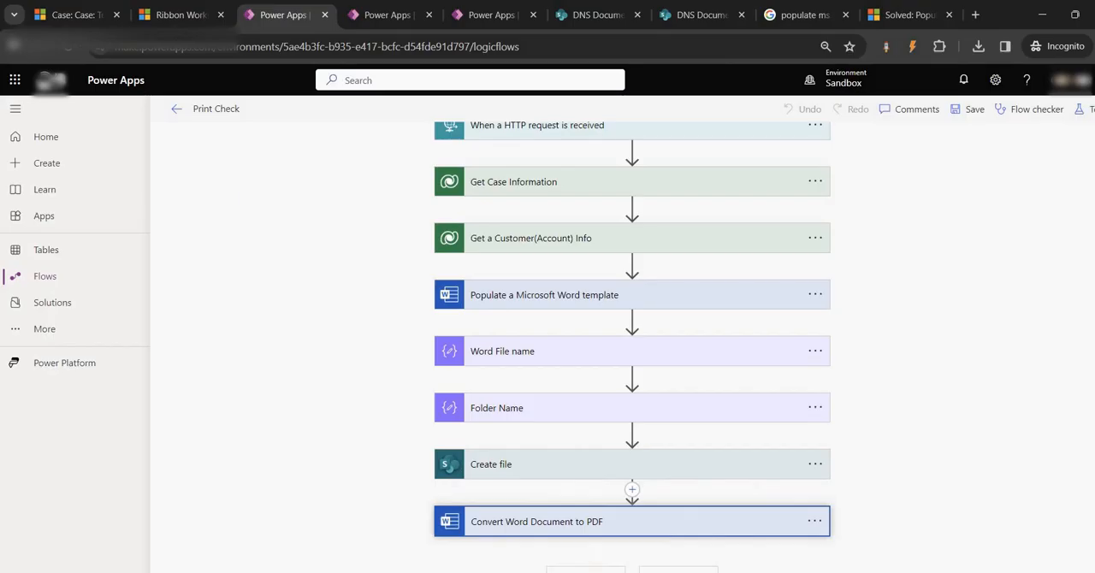
pyautogui.click(389, 14)
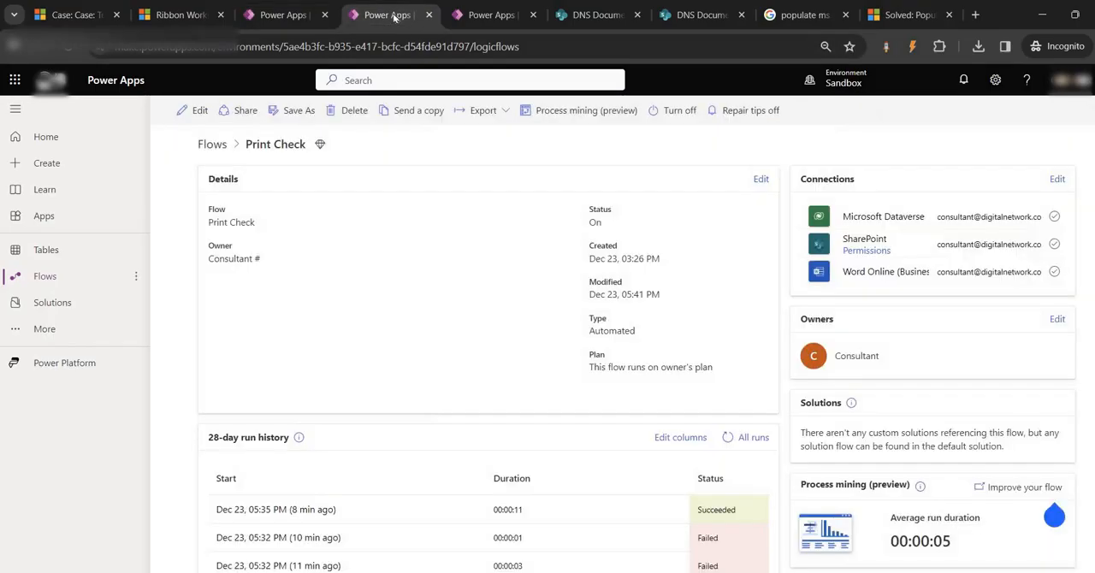
pyautogui.click(69, 303)
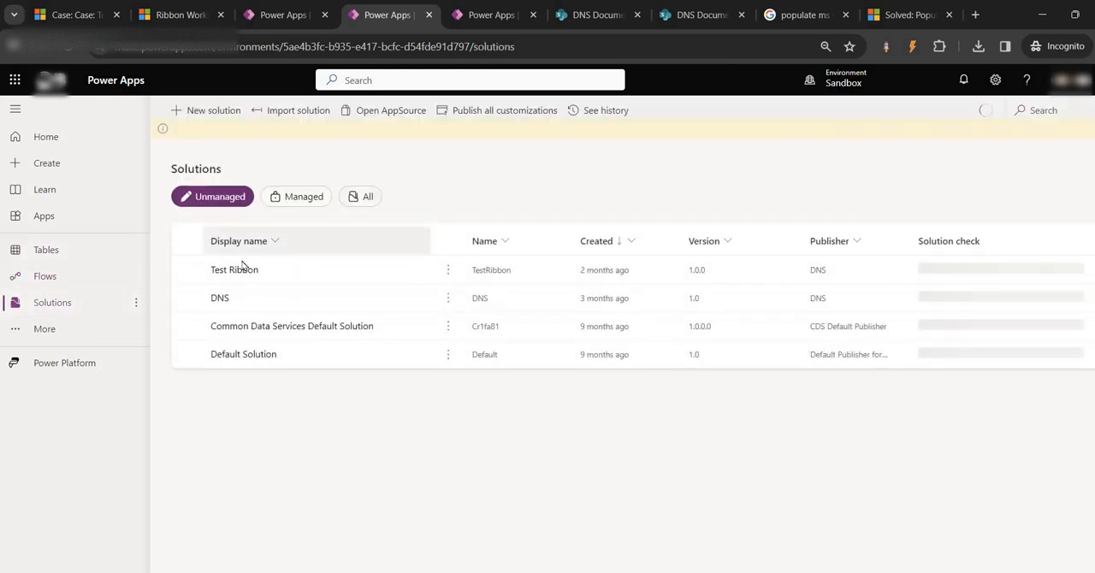
pyautogui.click(236, 272)
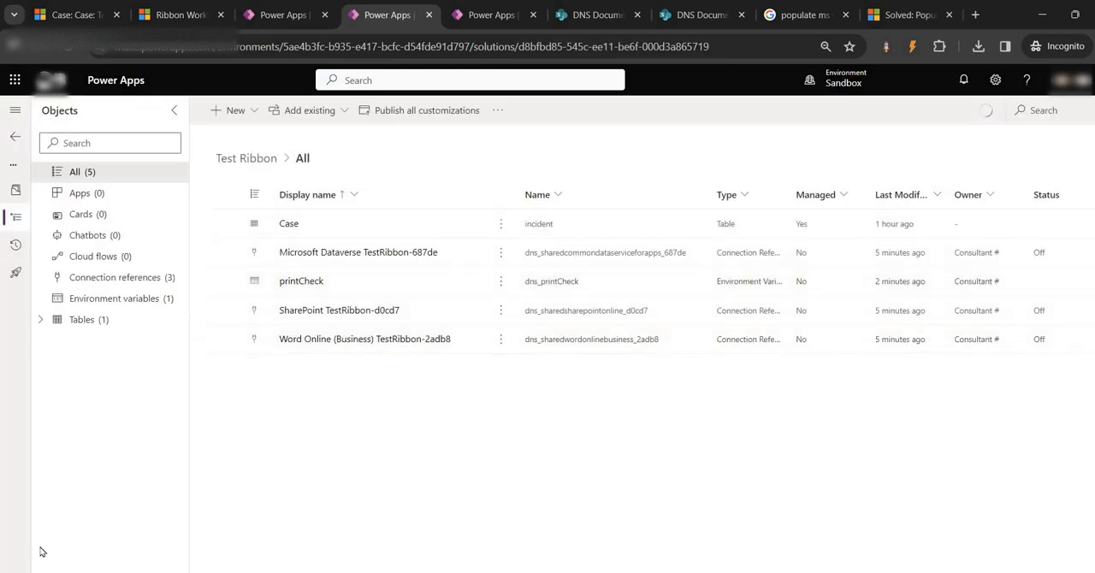